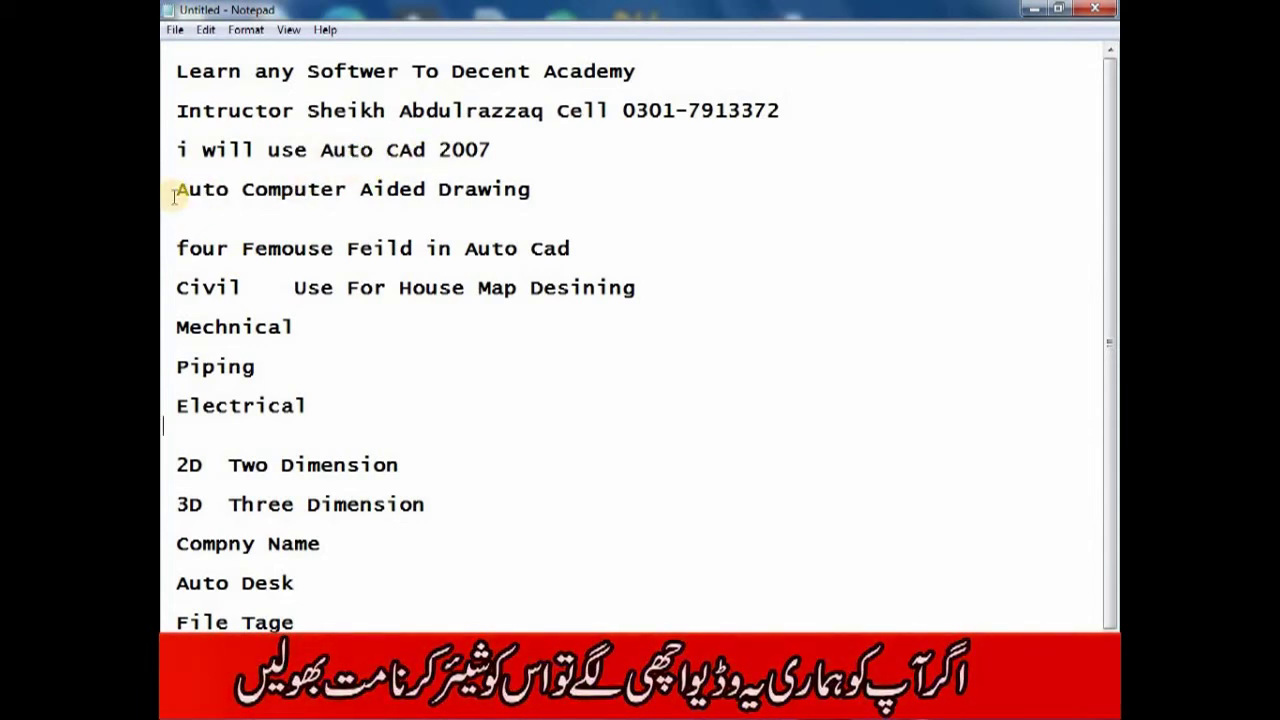
Capitalise the final letter of "CAd" so the third line of the notes reads "CAD 2007"
drag(425, 151, 410, 152)
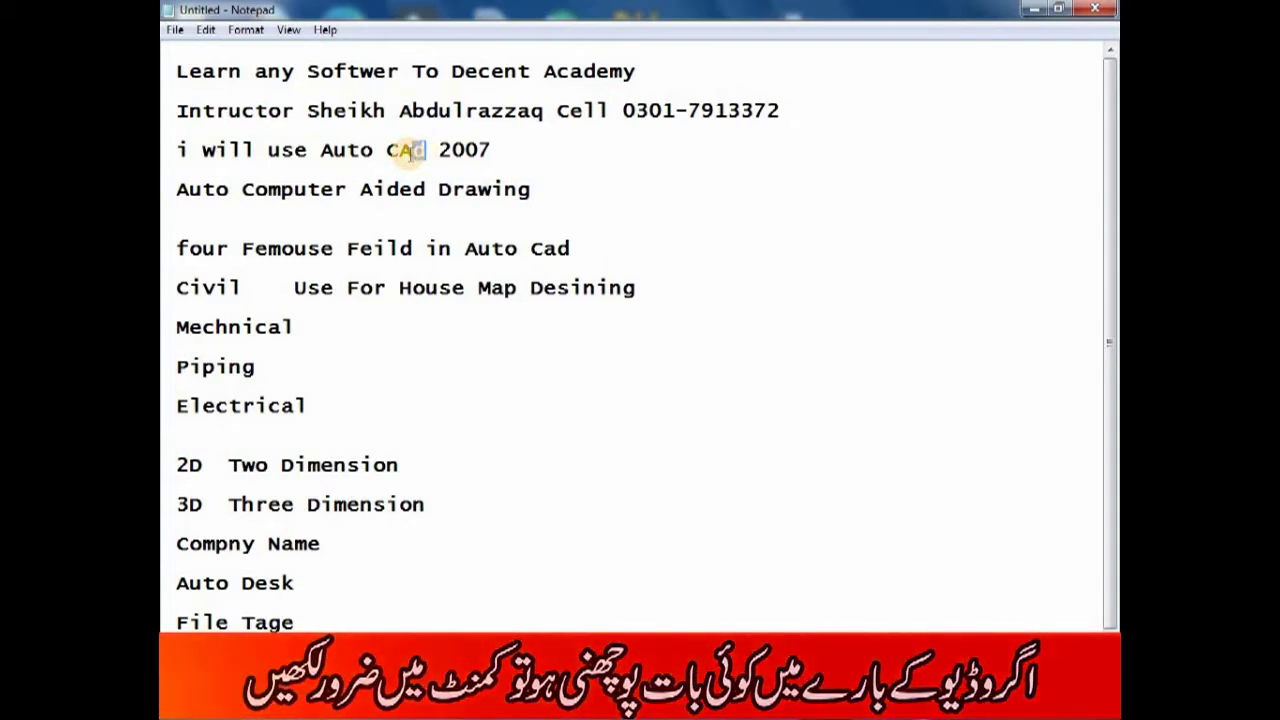
text(D)
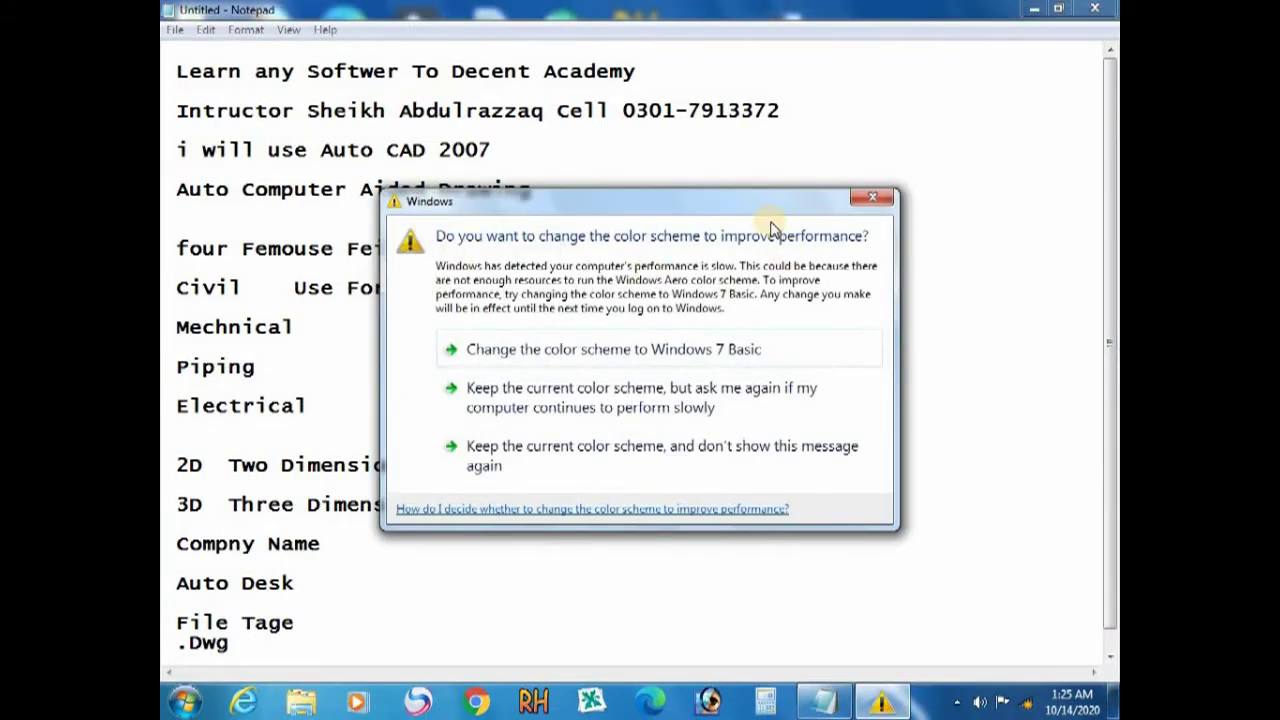
Dismiss the recurring Windows color scheme prompt without picking an option, and point out the "Auto Desk" line in the notes
click(871, 197)
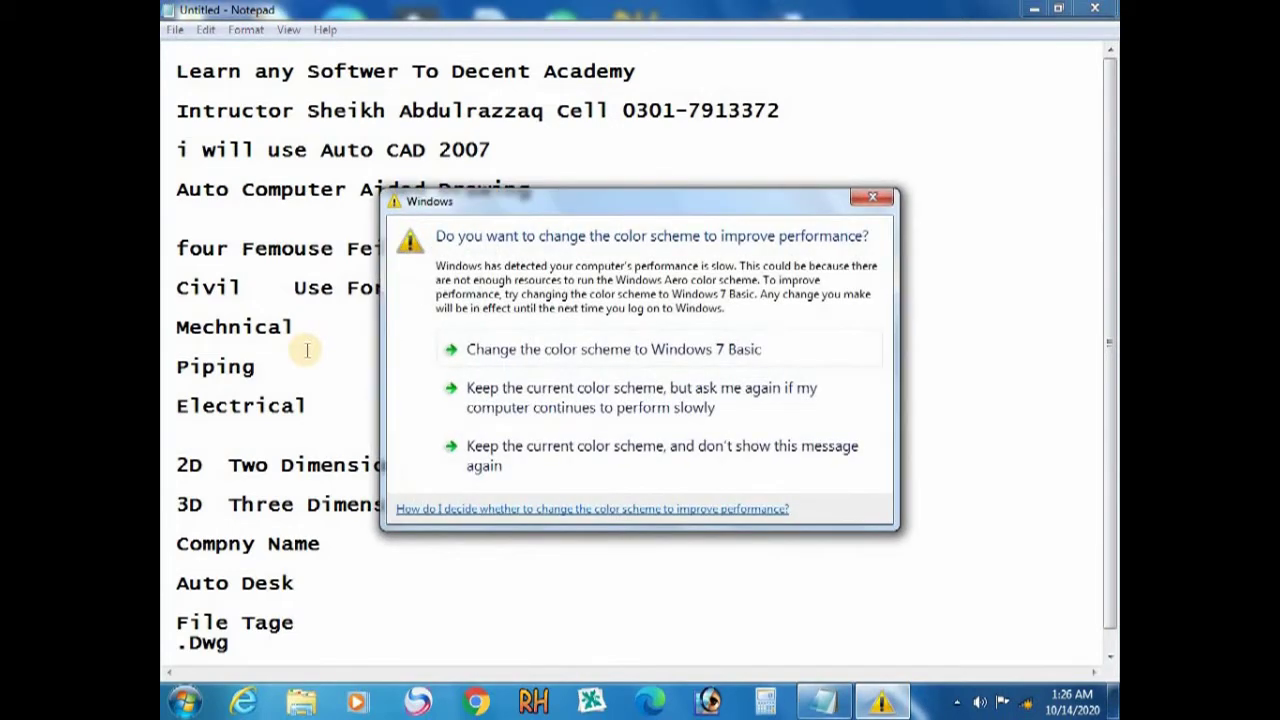
click(870, 199)
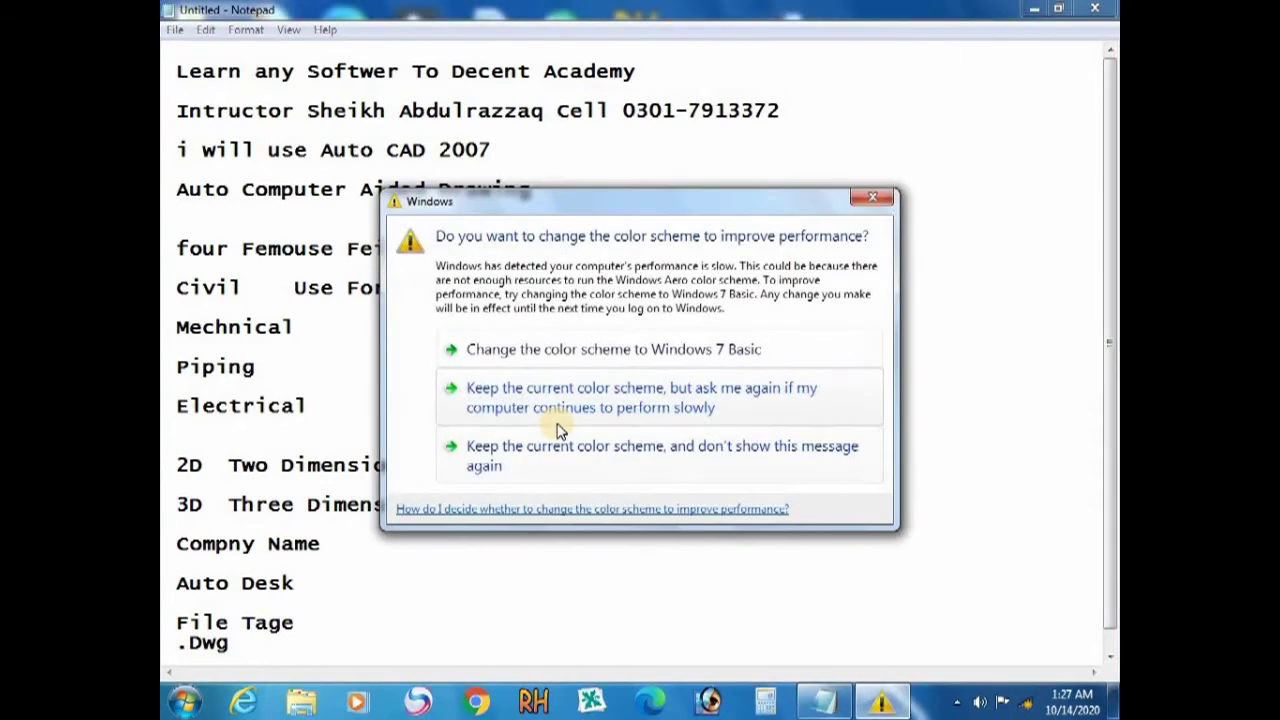
click(886, 196)
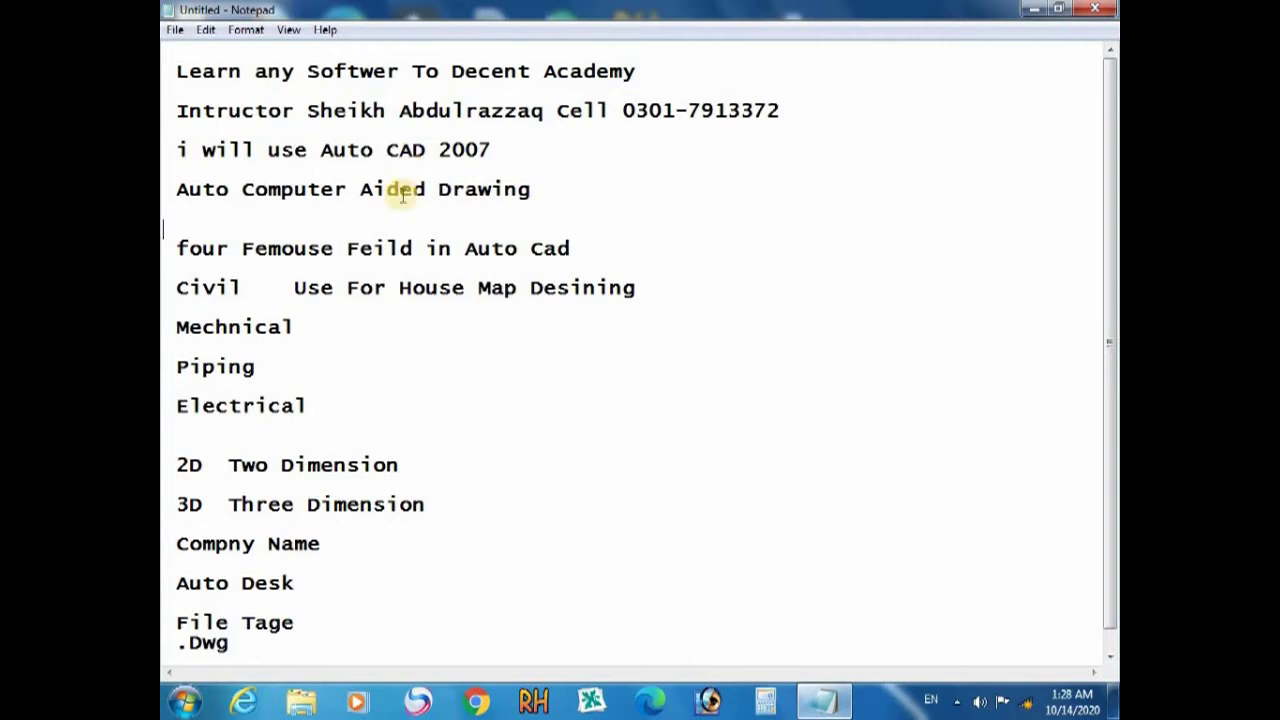
drag(177, 583, 305, 596)
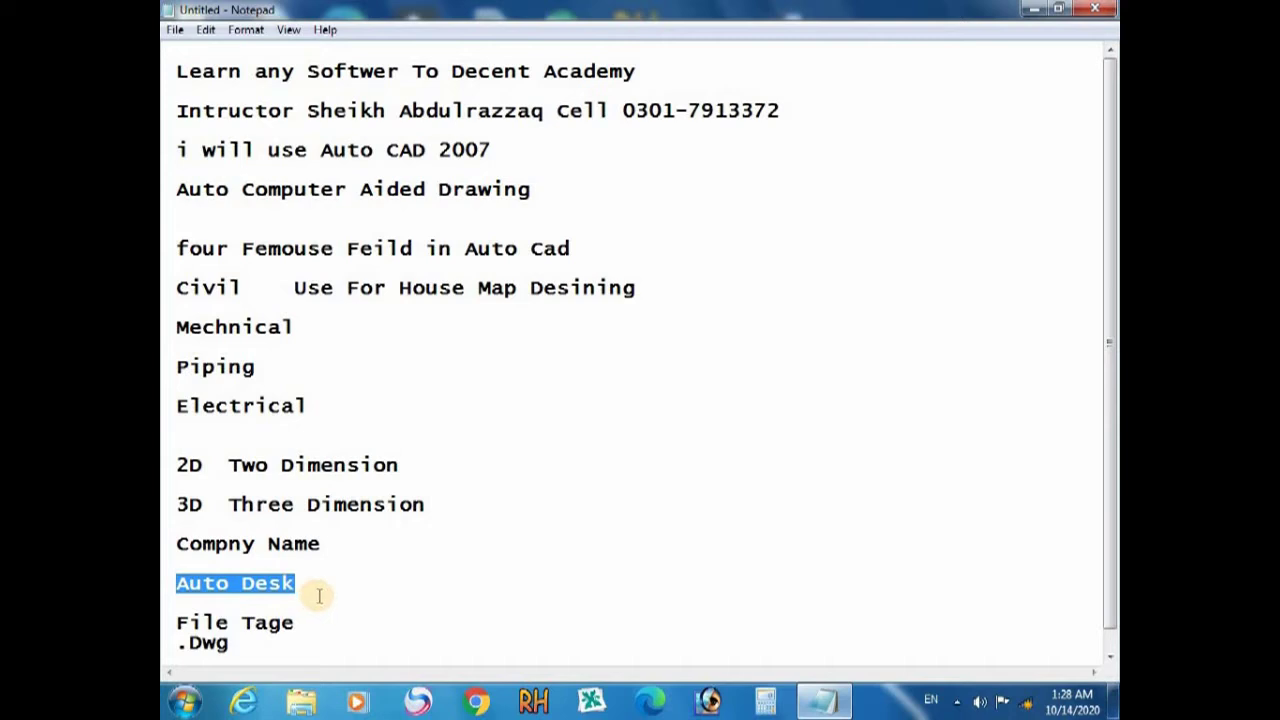
click(316, 595)
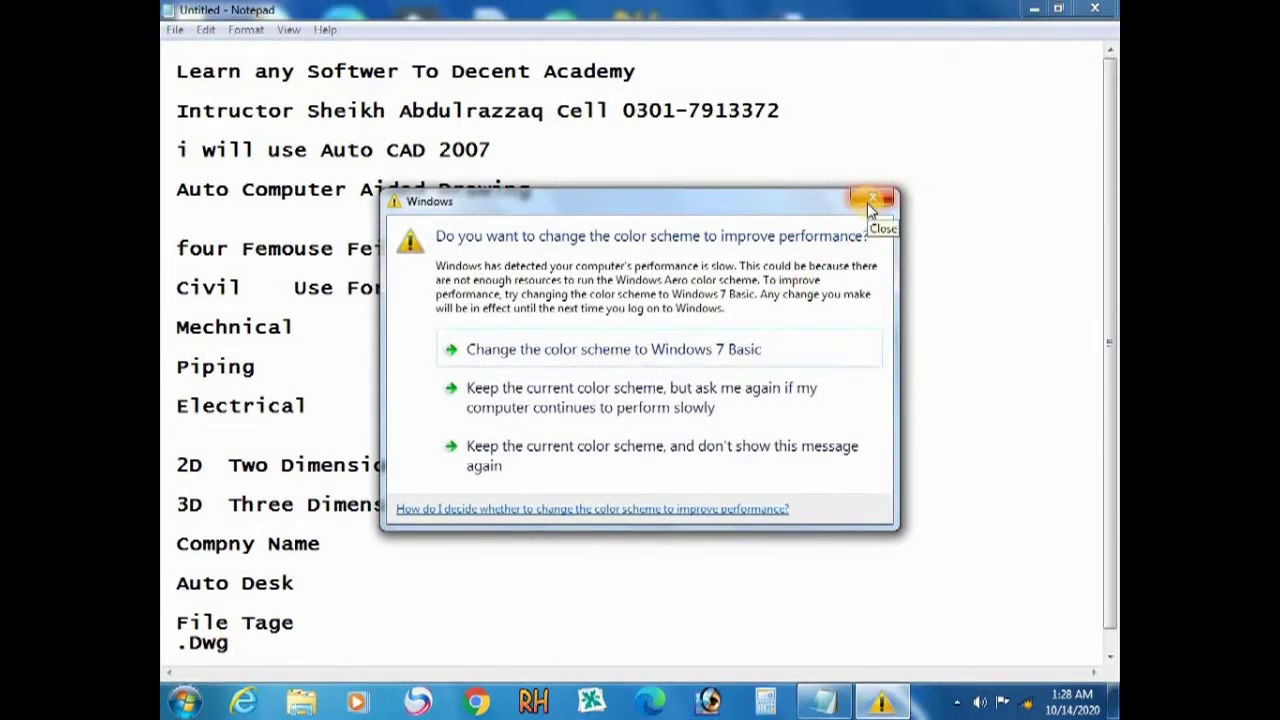
click(871, 203)
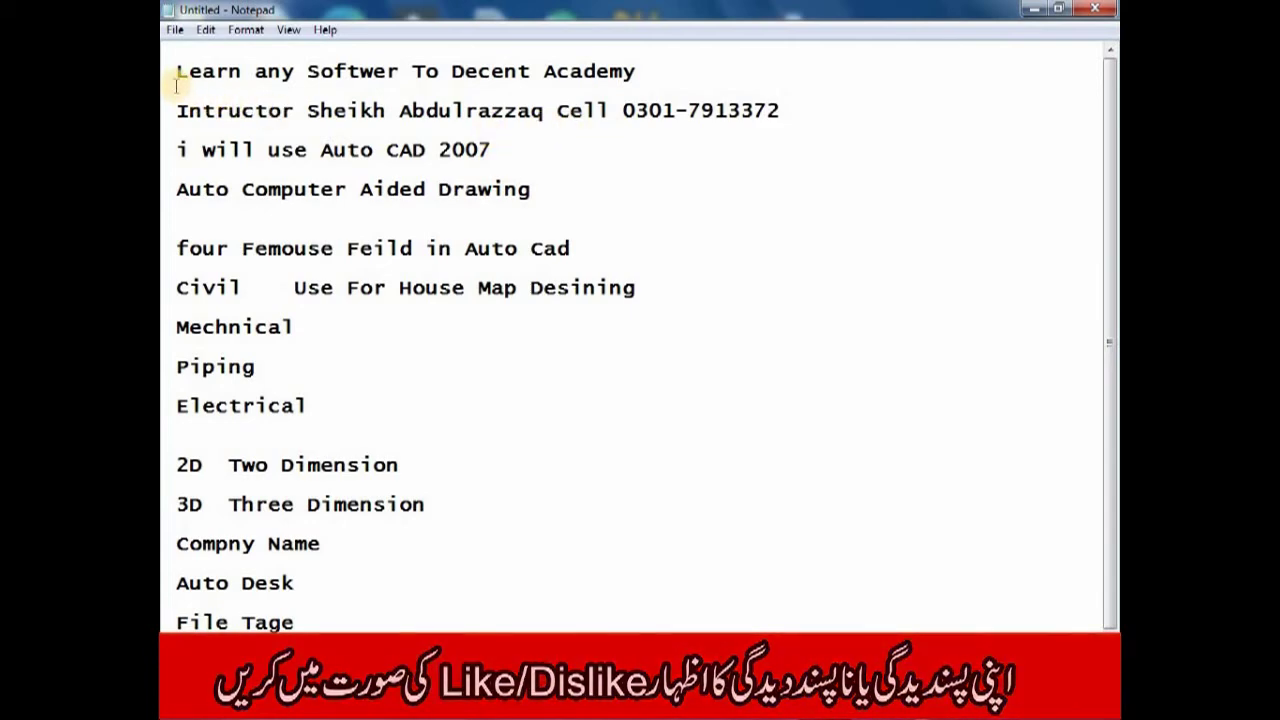
Review the academy title line and the instructor contact line in the notes by highlighting them
drag(177, 71, 605, 106)
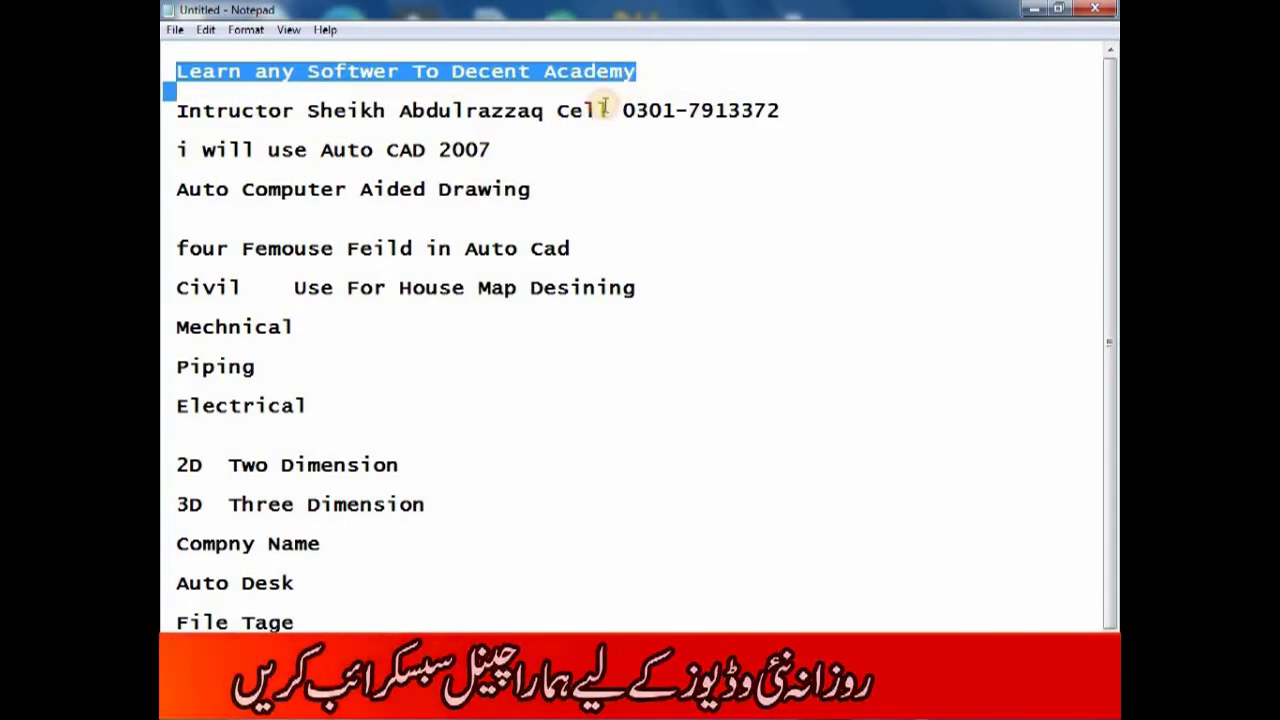
click(438, 104)
click(452, 72)
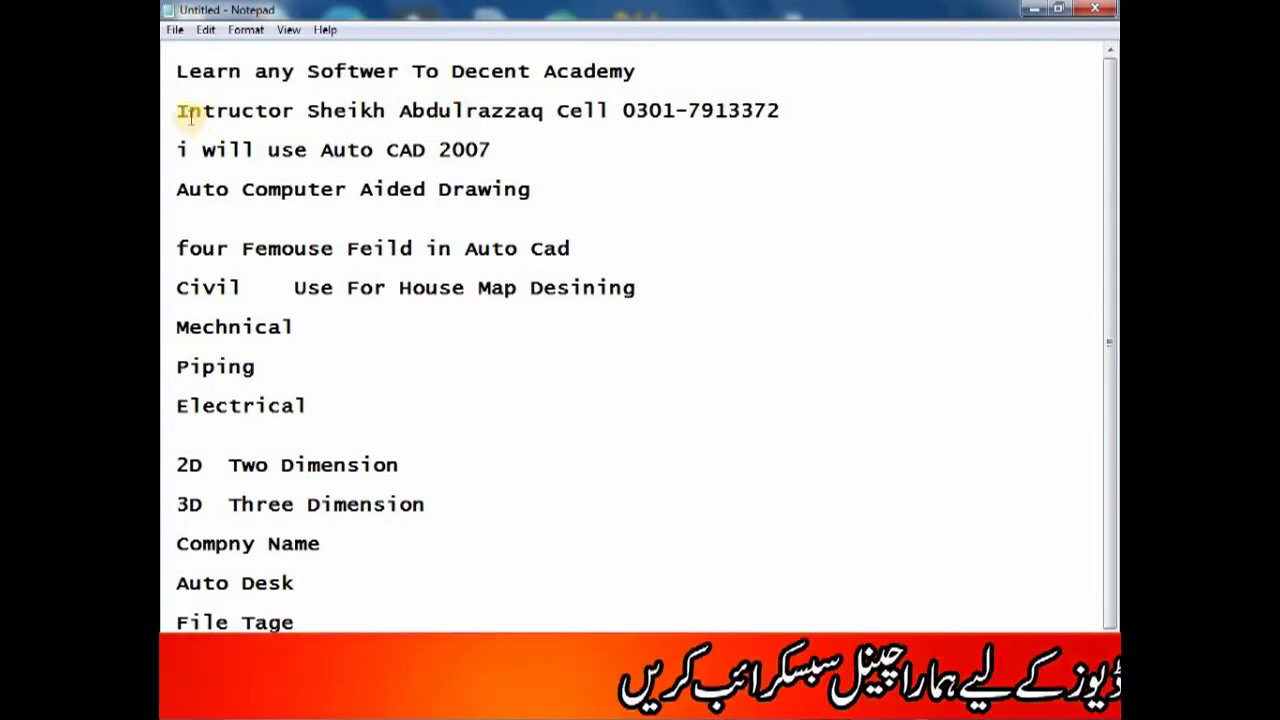
drag(188, 110, 781, 112)
click(641, 235)
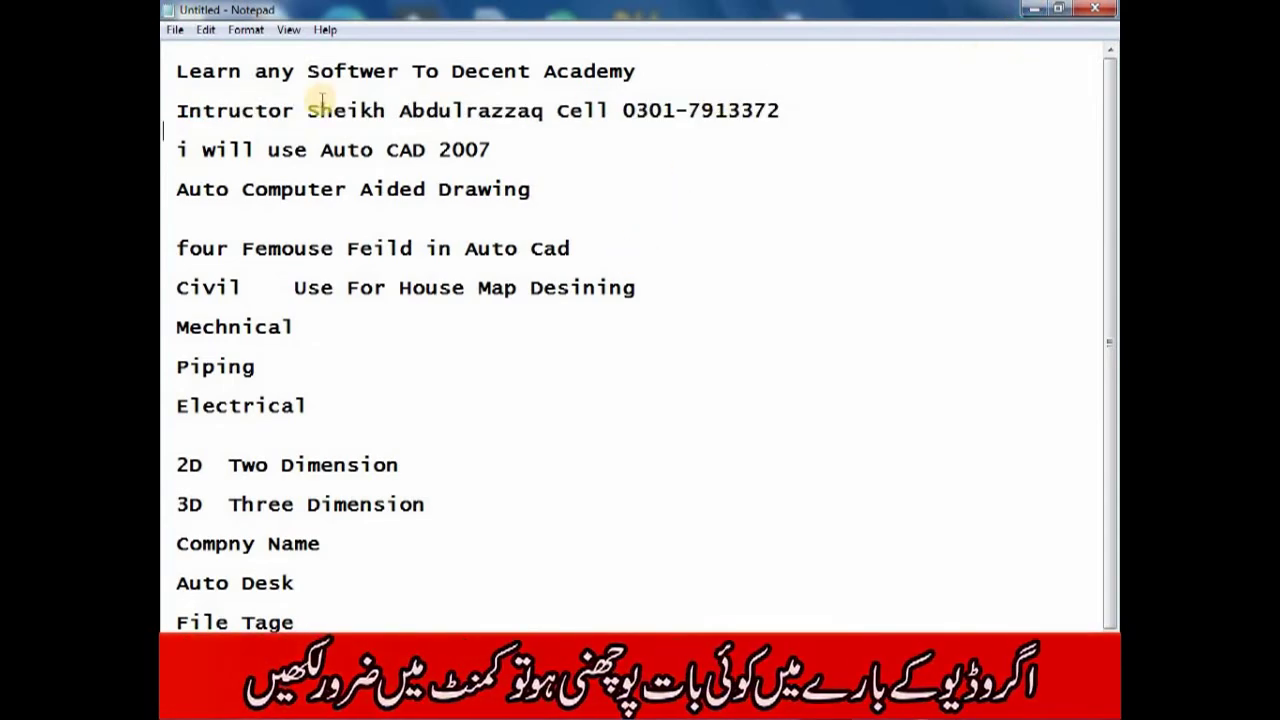
drag(177, 110, 785, 111)
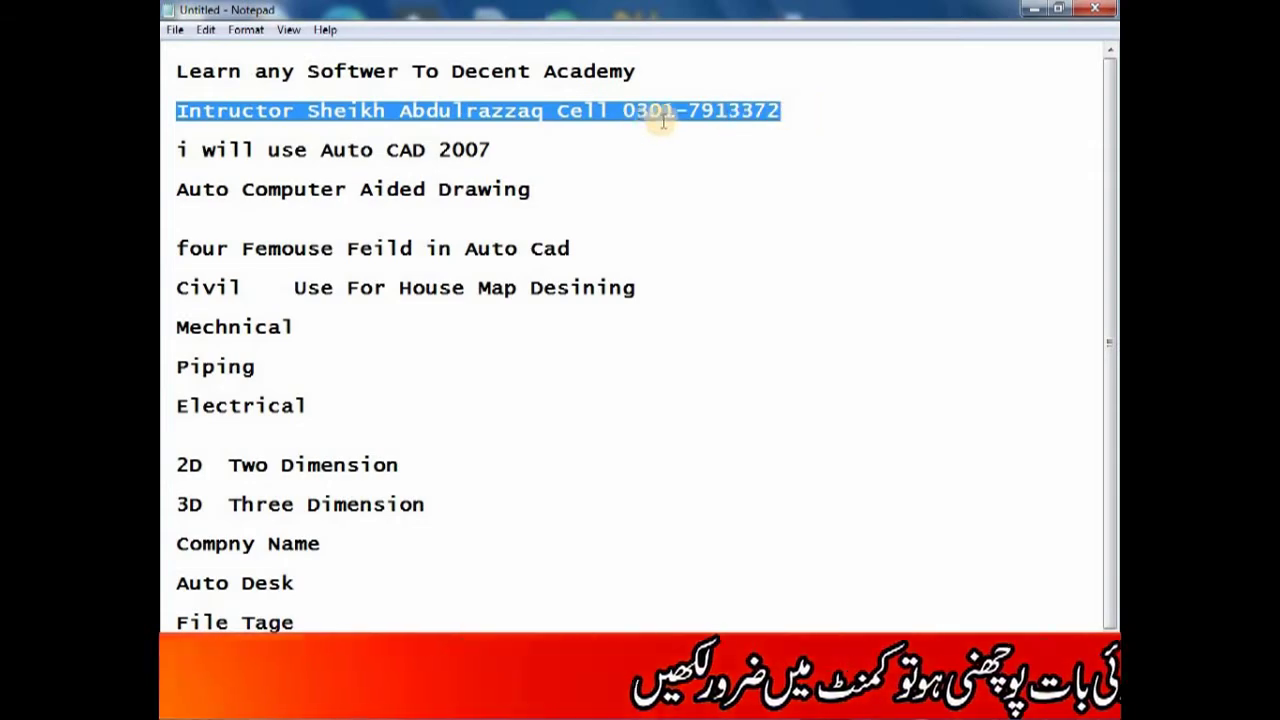
Put the notes away and switch to the blank drawing in AutoCAD 2007
click(1029, 10)
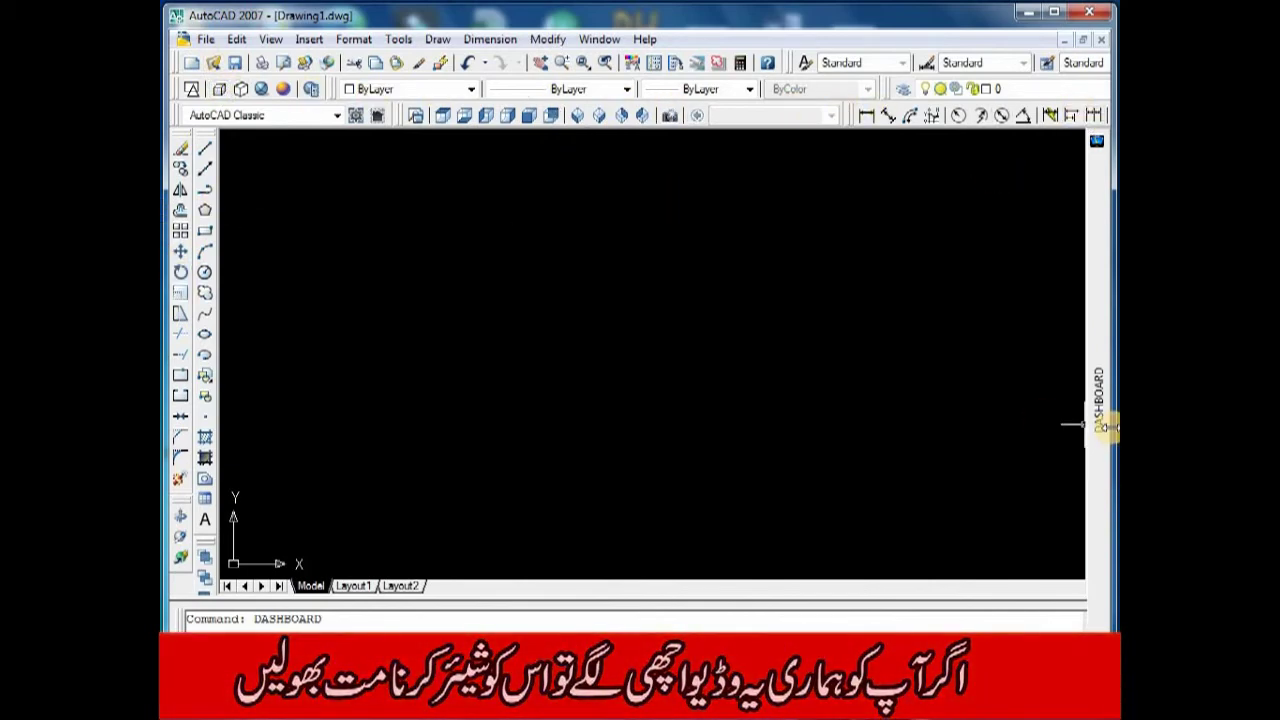
mouse_move(1105, 424)
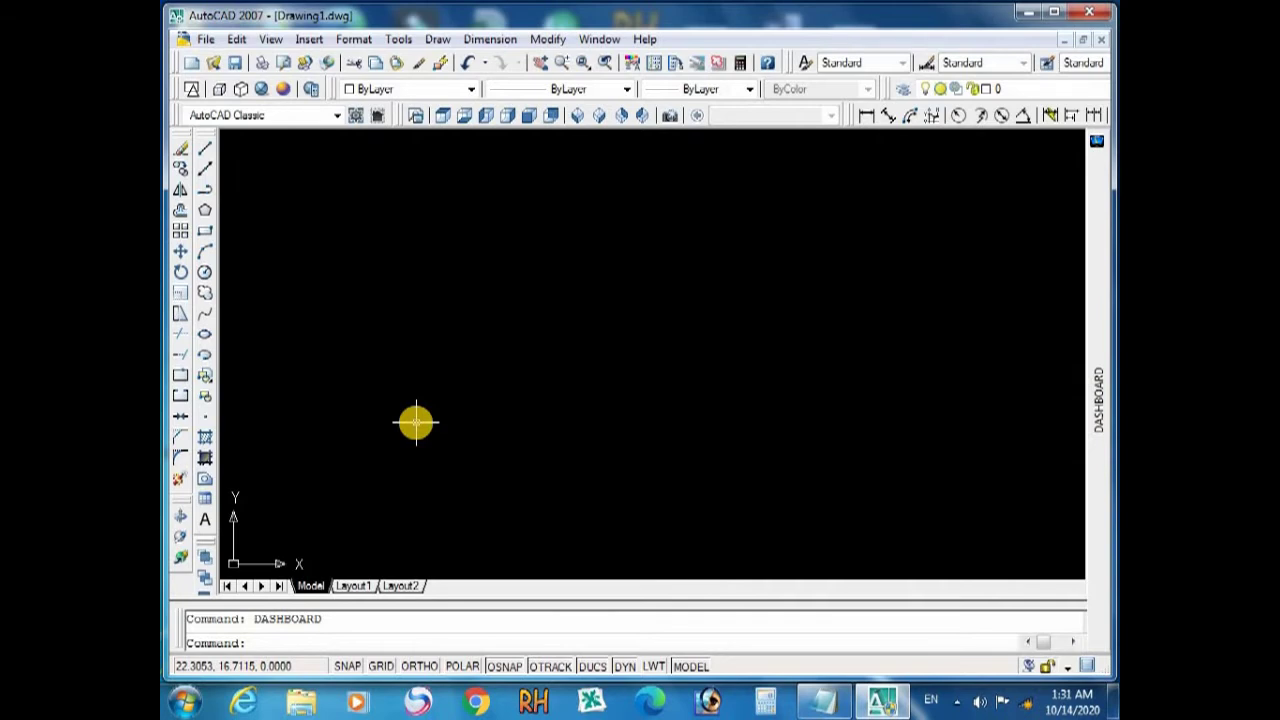
Set the drawing's length units to Architectural with a precision of 0'-0 1/4", dismissing the Windows color scheme prompt
text(u)
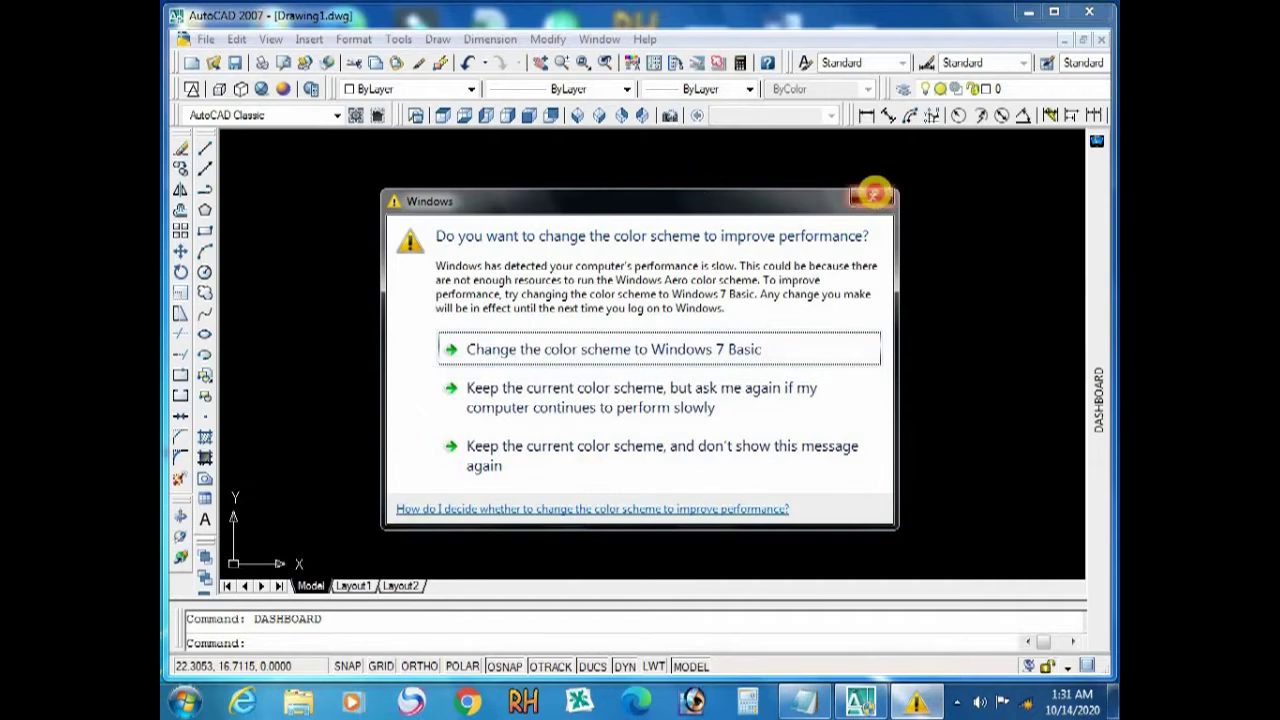
click(871, 198)
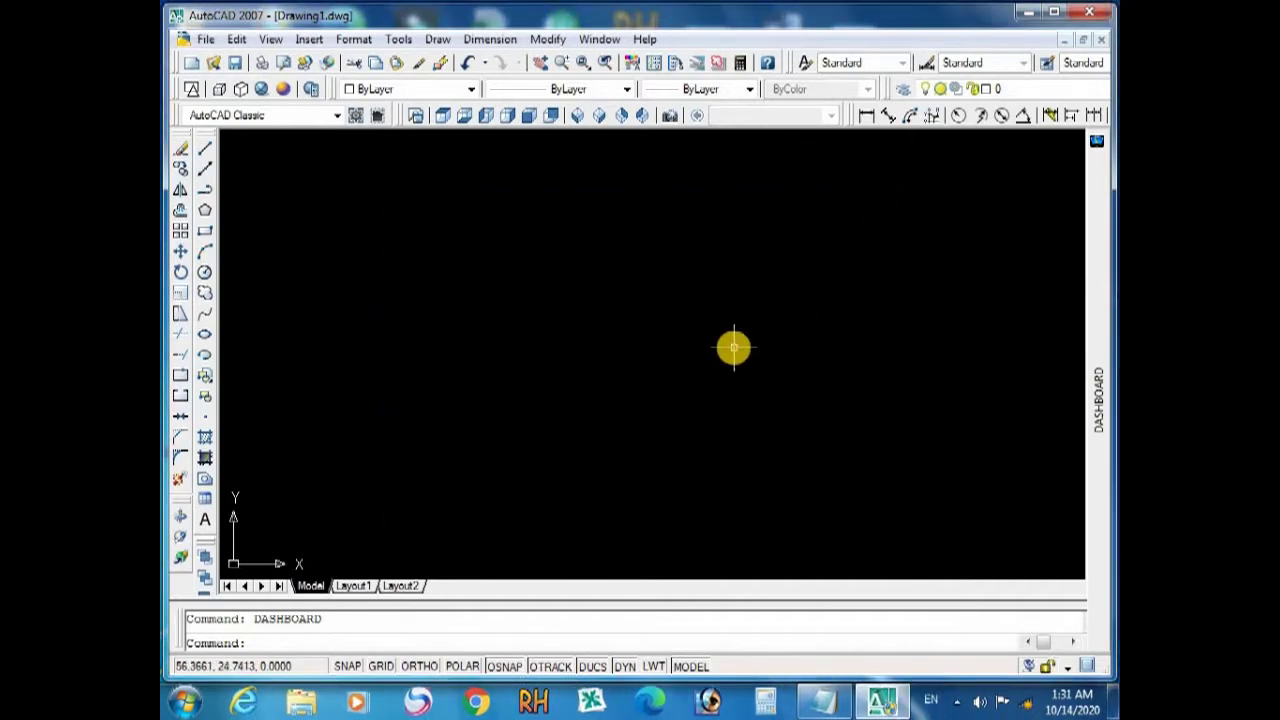
text(l)
key(Return)
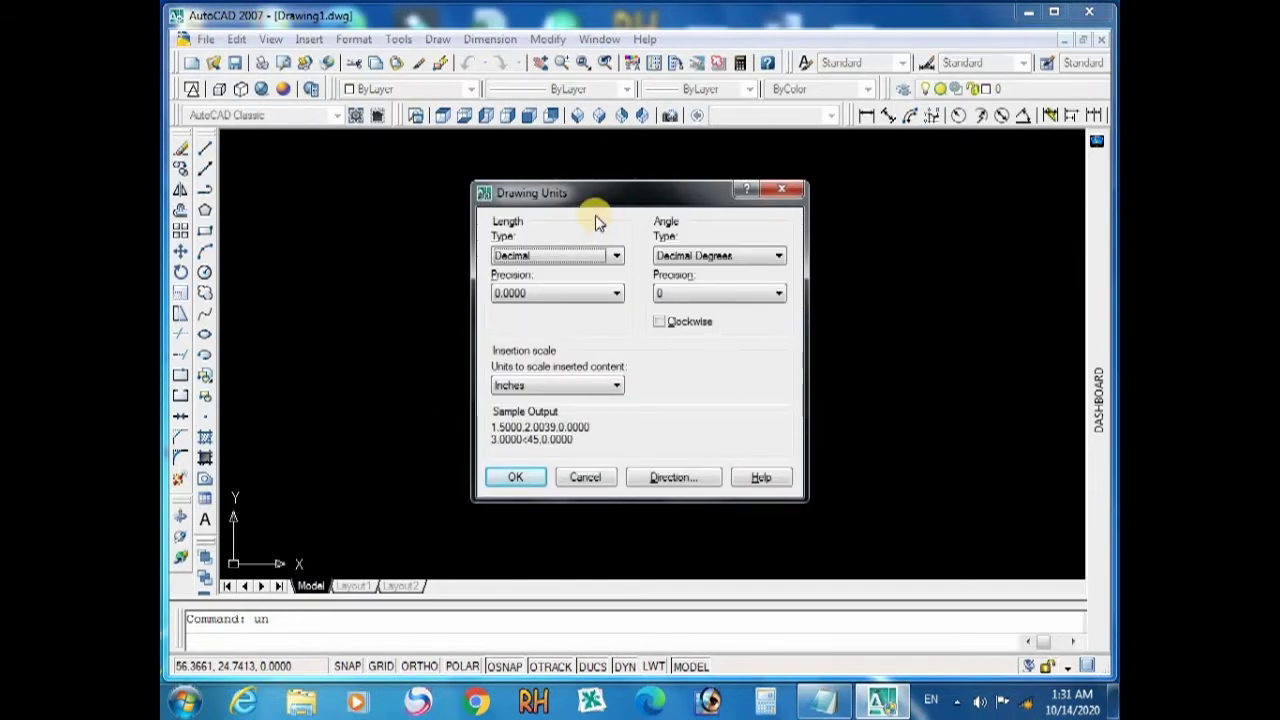
drag(586, 194, 560, 195)
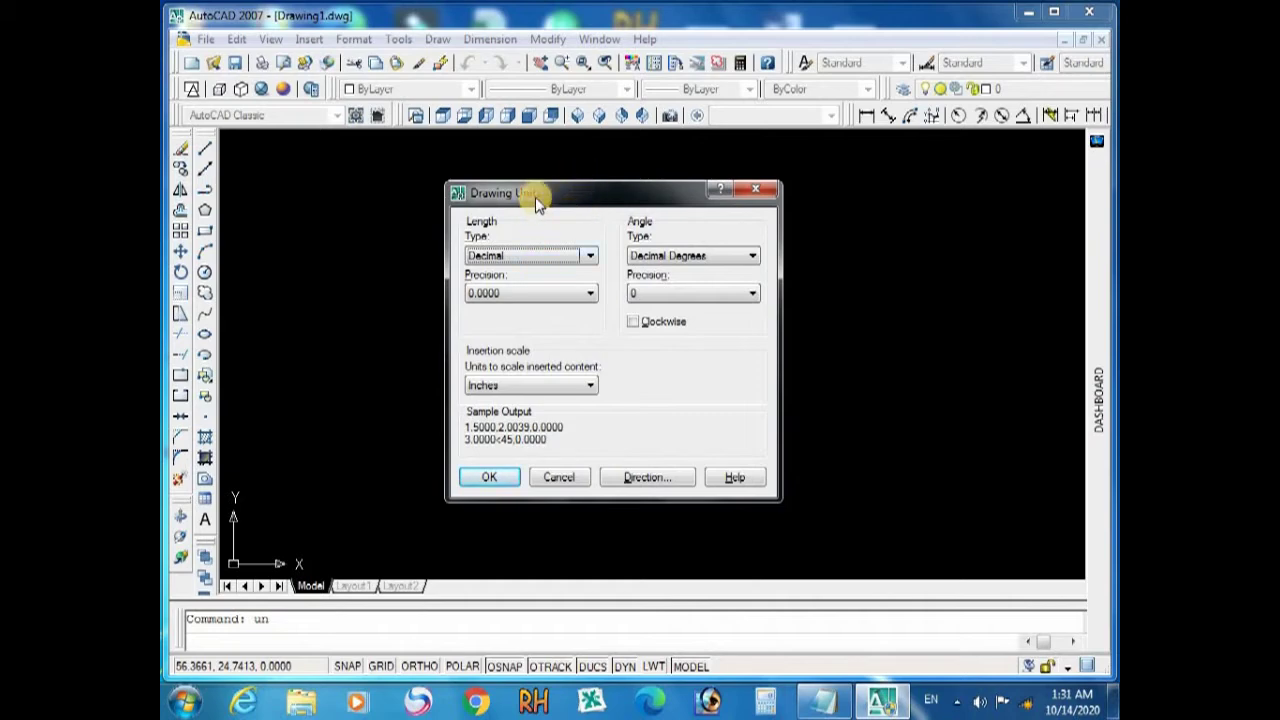
click(556, 256)
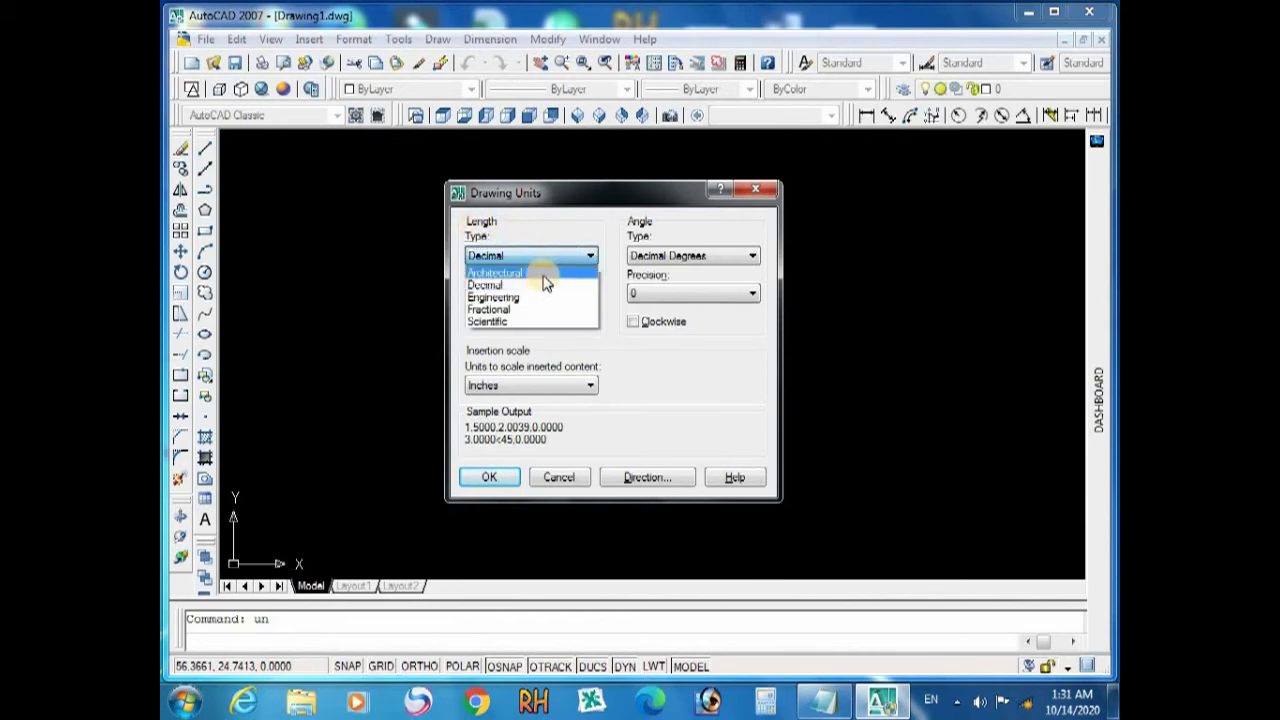
click(543, 276)
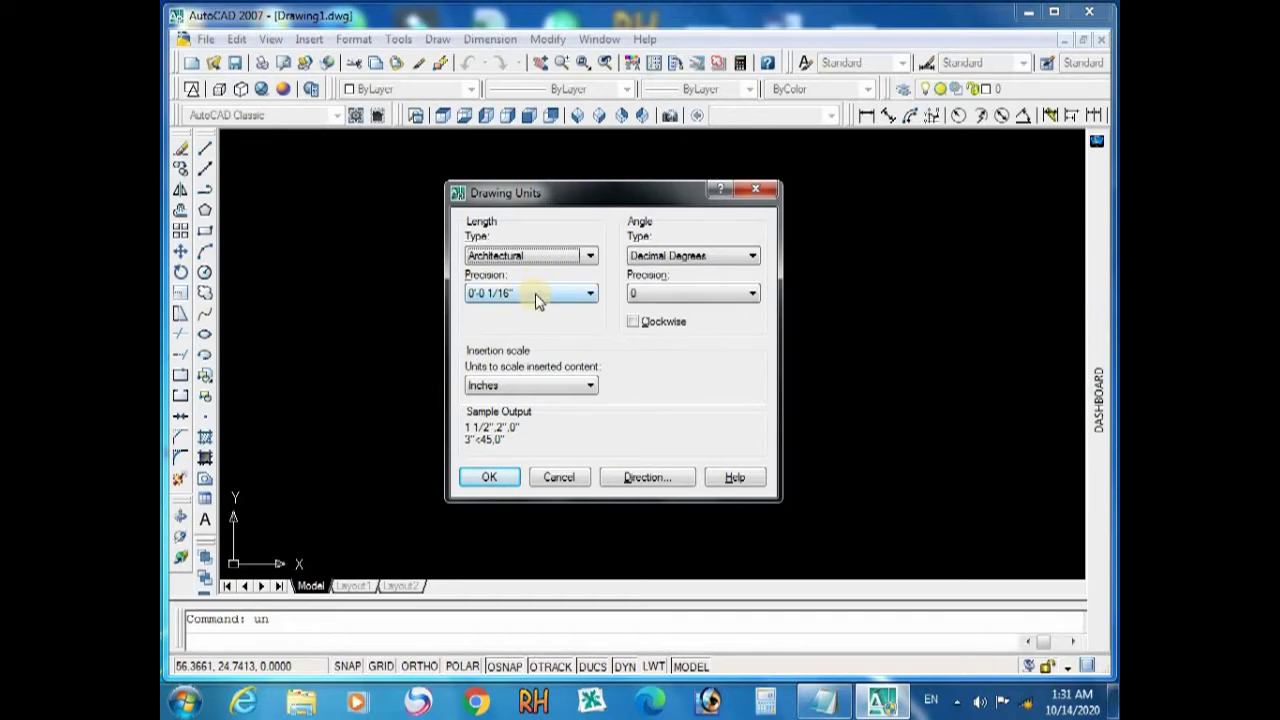
click(537, 296)
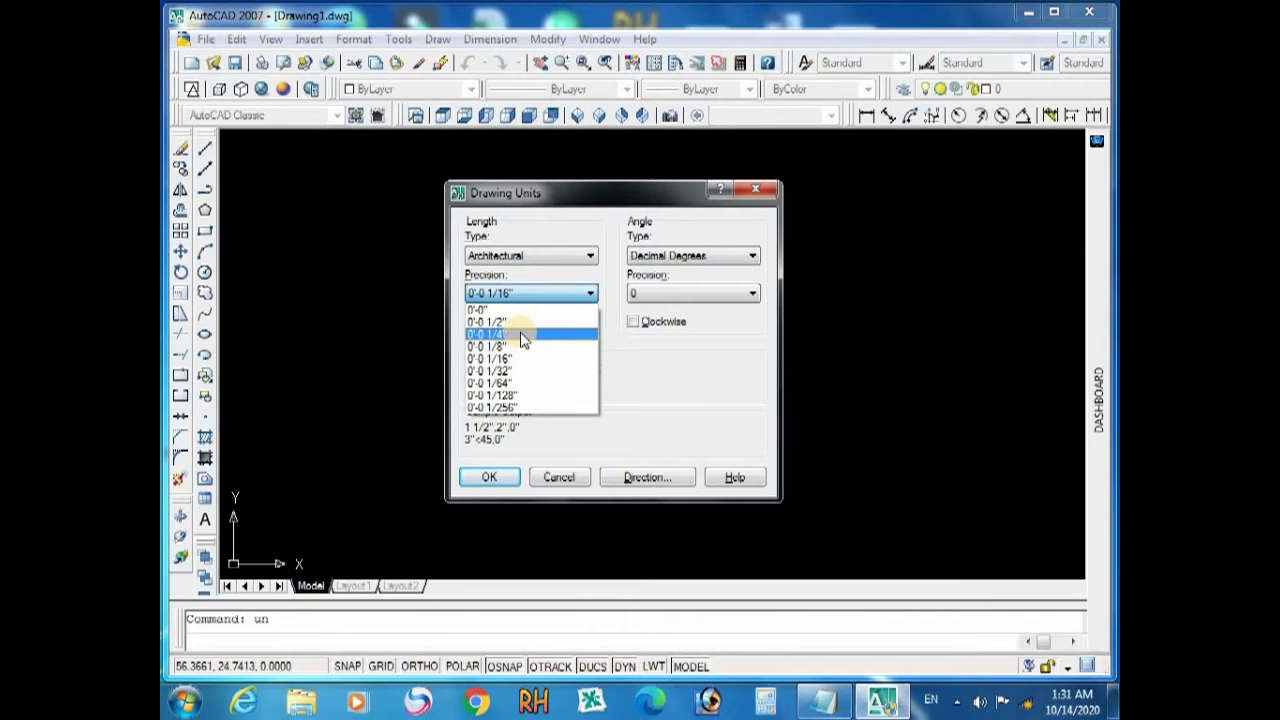
click(522, 336)
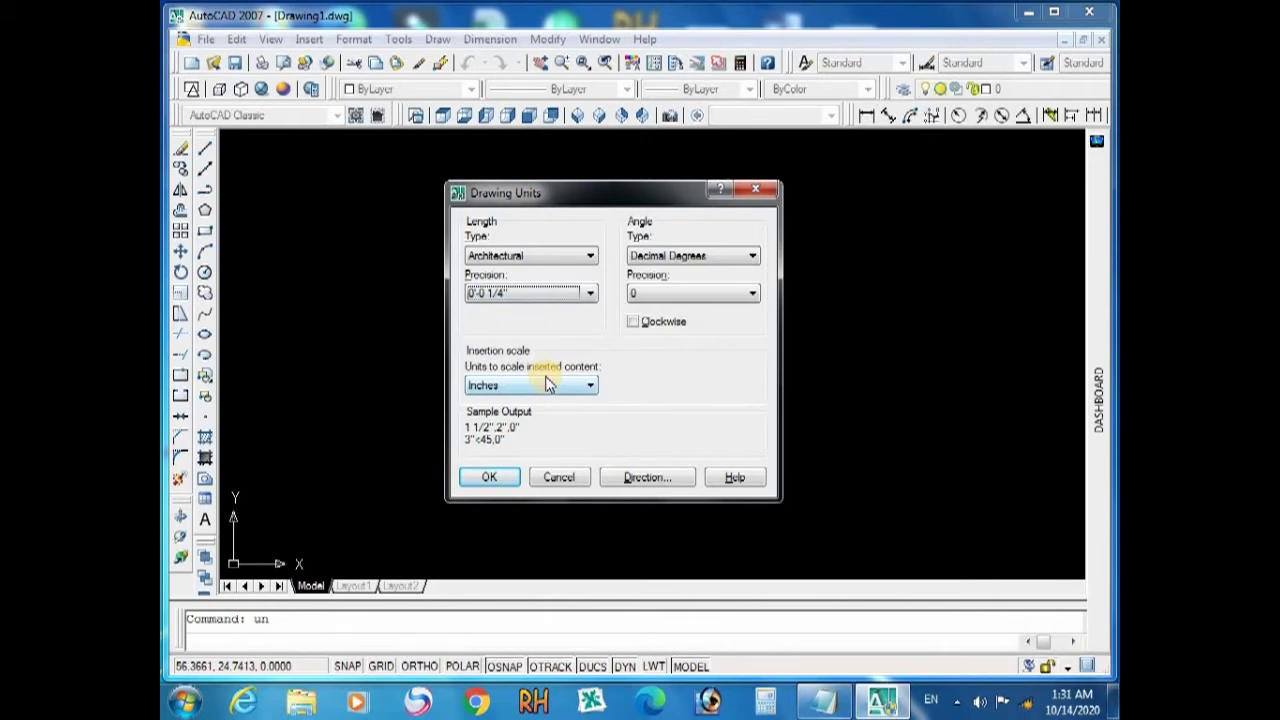
click(704, 252)
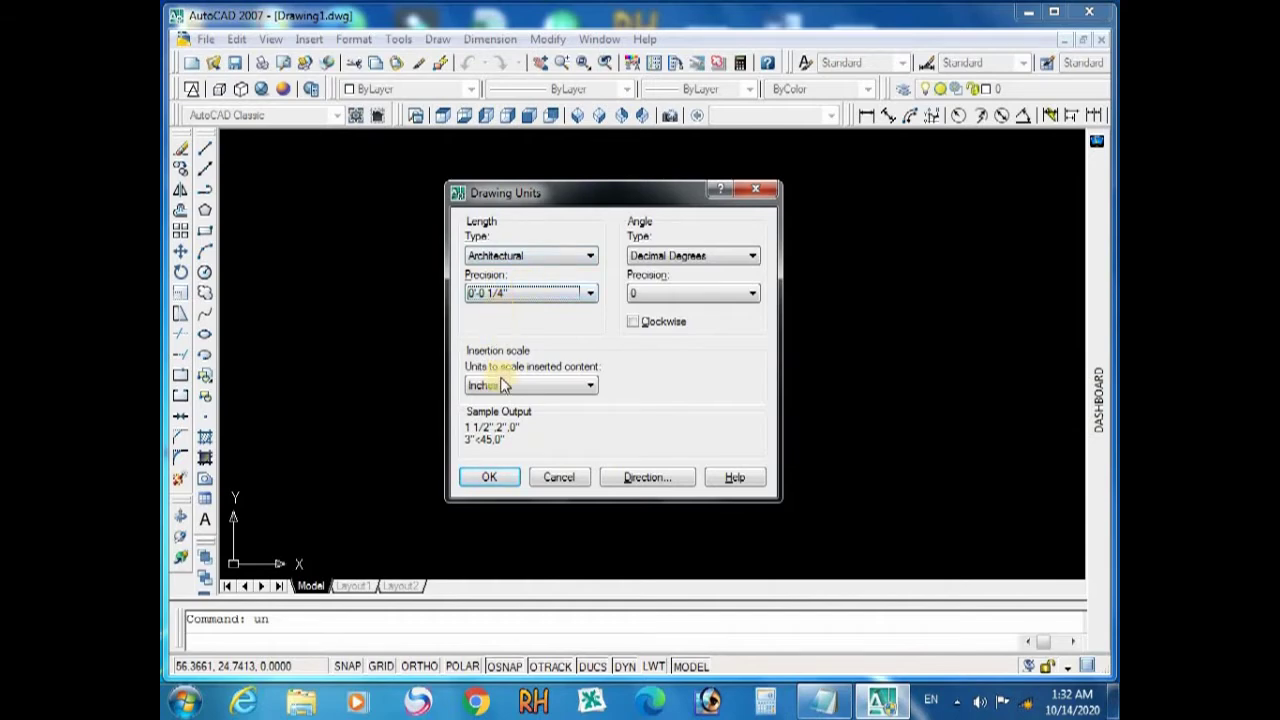
click(490, 478)
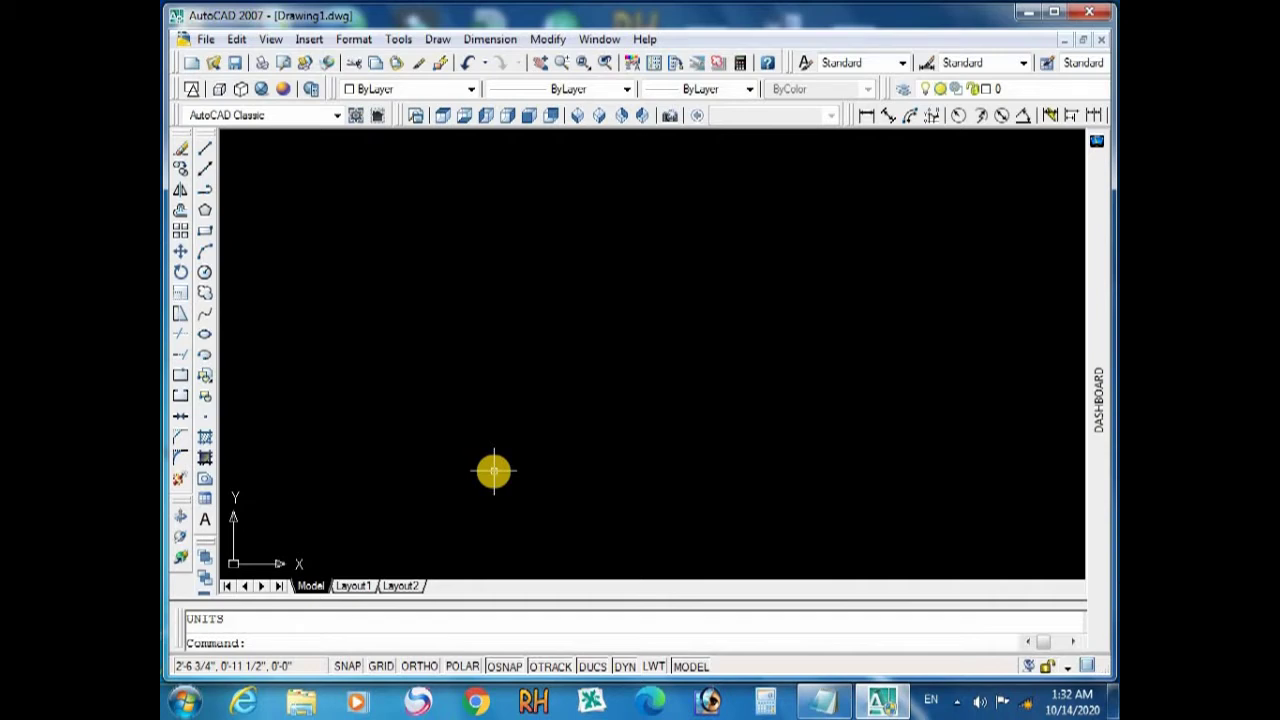
Open the Standard dimension style for modification
text(d)
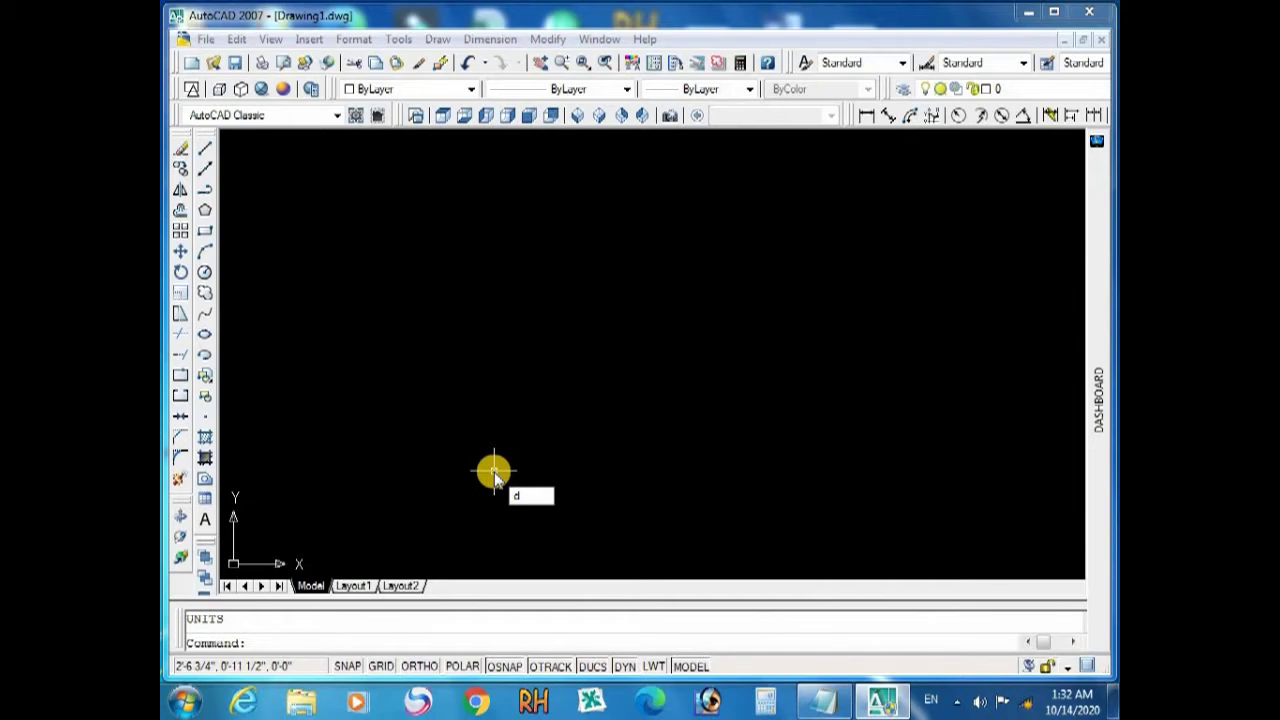
key(Return)
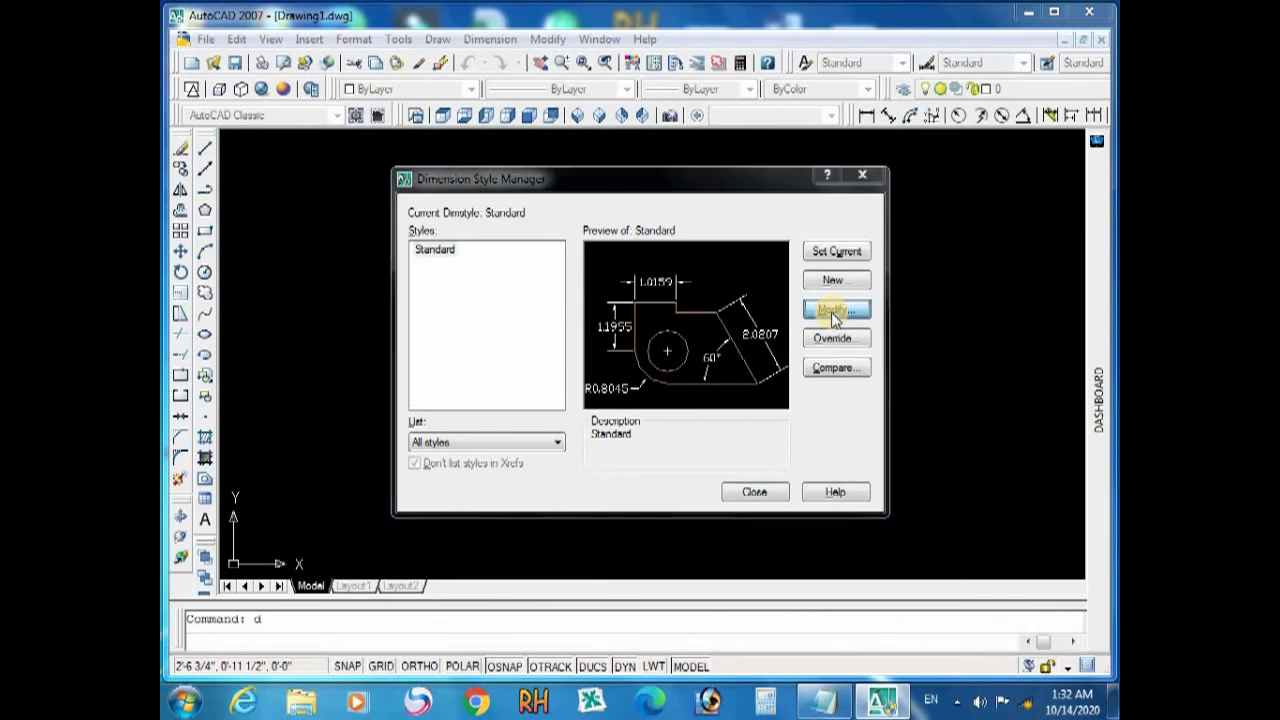
click(832, 312)
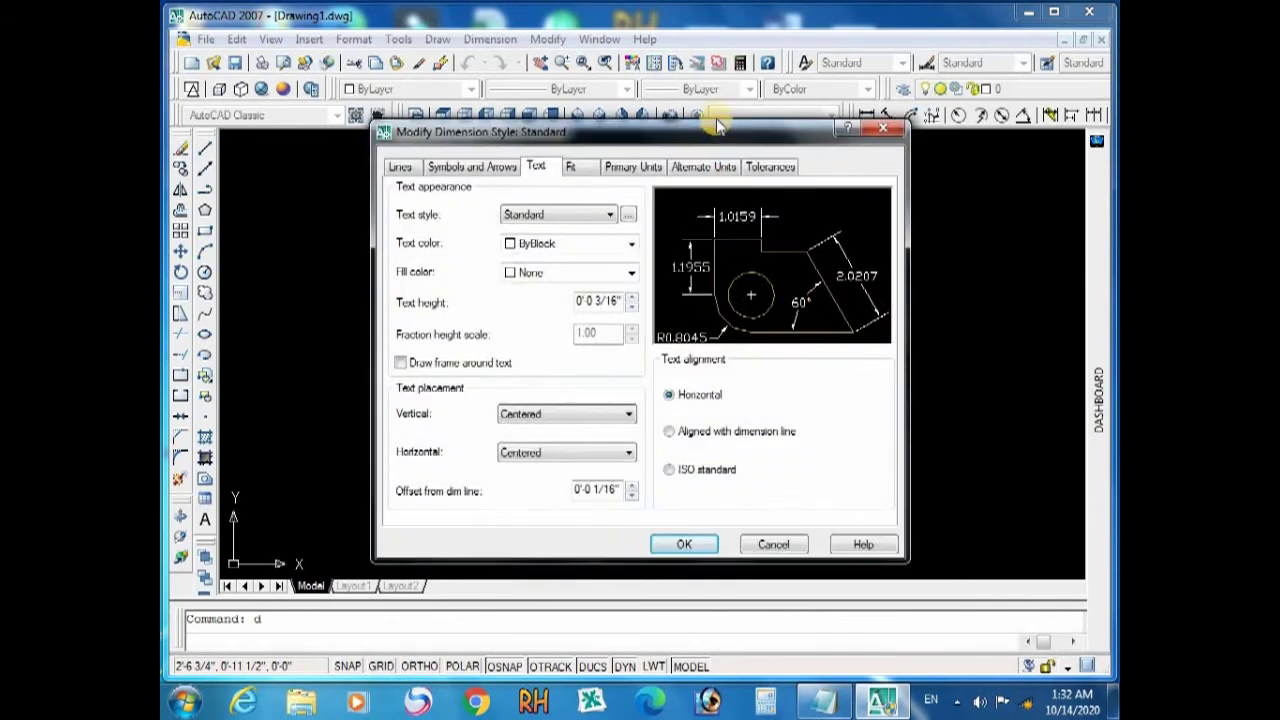
drag(716, 130, 716, 118)
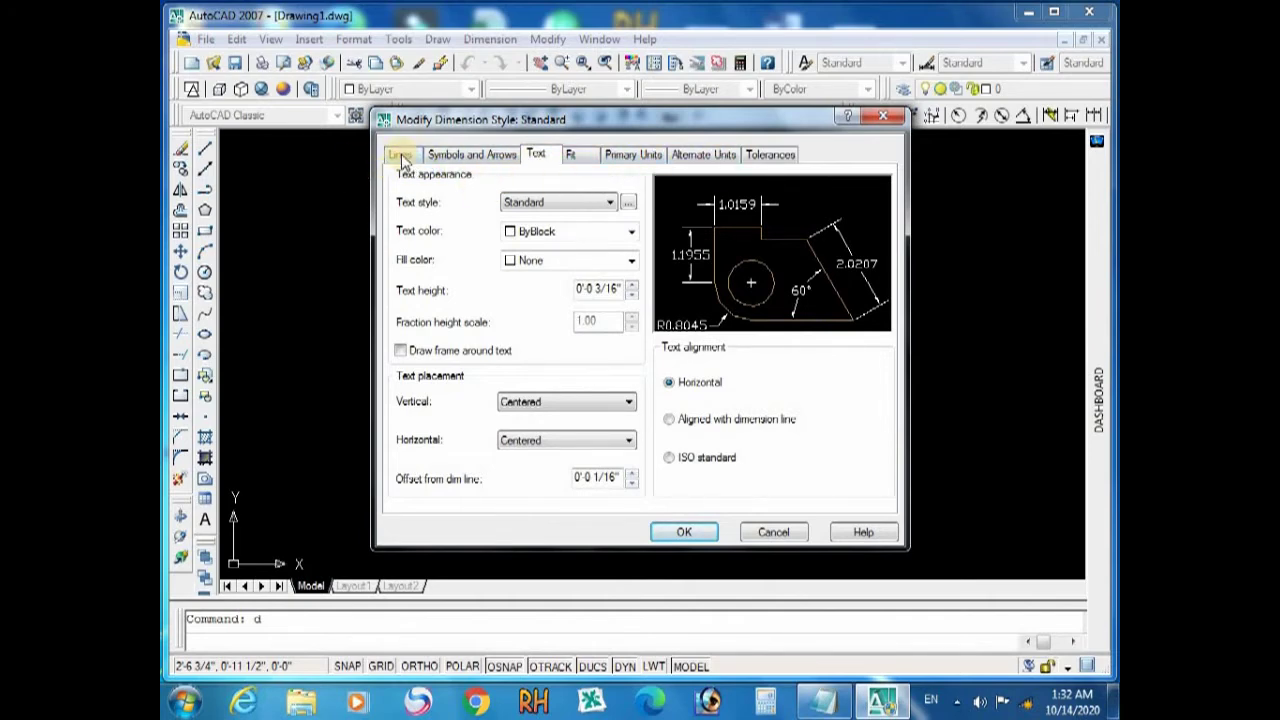
Examine the Standard dimension style's arrow, text, fit, primary unit, alternate unit and tolerance settings
click(470, 155)
click(549, 160)
click(572, 158)
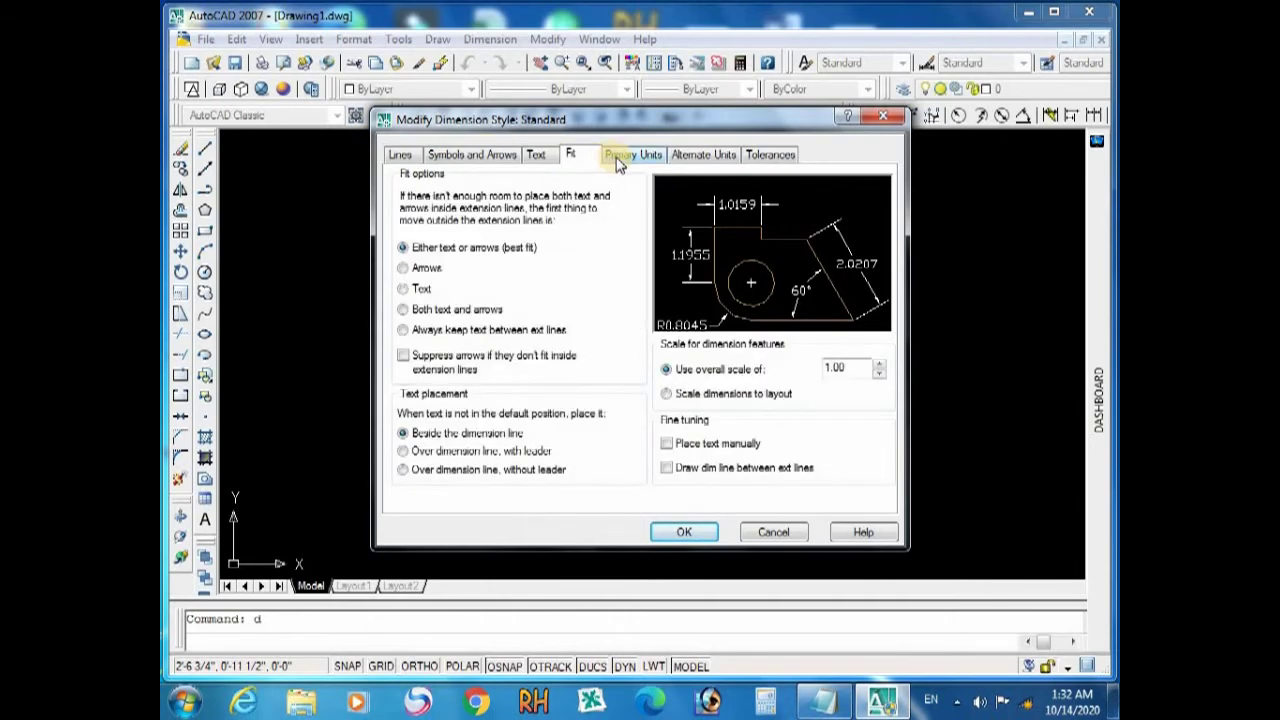
click(615, 157)
click(722, 156)
click(770, 155)
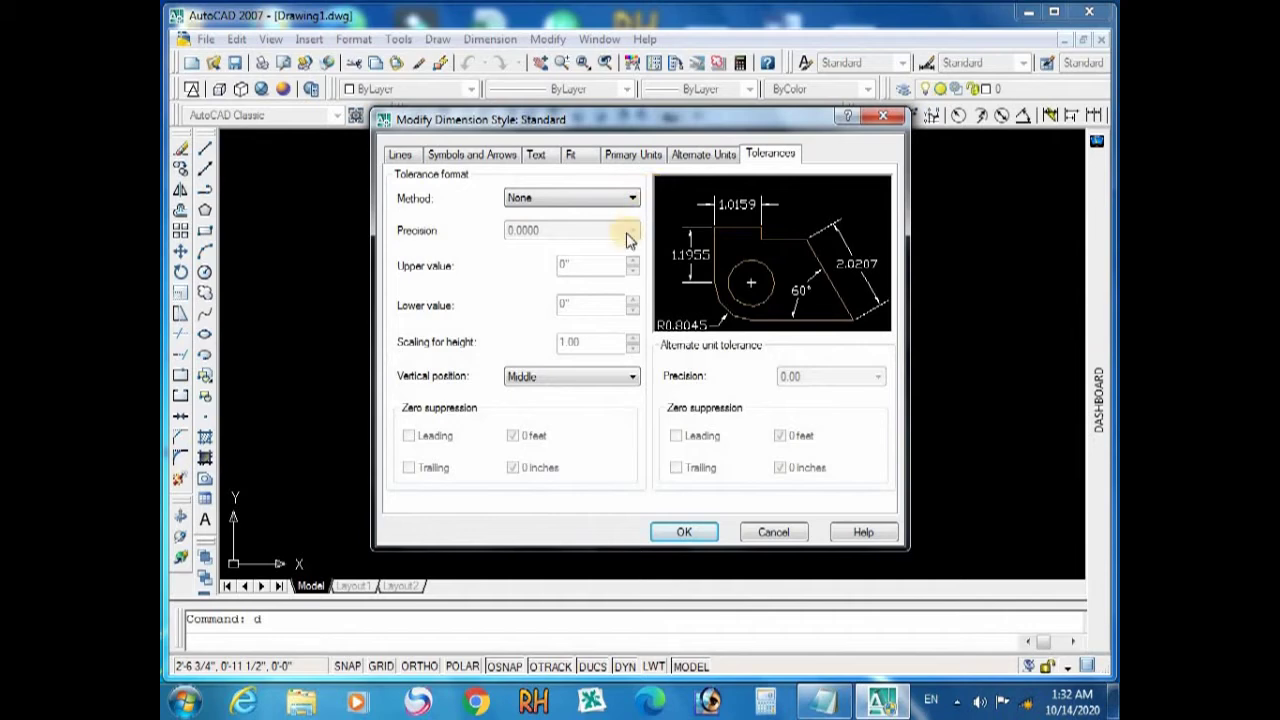
click(622, 158)
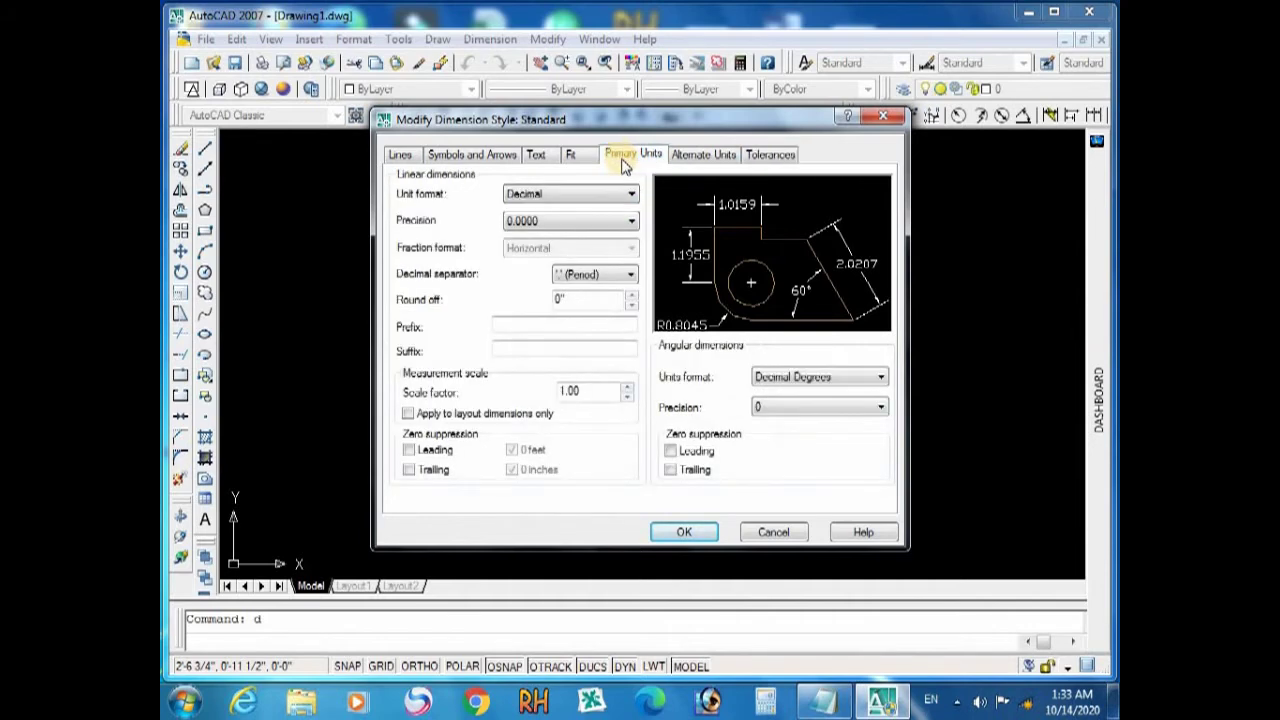
click(537, 163)
click(615, 156)
click(537, 158)
click(622, 157)
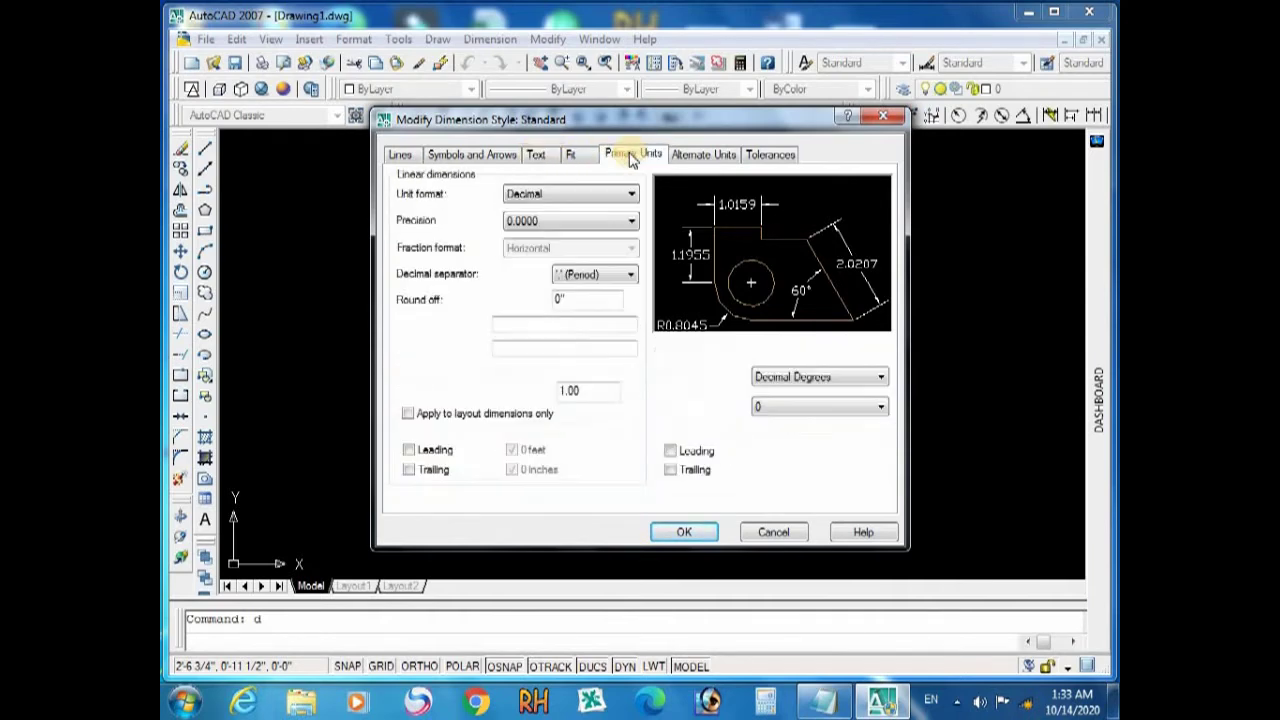
Set the Standard dimension style's text height to 7 inches
click(535, 158)
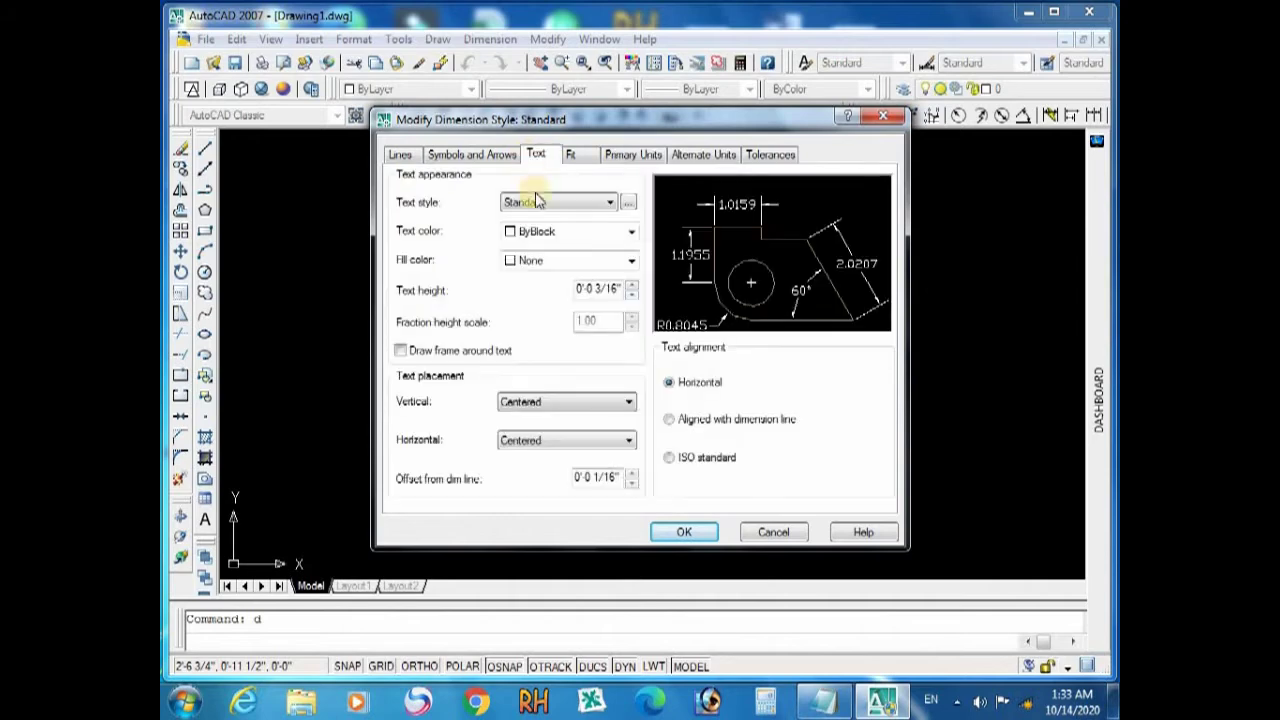
click(591, 288)
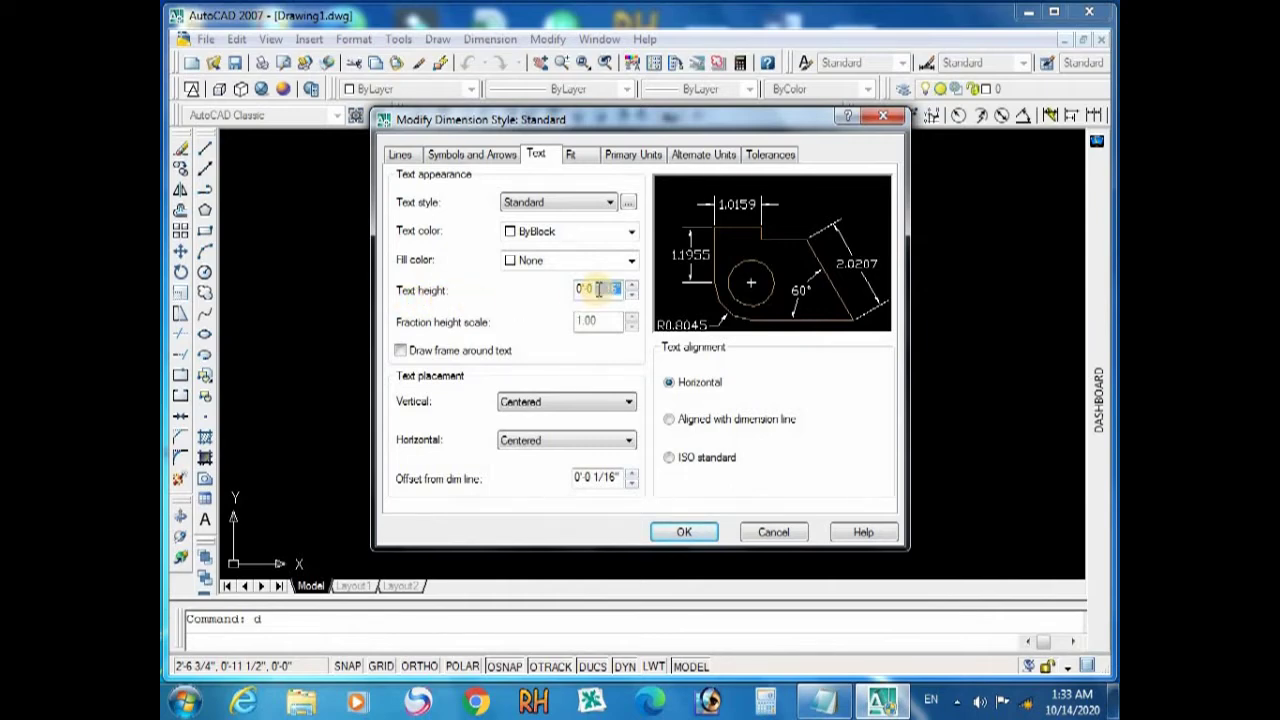
key(BackSpace)
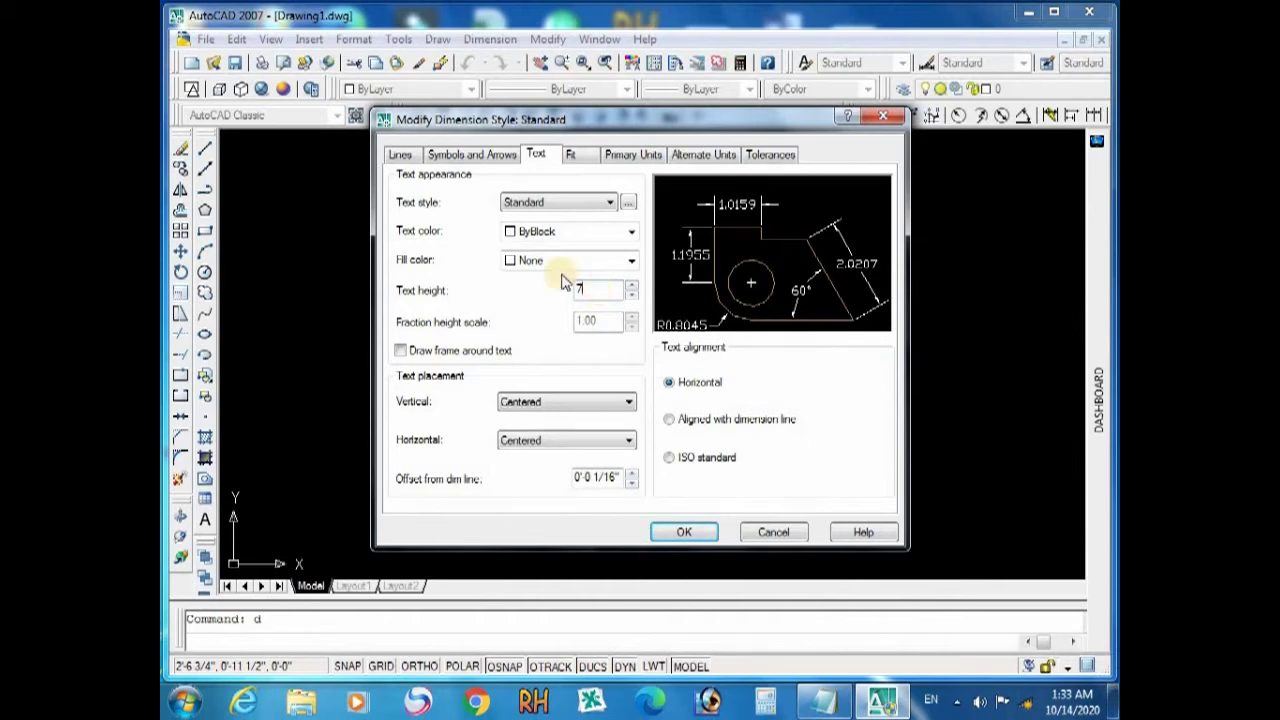
Set the dimension style's primary unit format to Architectural with a precision of 0'-0 1/4"
click(622, 160)
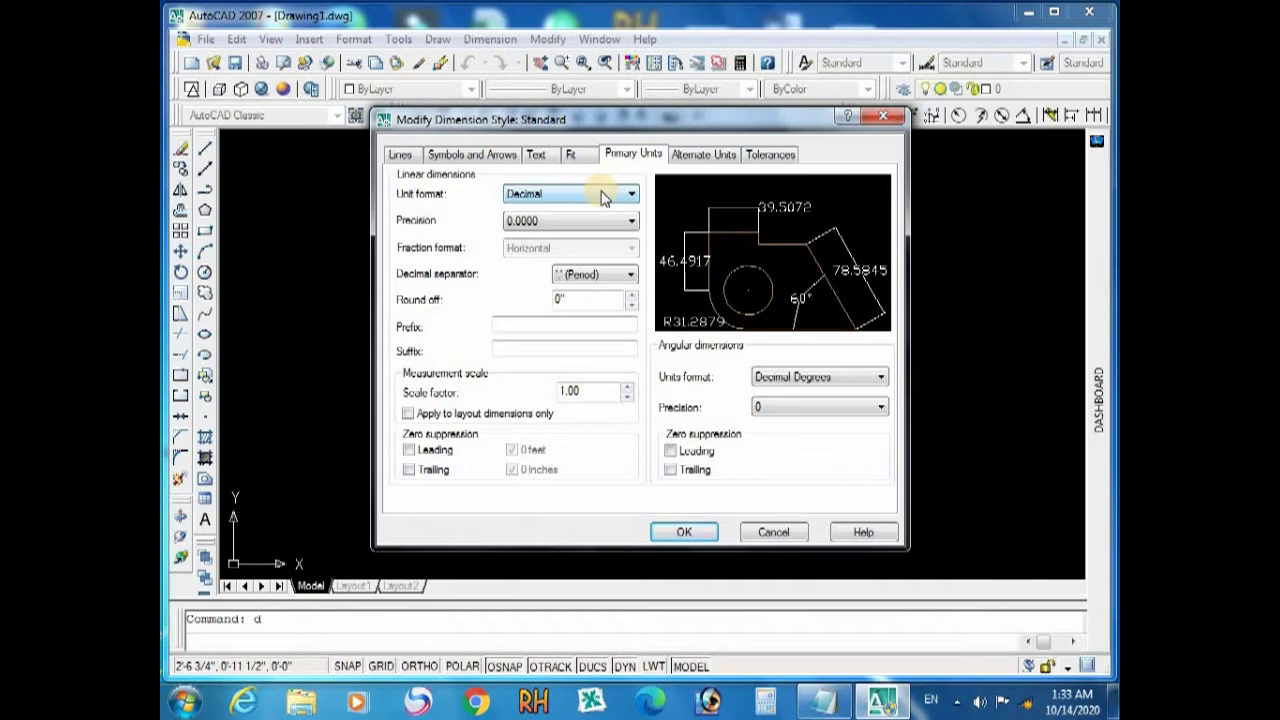
click(603, 197)
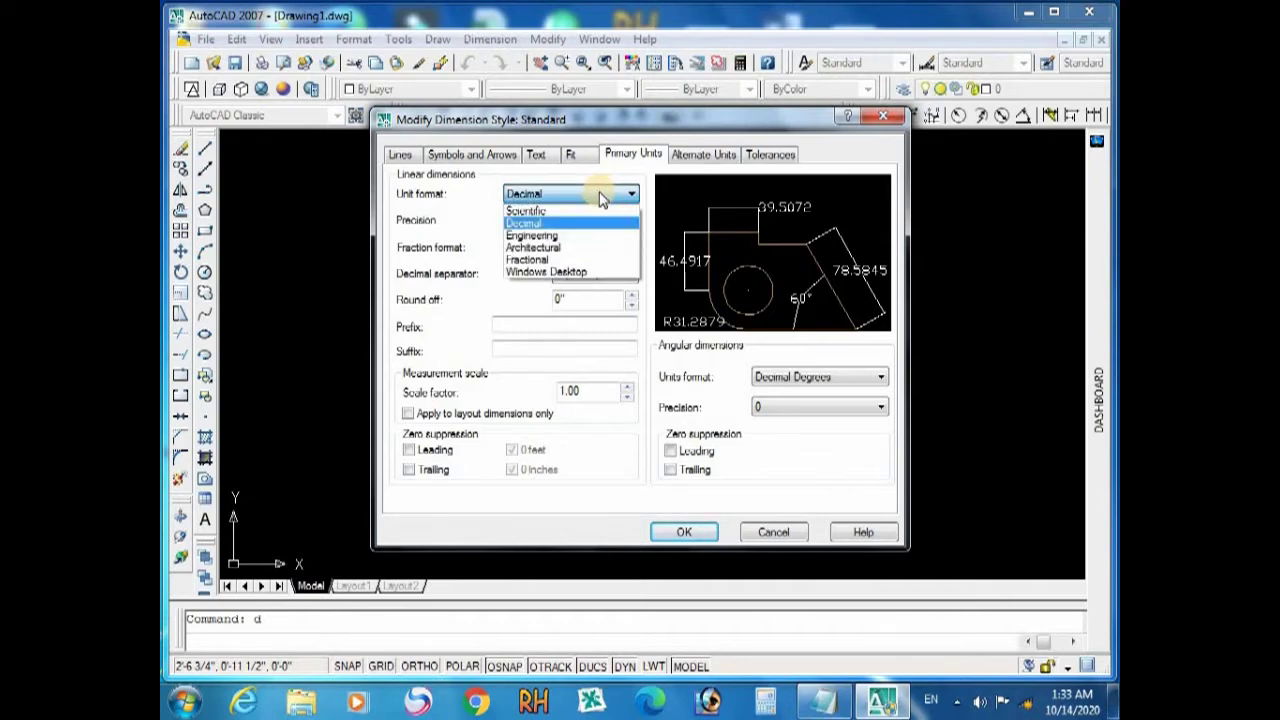
click(563, 248)
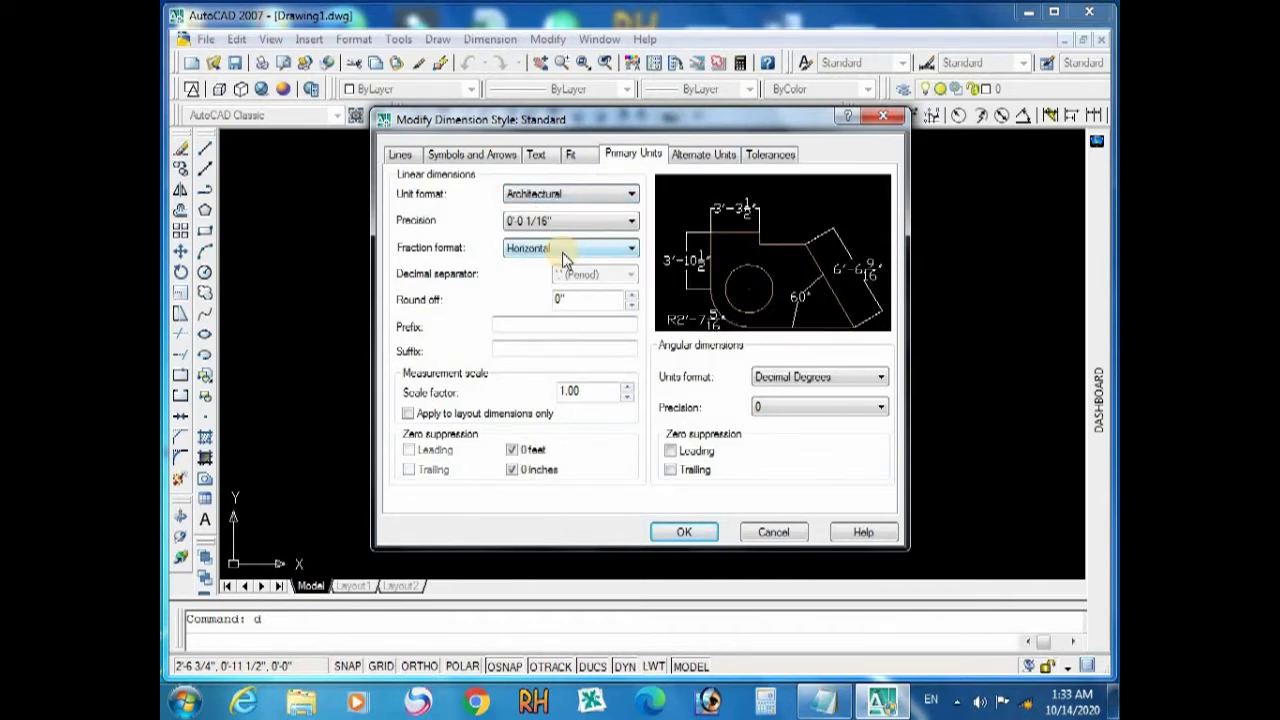
click(570, 221)
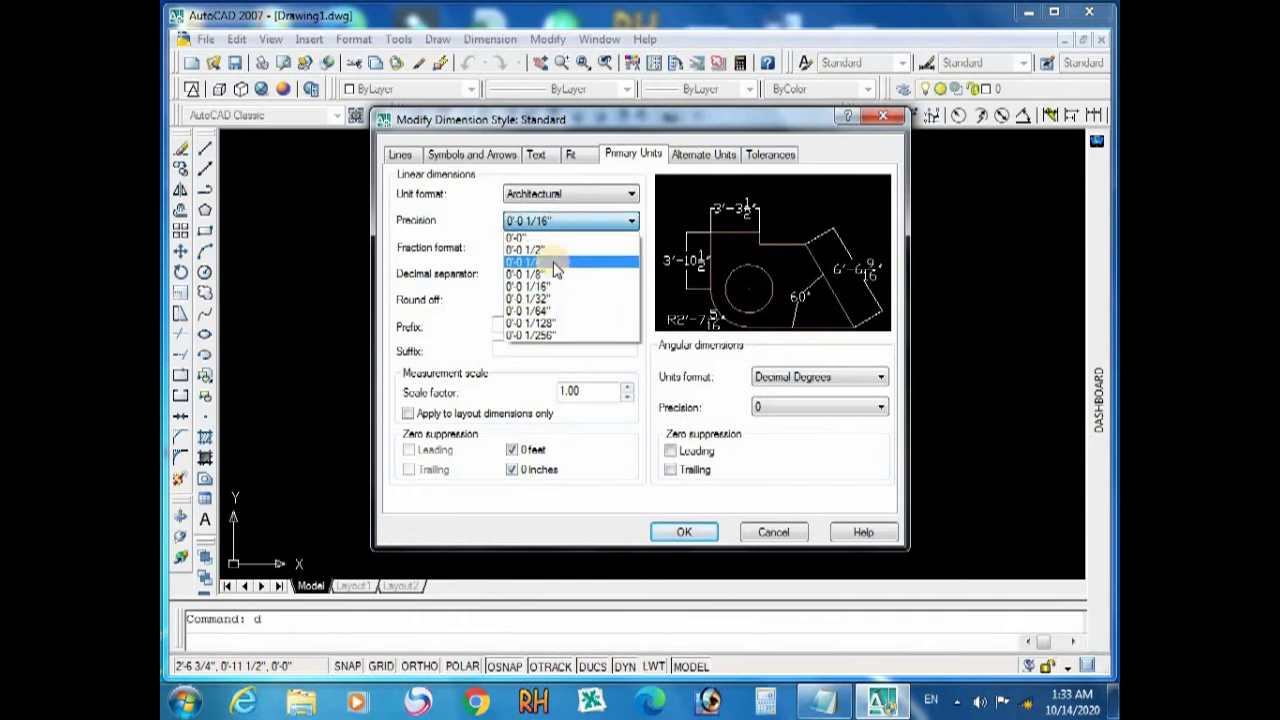
click(554, 263)
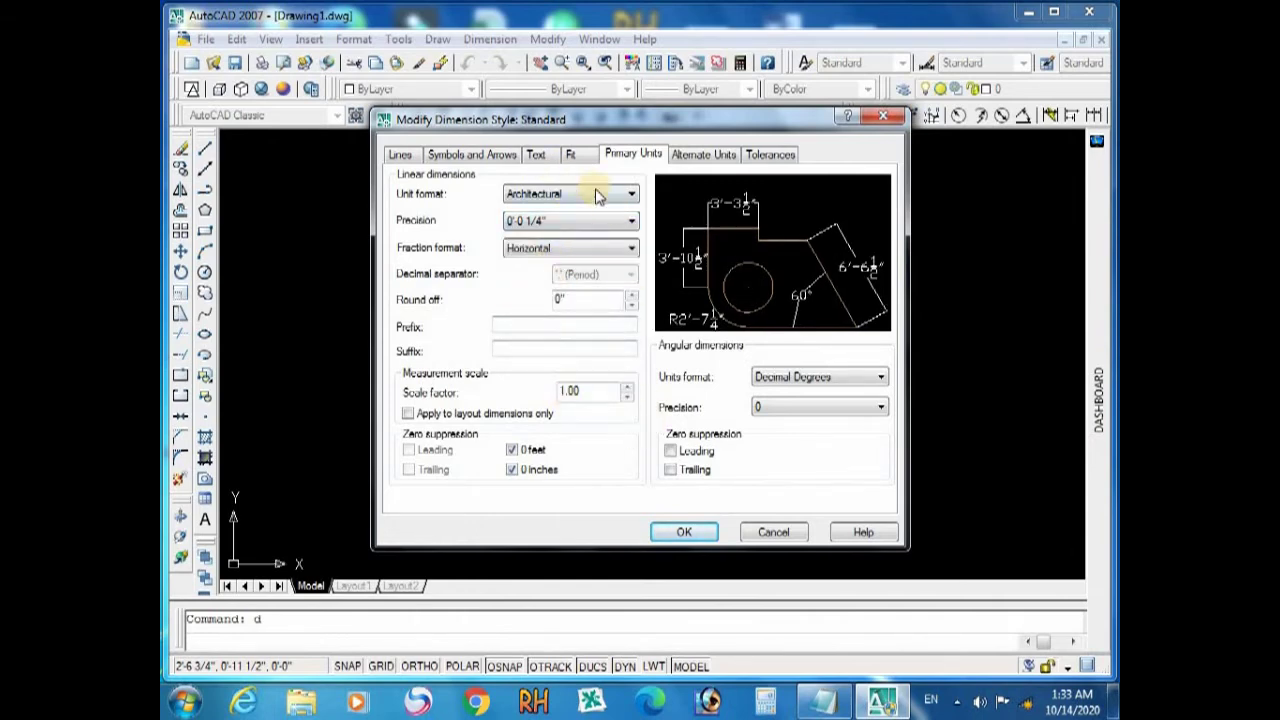
Set the dimension text alignment to Aligned with dimension line and make the Standard style current
click(536, 158)
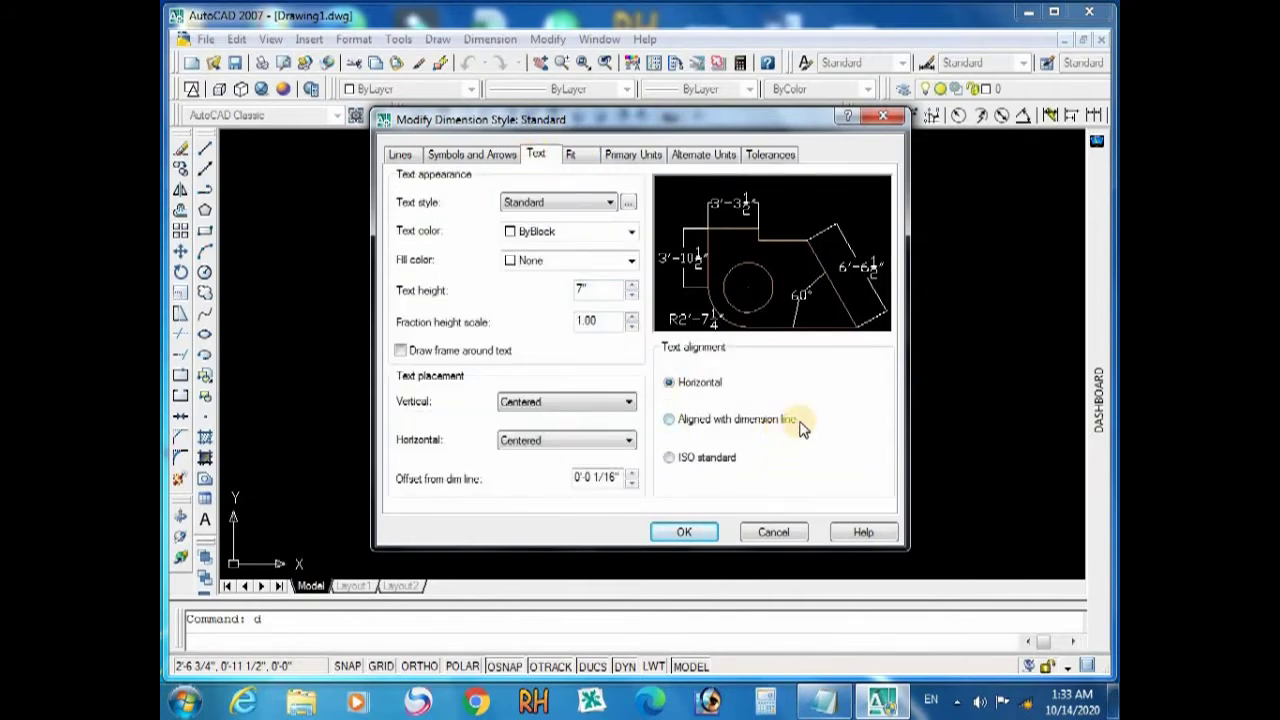
click(670, 420)
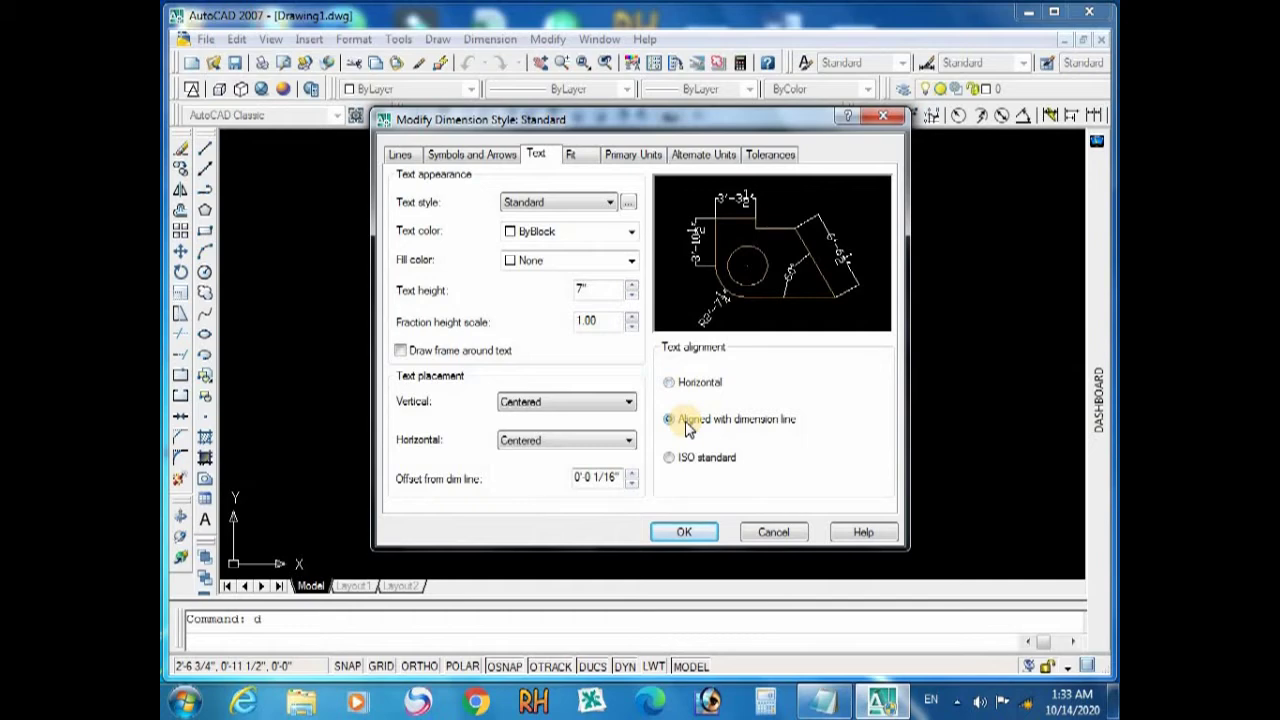
click(686, 531)
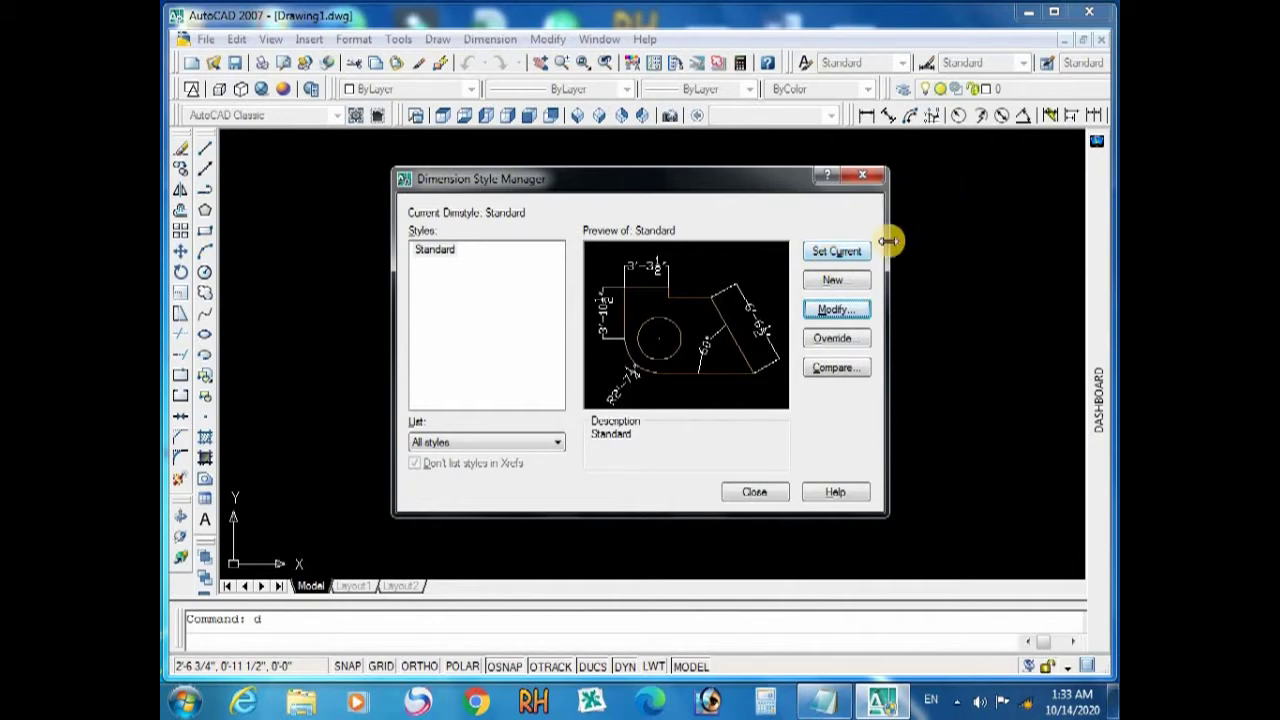
click(858, 255)
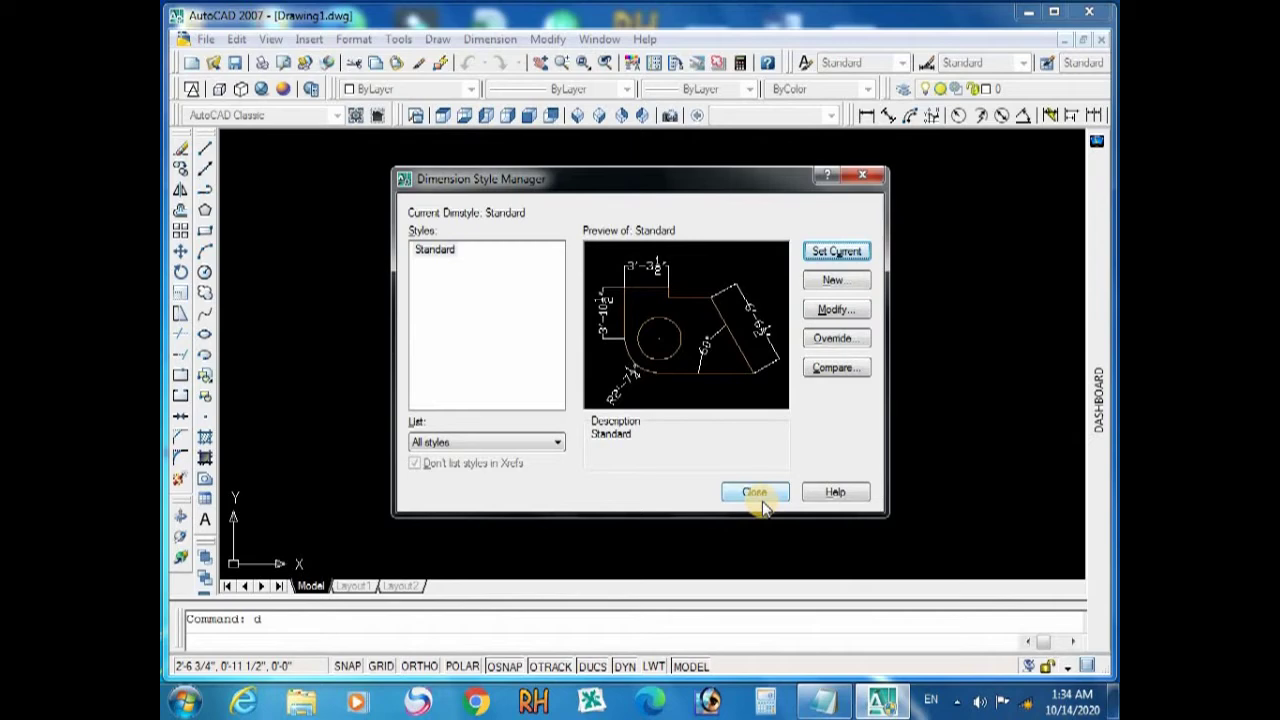
click(757, 495)
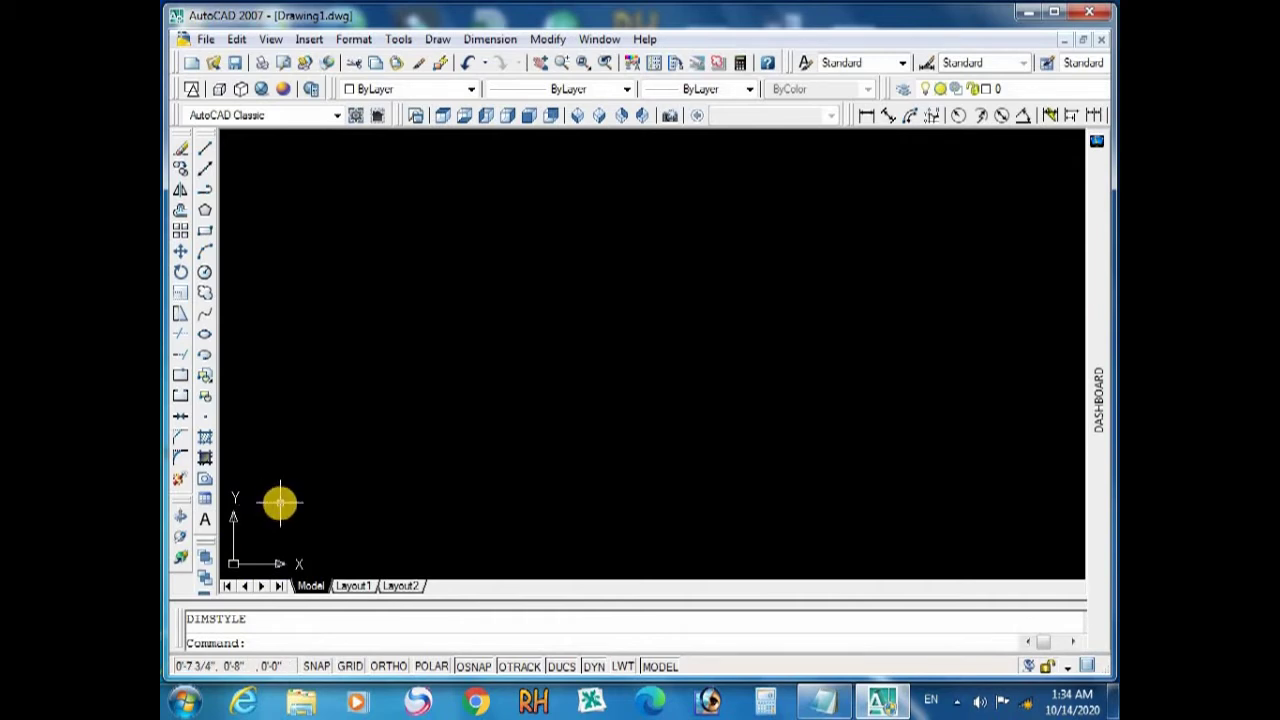
text(u)
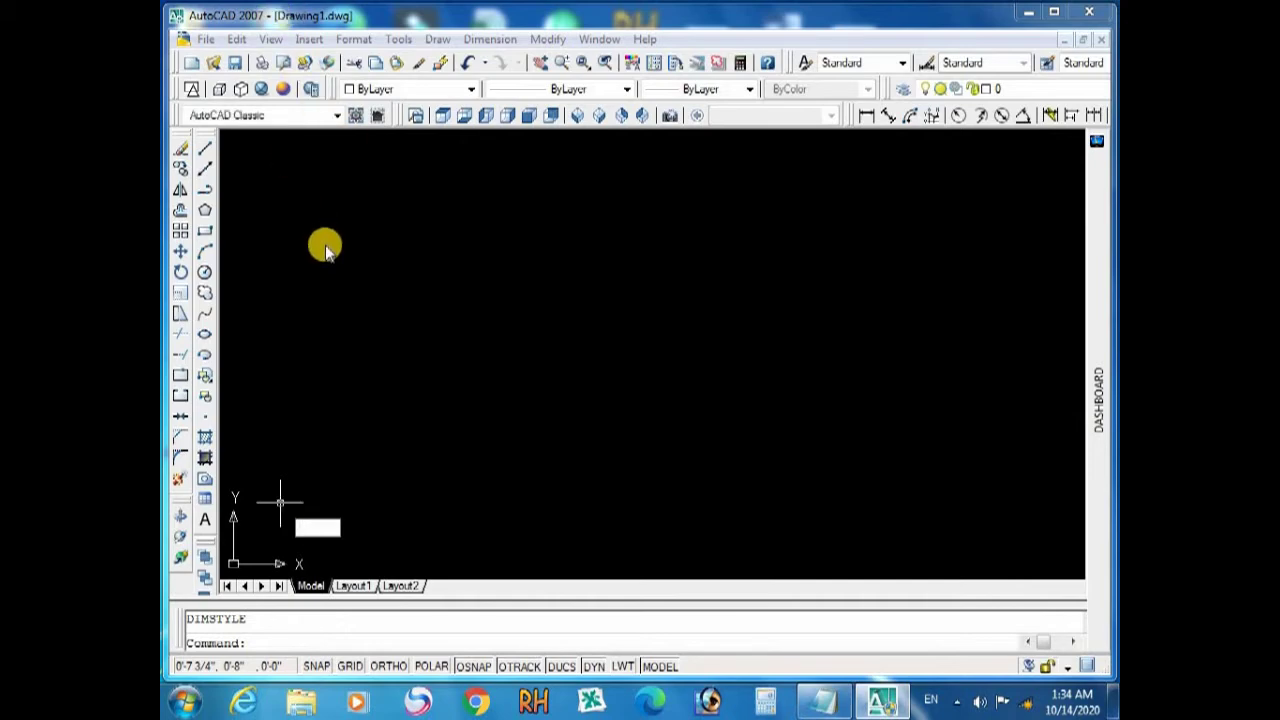
click(357, 240)
click(277, 47)
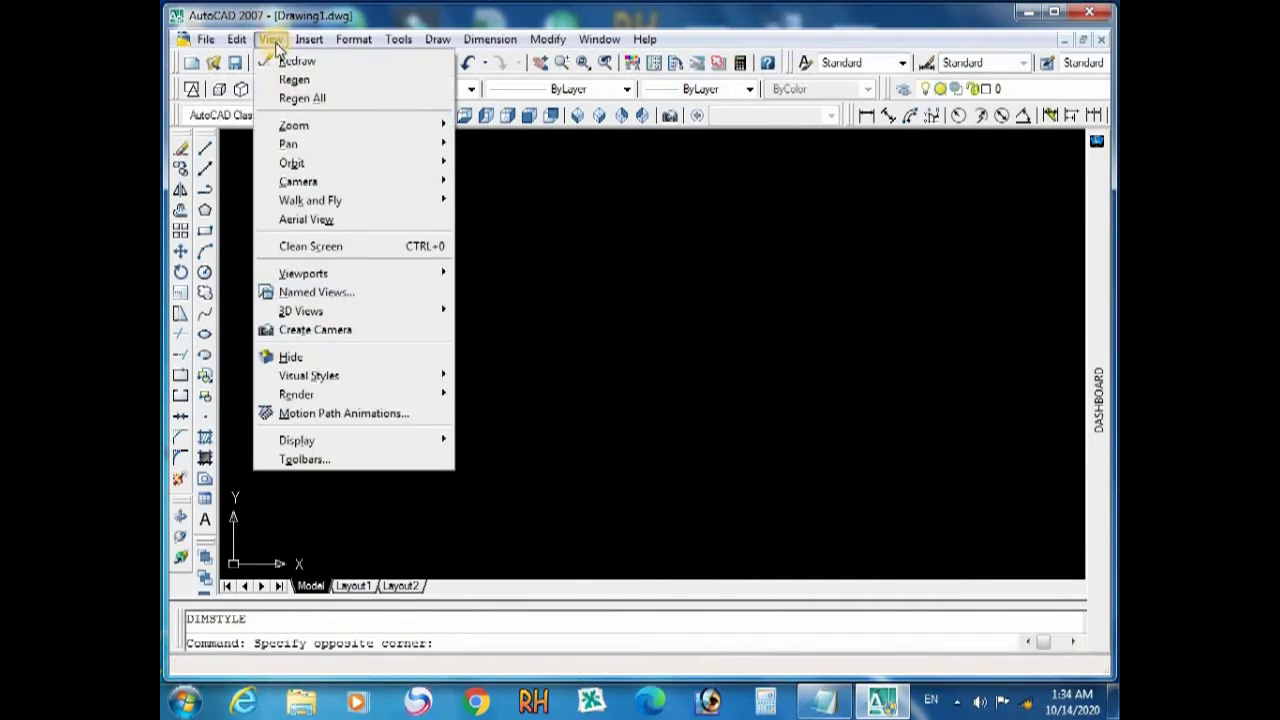
mouse_move(350, 438)
mouse_move(516, 444)
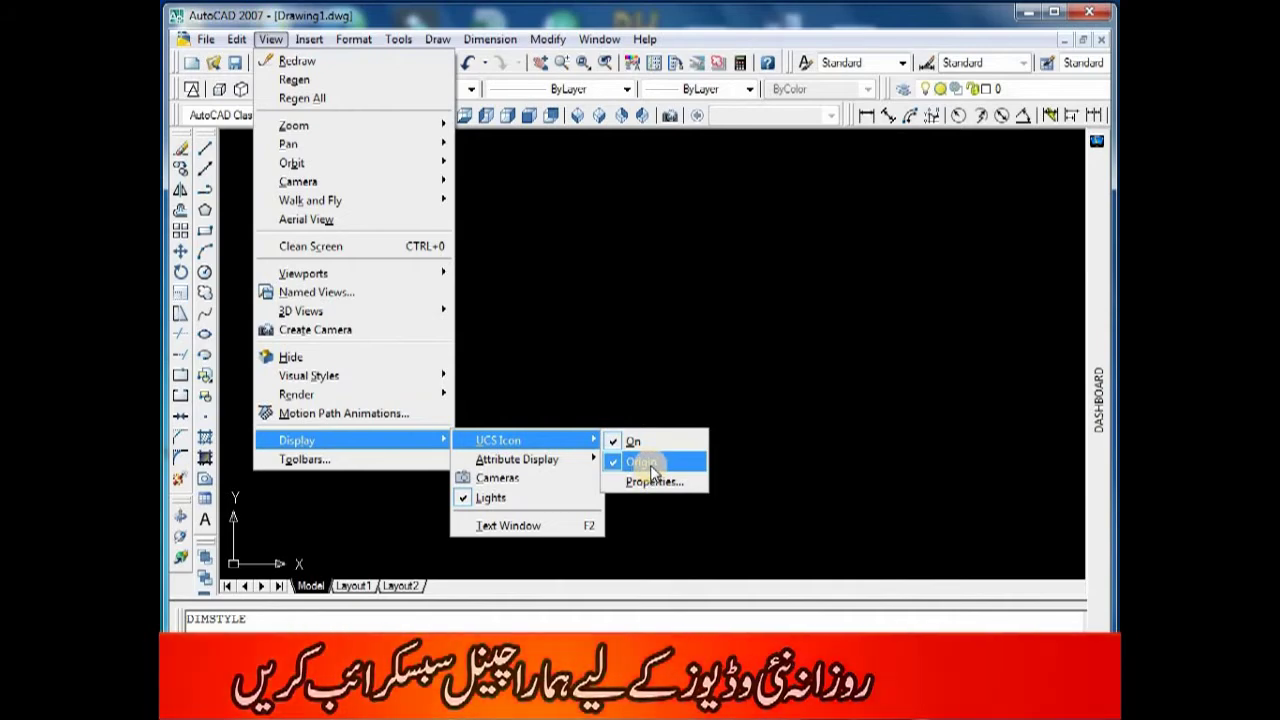
click(651, 336)
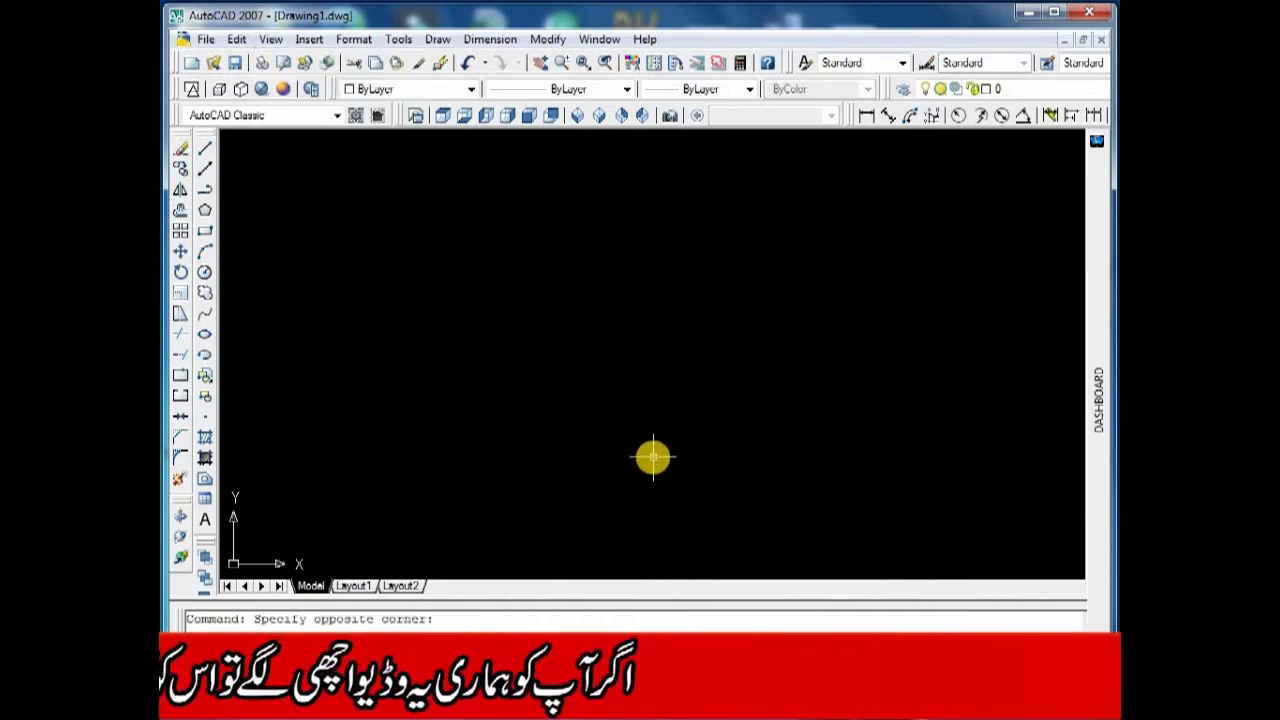
Turn off displaying the UCS icon at the UCS origin point in the UCS settings
text(uc)
key(Return)
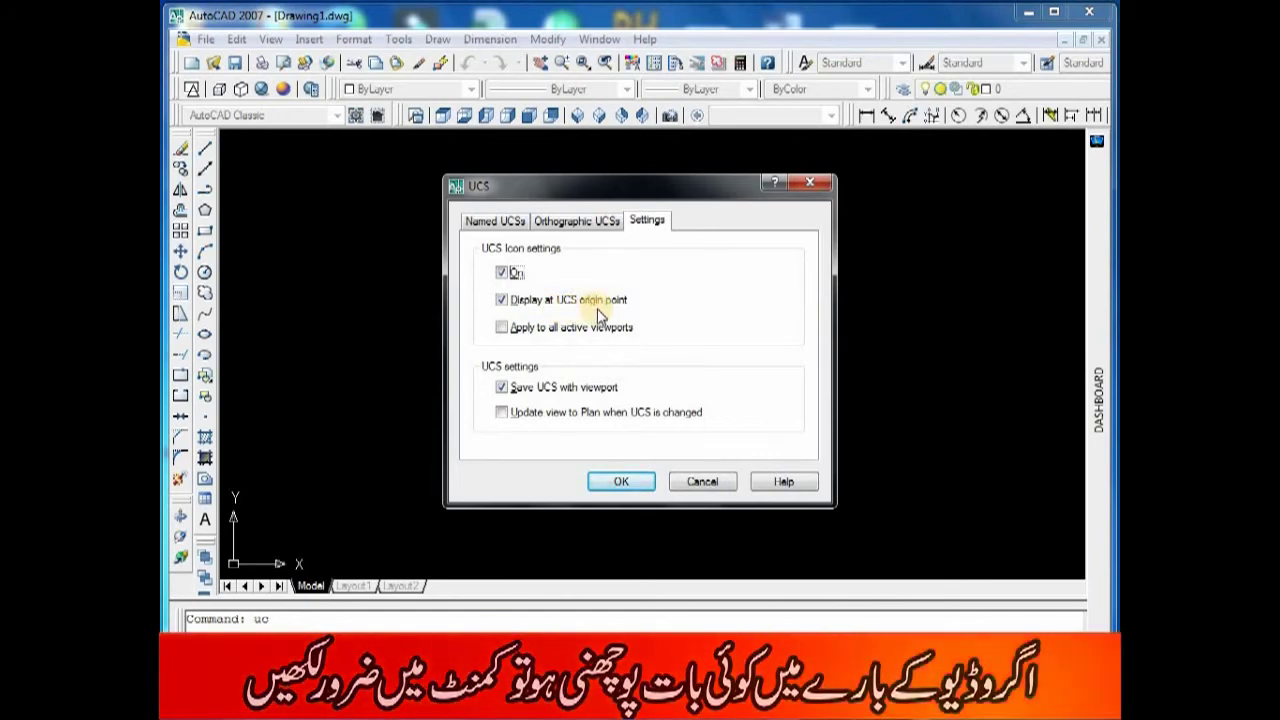
click(503, 300)
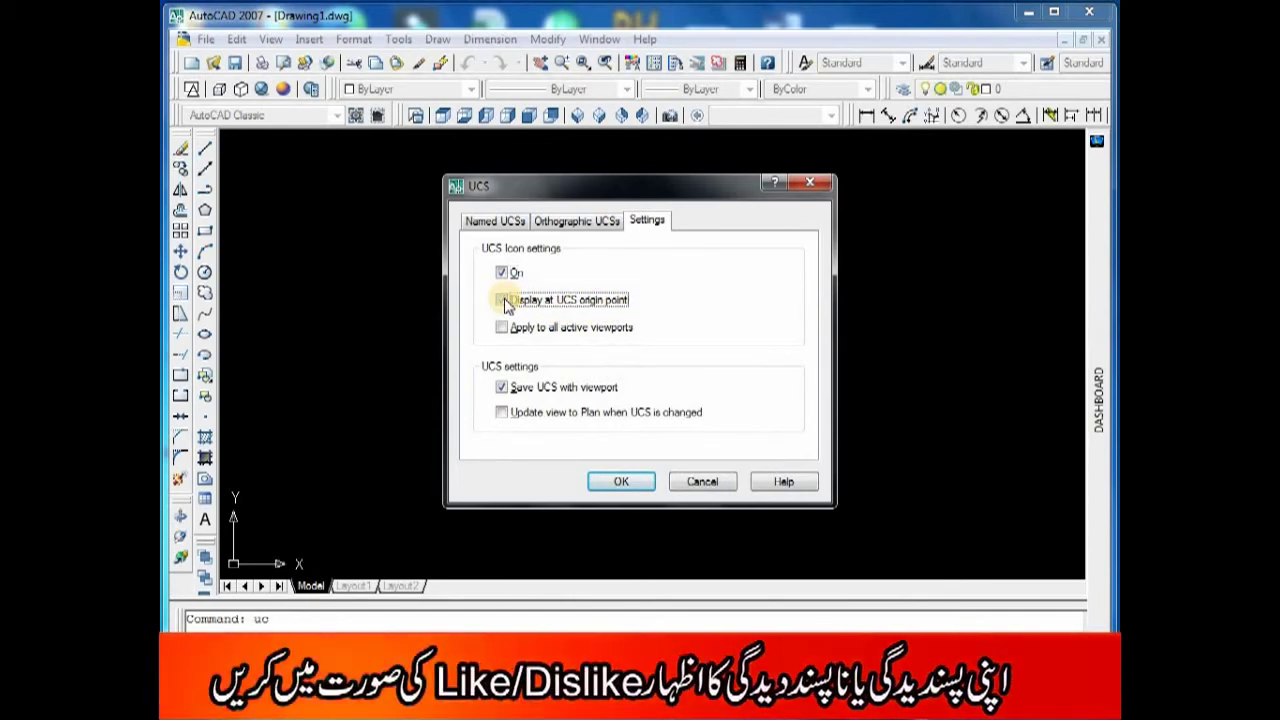
click(634, 483)
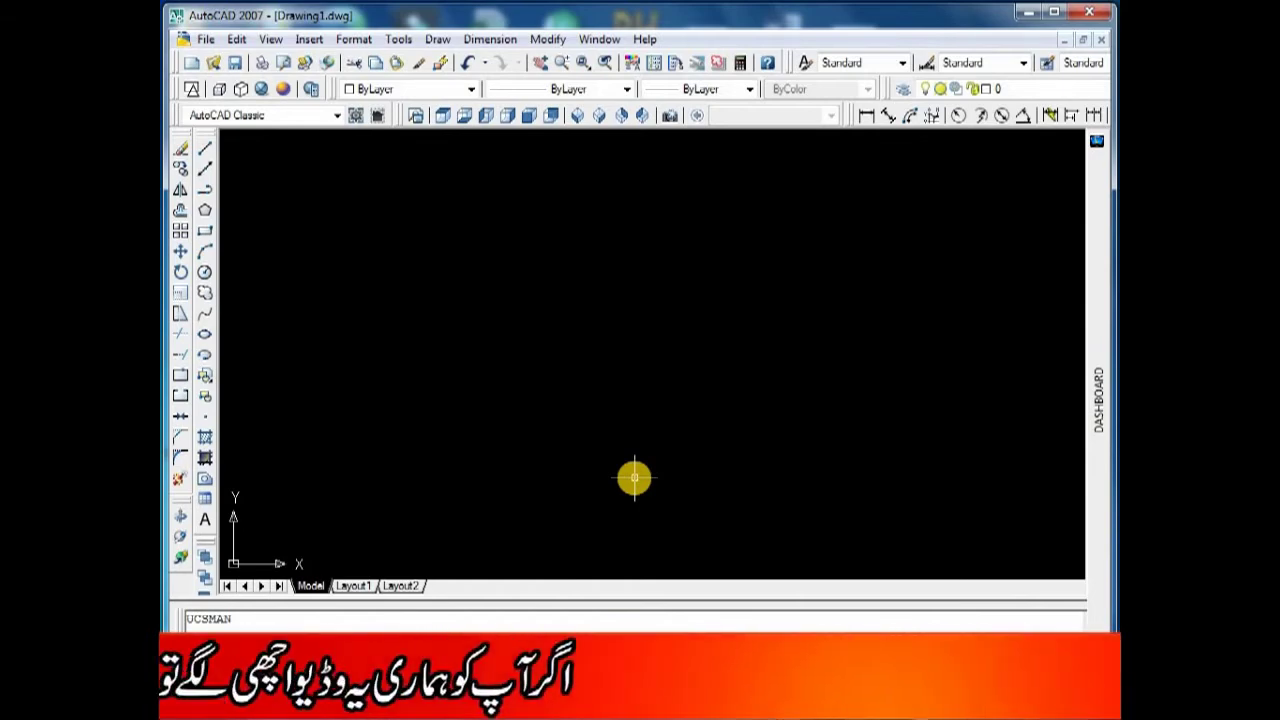
Set the model space limits with lower left corner 0 and upper right corner 100',100', dismissing the Windows color scheme prompt
text(lim)
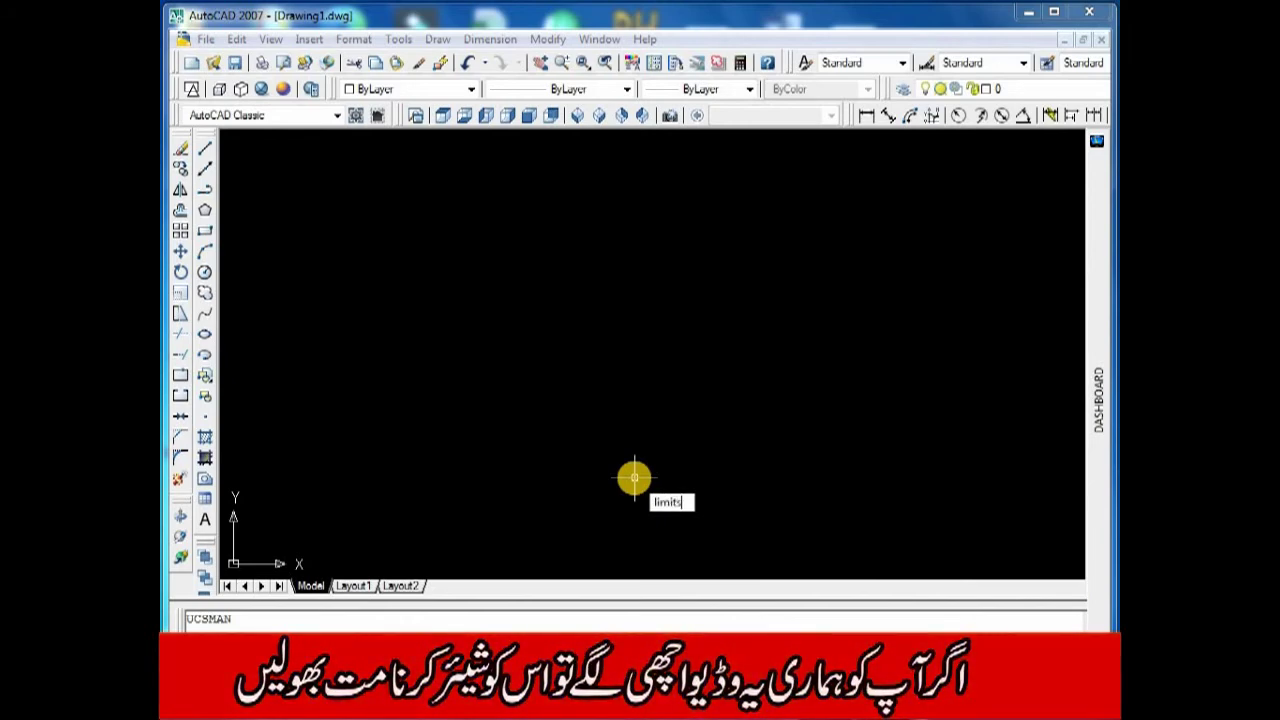
text(its)
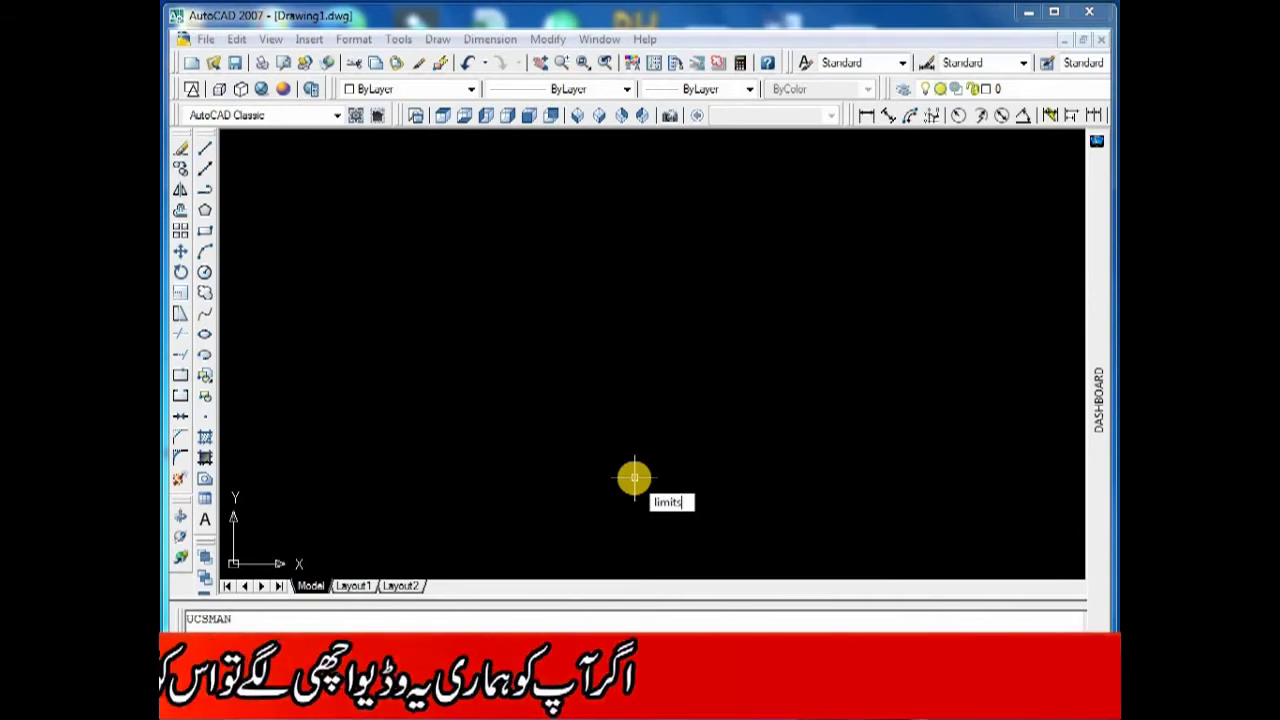
key(Return)
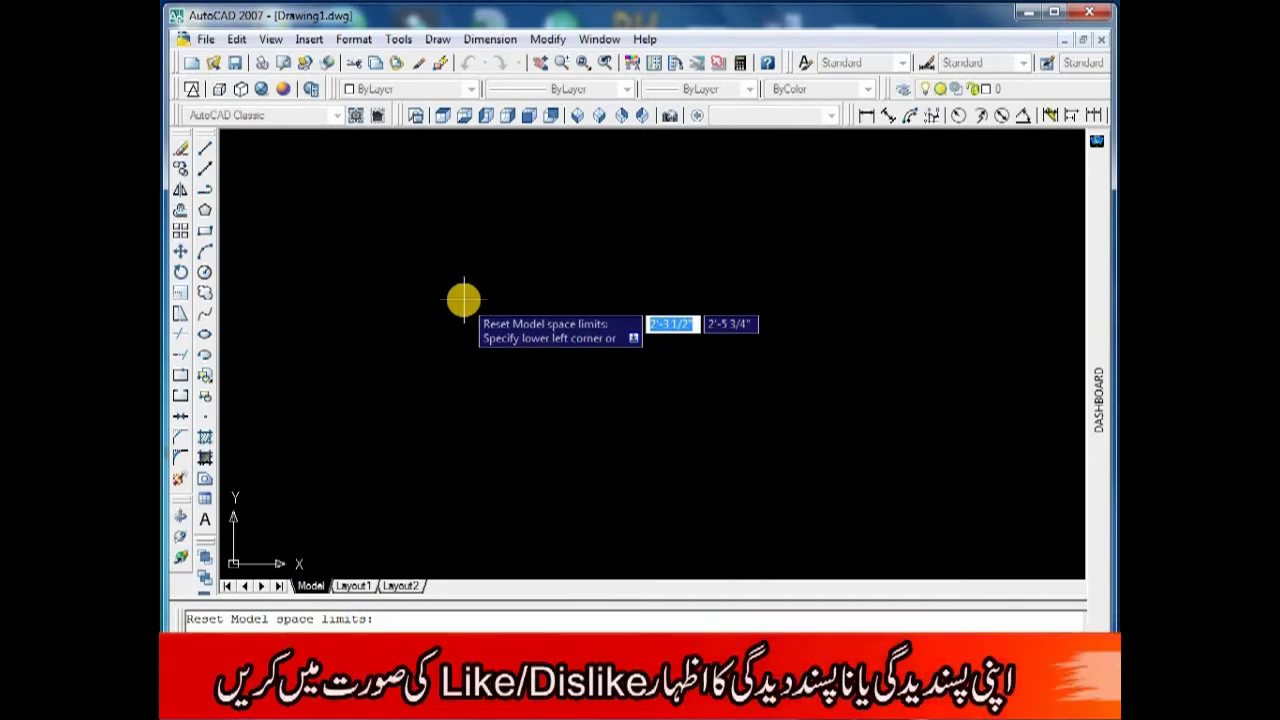
text(0)
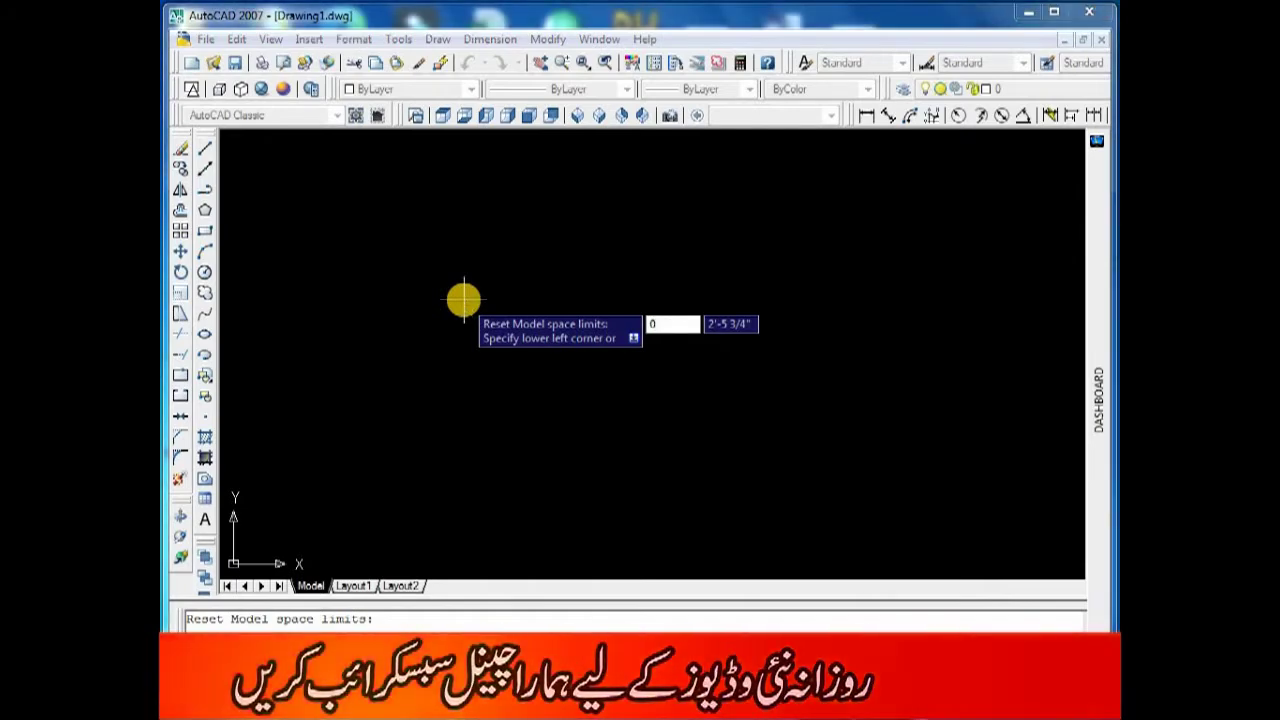
key(Return)
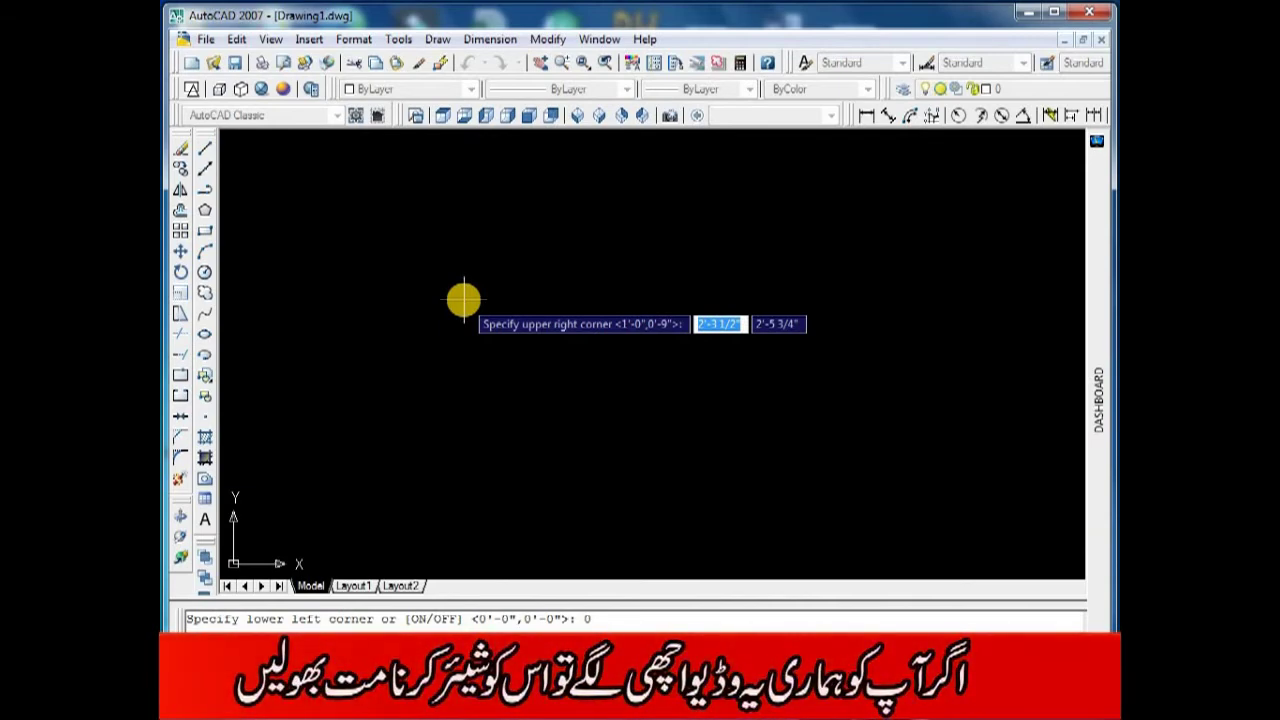
text(100)
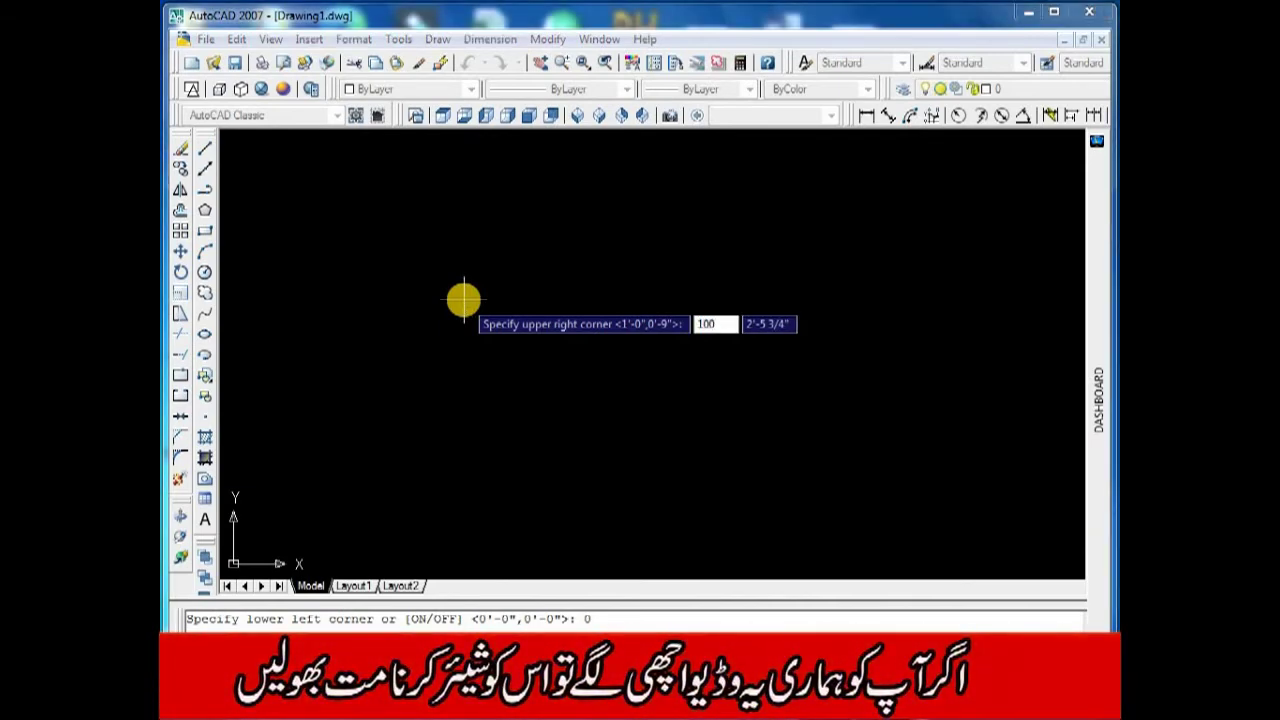
text(')
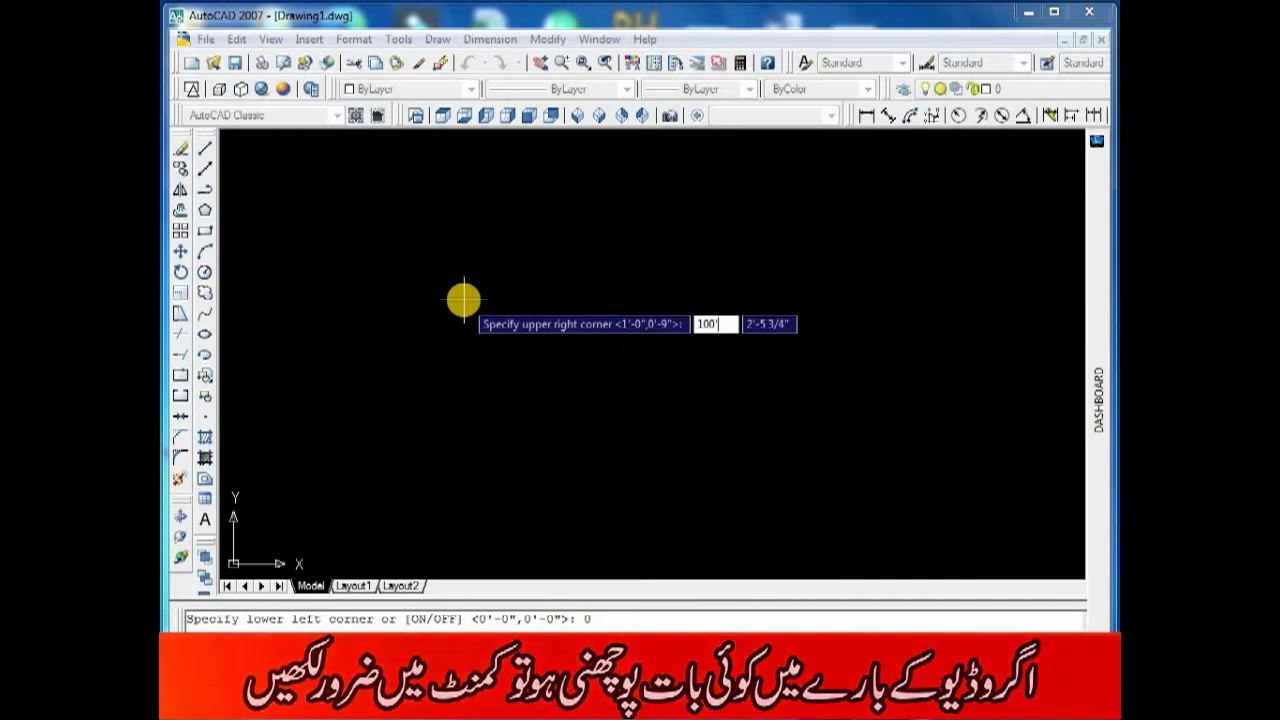
key(Tab)
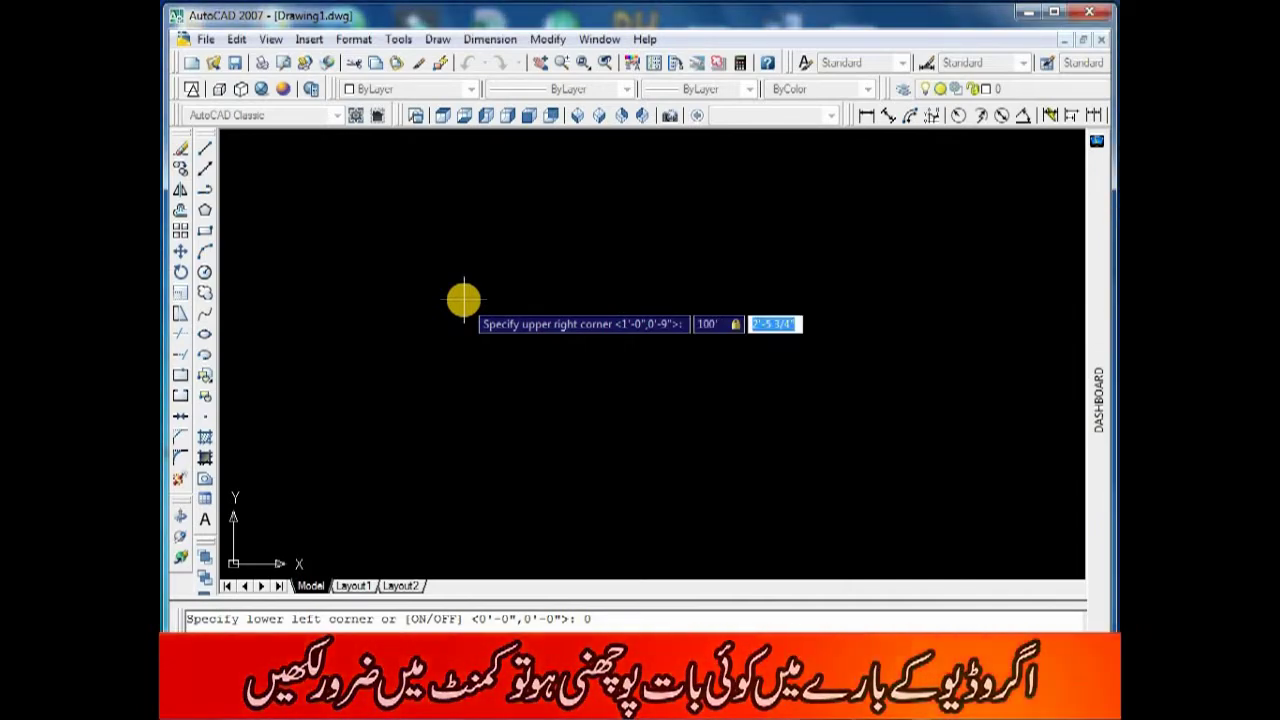
text(1)
text(')
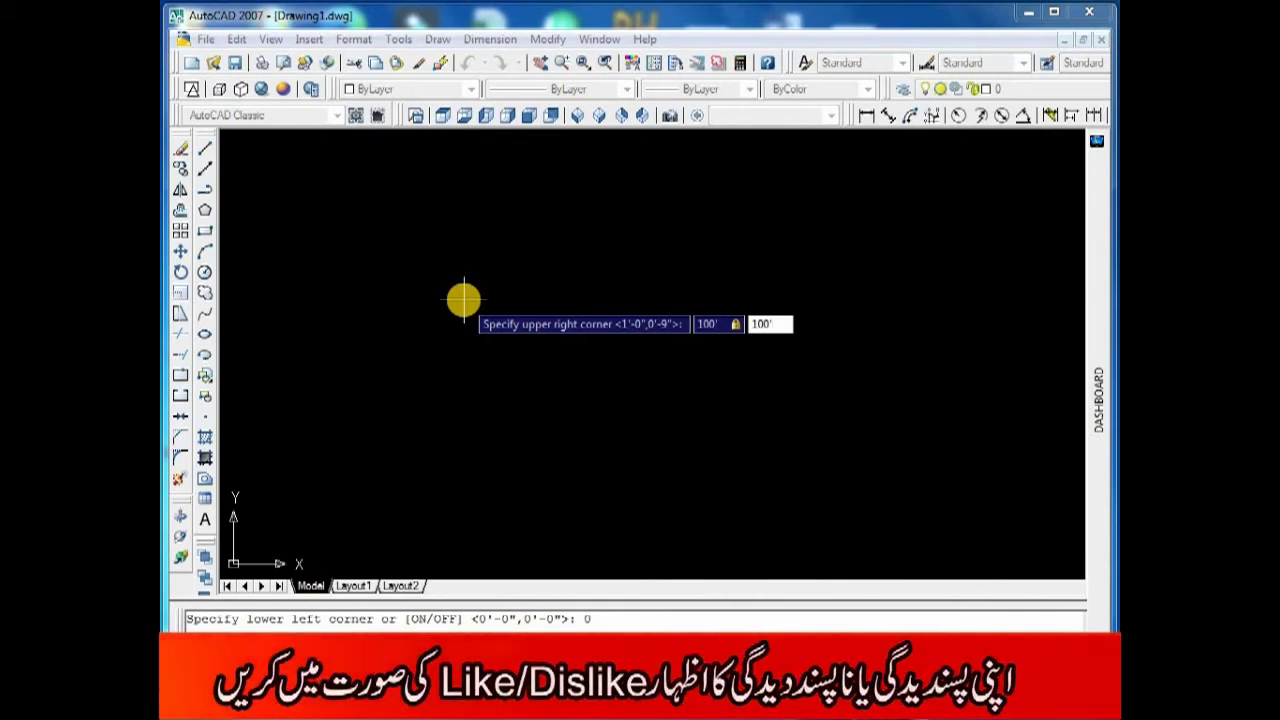
key(Return)
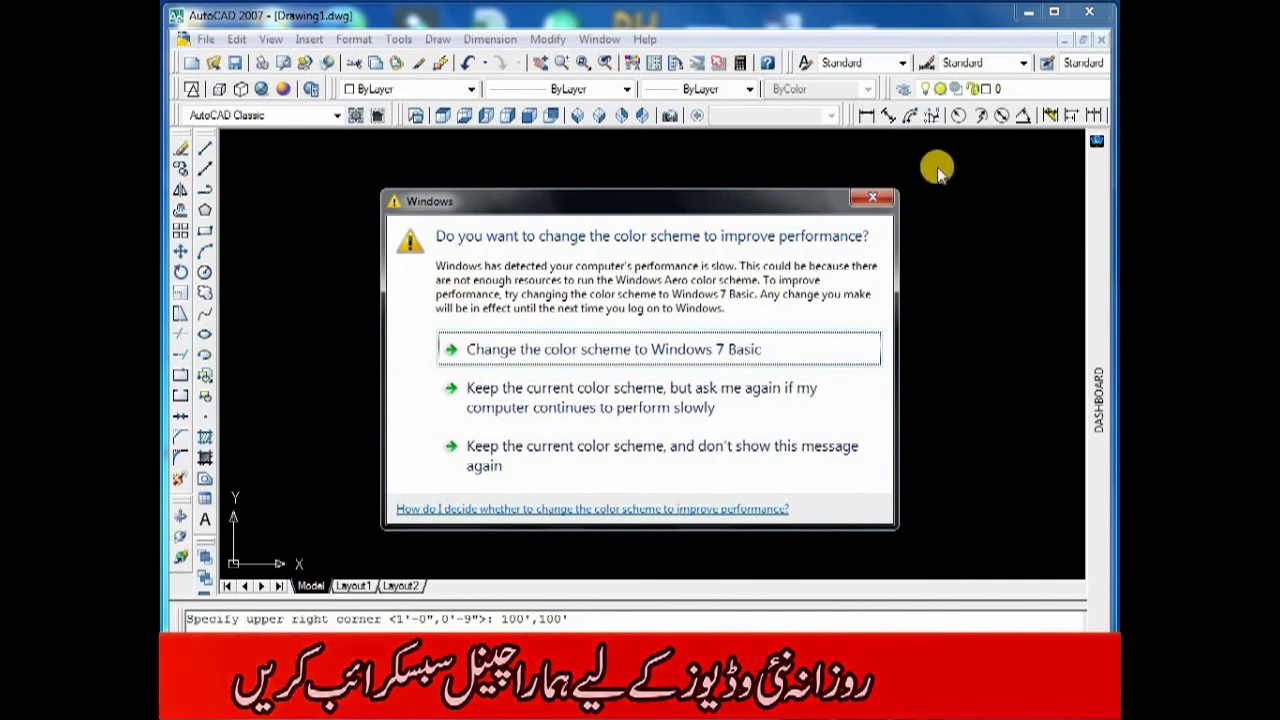
click(874, 201)
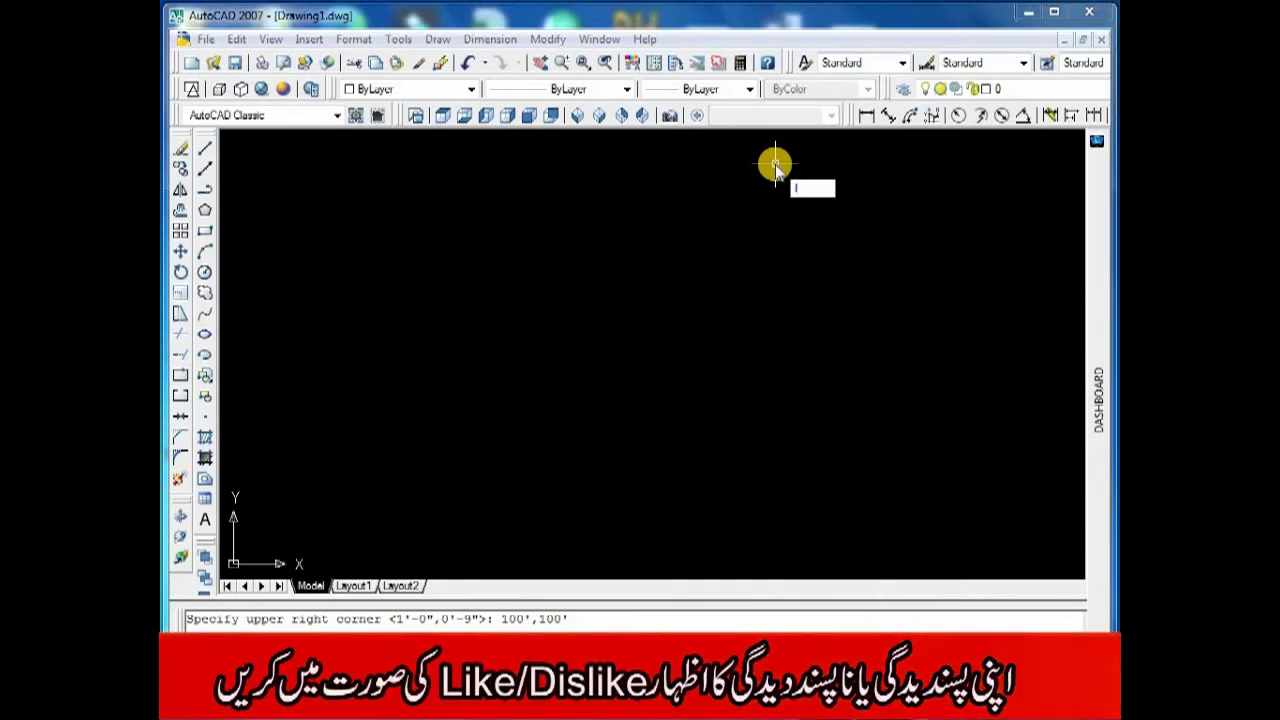
Turn on Ortho mode while trying a horizontal line, dismissing the Windows color scheme prompt and cancelling the line
text(l)
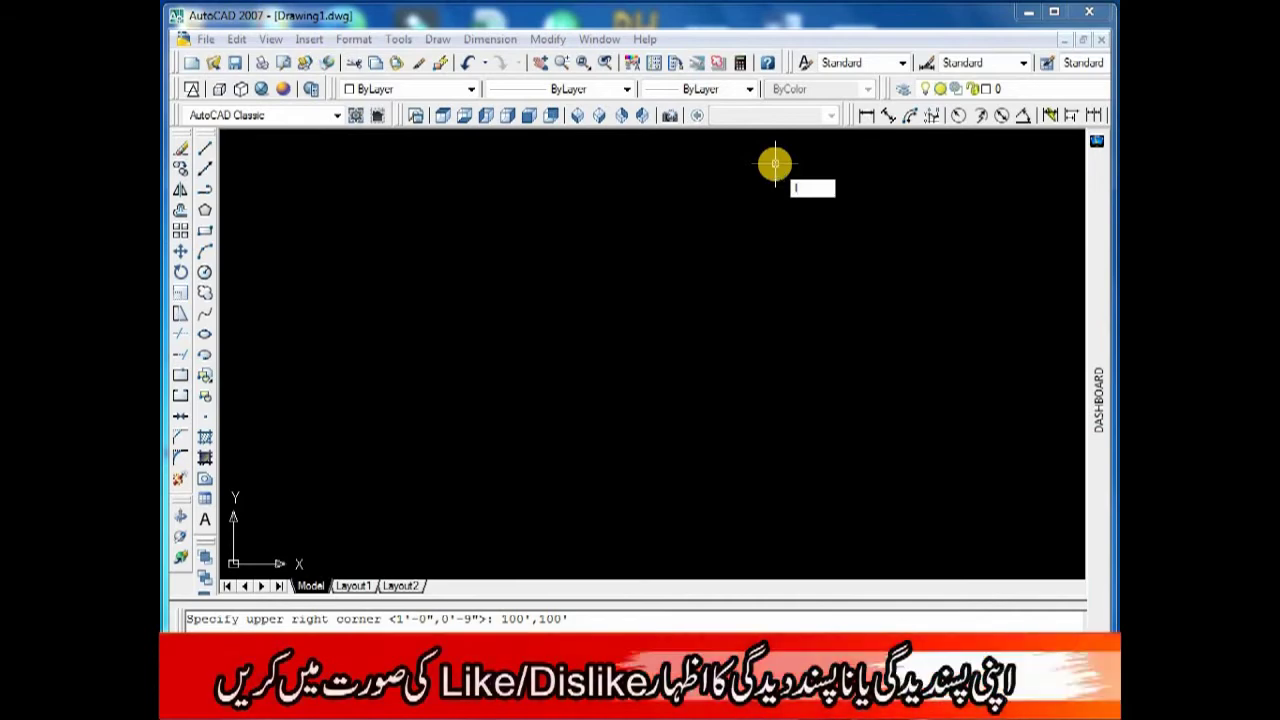
key(Return)
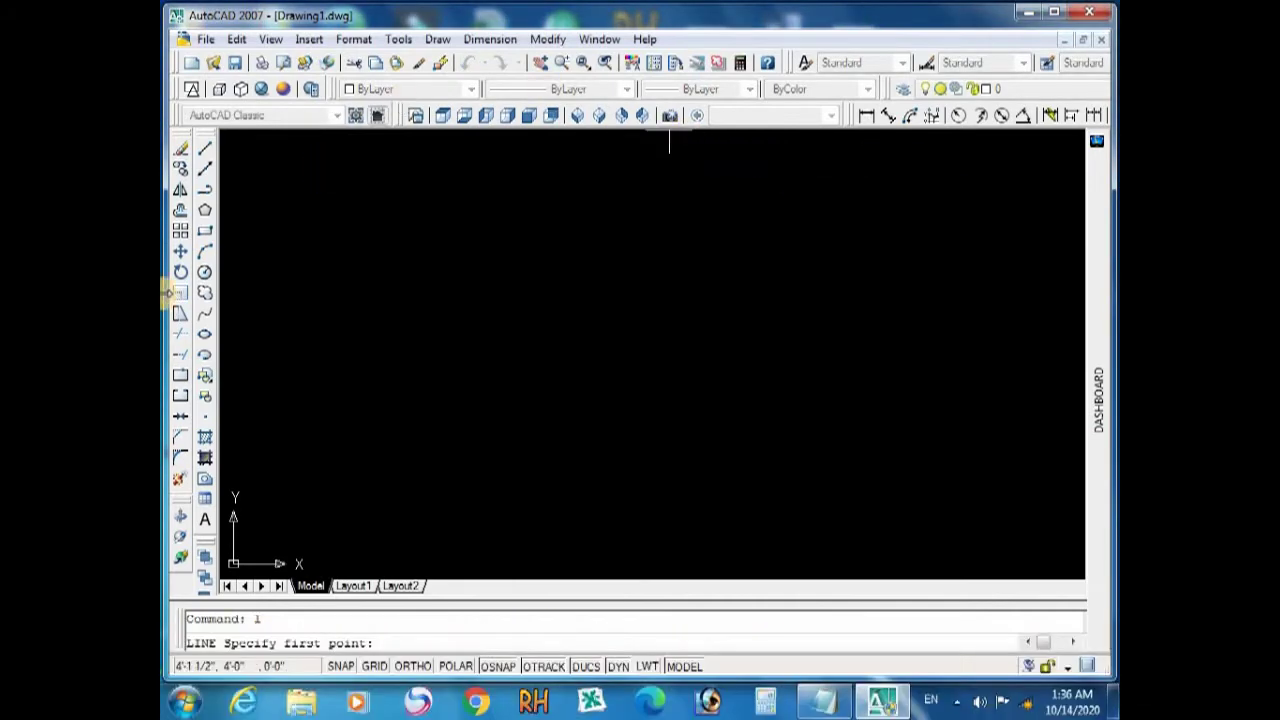
click(294, 177)
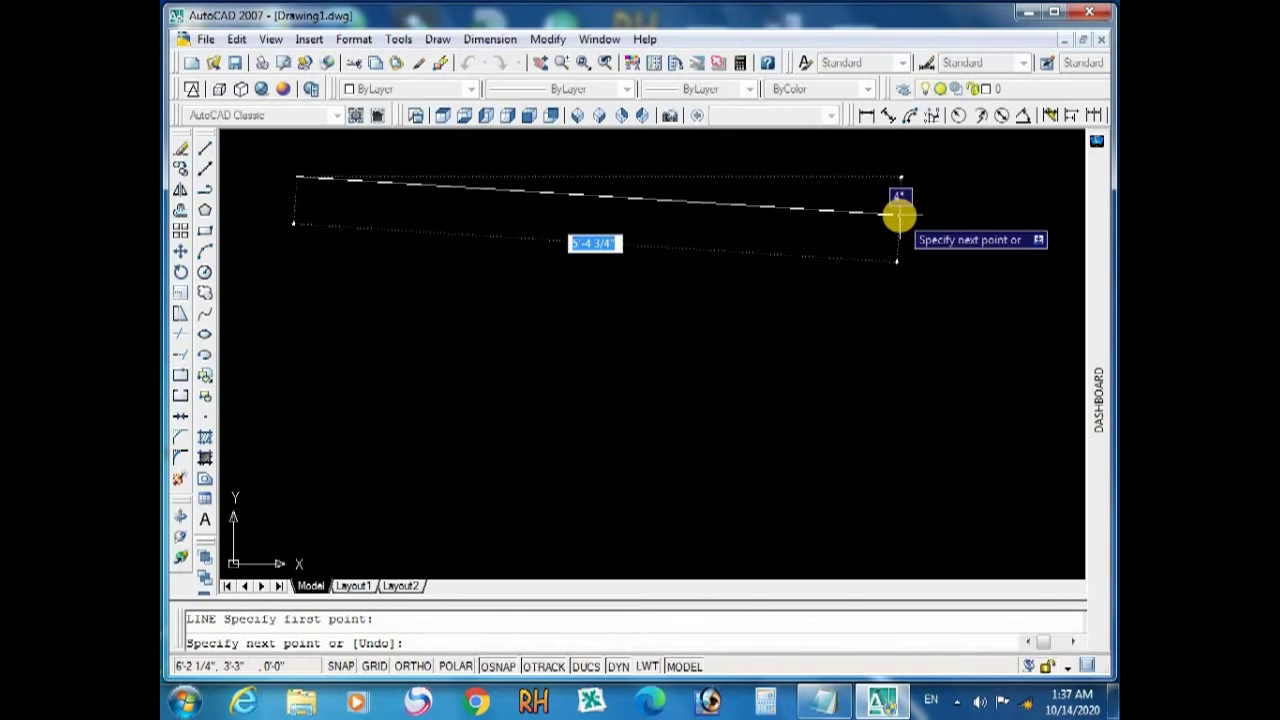
key(F8)
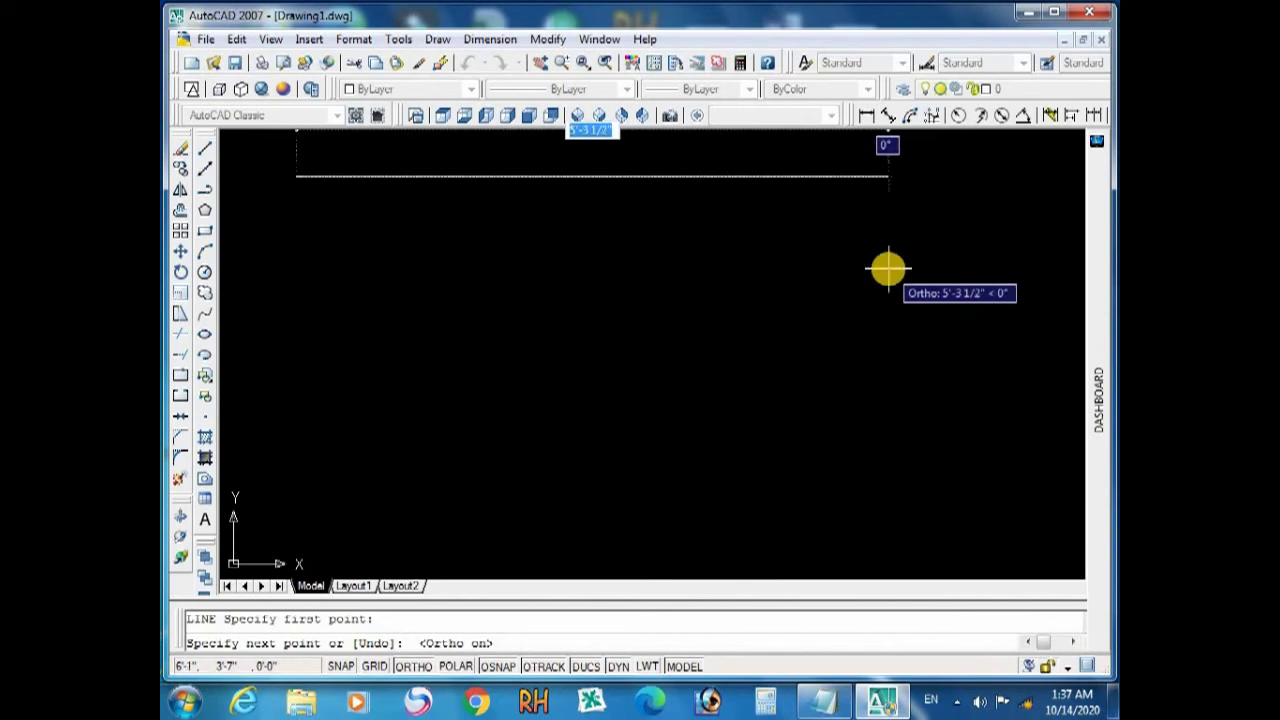
text(10)
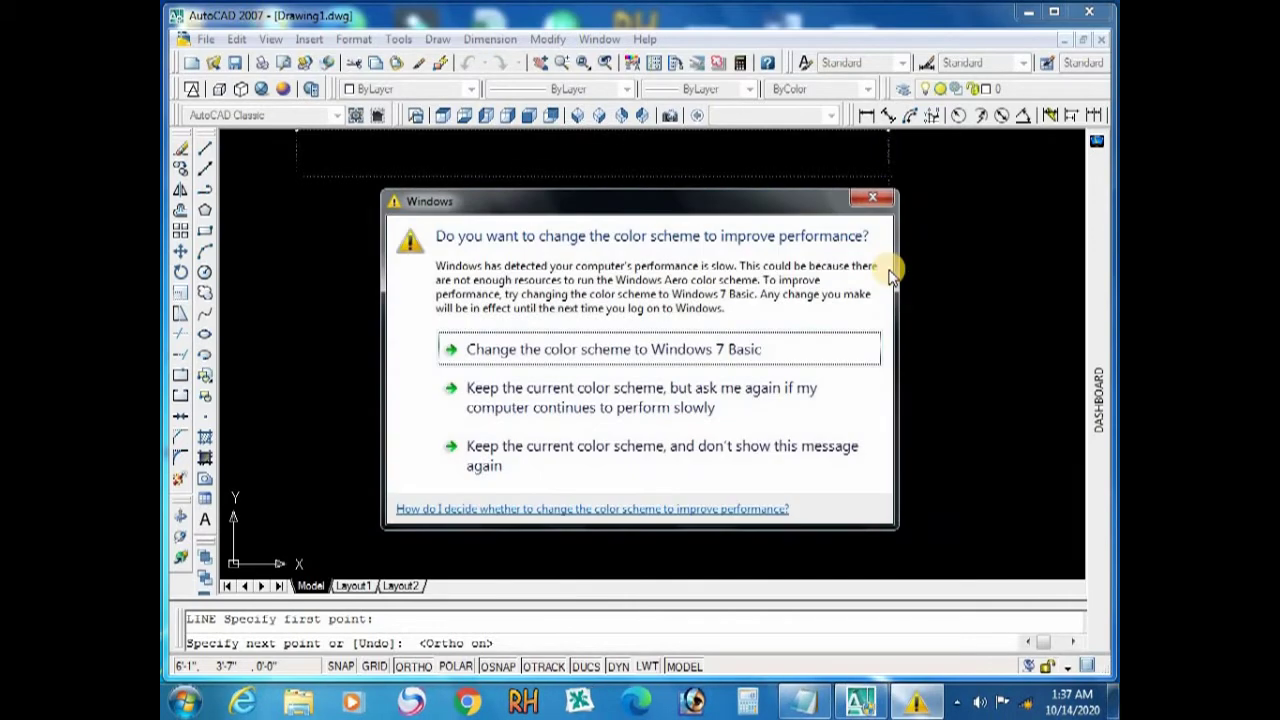
click(872, 198)
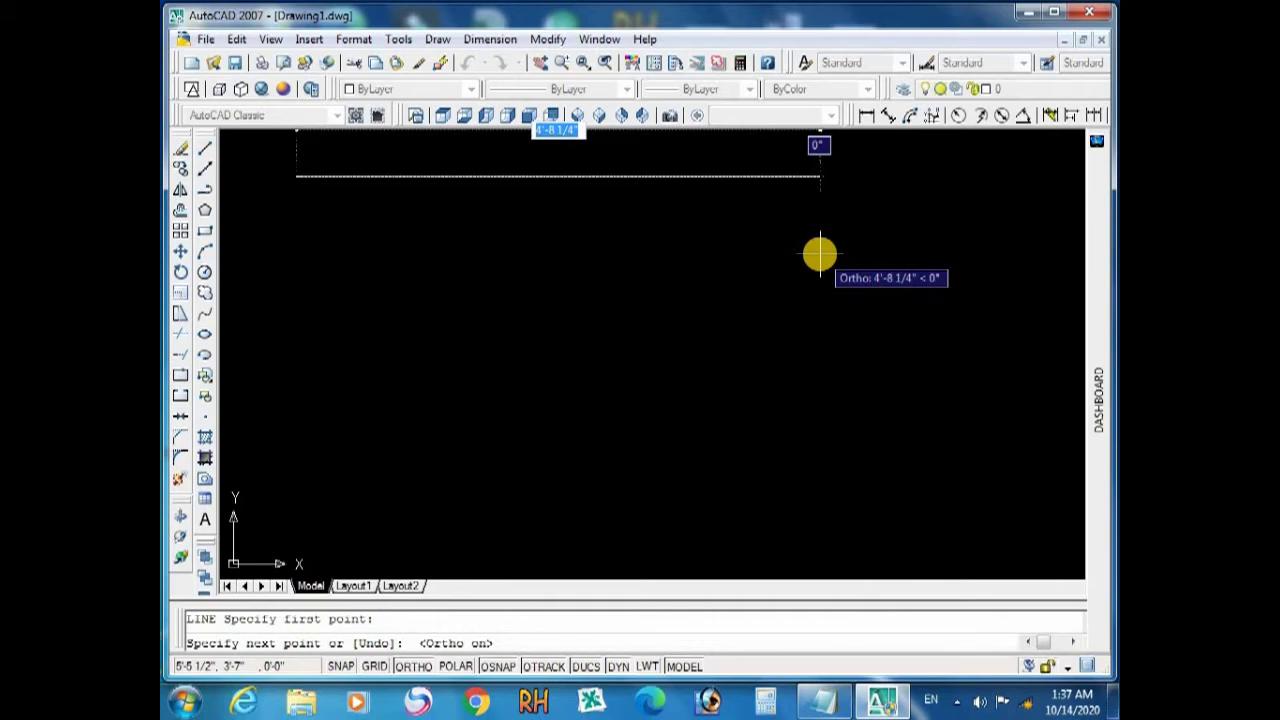
key(Escape)
Draw a horizontal line 10' long to the right, starting near the drawing area's upper-left corner
text(l)
key(Return)
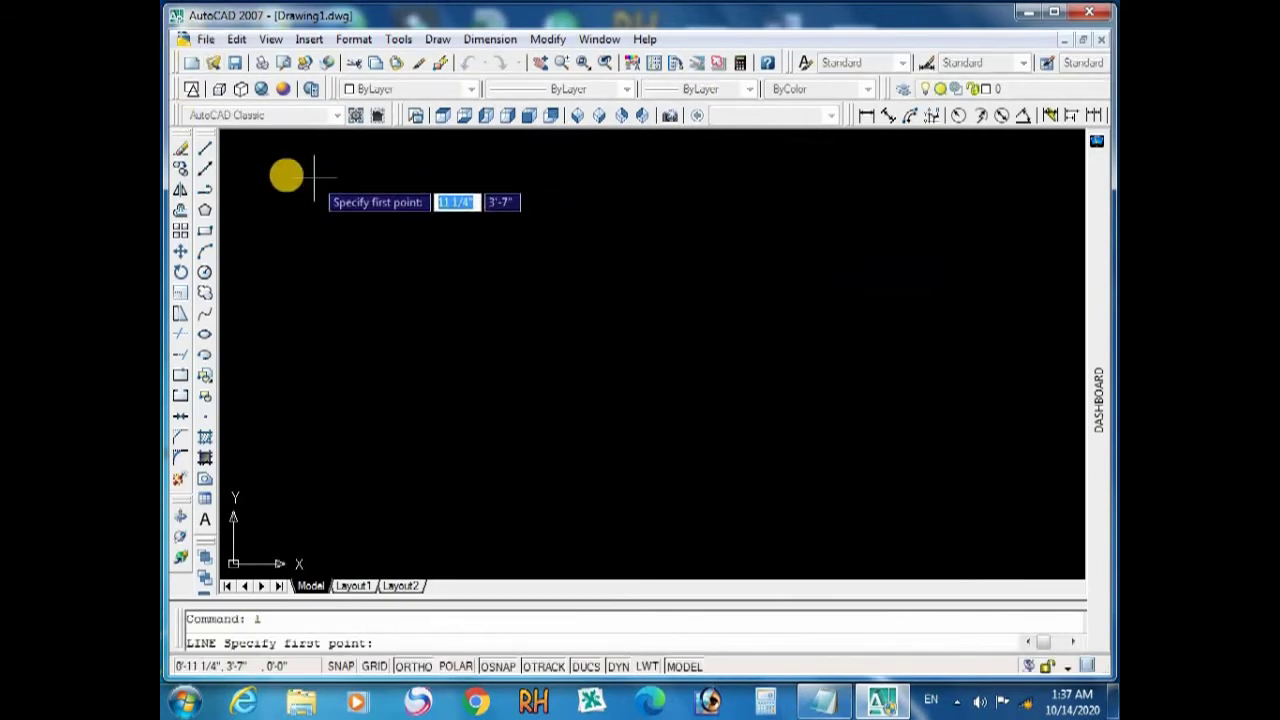
click(287, 175)
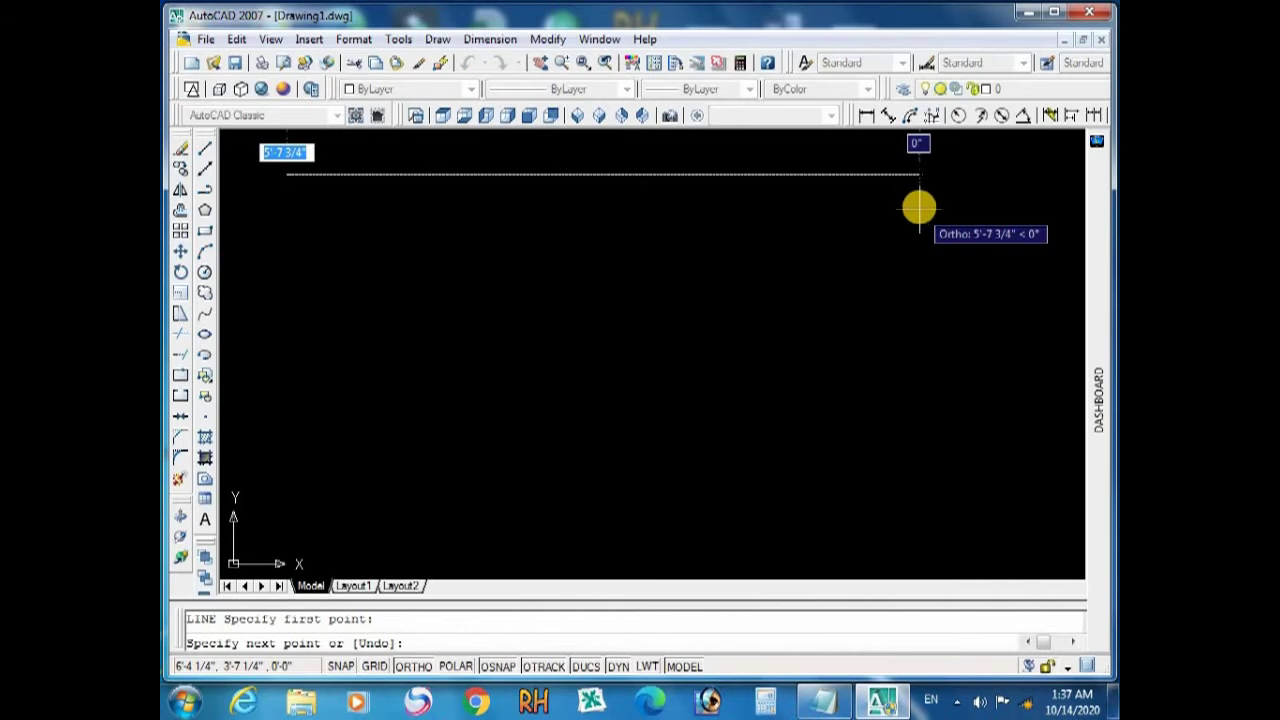
text(10)
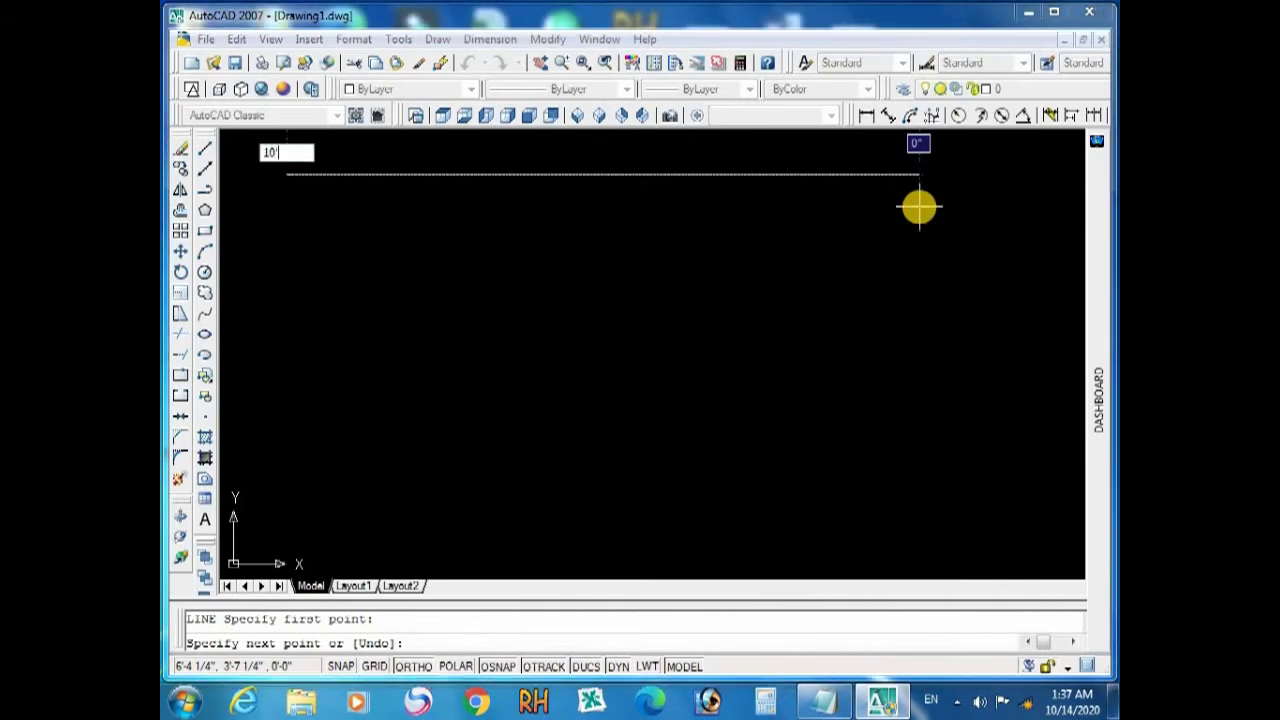
text(')
key(Return)
key(Escape)
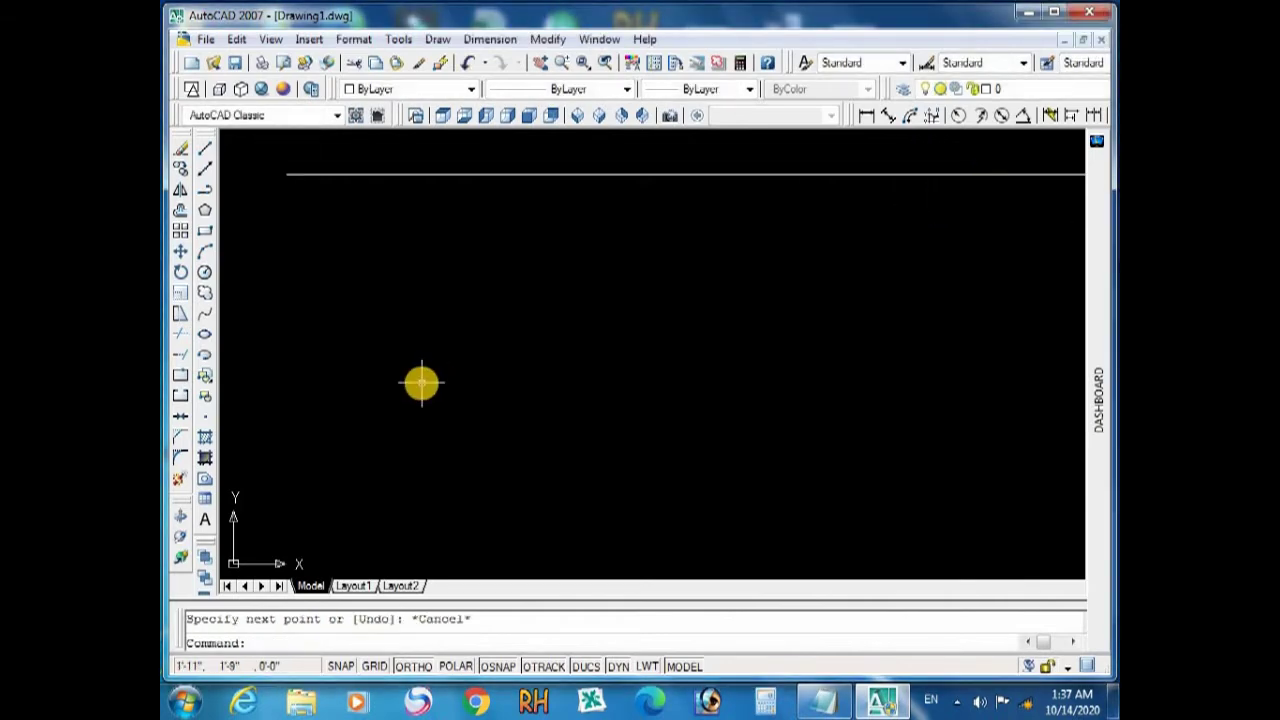
Zoom the view with the All option to show the entire drawing limits
key(Escape)
text(l)
key(Return)
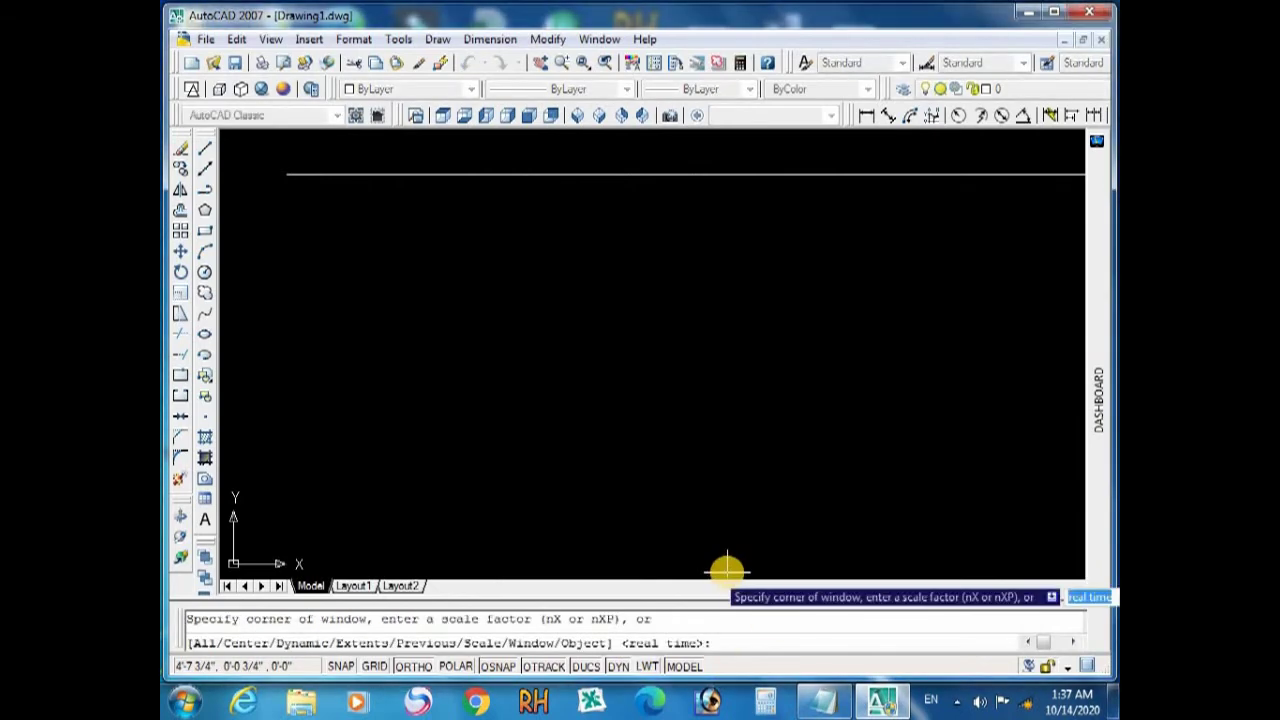
text(a)
key(Return)
key(Escape)
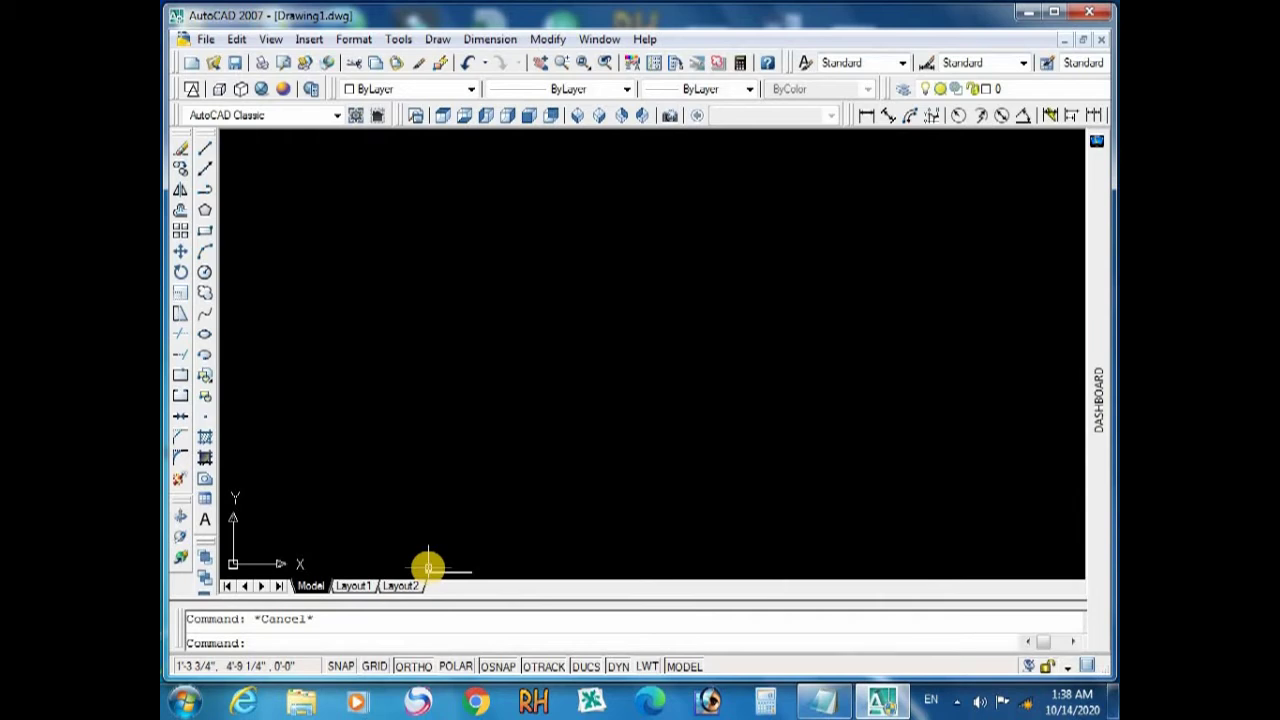
Pan the drawing in several directions to examine the short line within the full drawing limits
text(p)
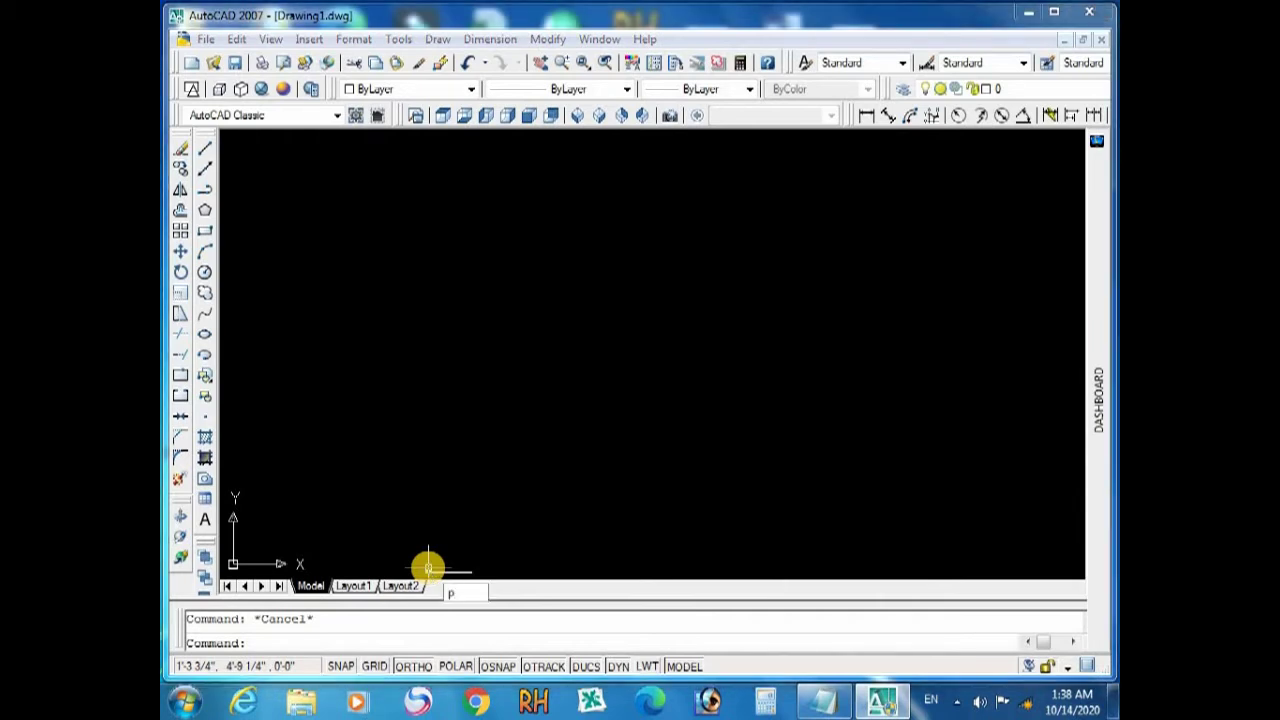
key(Return)
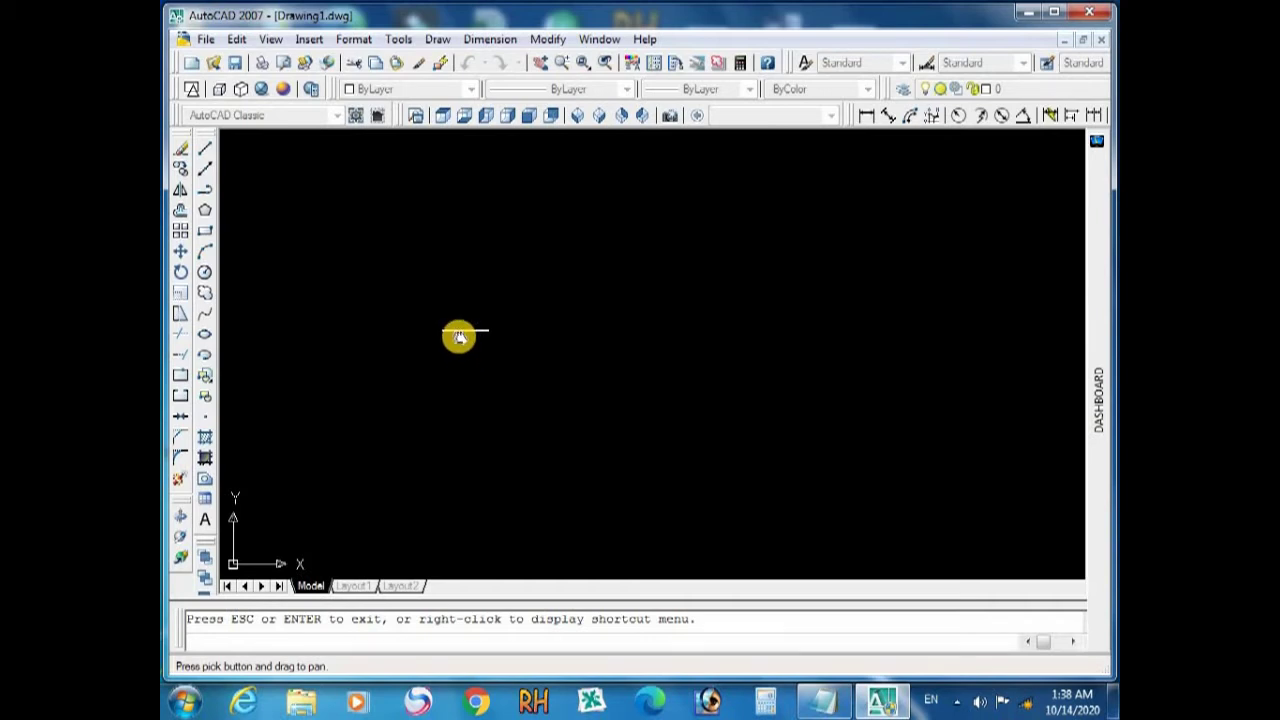
drag(459, 336, 487, 205)
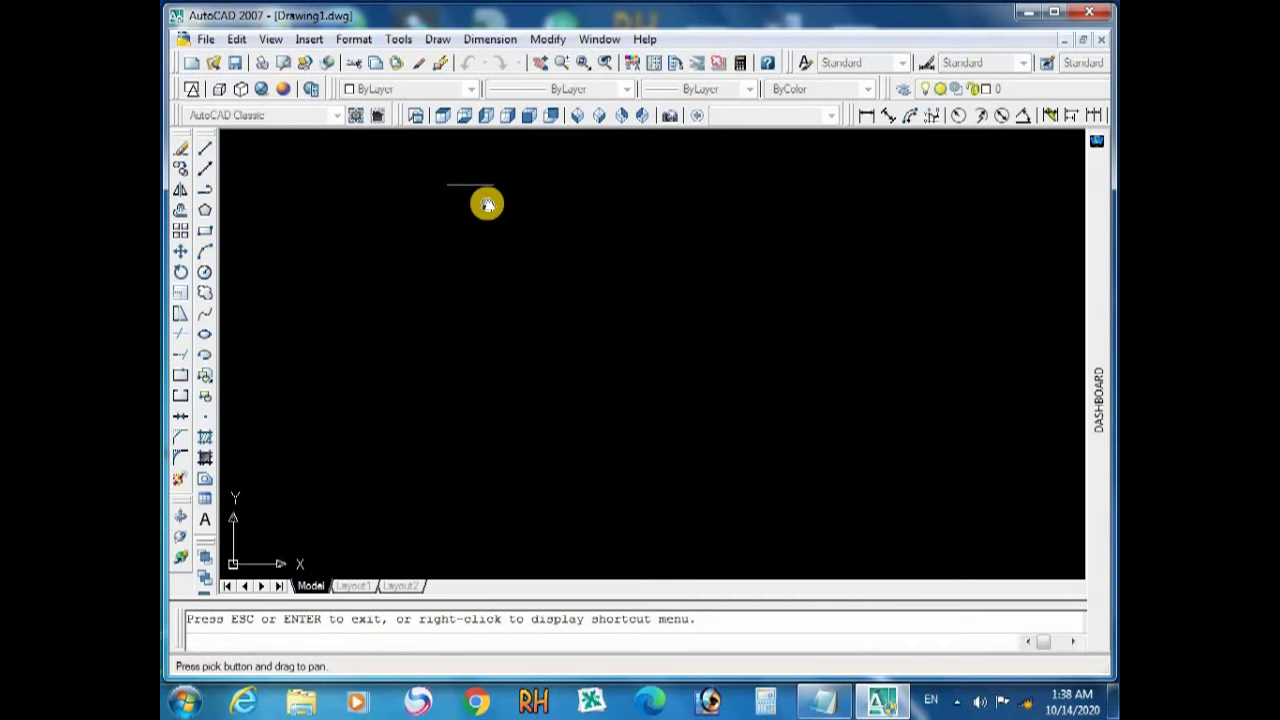
drag(371, 274, 515, 330)
drag(455, 395, 400, 314)
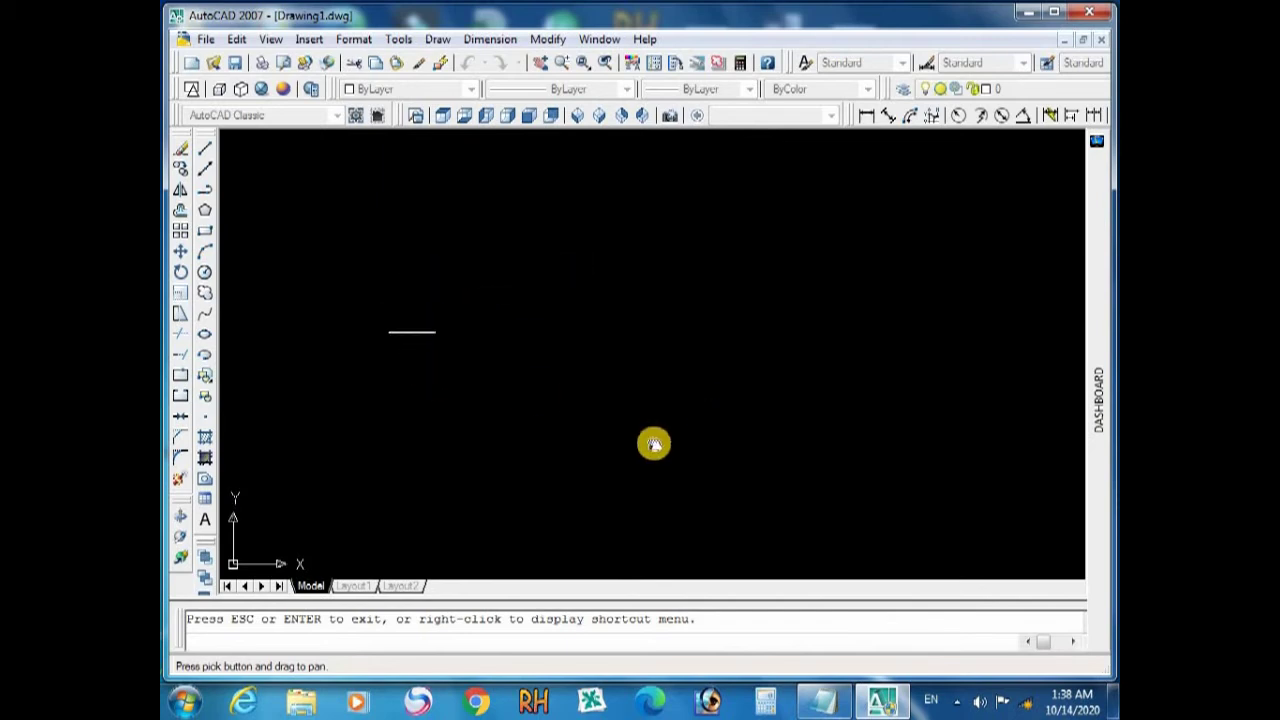
drag(805, 476, 845, 438)
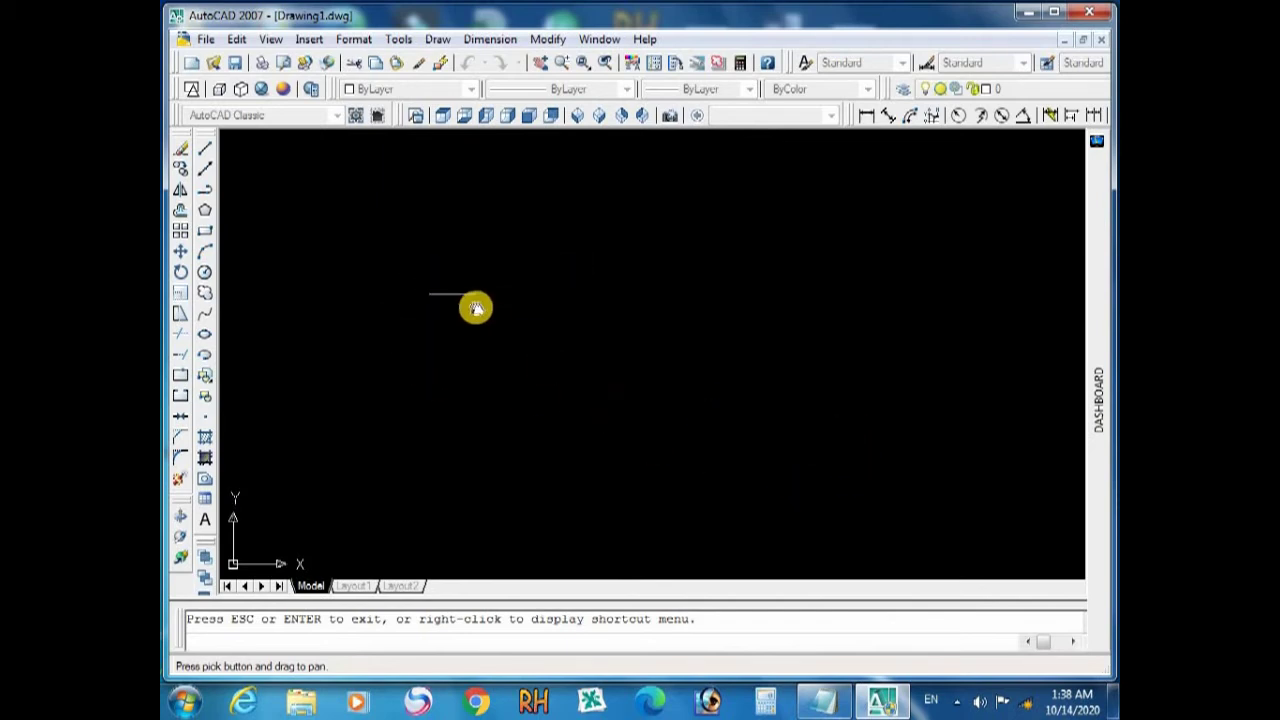
drag(459, 297, 483, 340)
drag(834, 500, 851, 457)
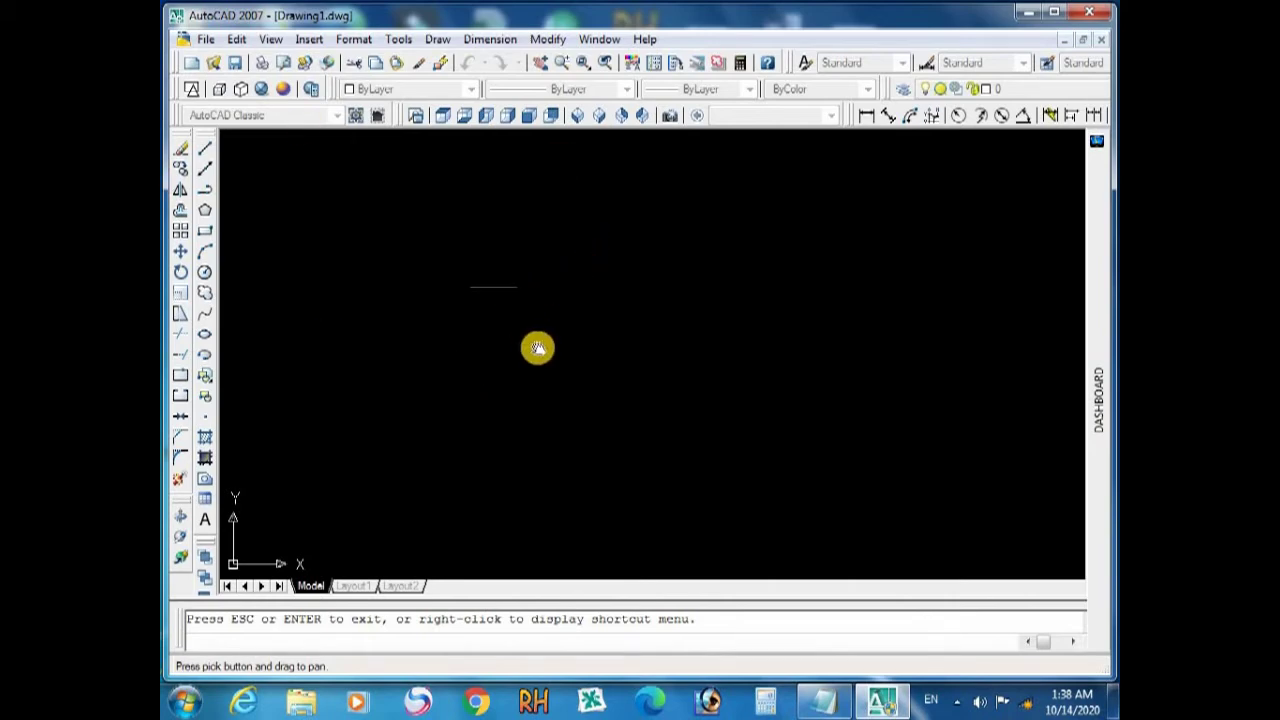
Leave panning and zoom in on a window drawn closely around the 10' line
text(z)
key(Return)
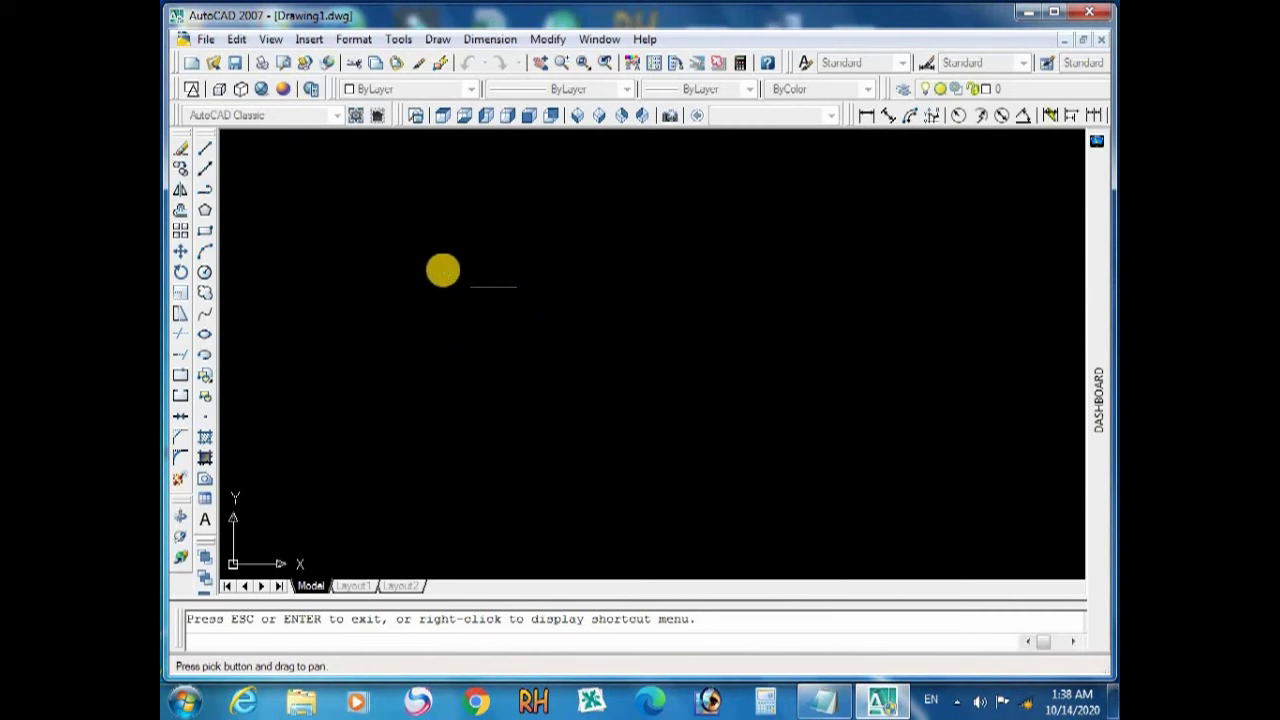
key(Escape)
text(z)
key(Return)
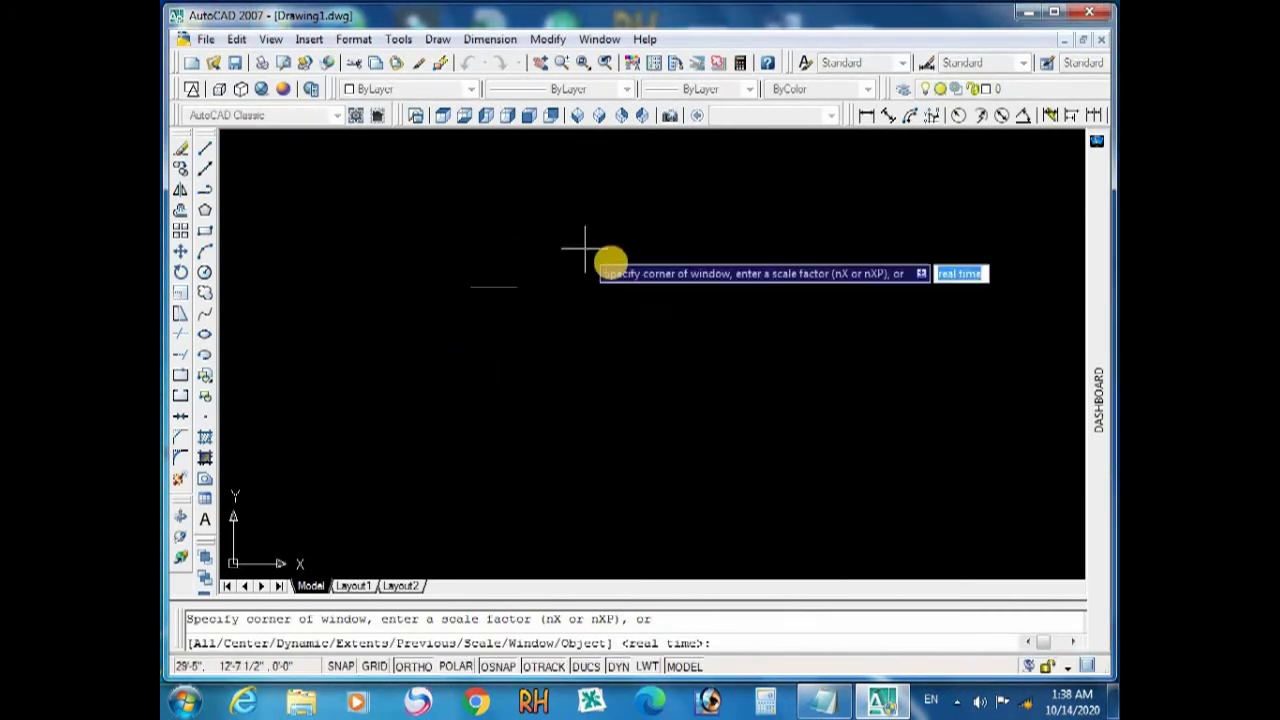
click(460, 273)
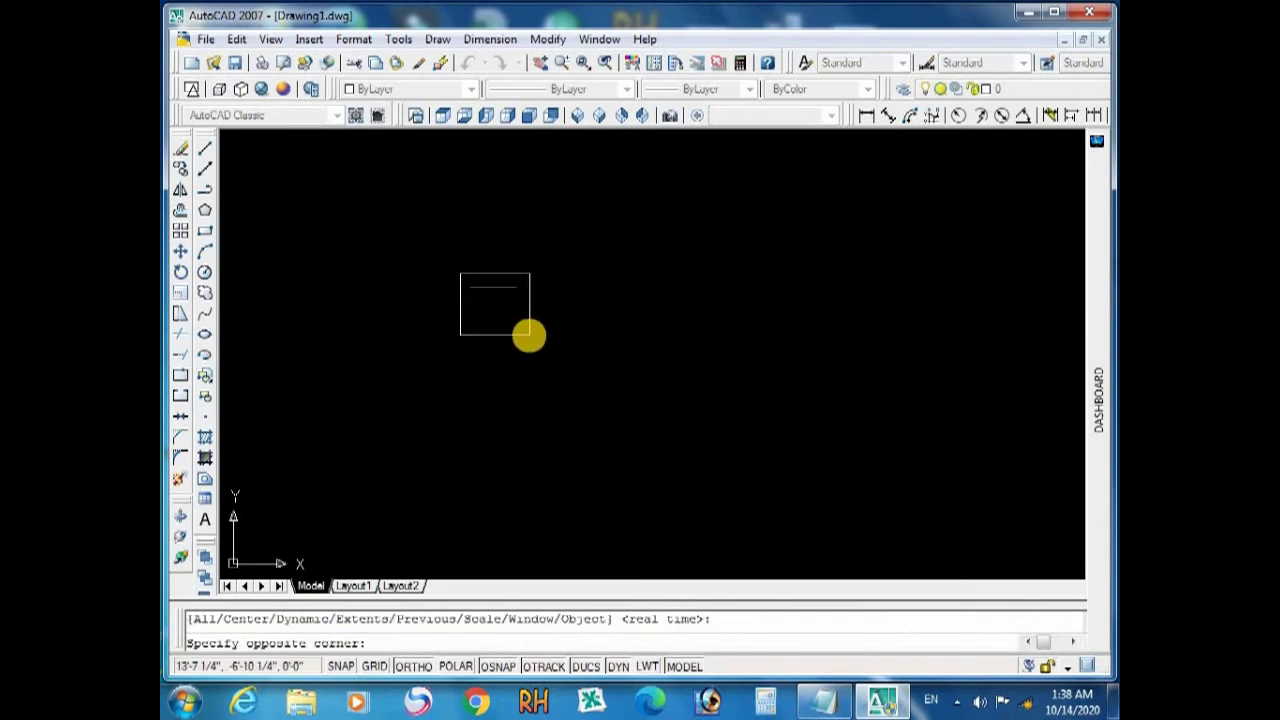
click(529, 327)
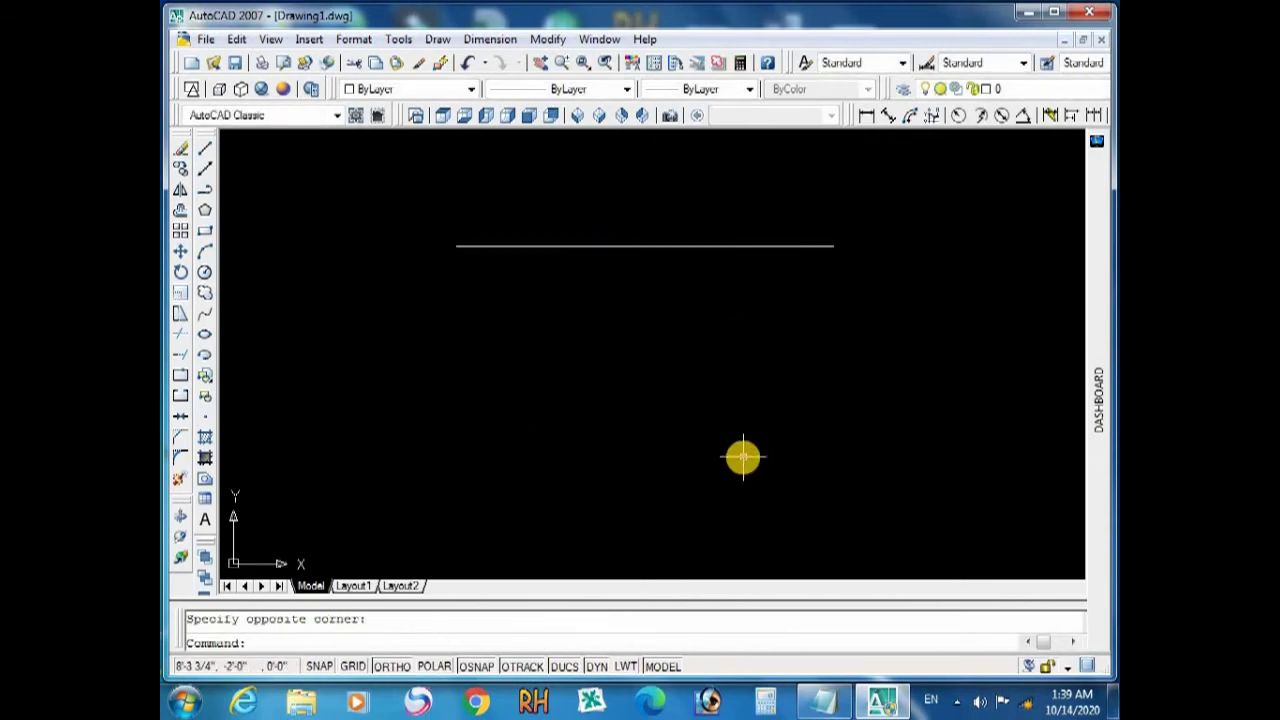
Pan the view upward so the line sits near the drawing area's upper edge with space below it
key(Escape)
text(p)
key(Return)
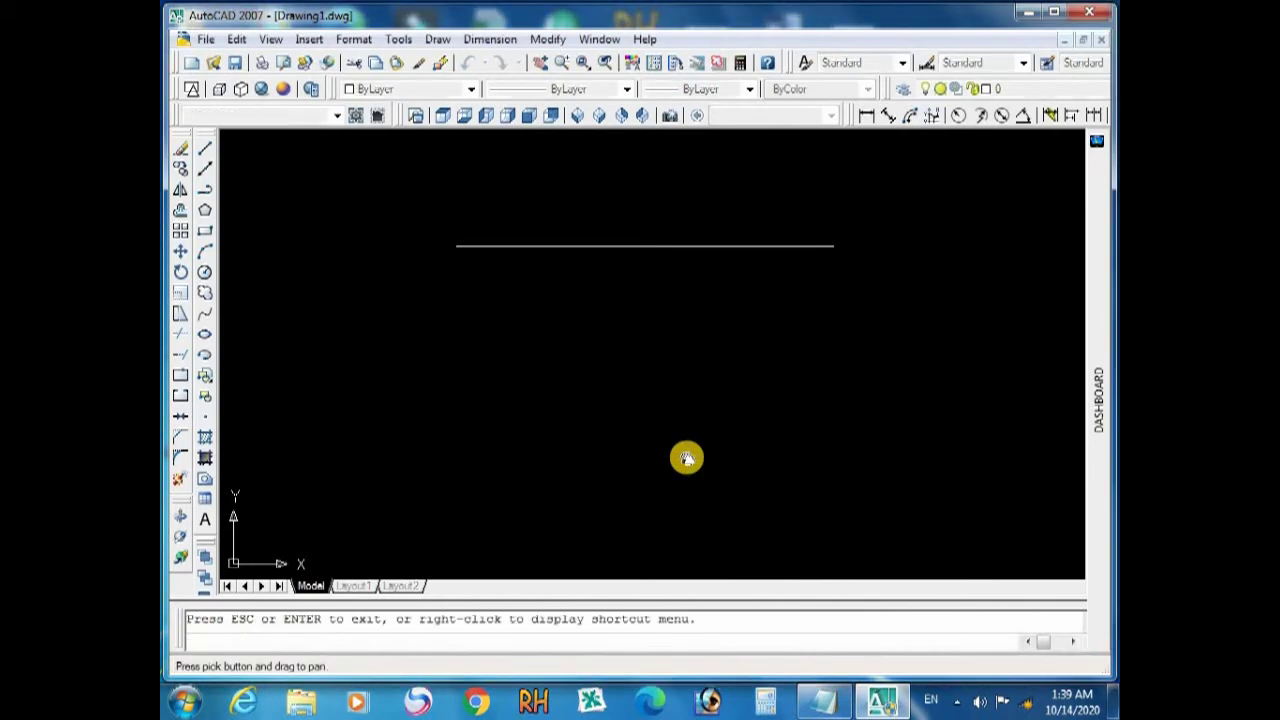
drag(687, 451, 687, 411)
drag(683, 376, 675, 363)
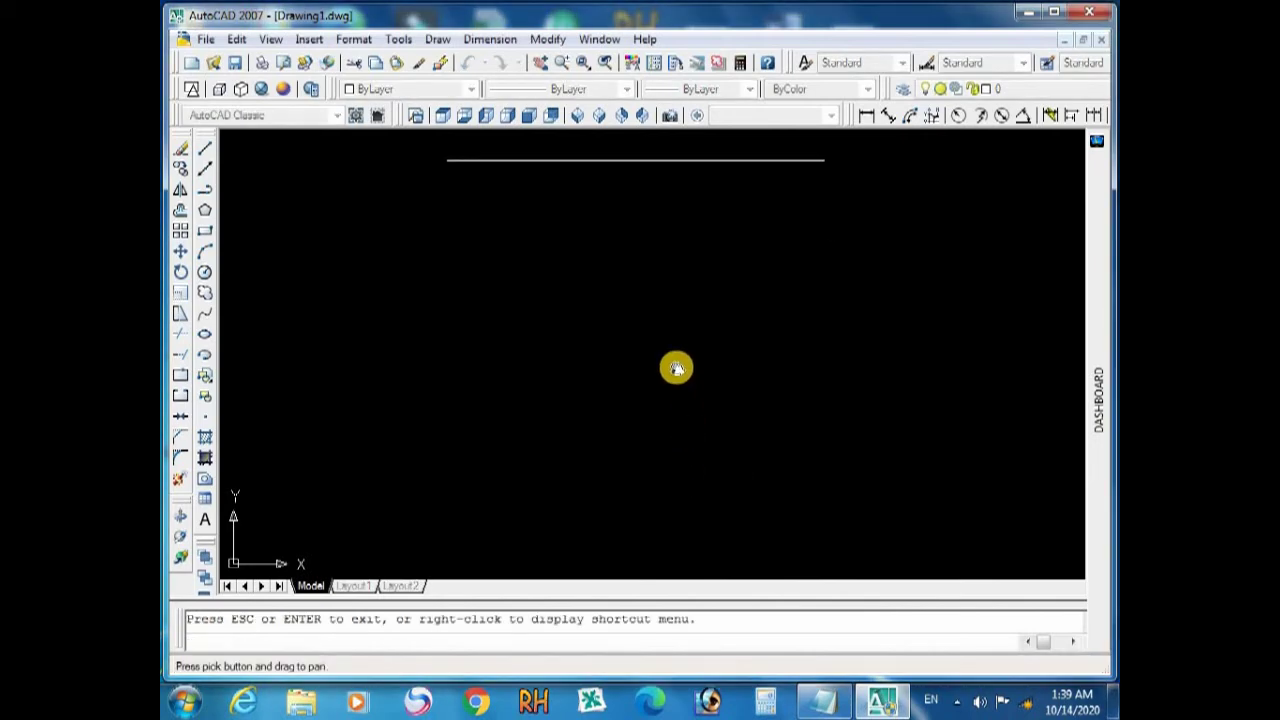
key(Escape)
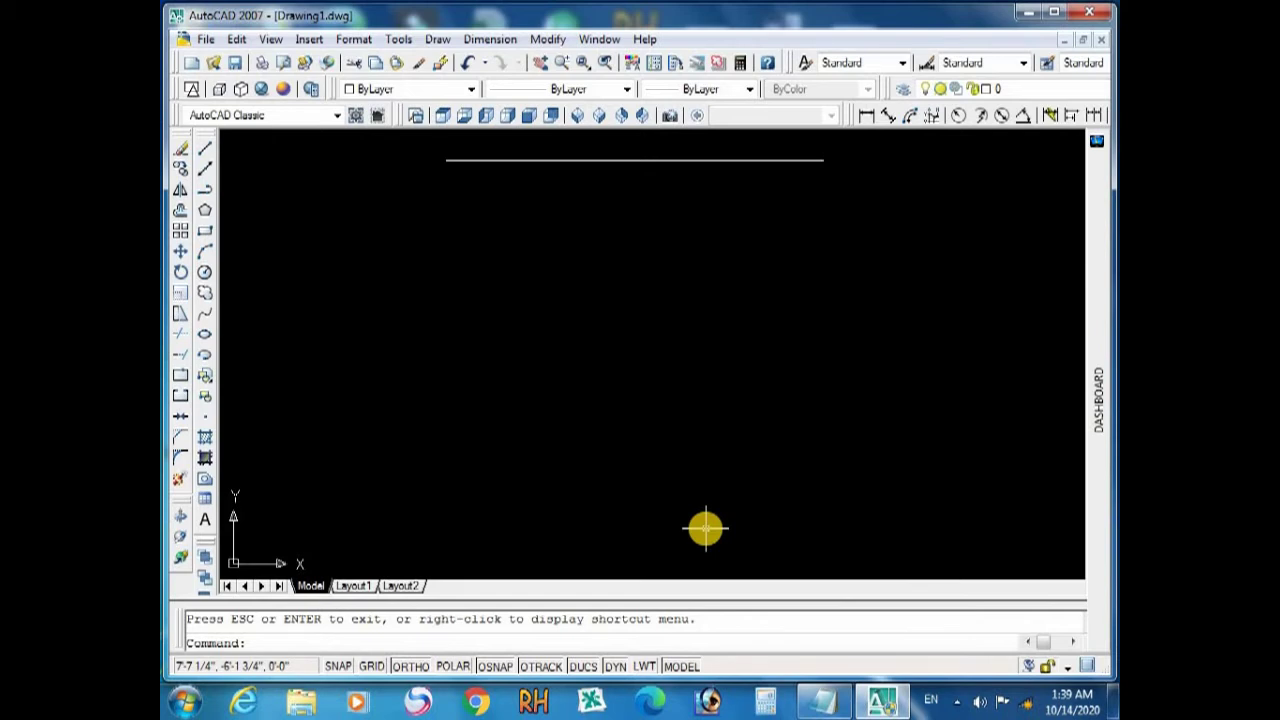
Offset the horizontal line 10' downward to create a parallel copy below it
text(o)
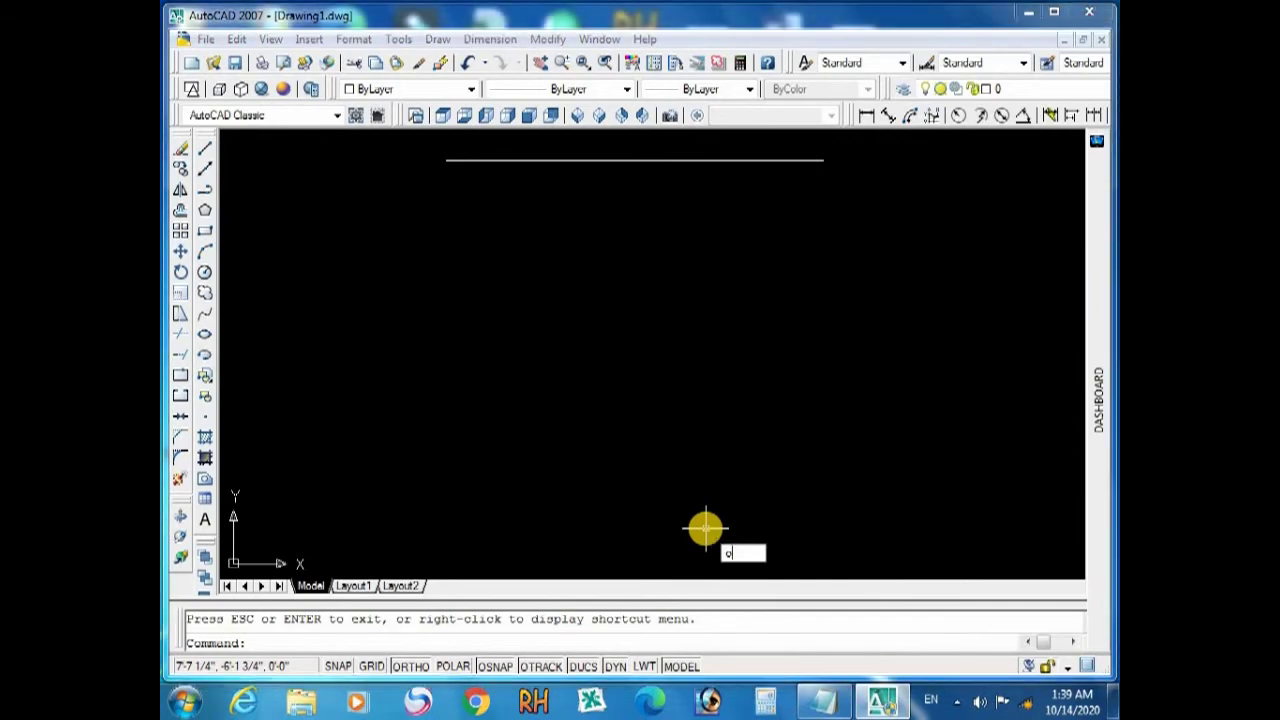
key(Return)
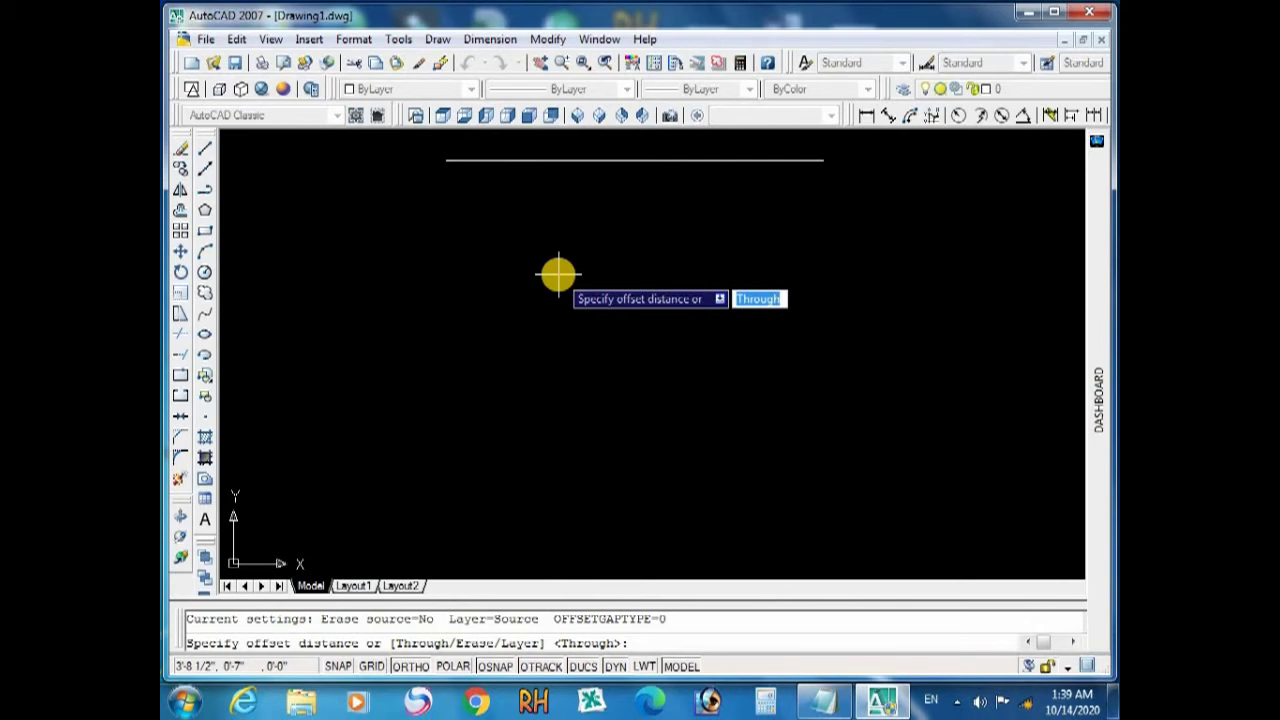
text(10)
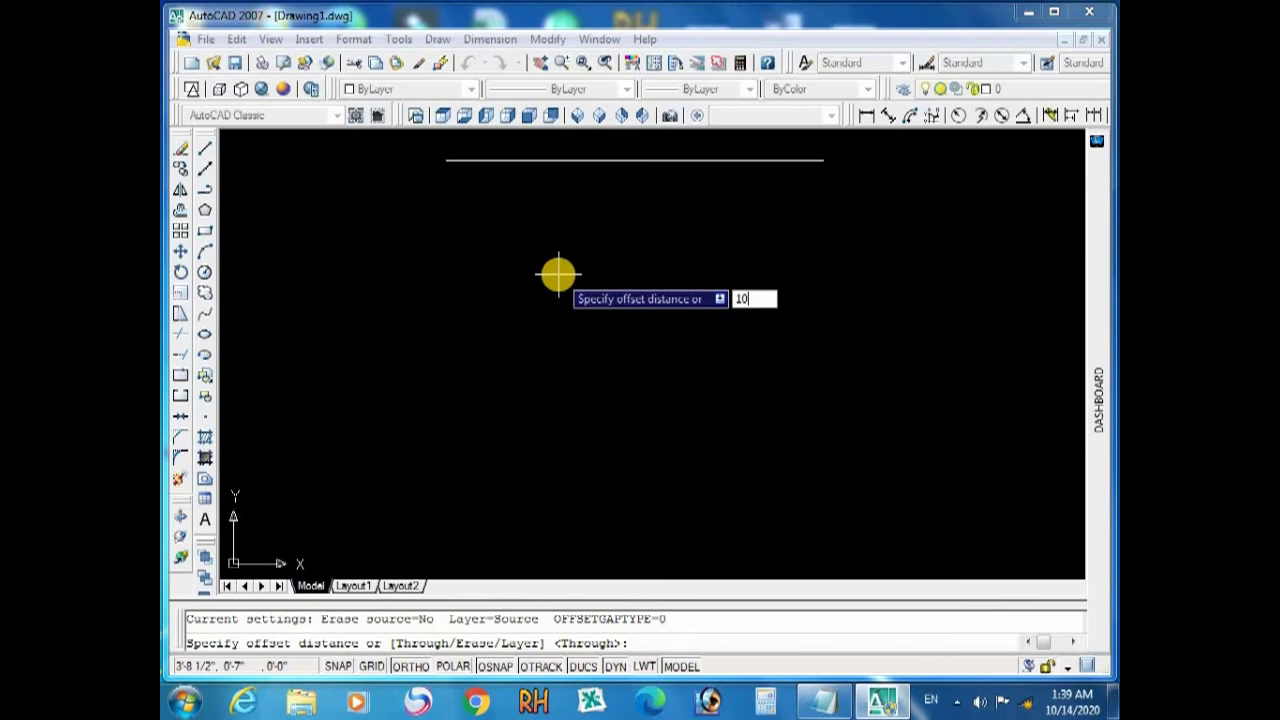
key(Return)
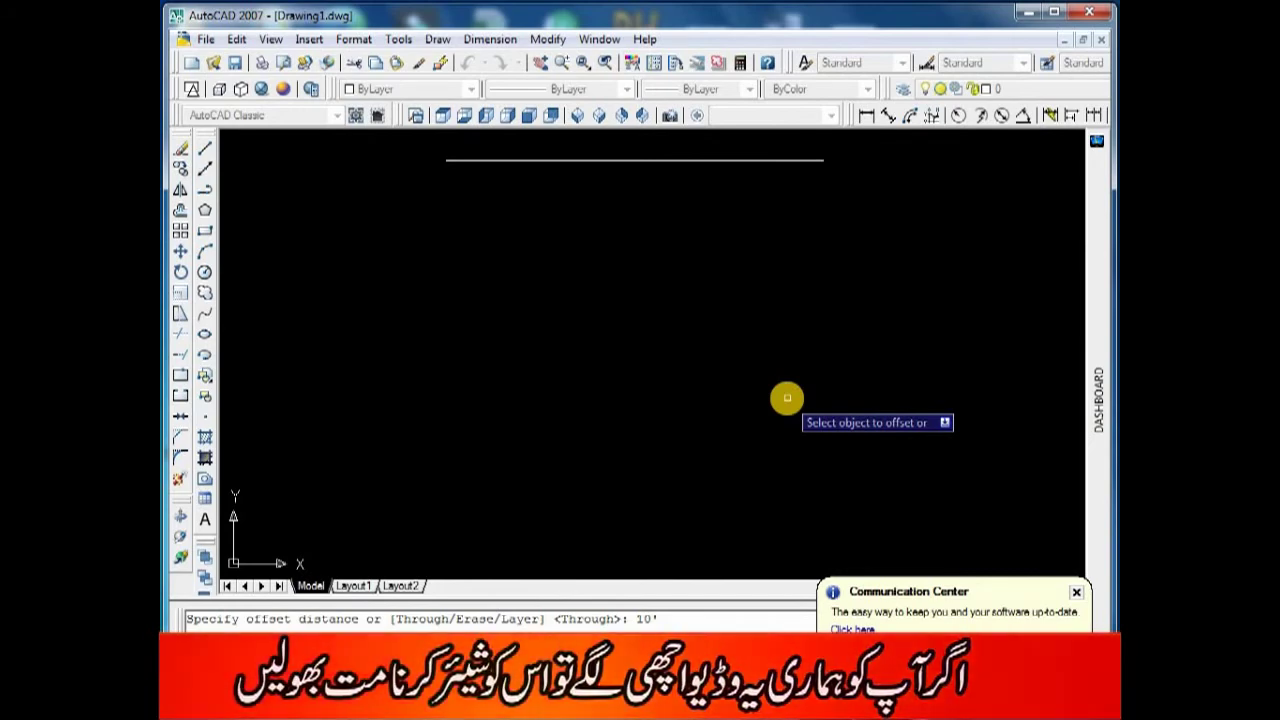
click(575, 160)
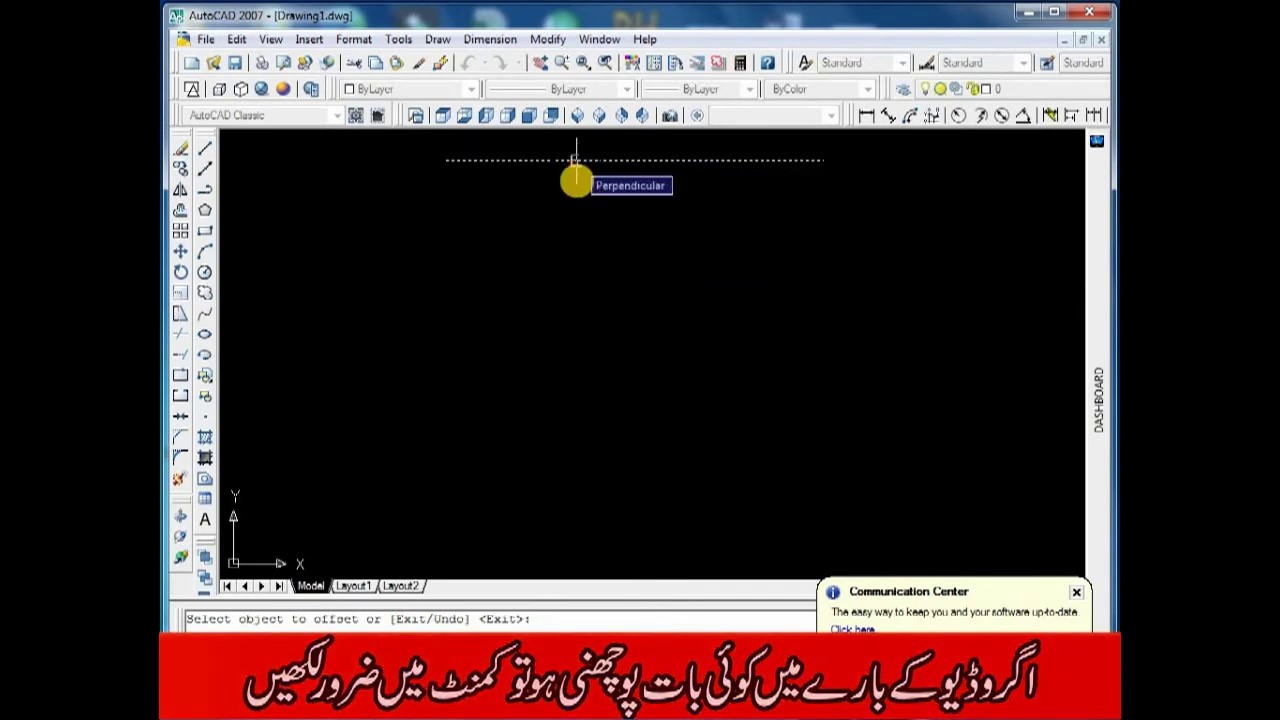
click(571, 463)
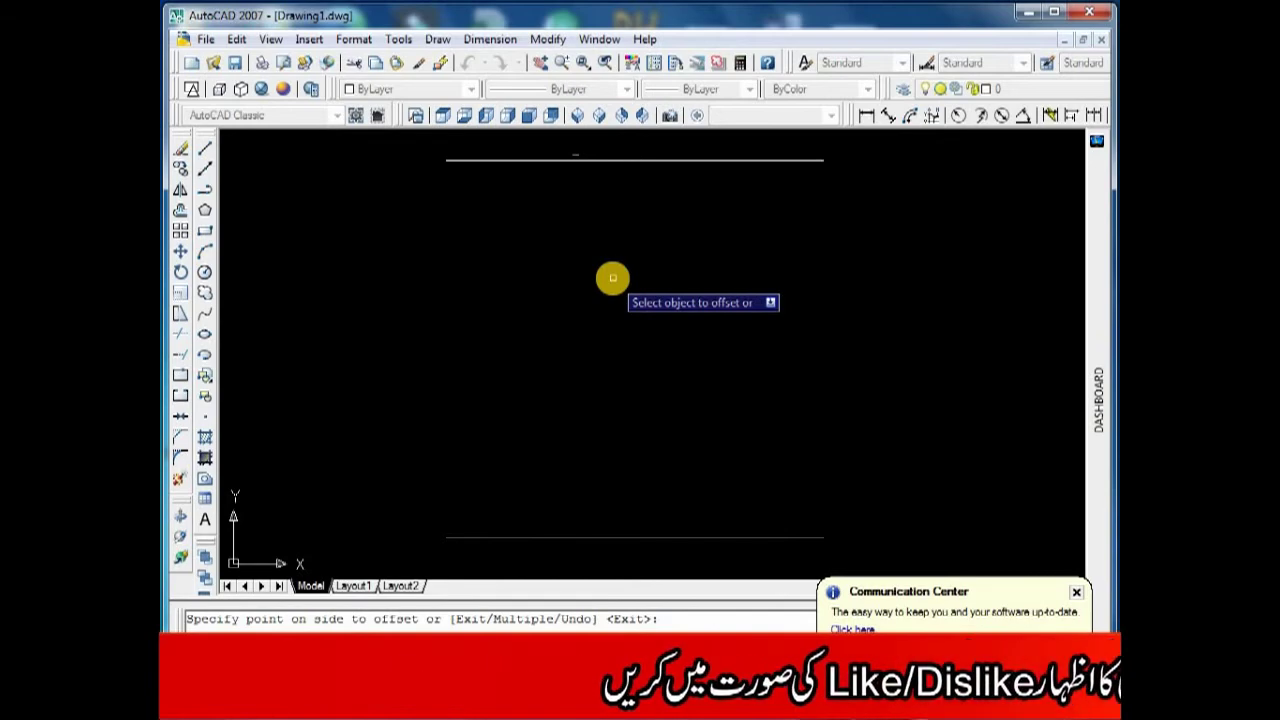
key(Escape)
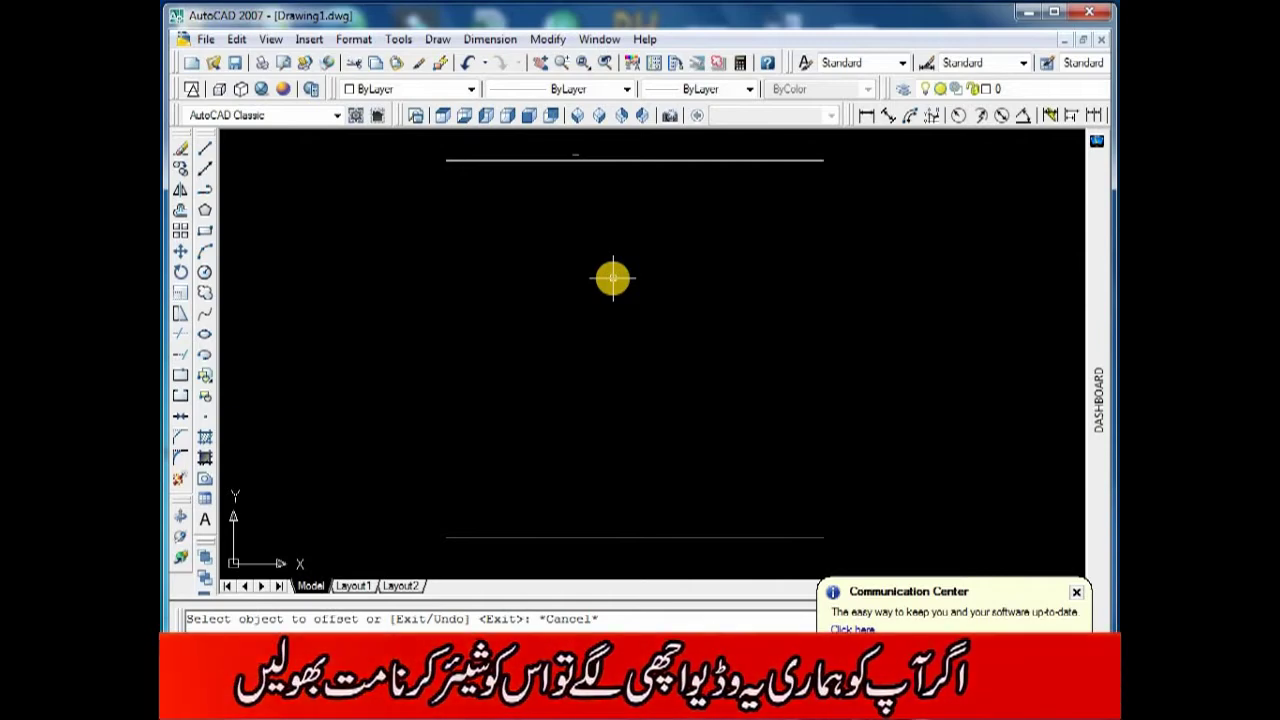
Add a vertical linear dimension between the midpoints of the two horizontal lines, placed just right of their centre
text(dli)
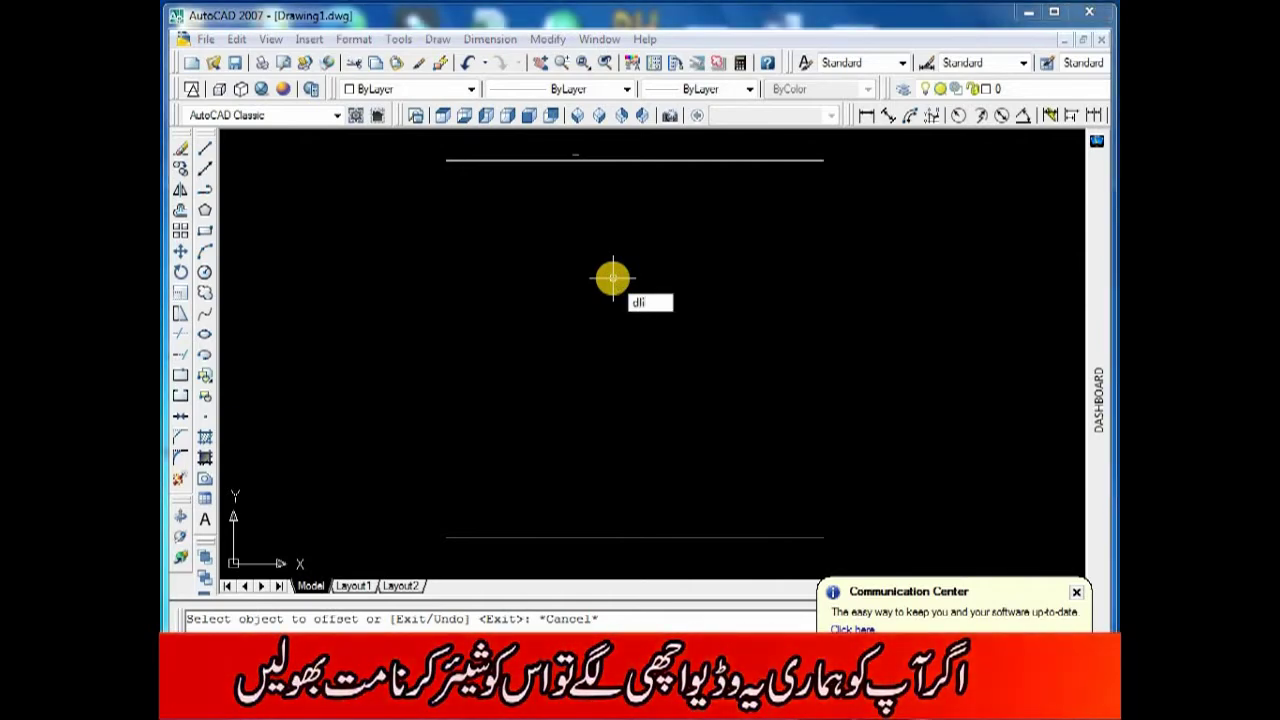
key(Return)
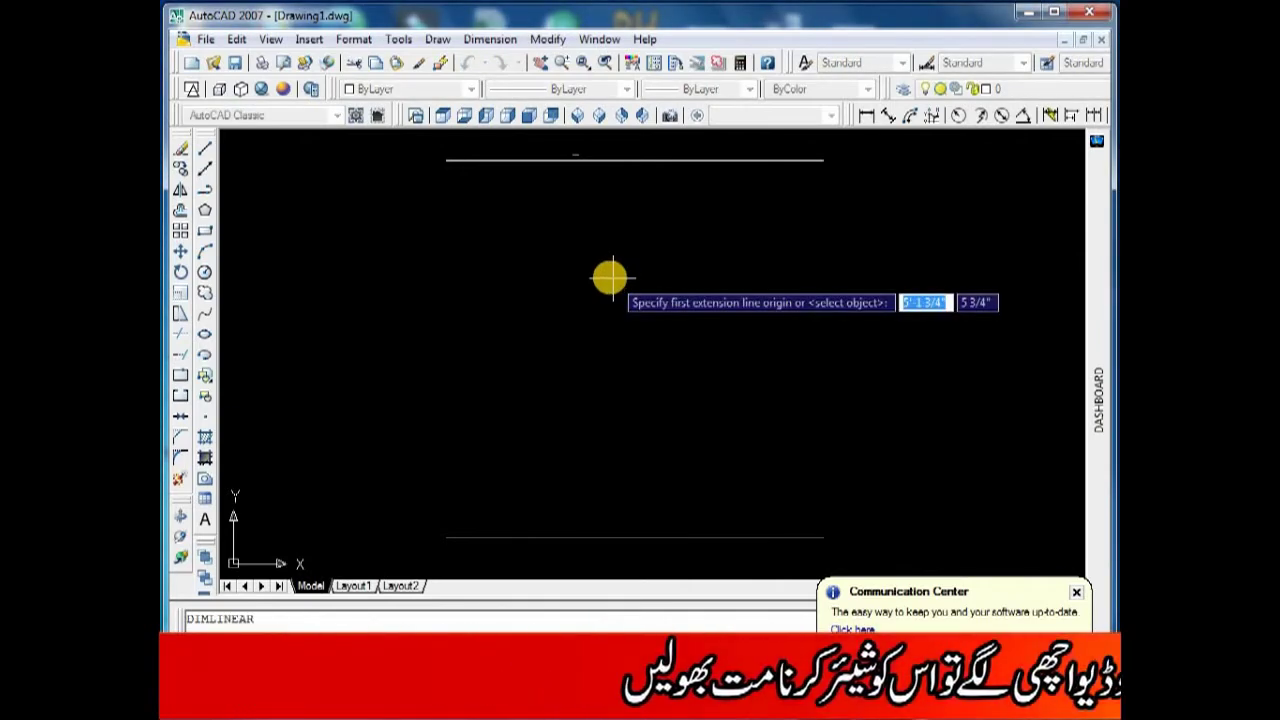
click(632, 161)
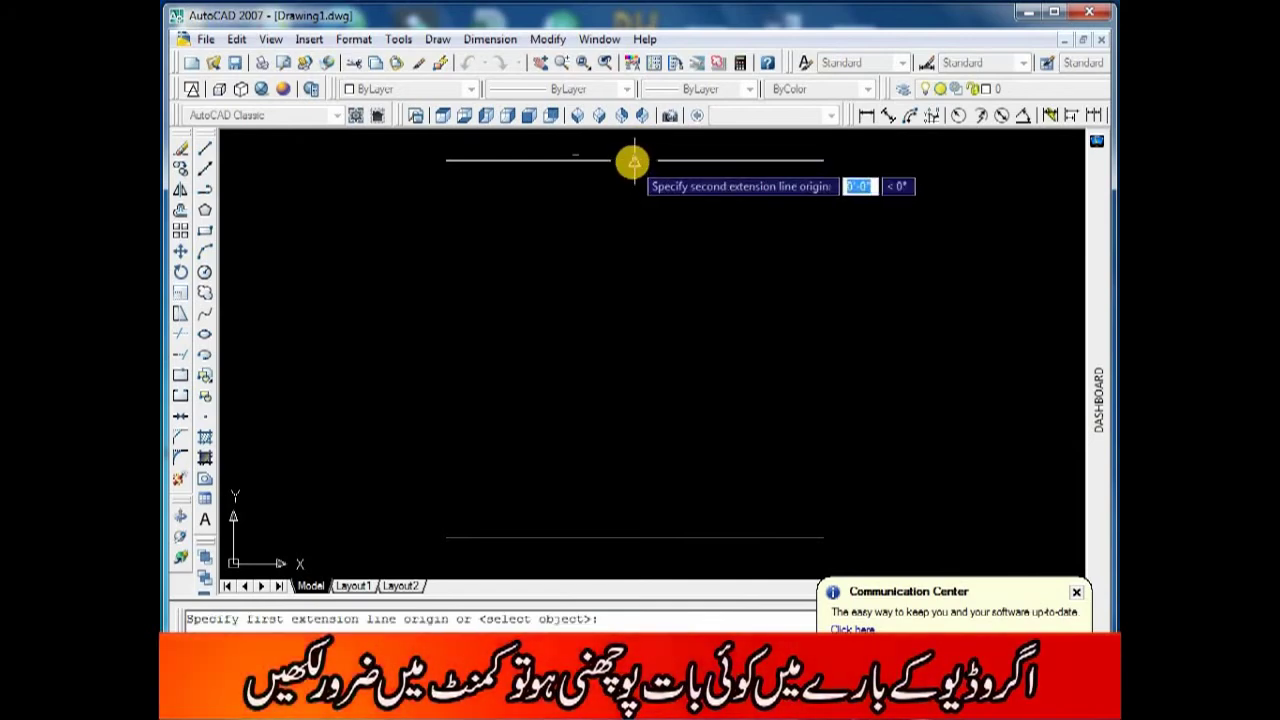
click(636, 539)
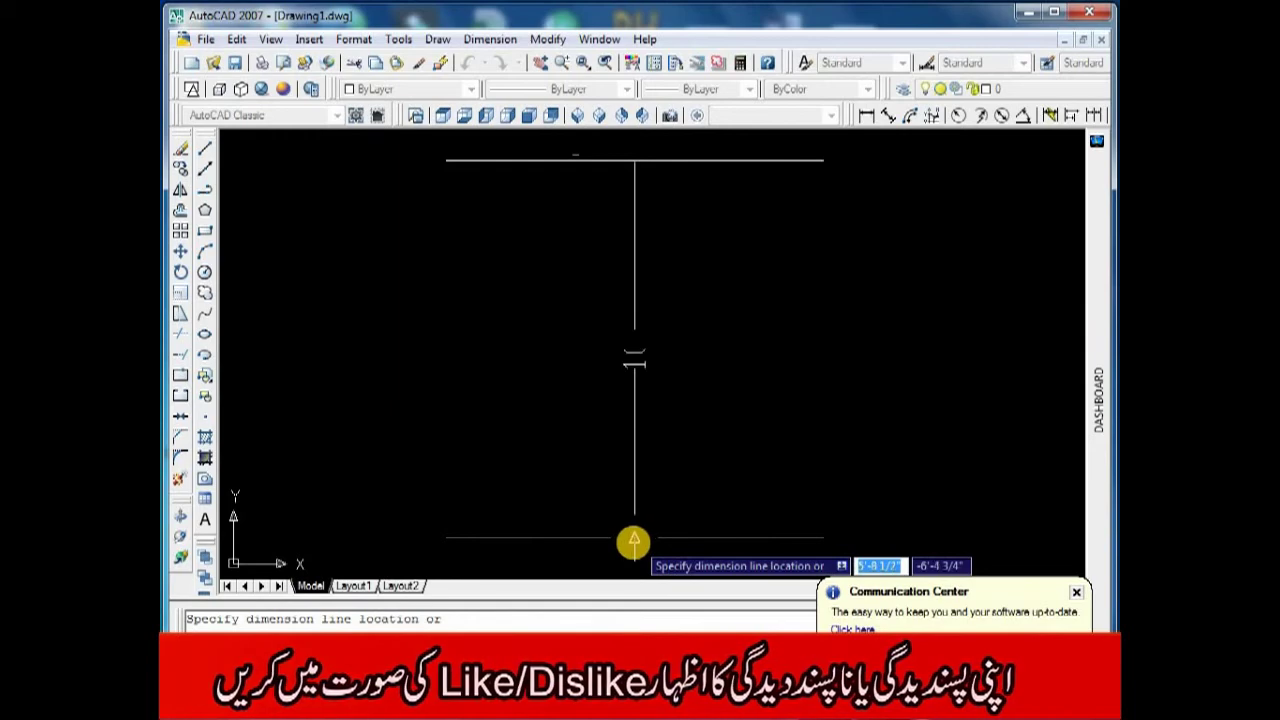
click(680, 522)
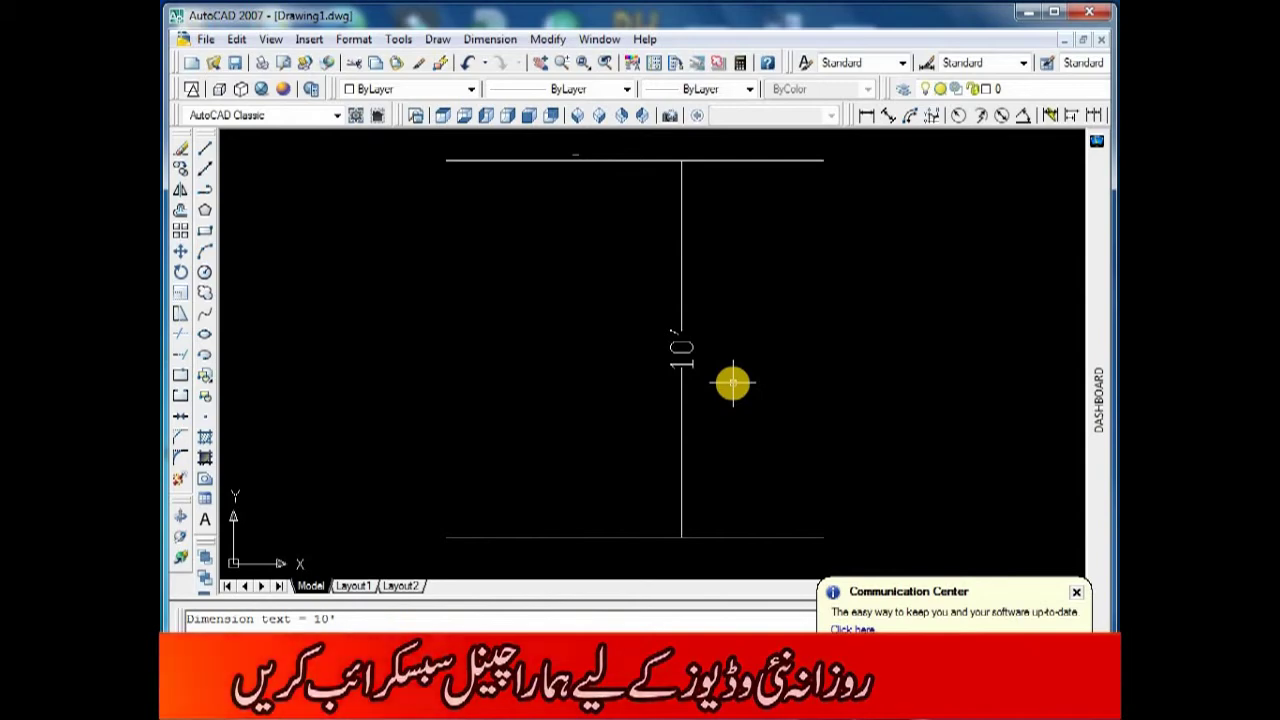
Delete the vertical dimension between the two horizontal lines
click(678, 372)
key(Delete)
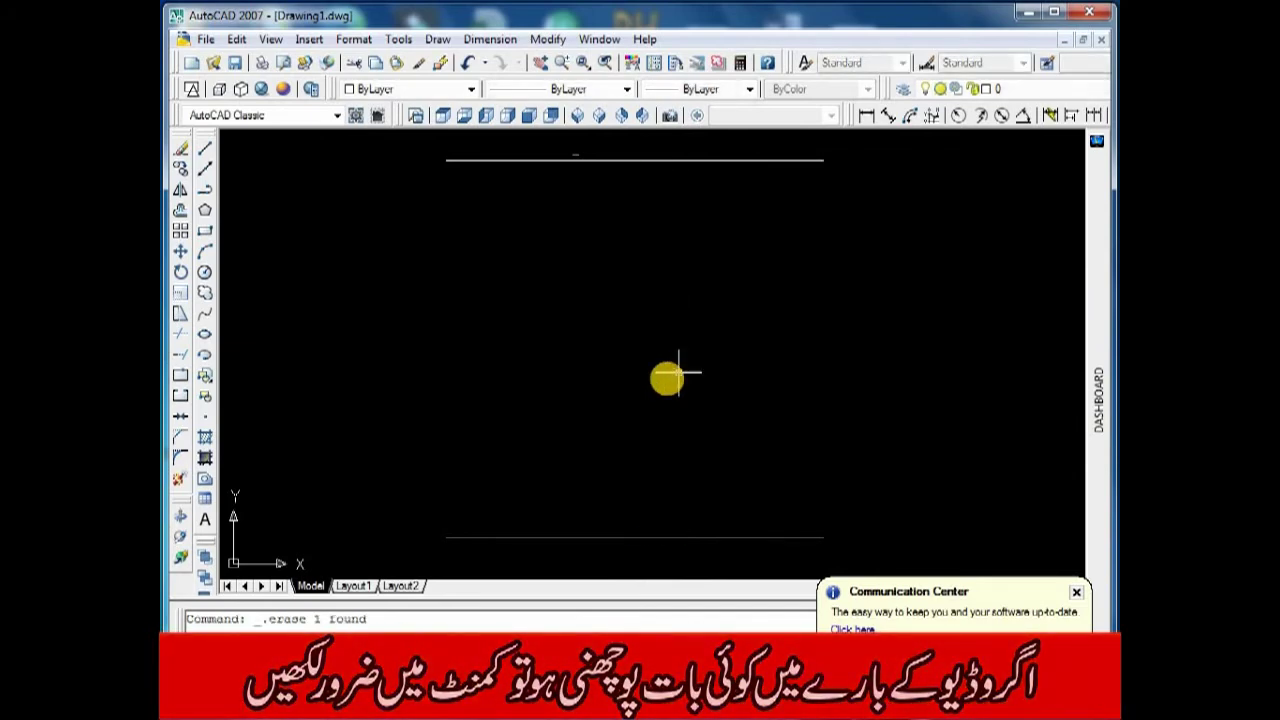
key(Escape)
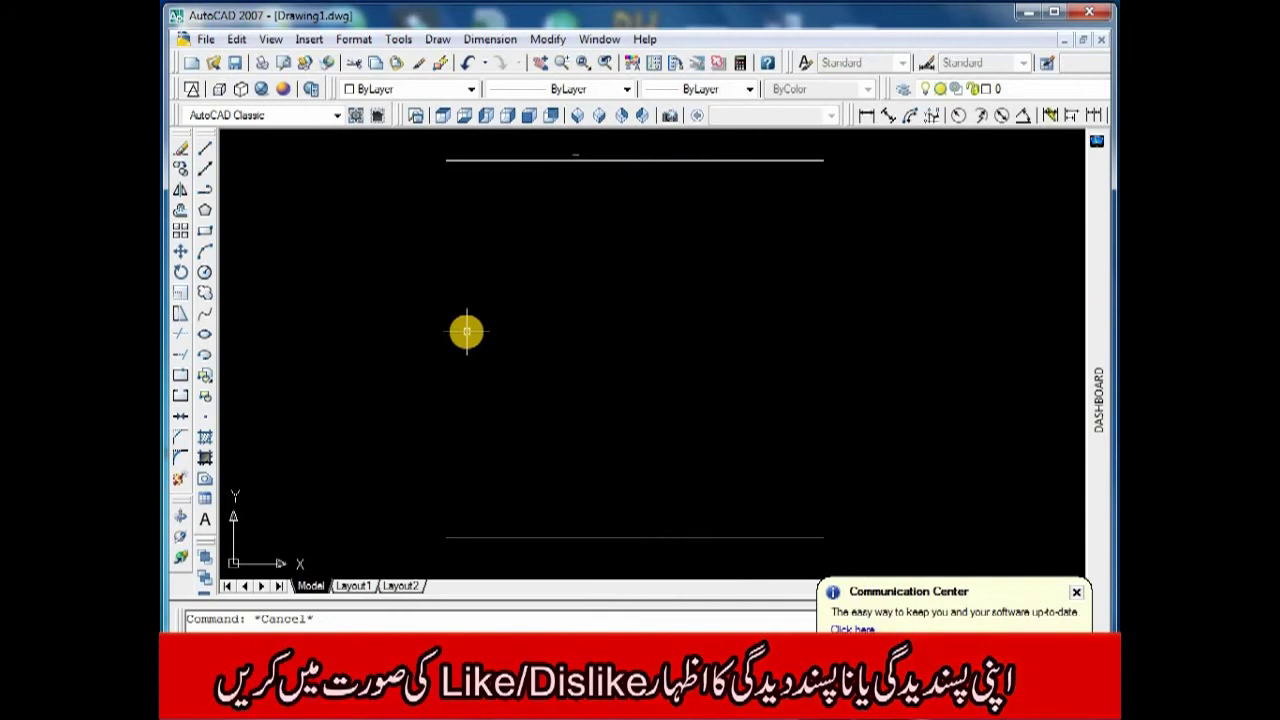
Draw a vertical line joining the left endpoints of the two horizontal lines
text(l)
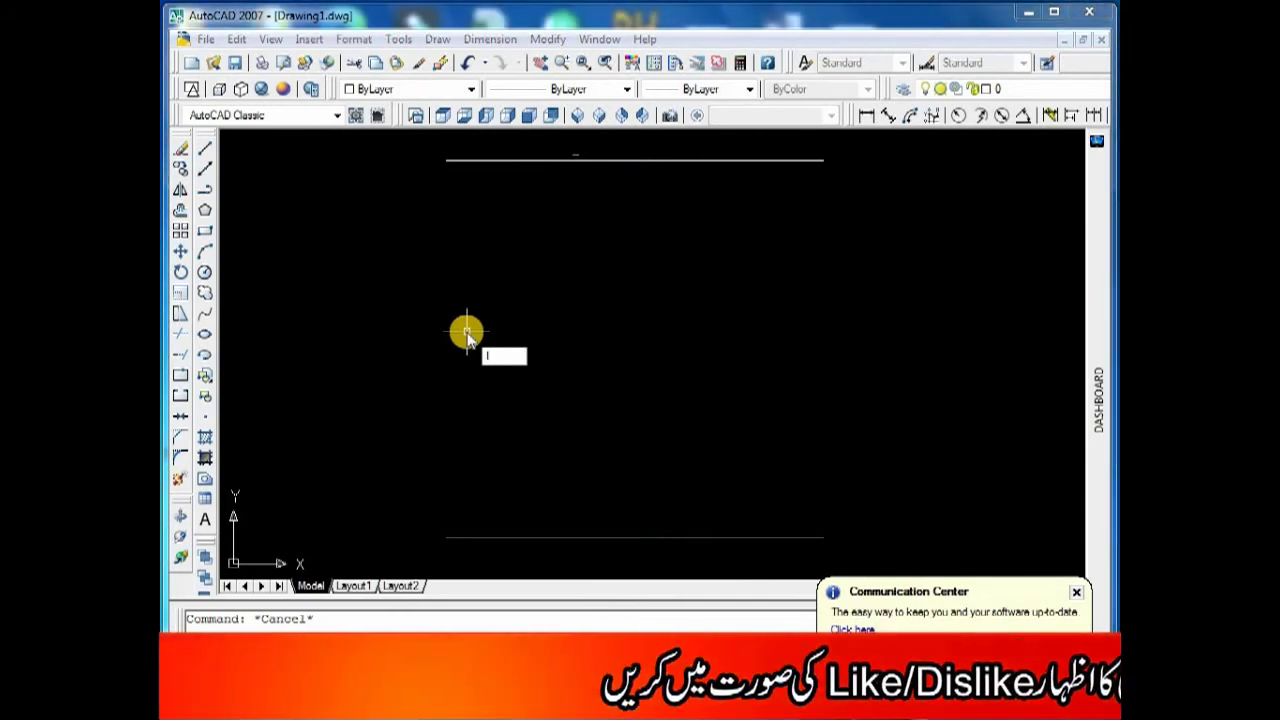
key(Return)
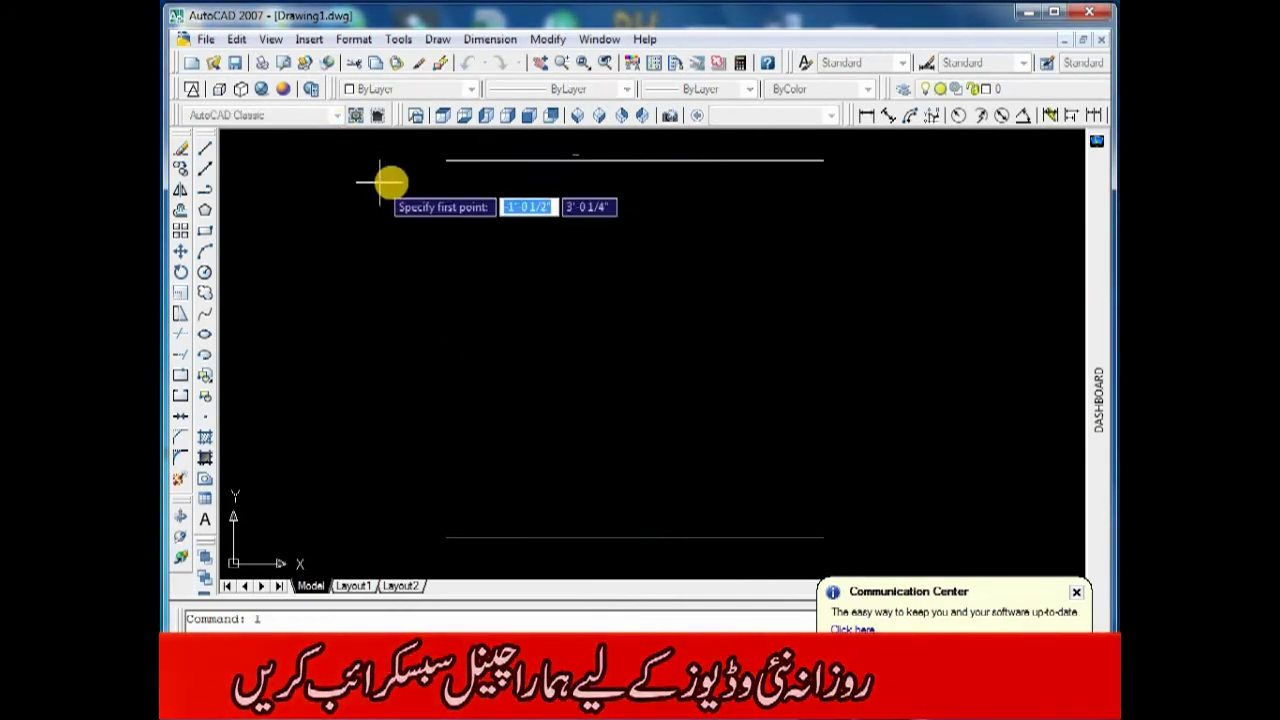
click(445, 160)
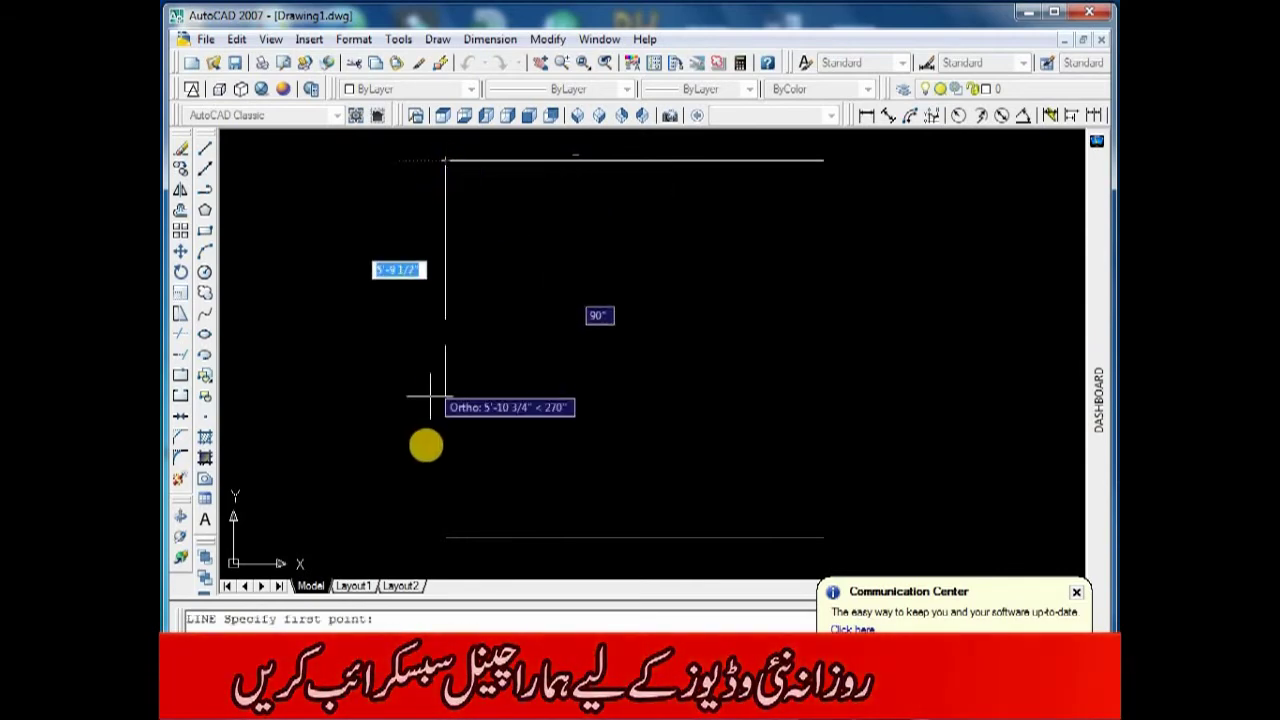
click(445, 538)
key(Escape)
key(Escape)
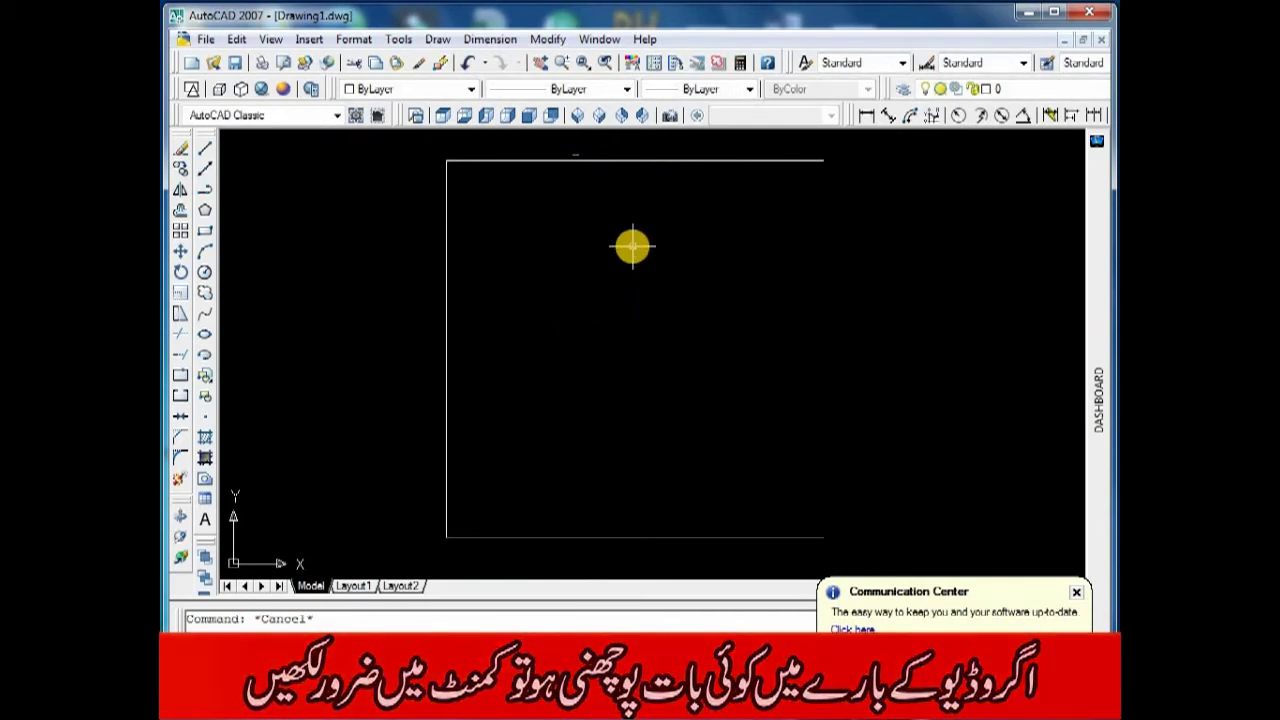
Try offsetting the left vertical line by 10 inches to the right, and undo that offset
text(o)
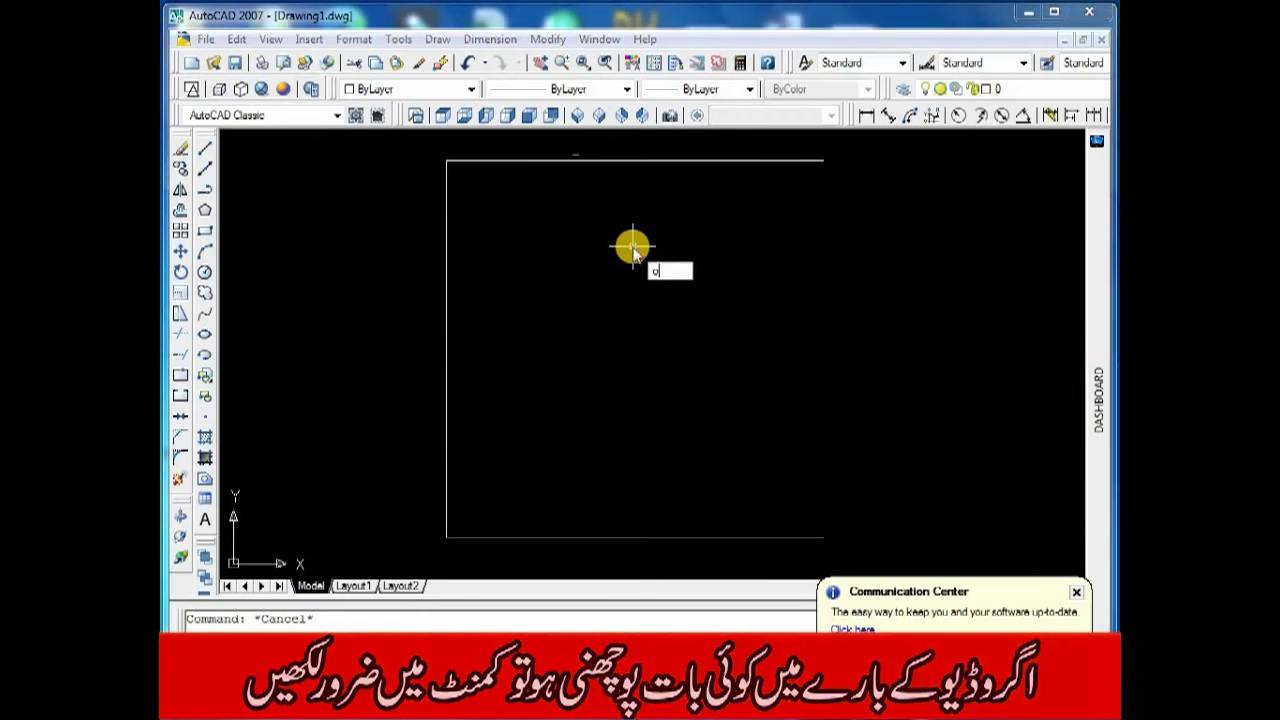
key(Return)
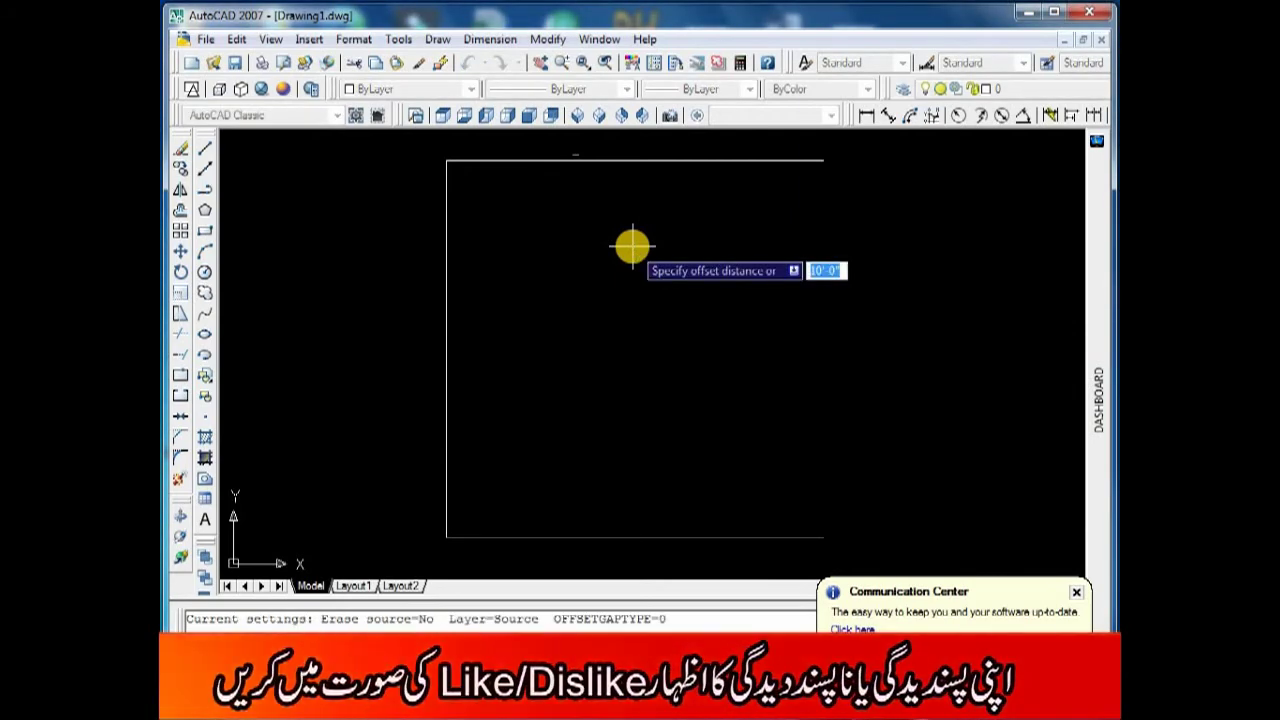
text(10)
key(Return)
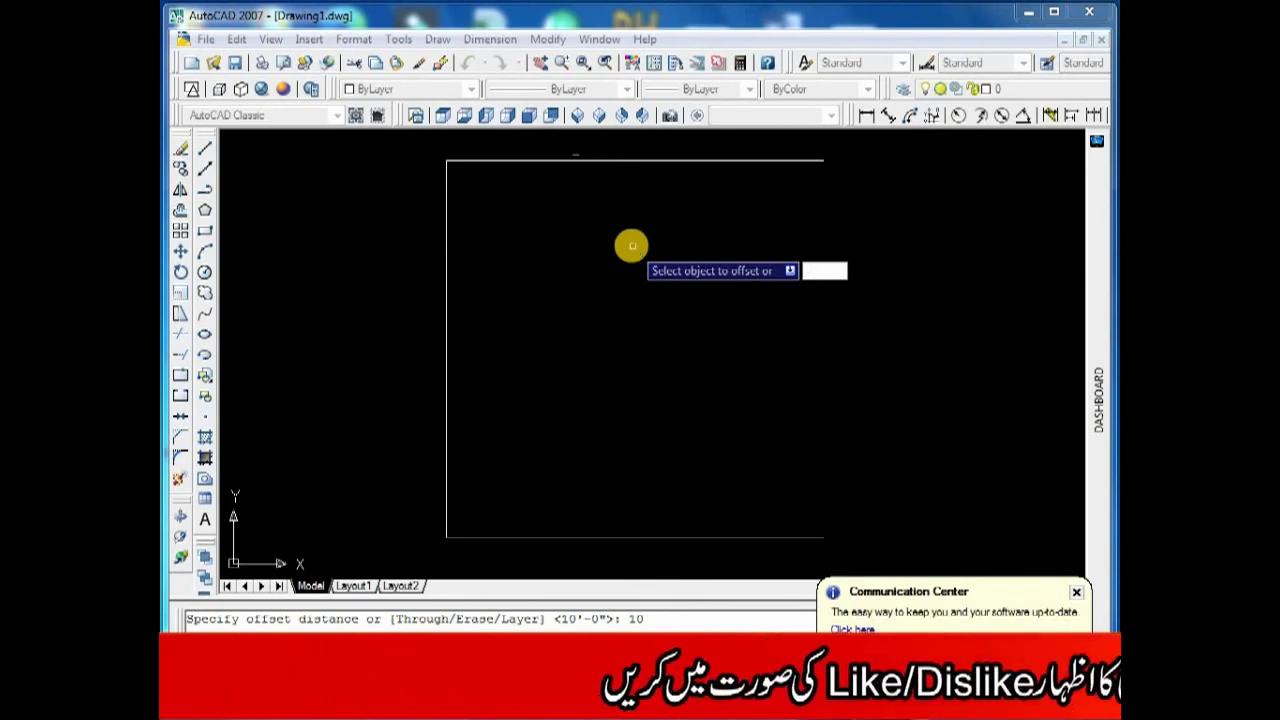
text(10)
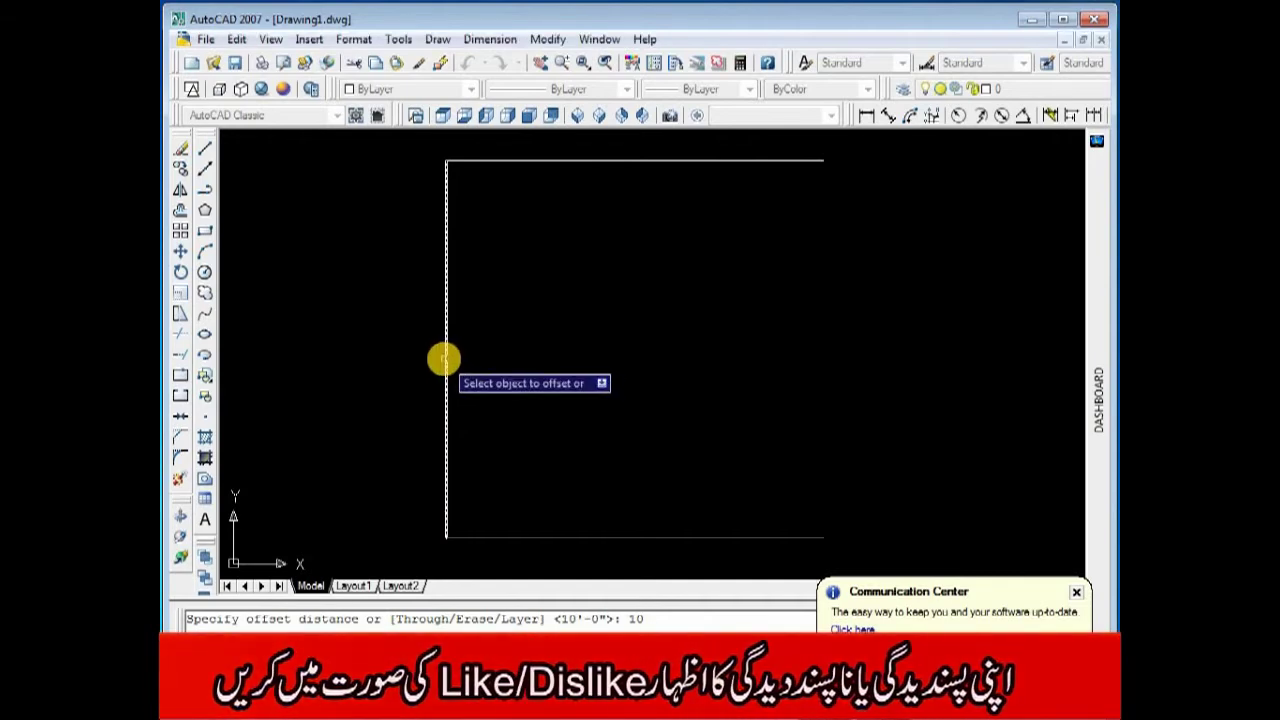
click(443, 359)
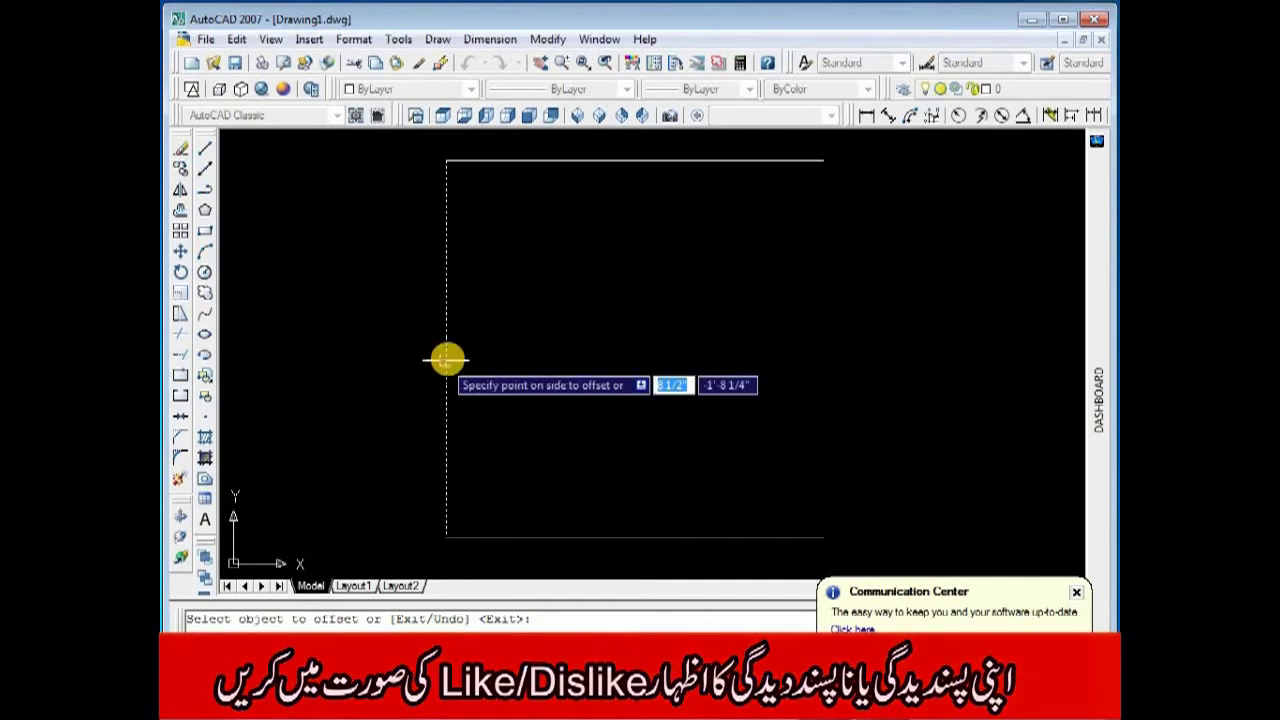
click(703, 364)
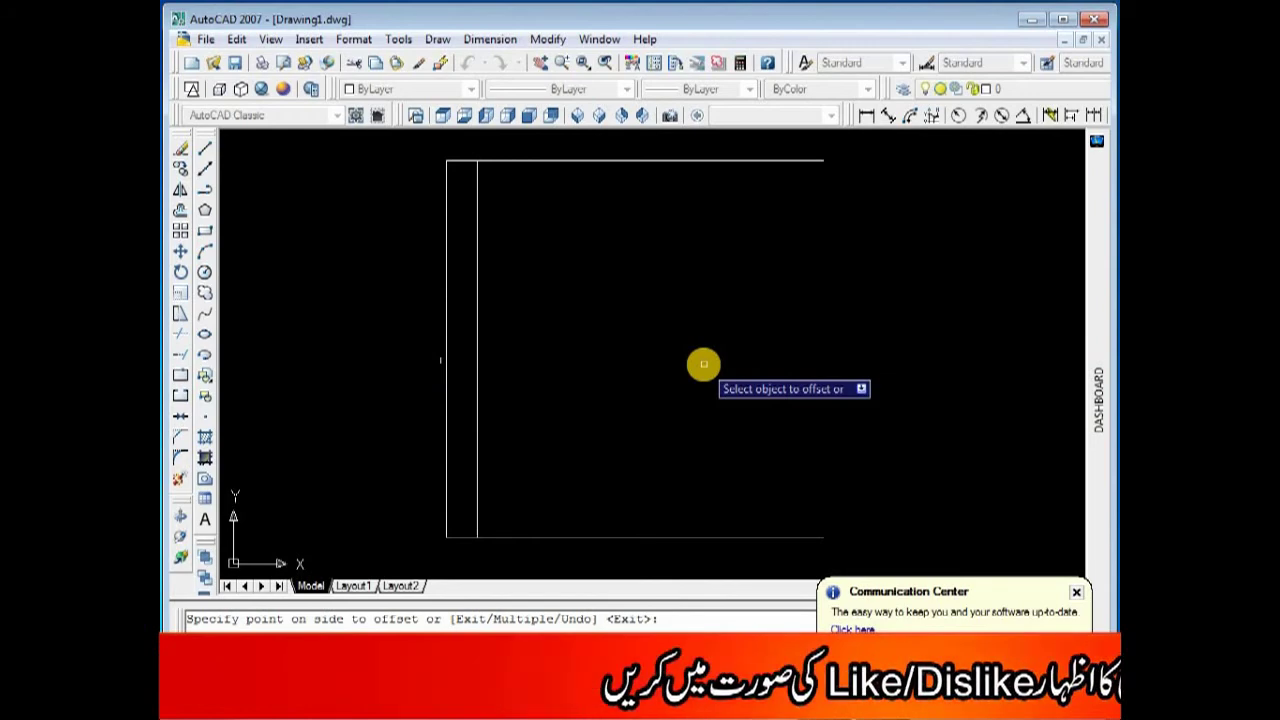
key(ctrl+z)
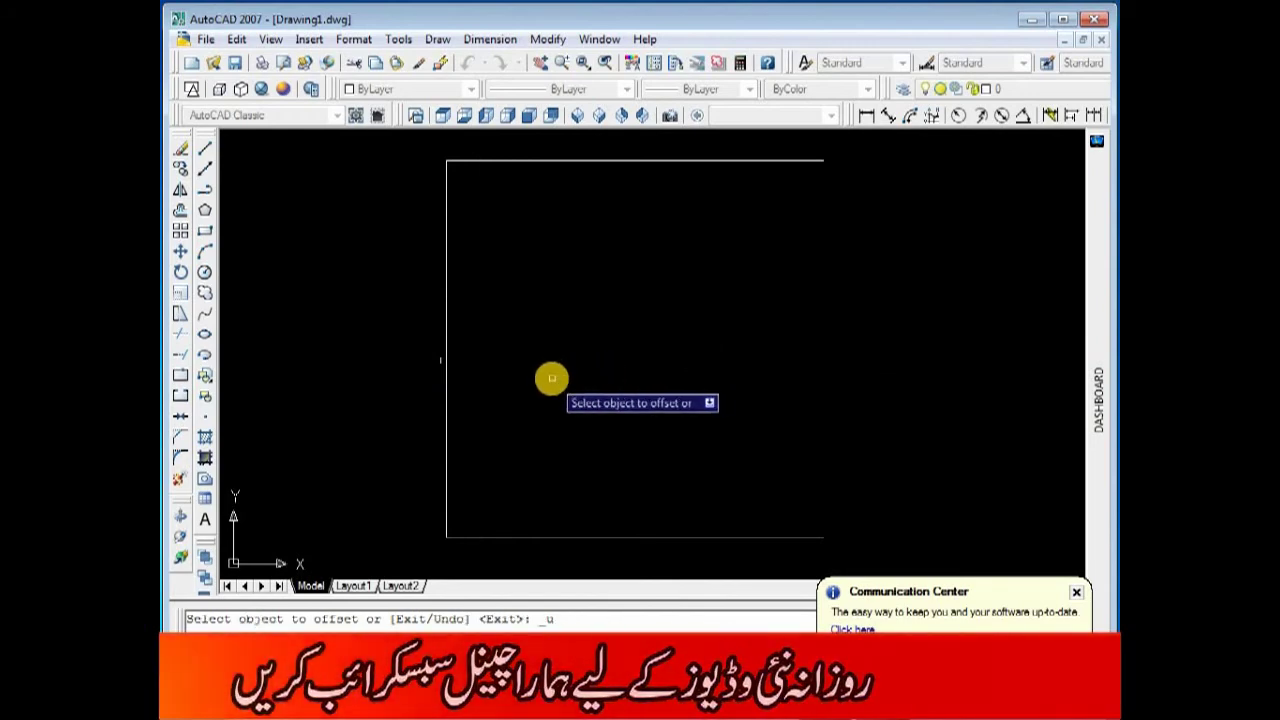
key(Escape)
Offset the left vertical line 10' to the right to close the square
key(Return)
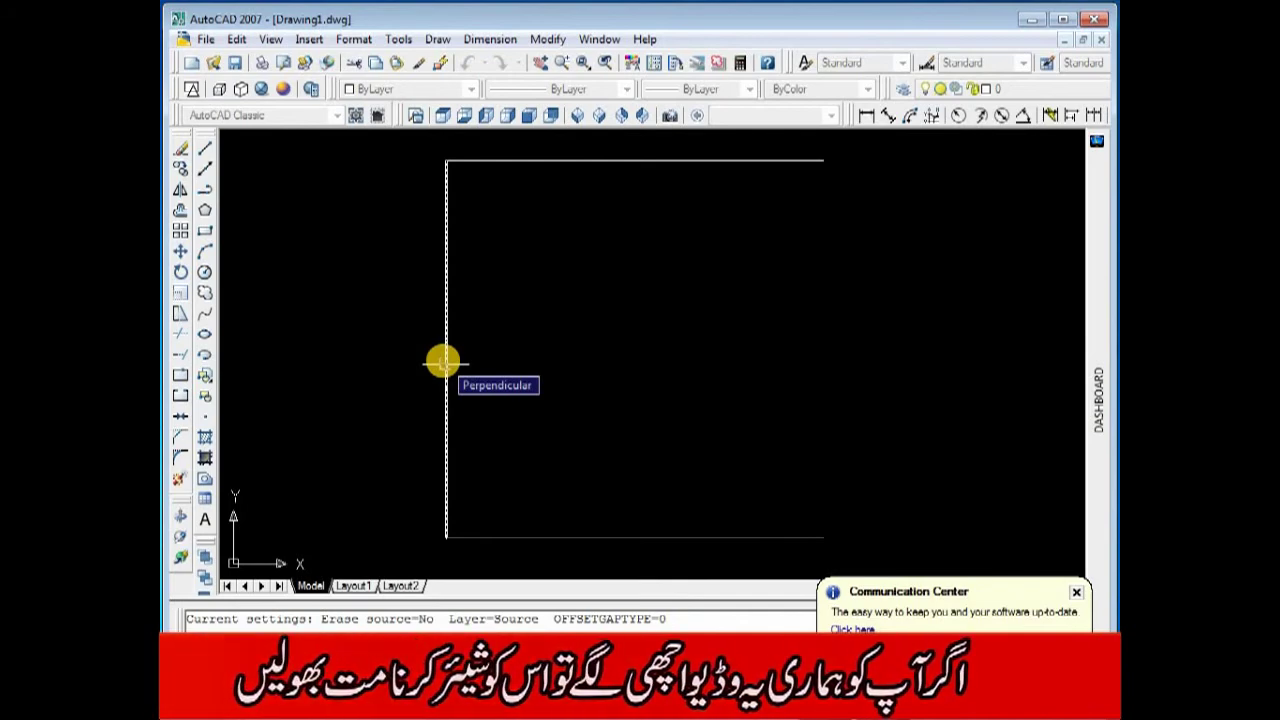
text(10')
key(Return)
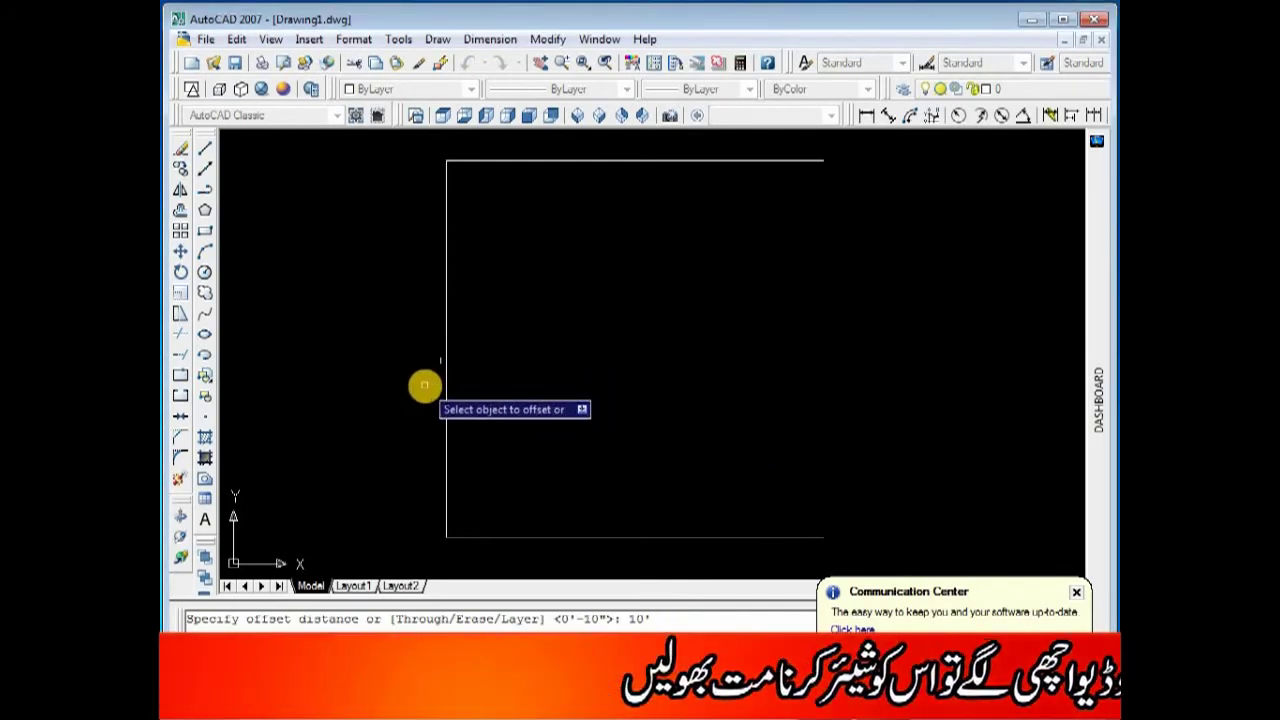
click(446, 381)
click(667, 382)
key(Escape)
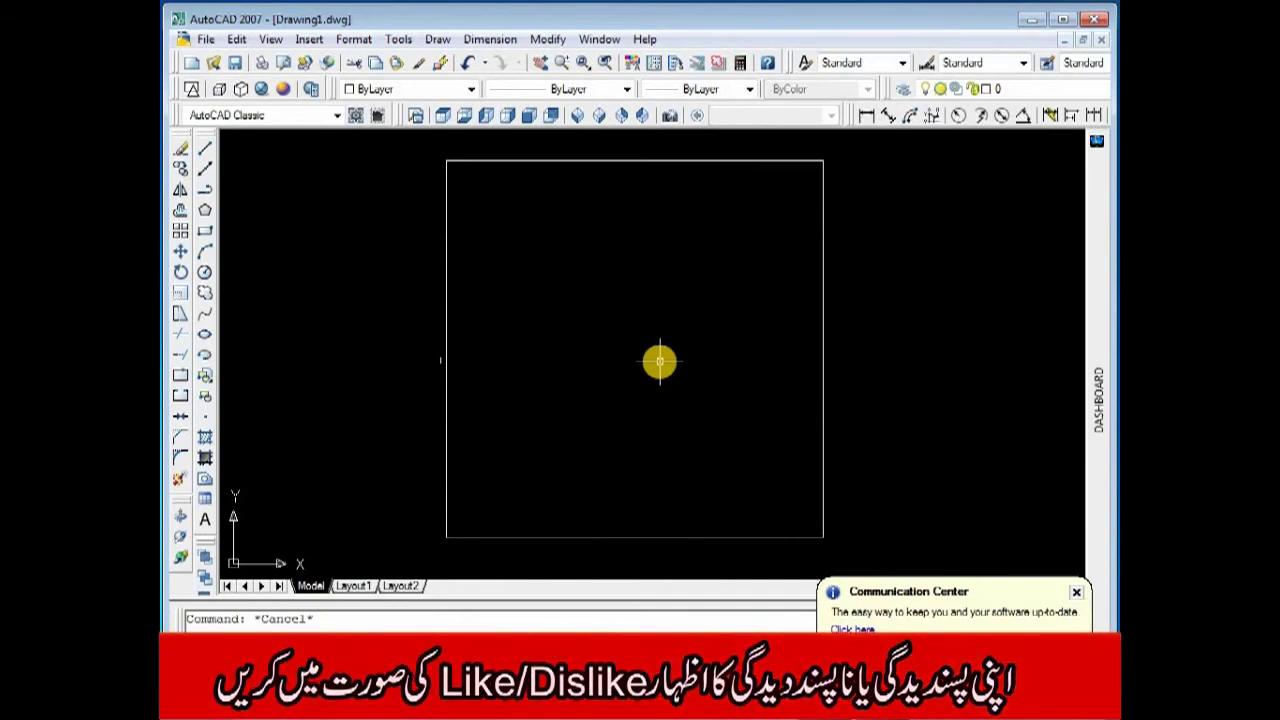
Add a horizontal linear dimension for the square's upper edge, placed inside the square below that edge
text(dl)
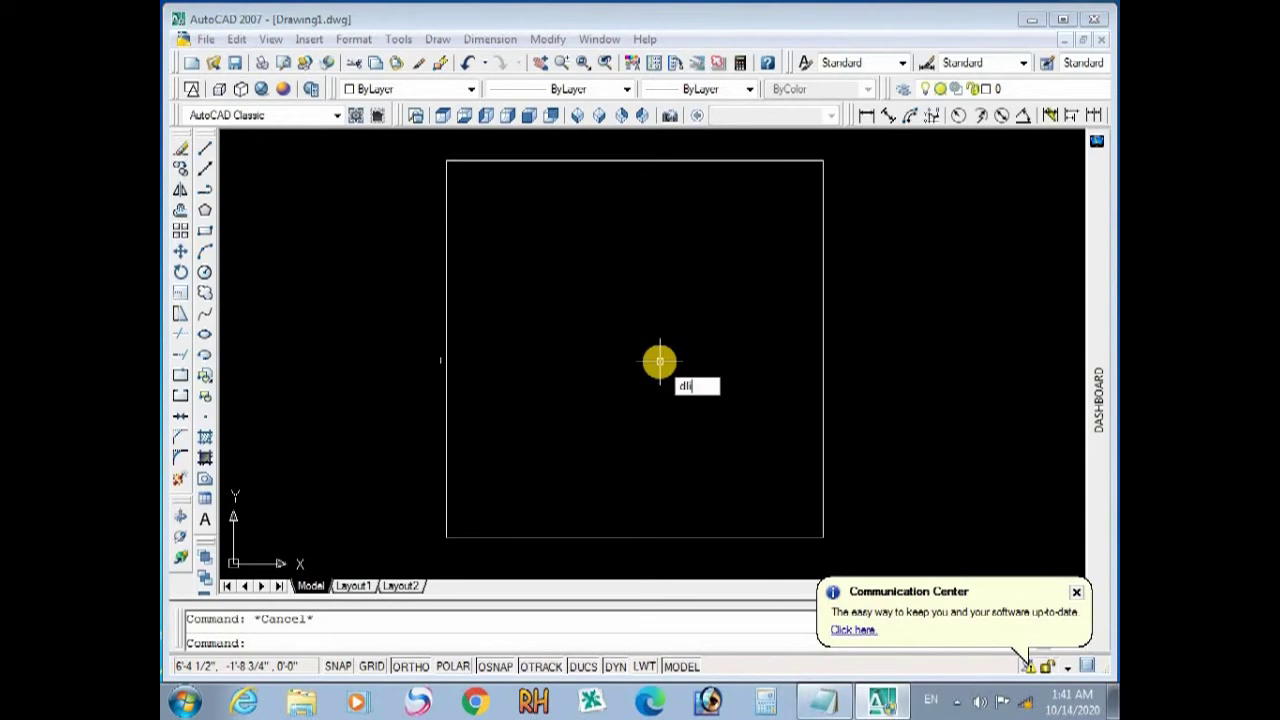
text(i)
key(Return)
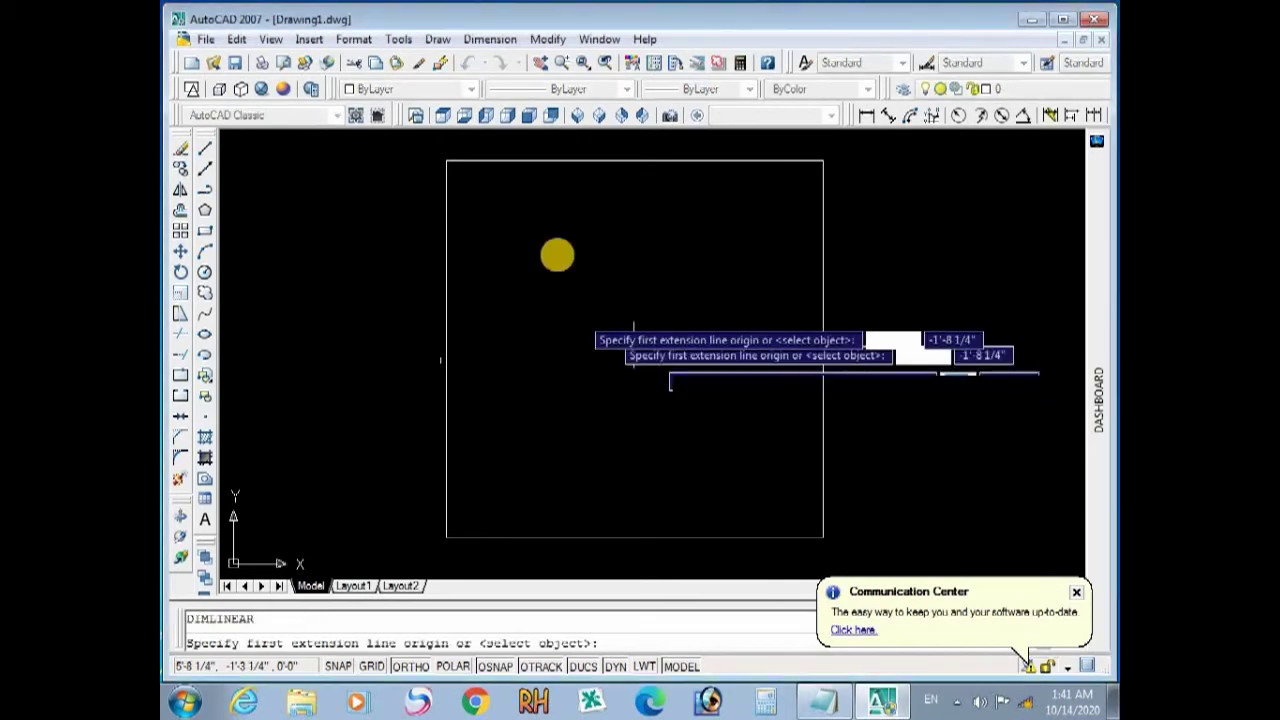
click(446, 161)
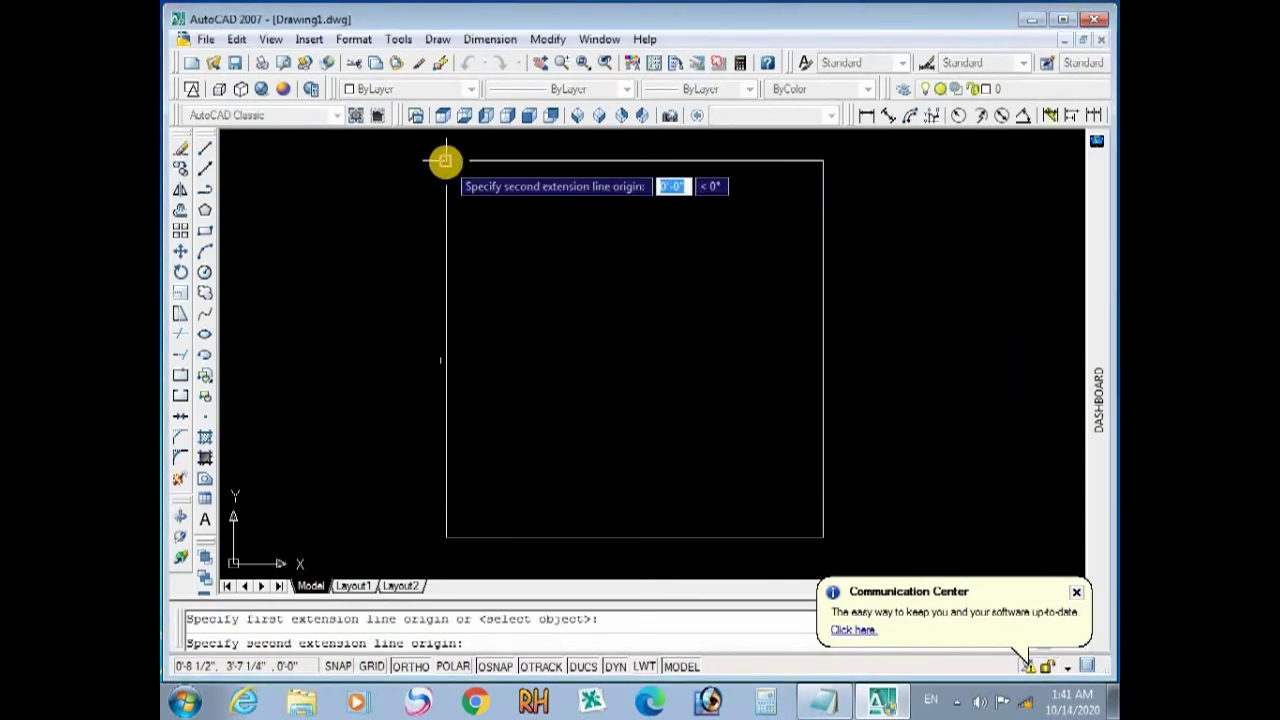
click(820, 161)
click(755, 266)
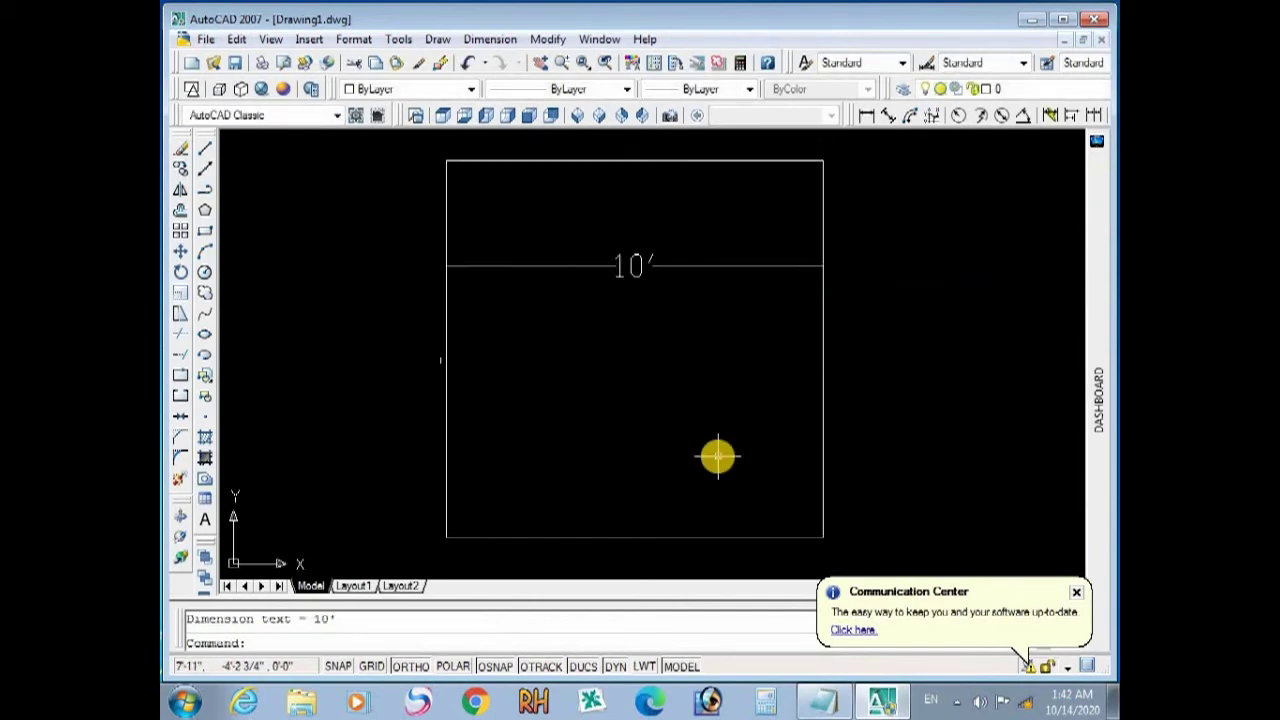
Add a vertical linear dimension for the square's right edge, placed just outside the square
key(Return)
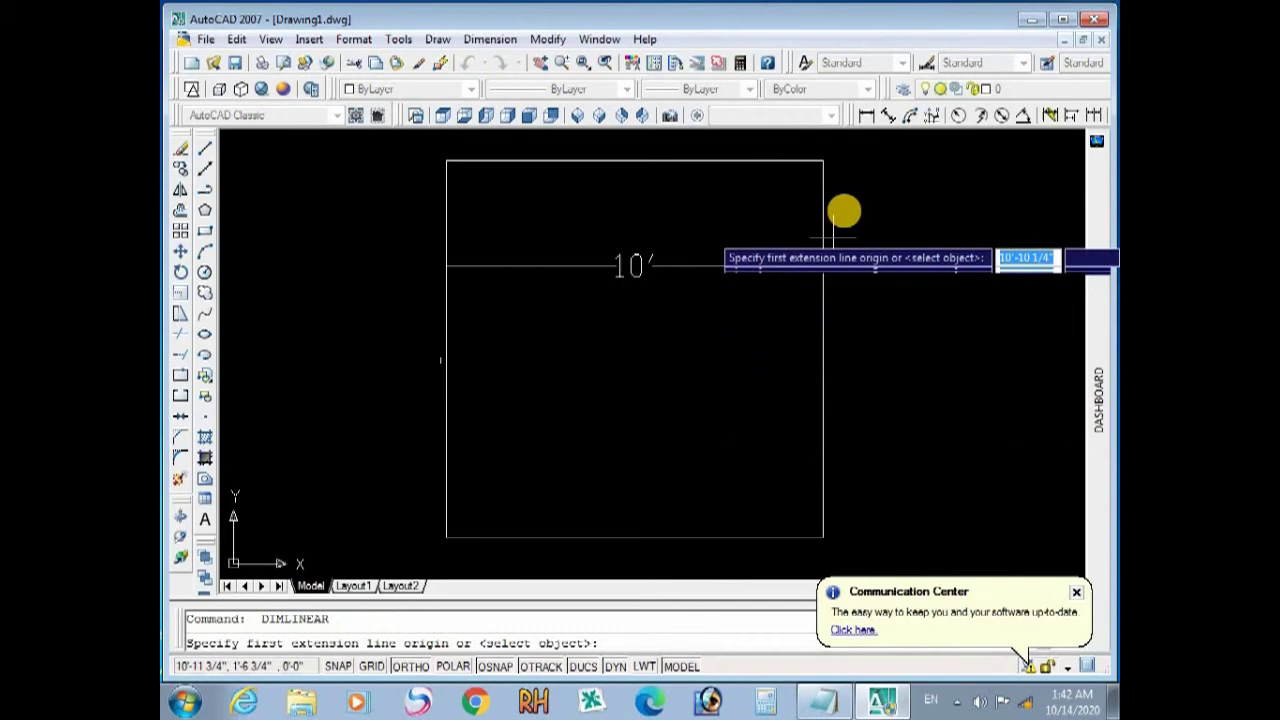
click(822, 161)
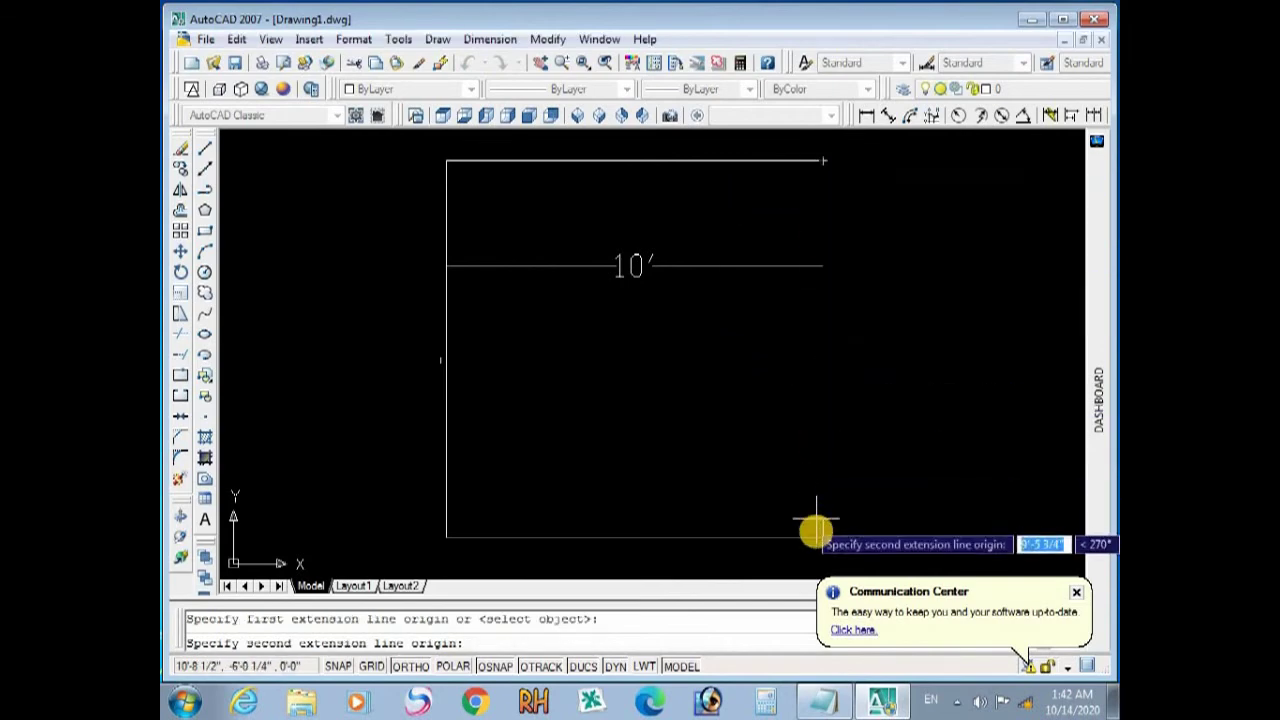
click(823, 537)
click(861, 523)
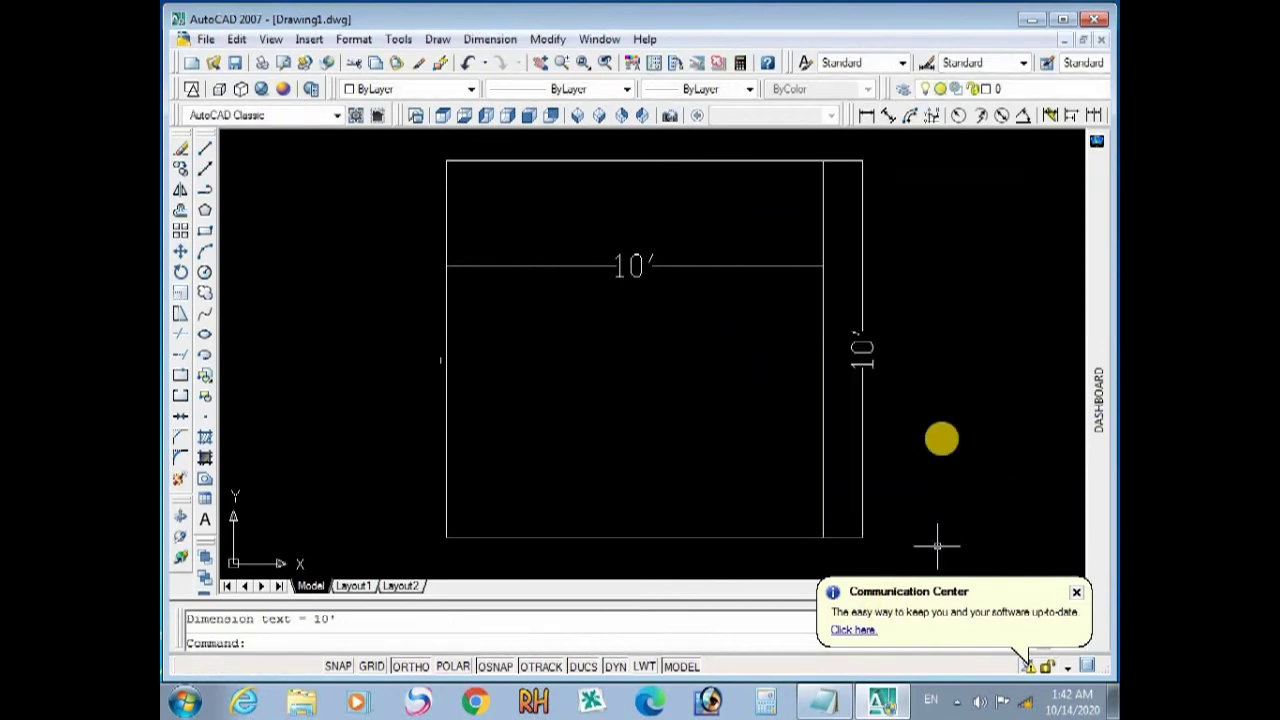
Delete the vertical and horizontal dimensions from the square
click(864, 351)
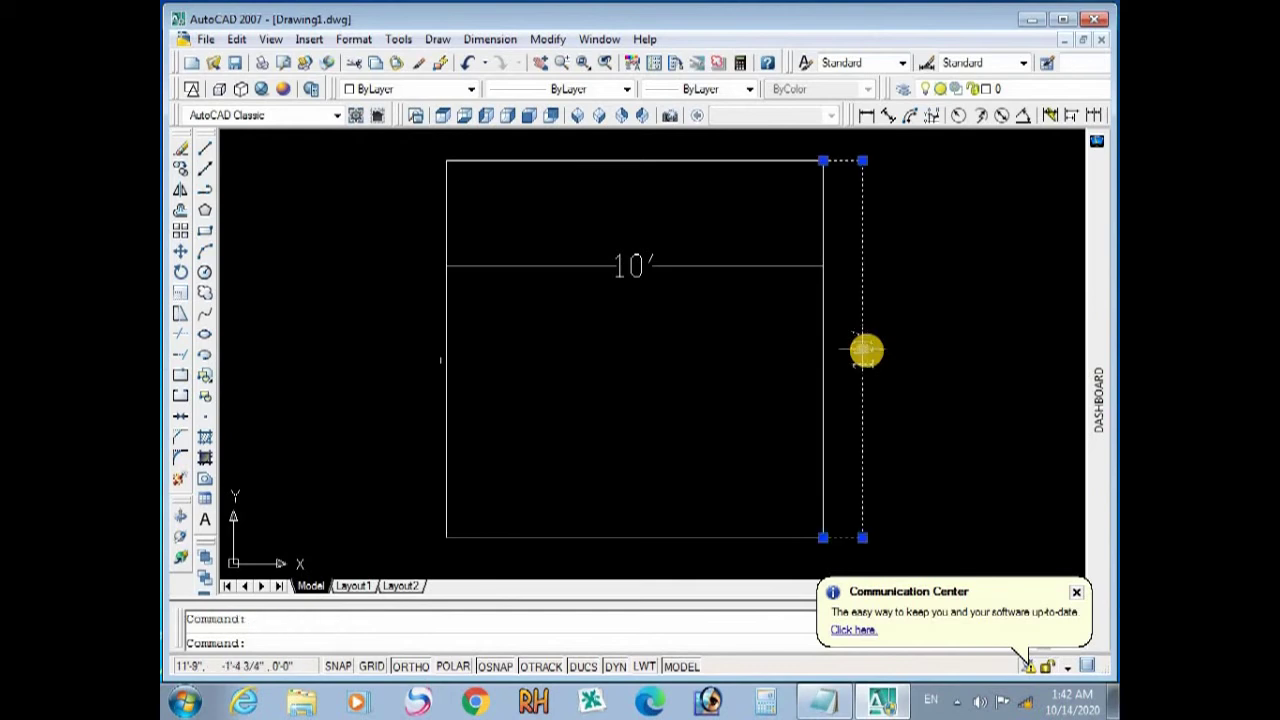
key(Delete)
click(729, 266)
key(Delete)
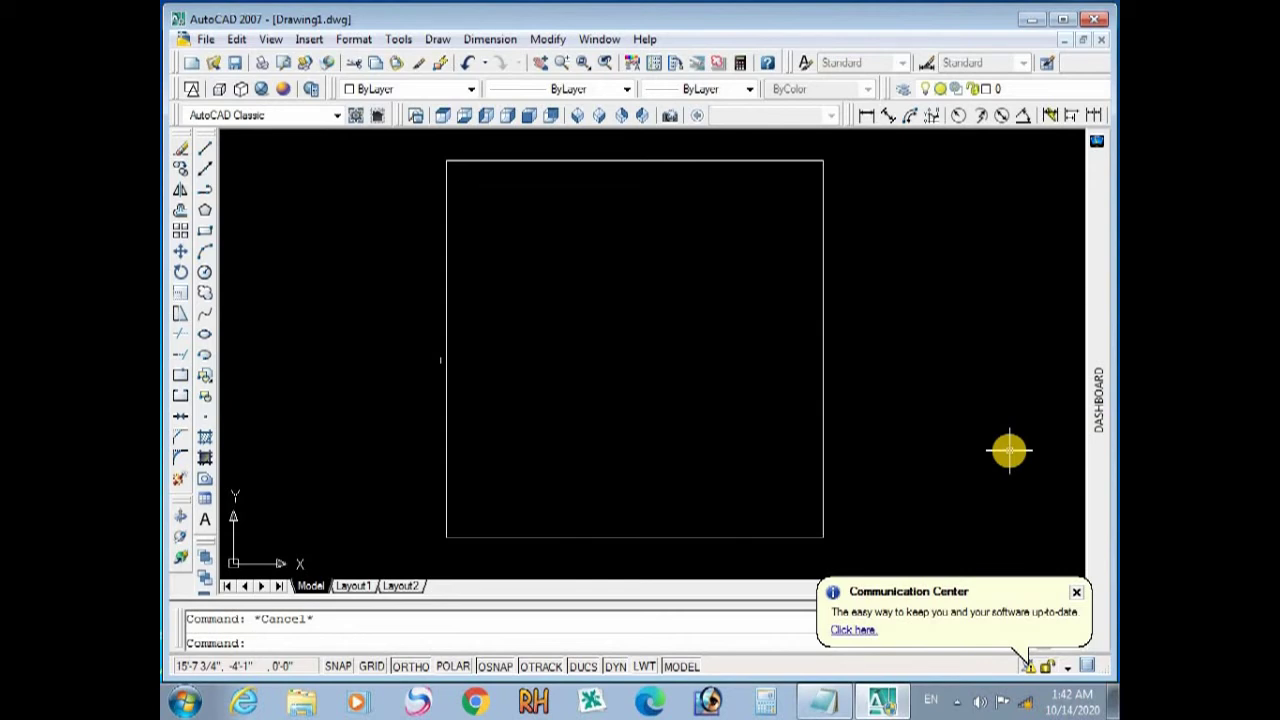
Offset all four edges of the square 9" inward
text(c)
key(Return)
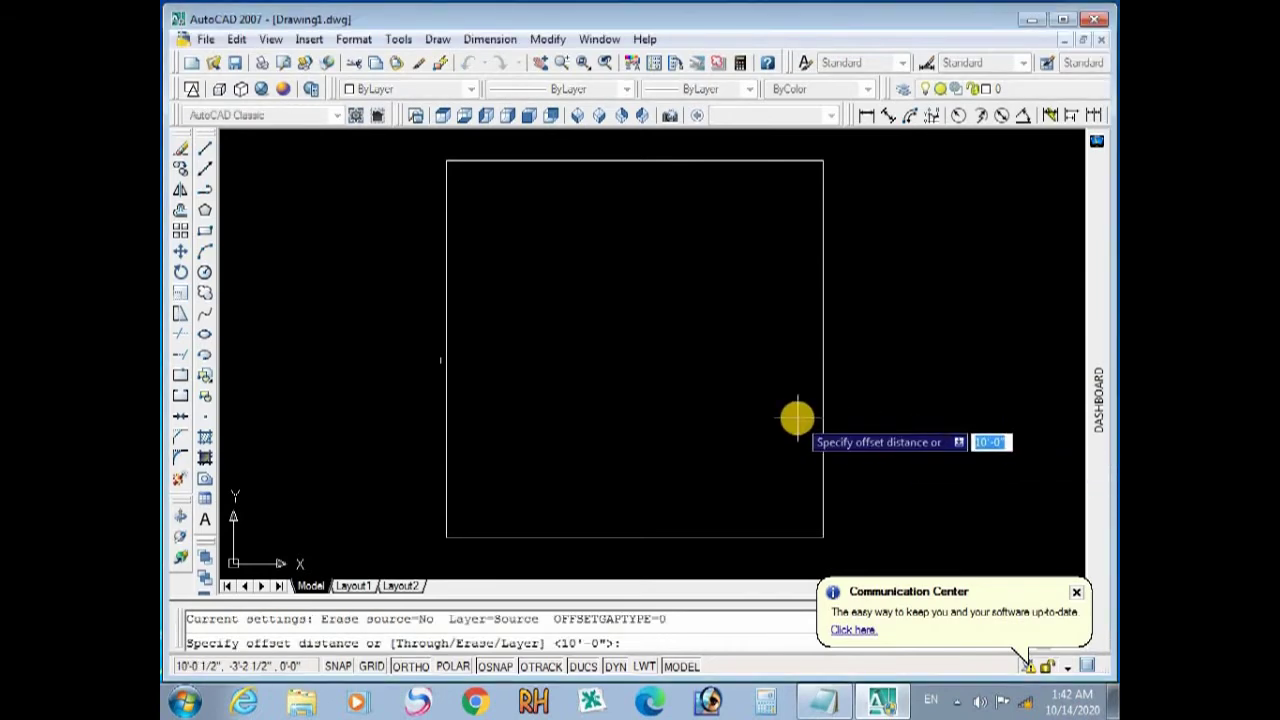
text(9")
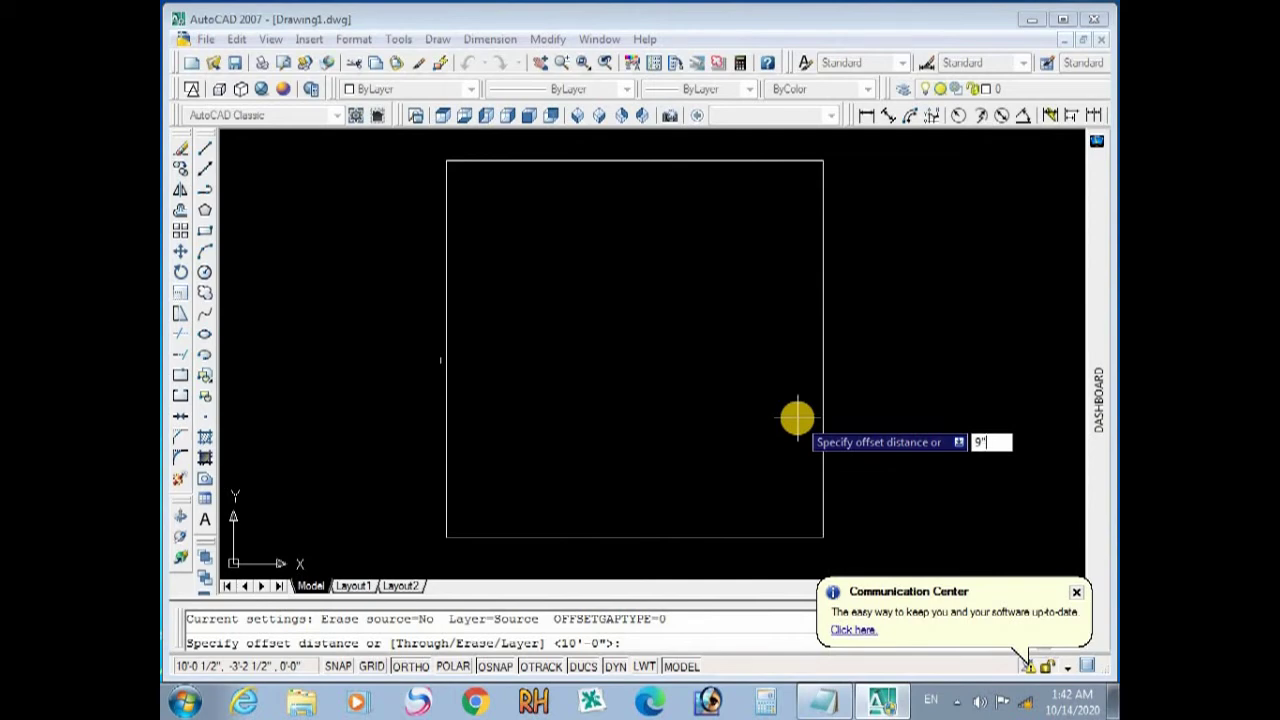
key(Return)
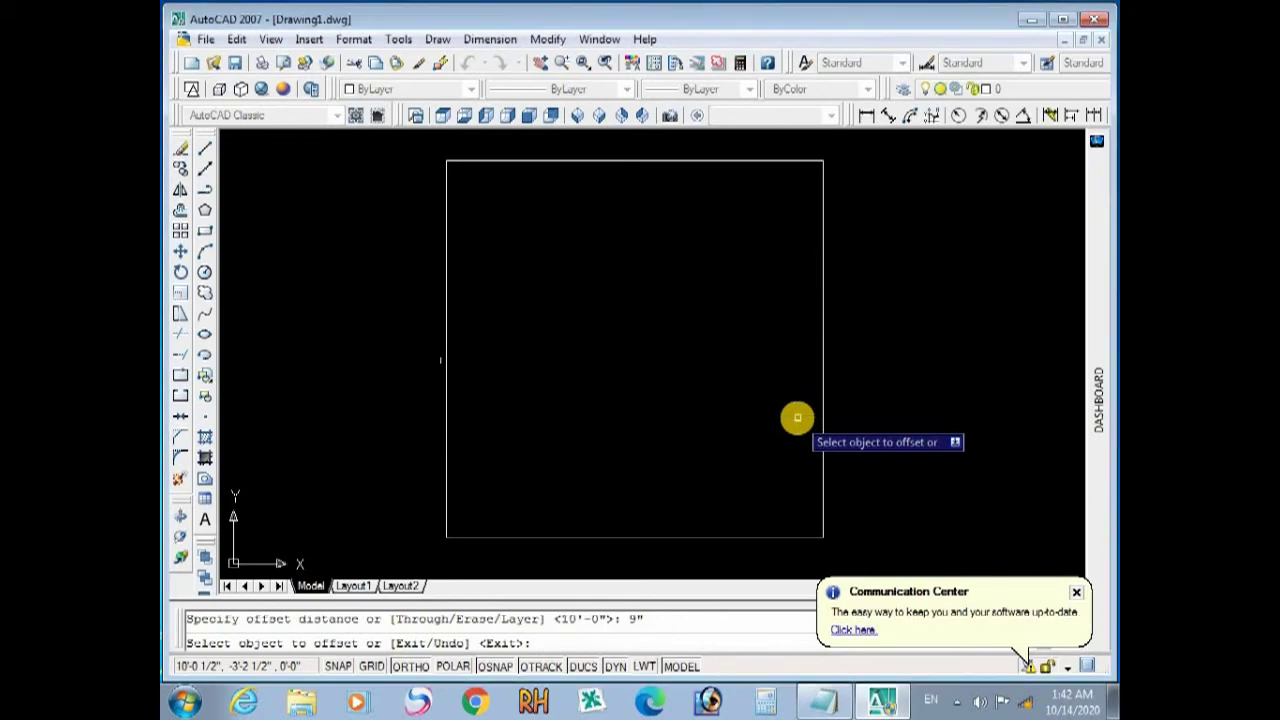
click(637, 160)
click(630, 205)
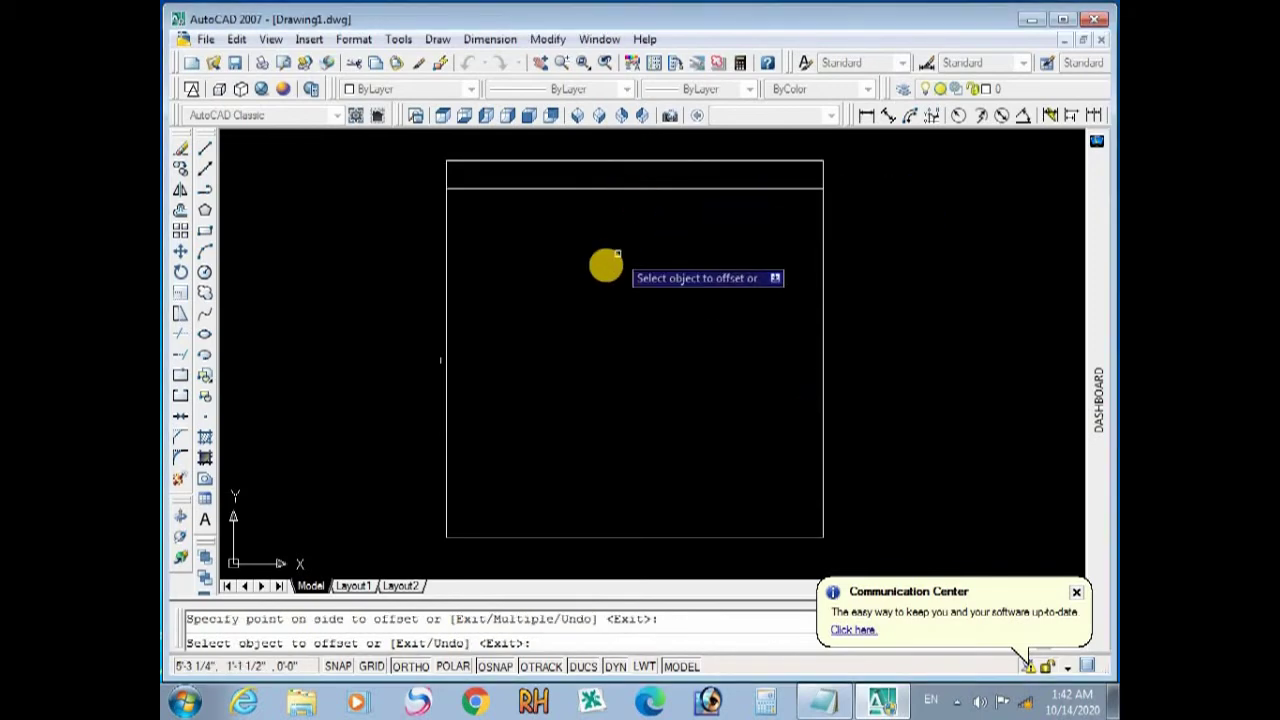
click(446, 323)
click(478, 323)
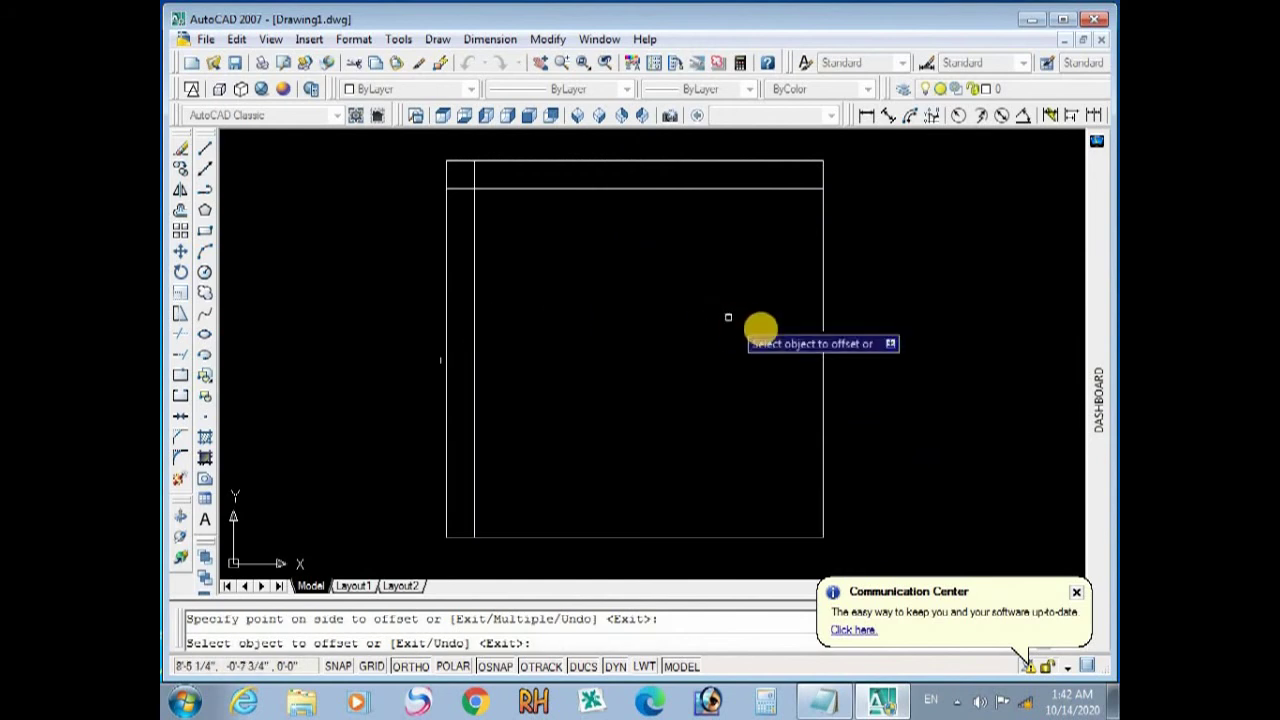
click(822, 342)
click(791, 337)
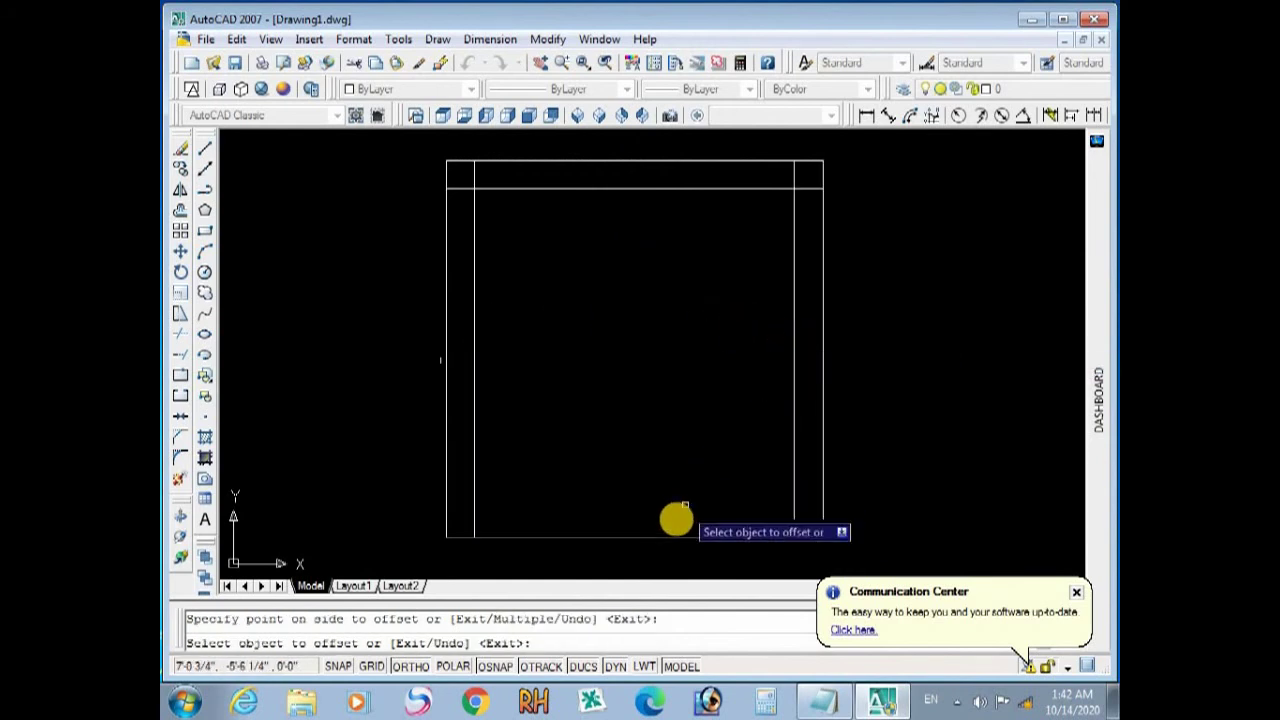
click(676, 537)
click(677, 511)
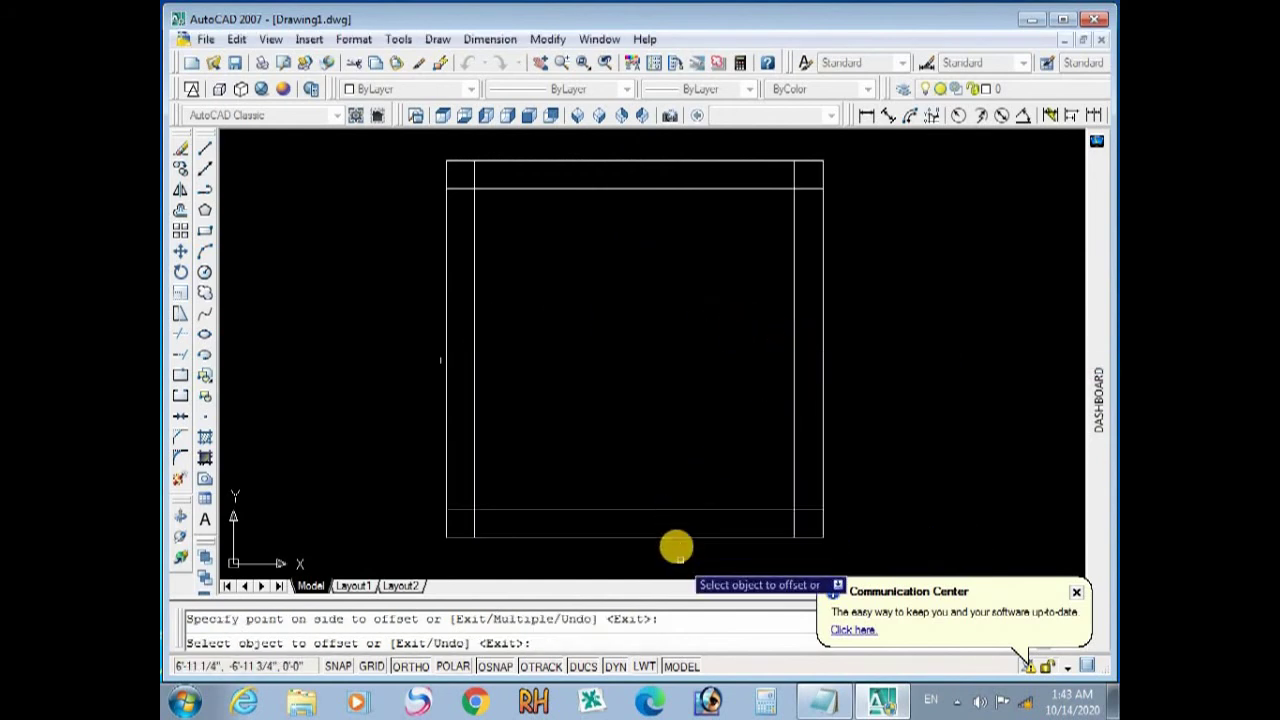
key(Escape)
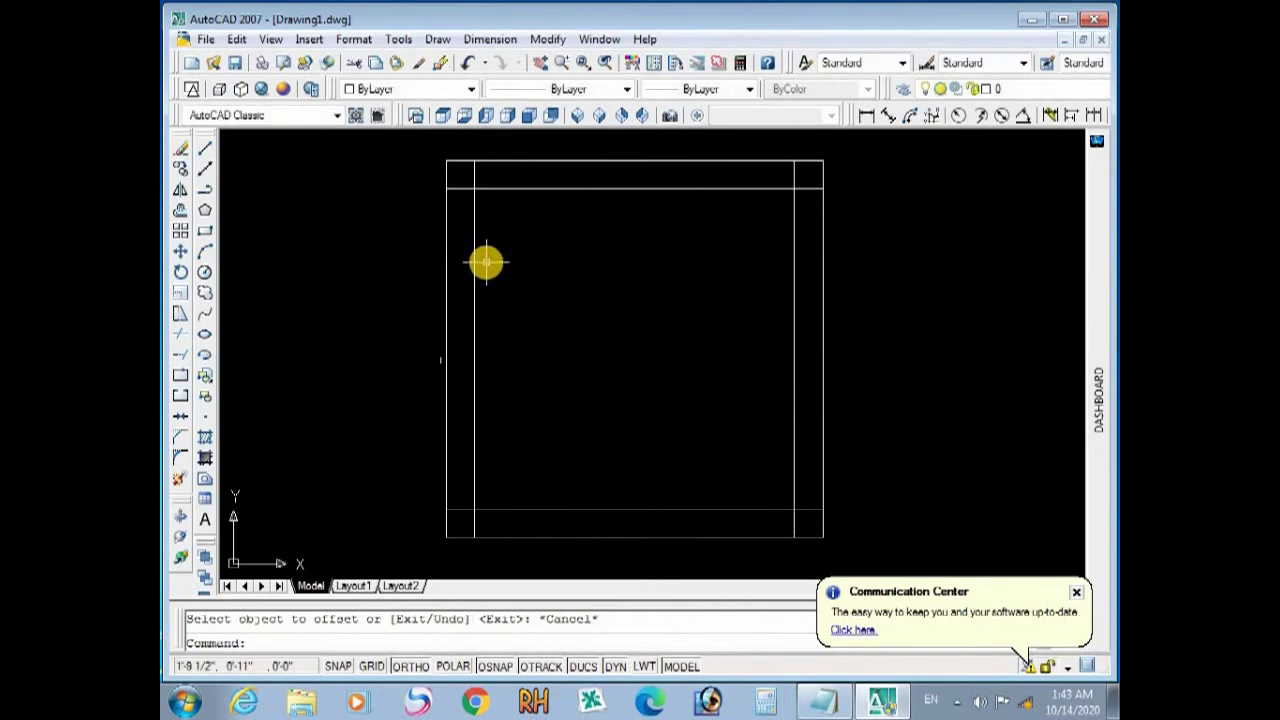
Trim the overlapping line ends at all four corners so the offset lines form a clean inner square
text(tr)
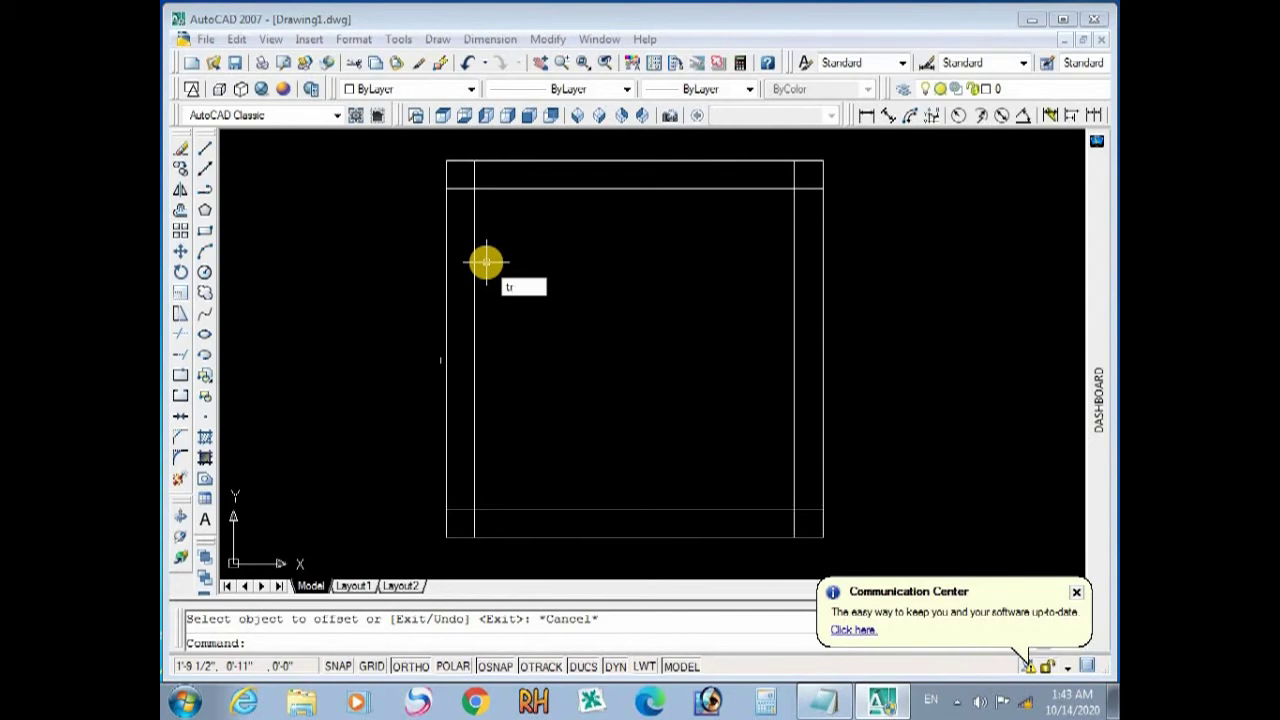
key(Return)
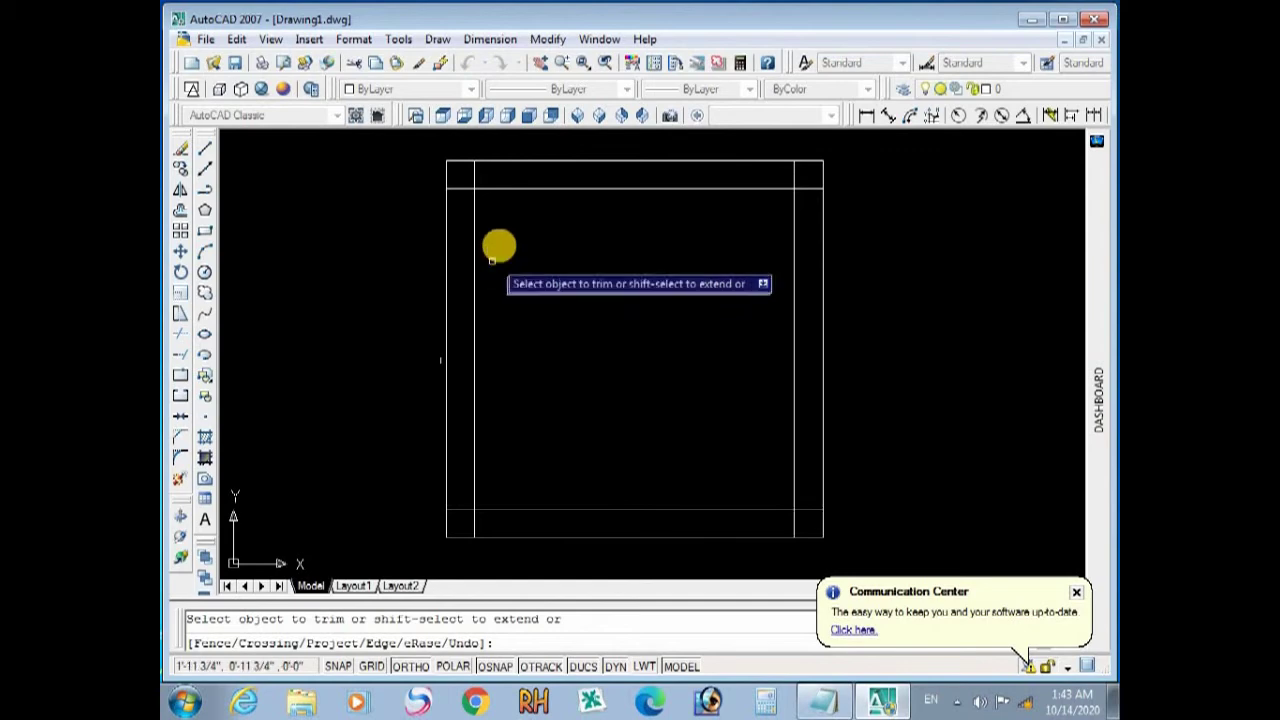
click(474, 177)
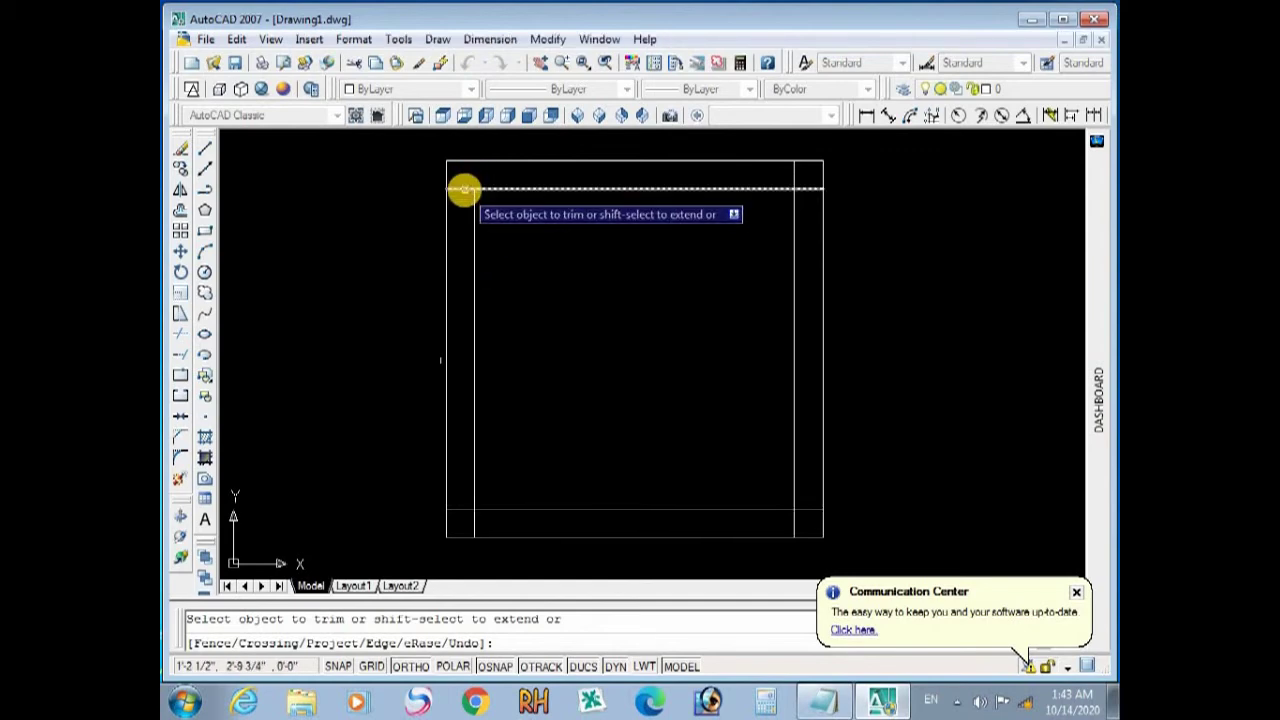
click(463, 189)
click(794, 177)
click(810, 187)
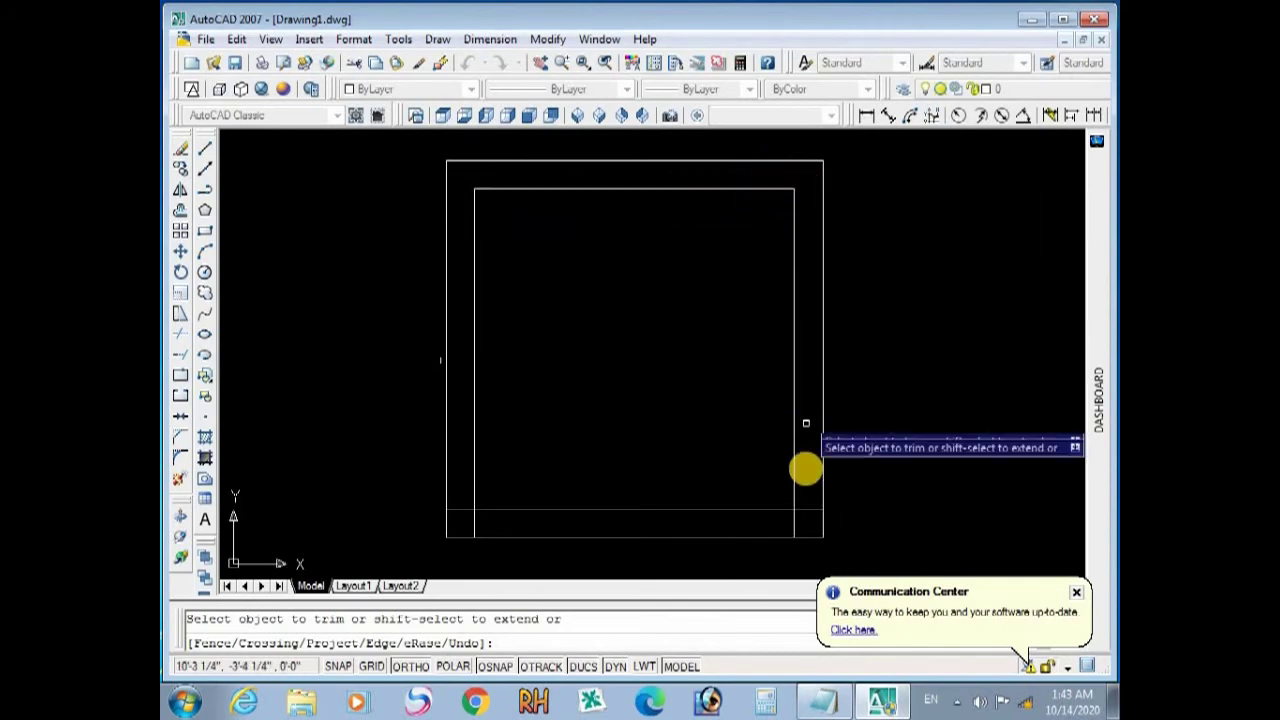
click(806, 510)
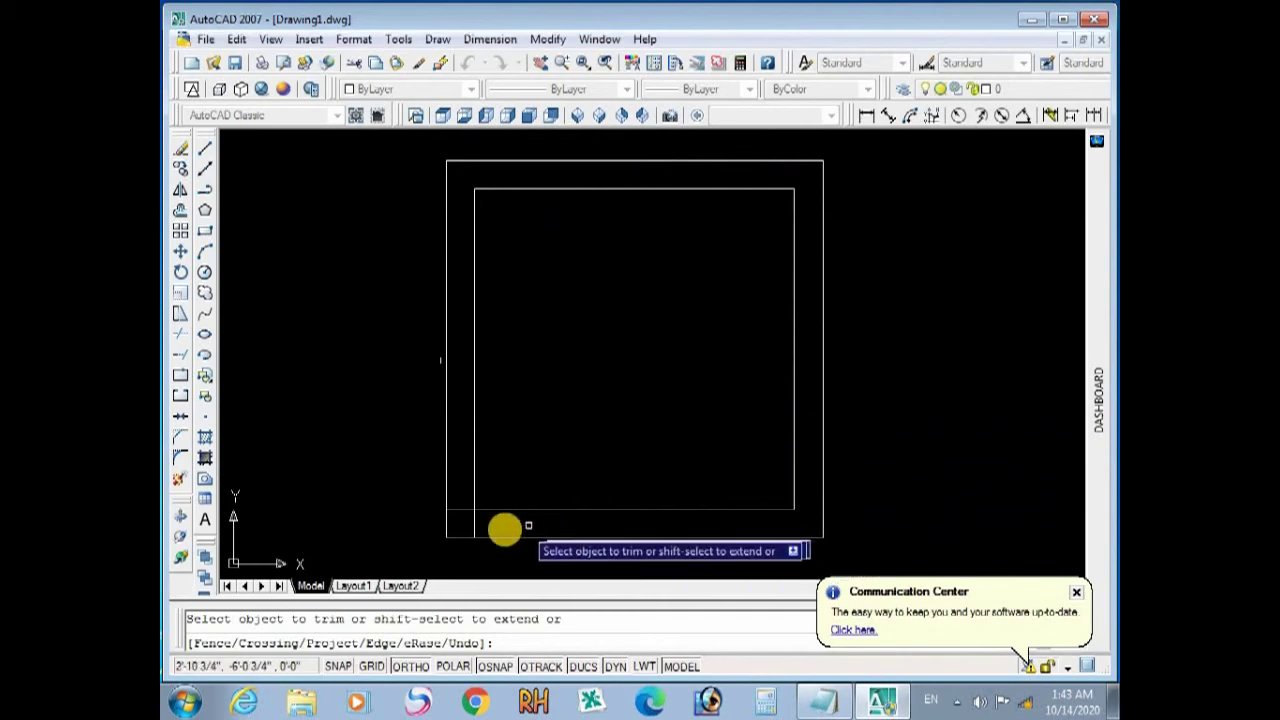
click(473, 522)
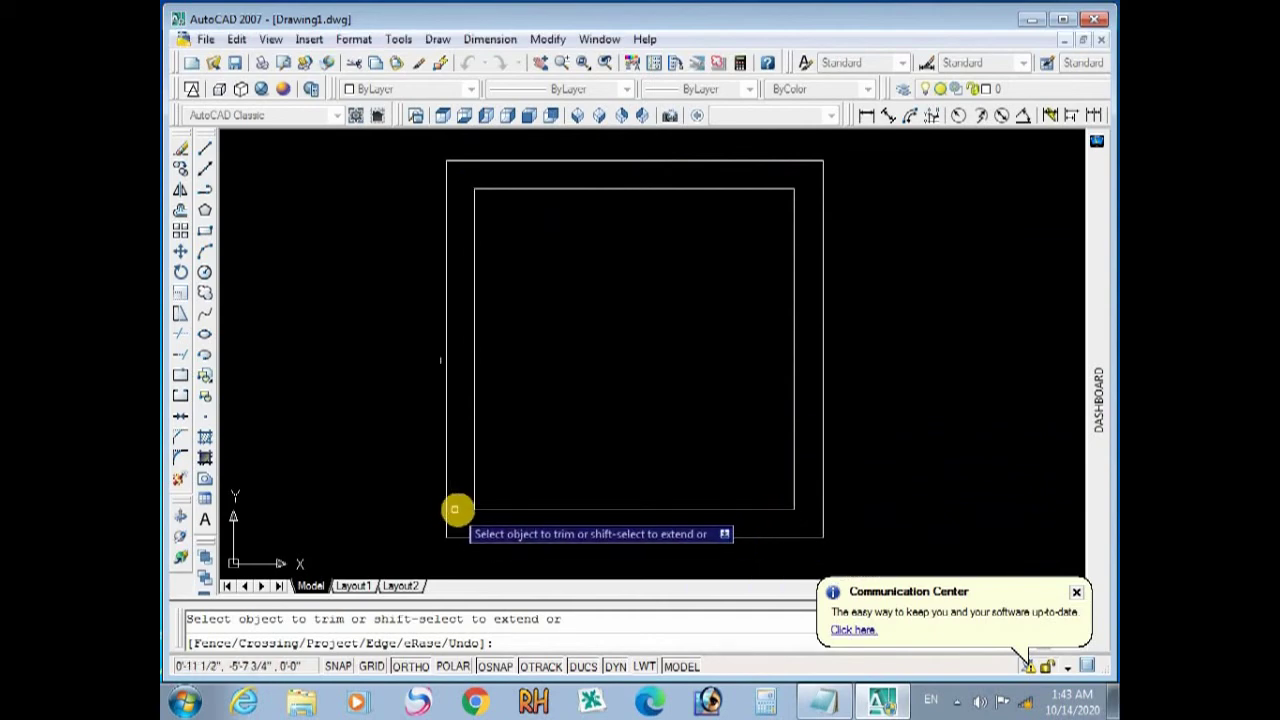
key(Escape)
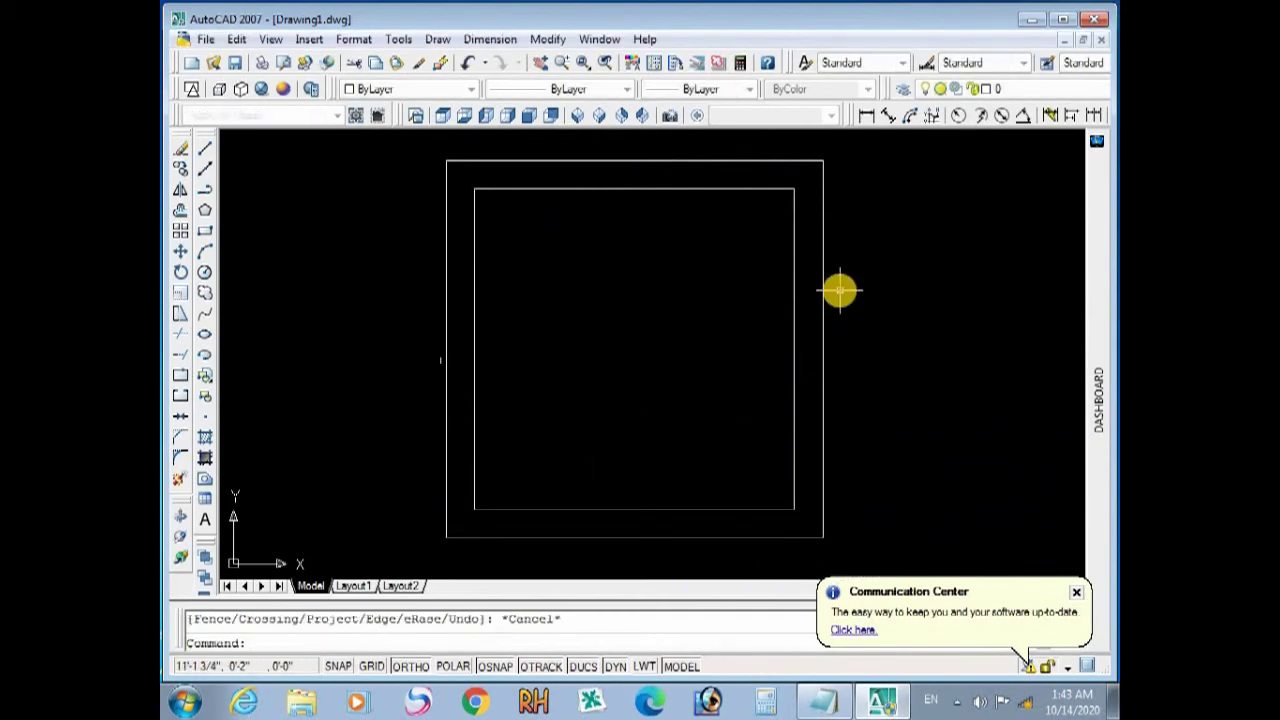
key(Escape)
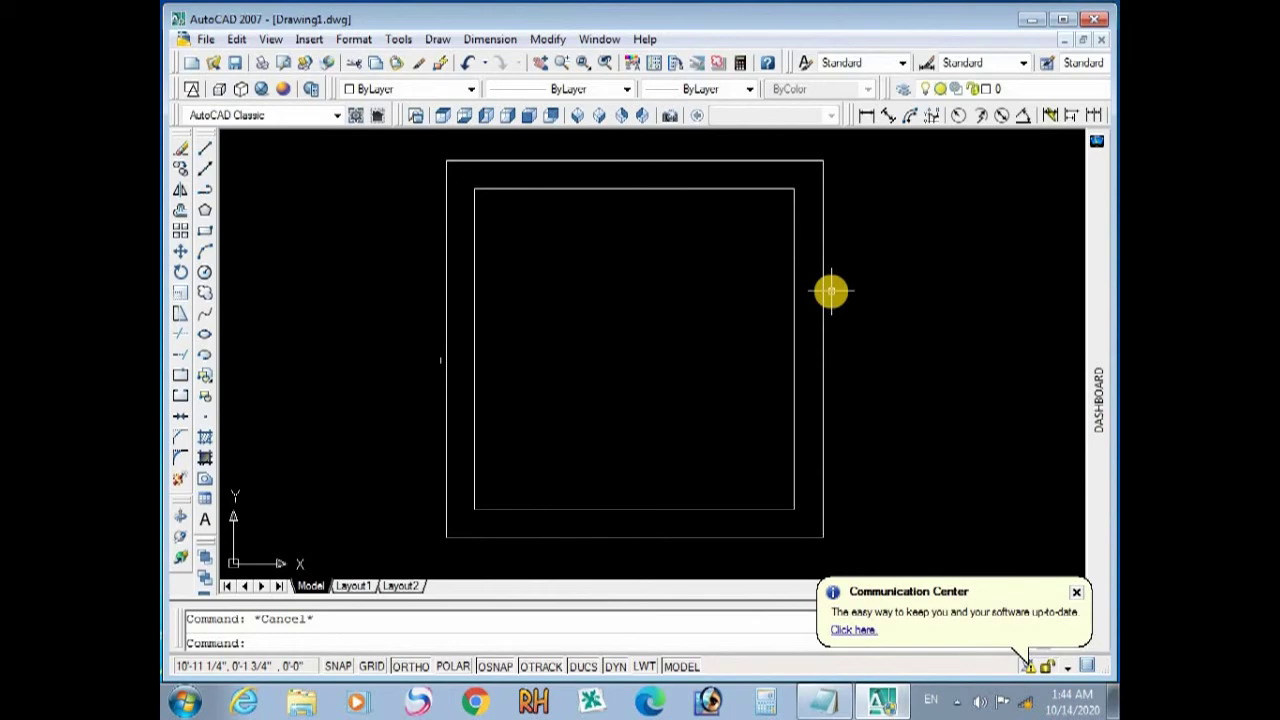
Draw a short horizontal line from the inner square's upper-right corner to just beyond the outer square's right edge
text(l)
key(Return)
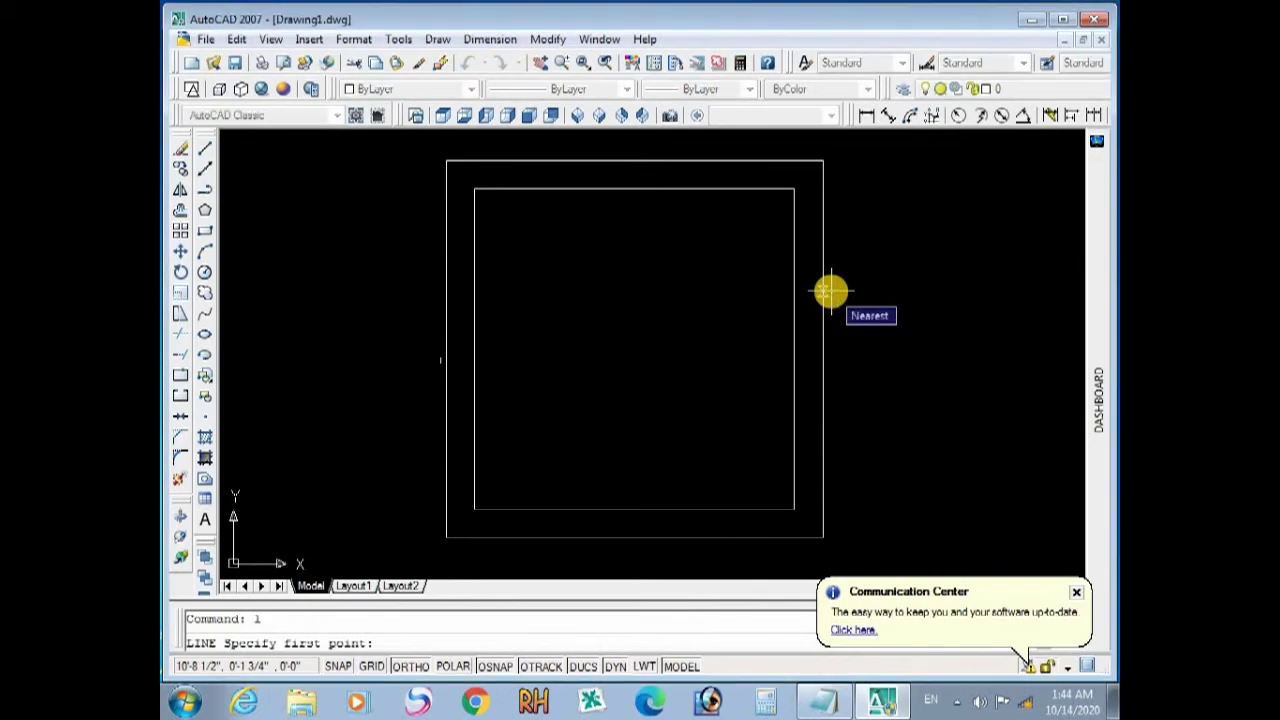
click(794, 188)
click(835, 188)
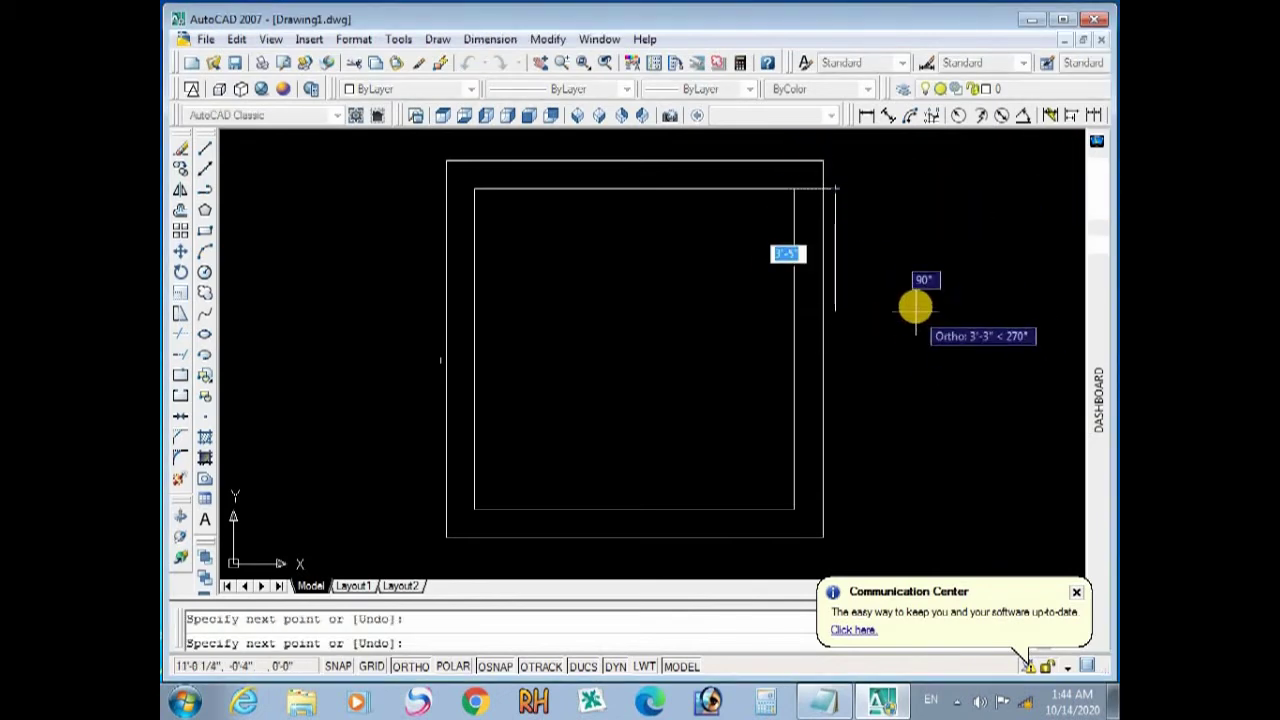
key(Escape)
key(Escape)
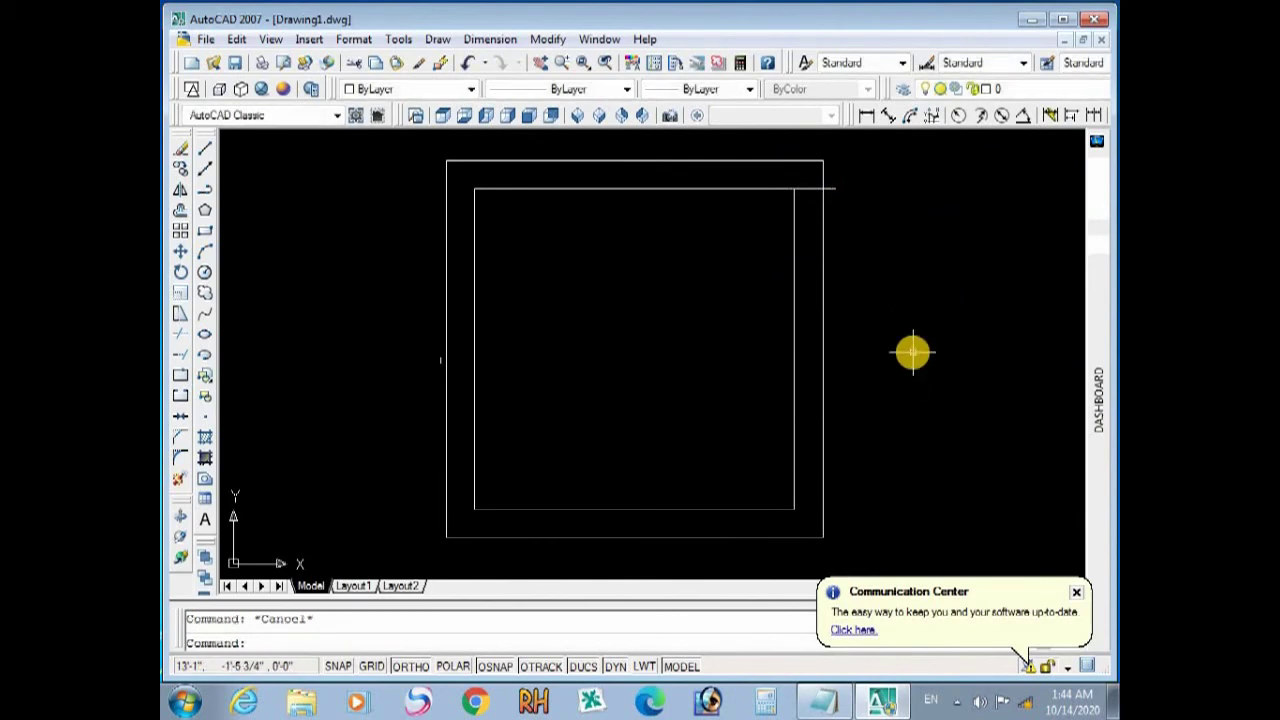
Offset the short horizontal line across the right wall 6" downward
text(o)
key(Return)
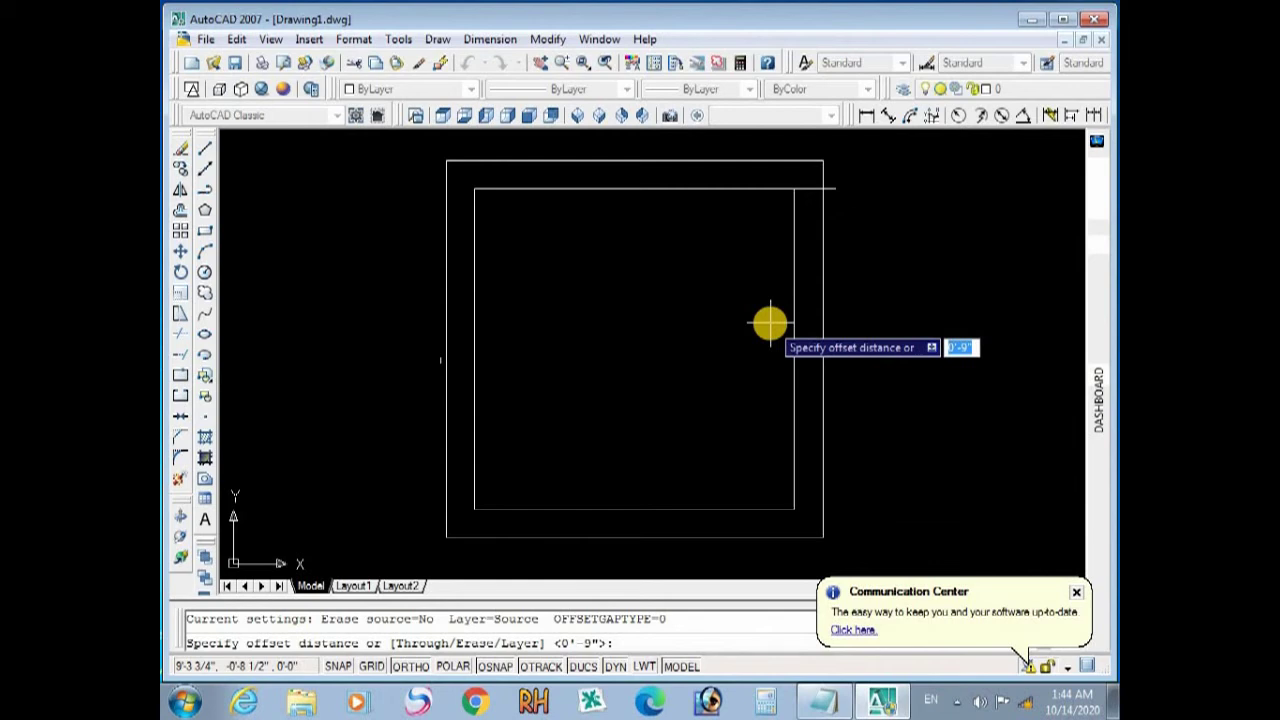
text(6)
text(')
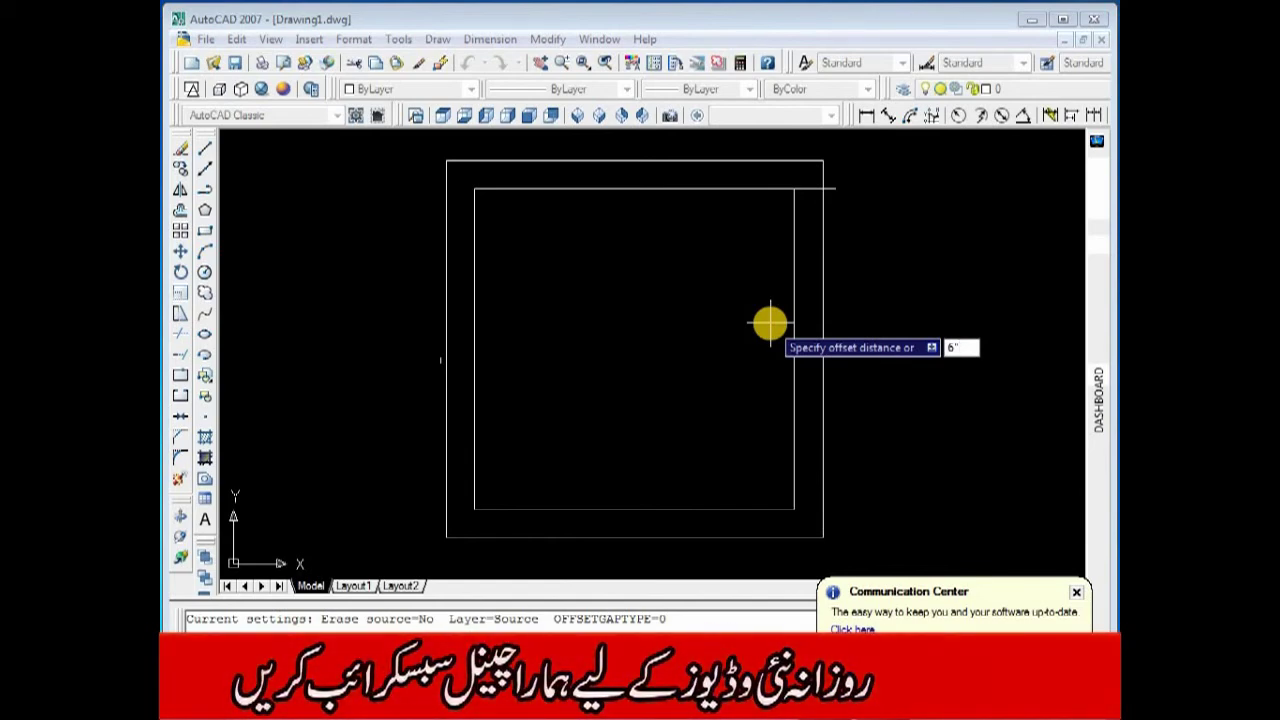
key(Return)
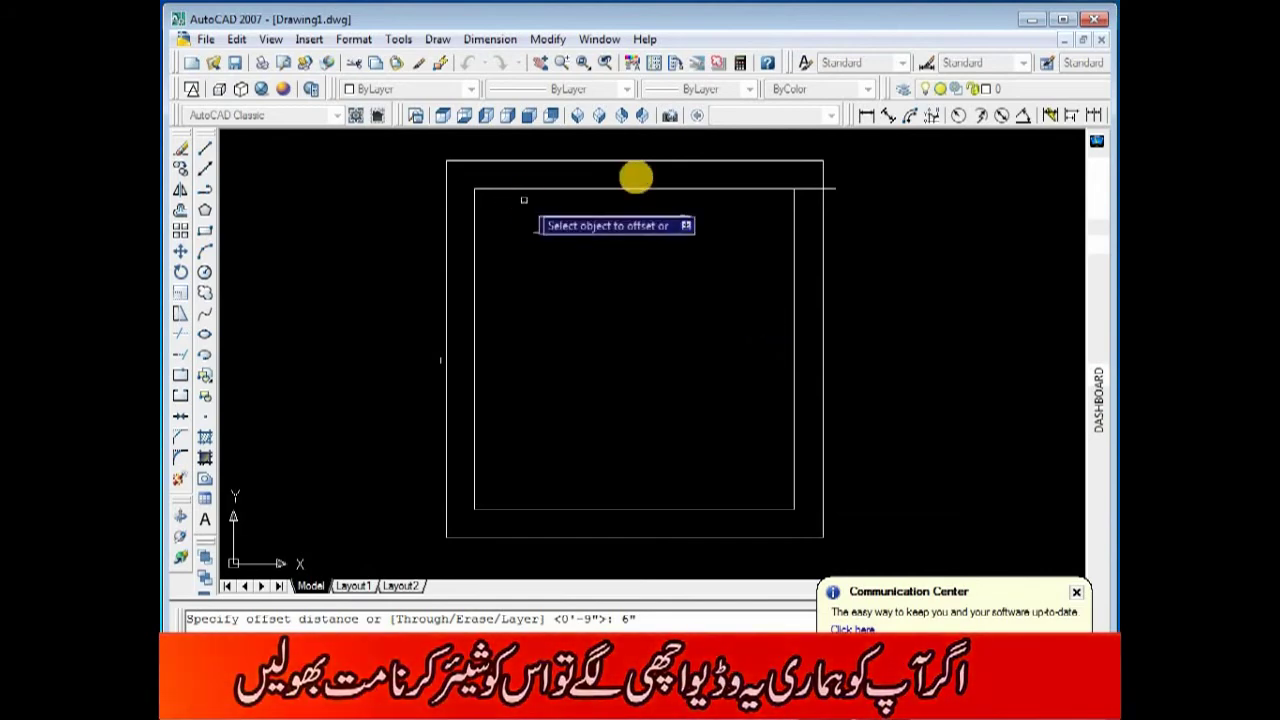
click(830, 189)
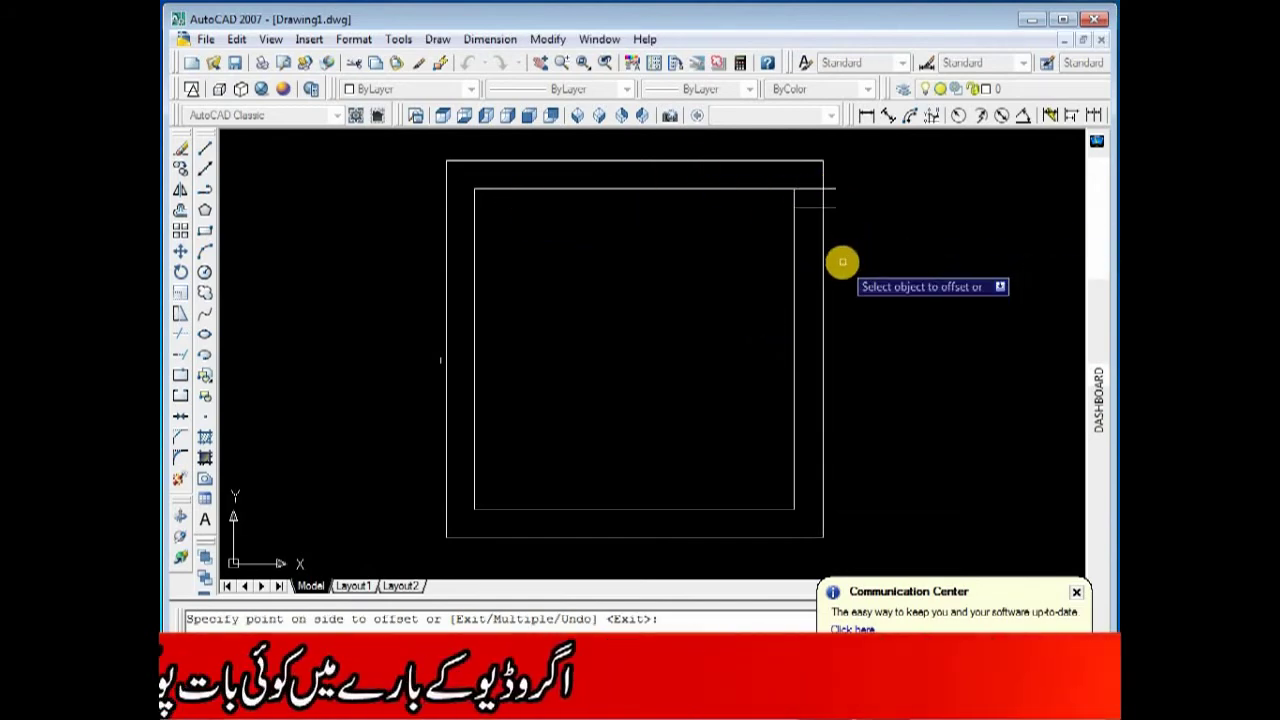
key(Escape)
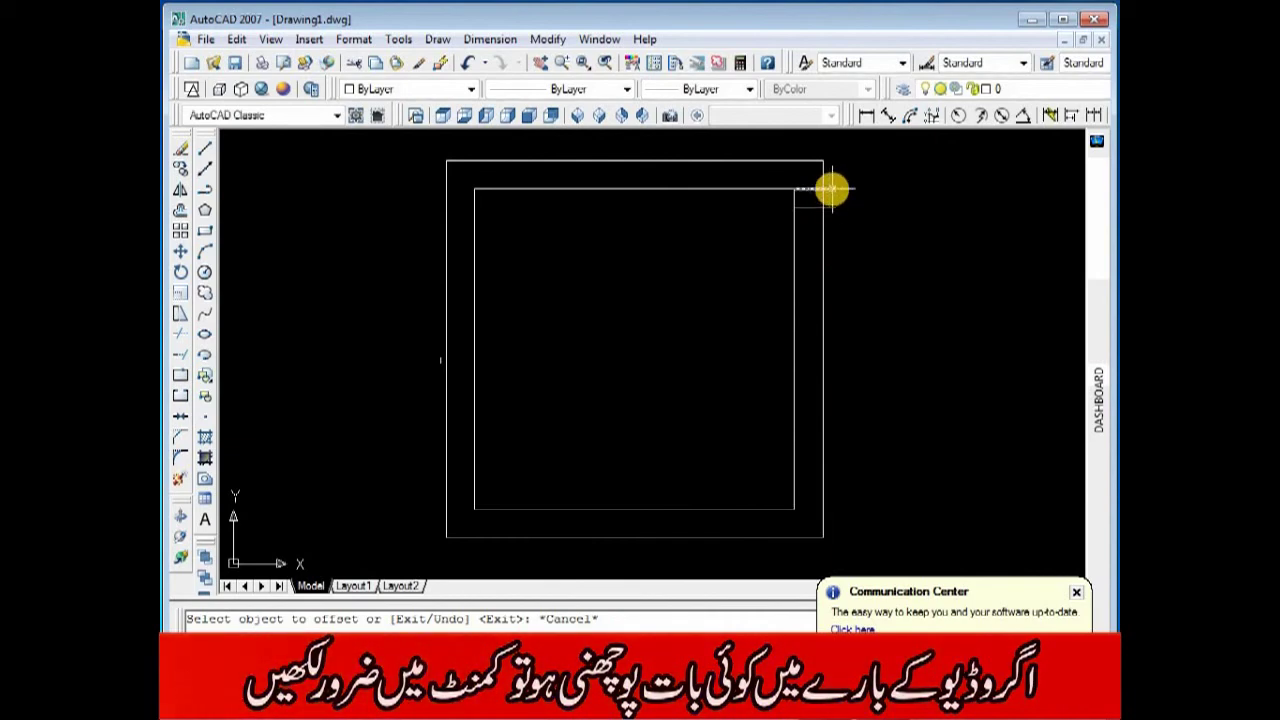
Delete the original short line at the inner square's upper-right corner
click(830, 189)
key(Delete)
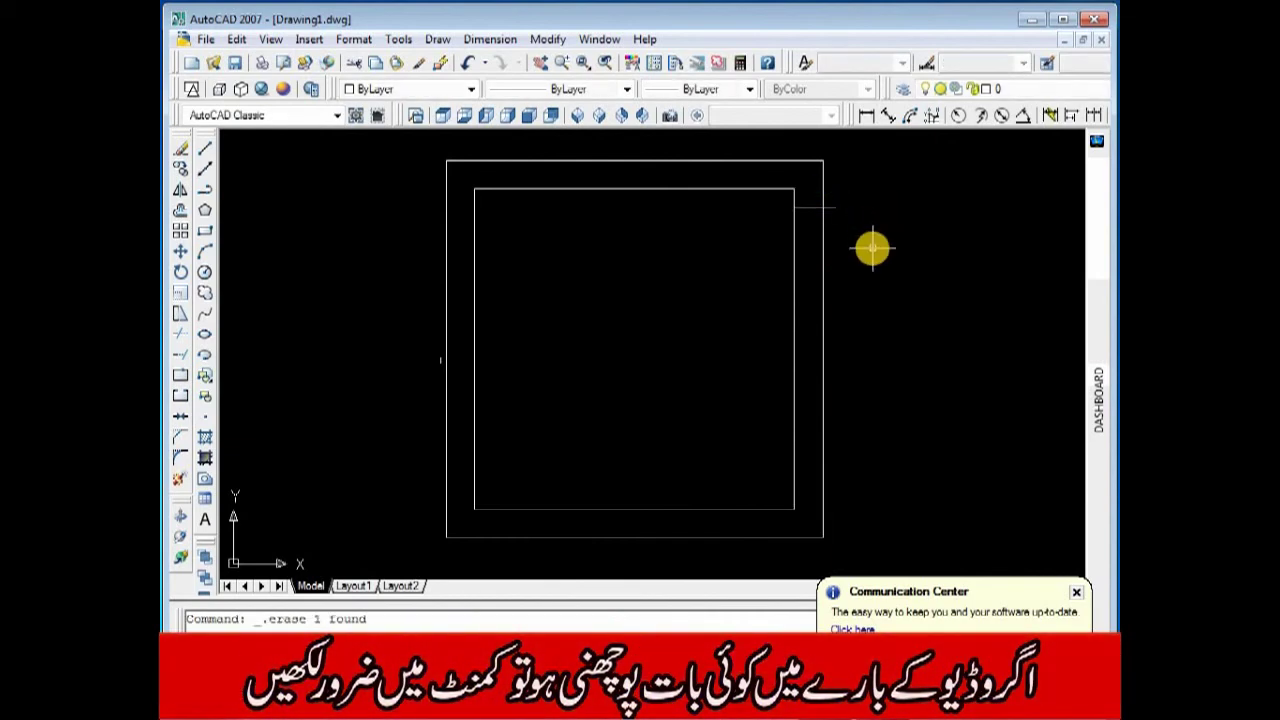
key(Escape)
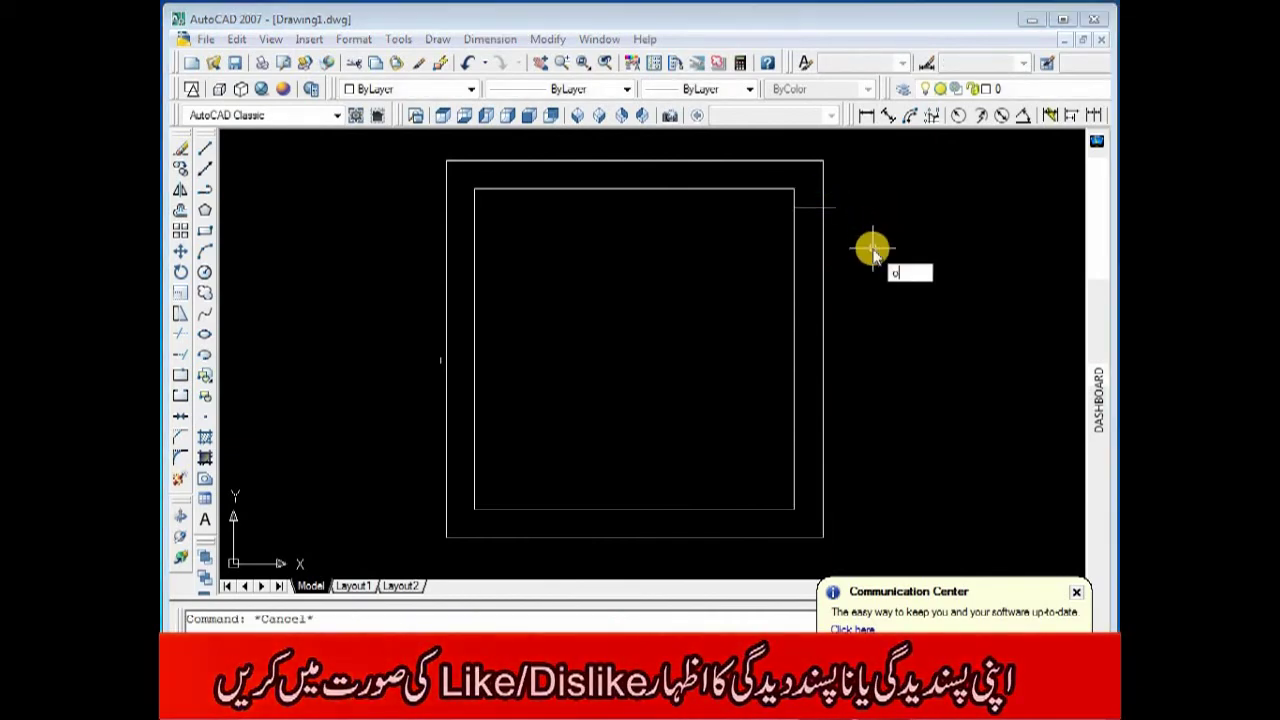
Offset the remaining short line across the right wall 4' downward to mark the opening's other side
key(Return)
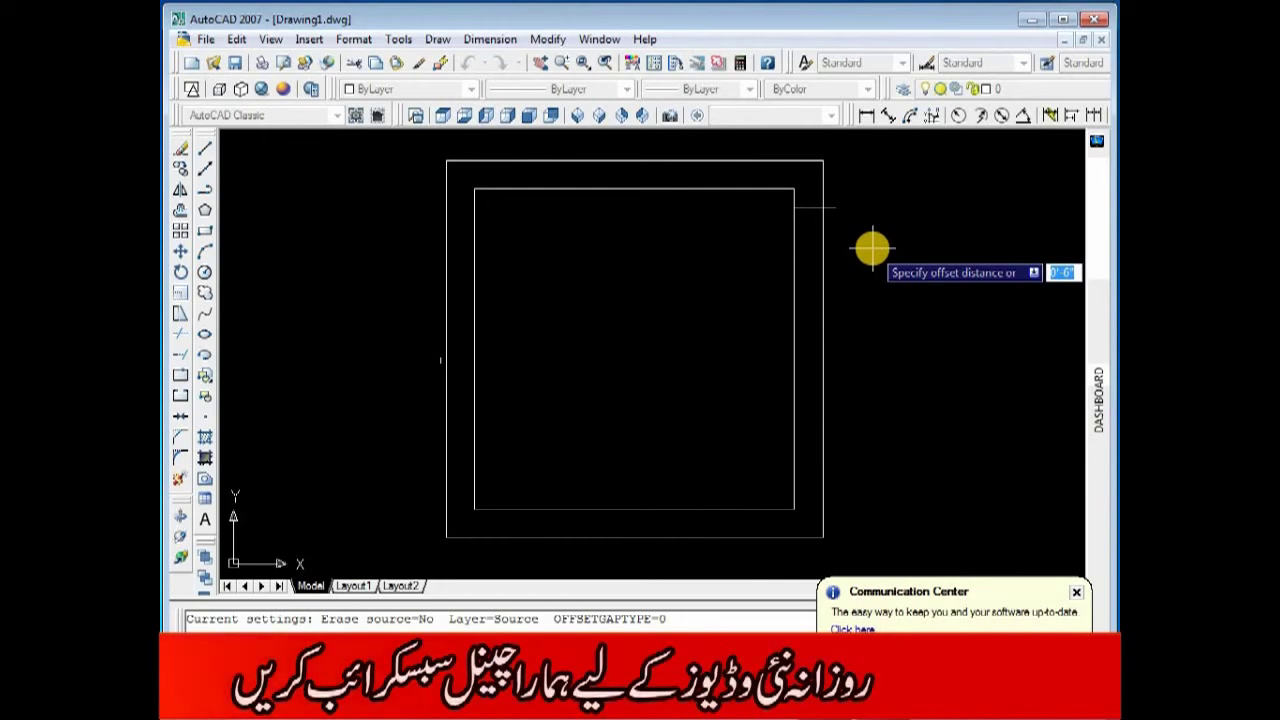
text(4)
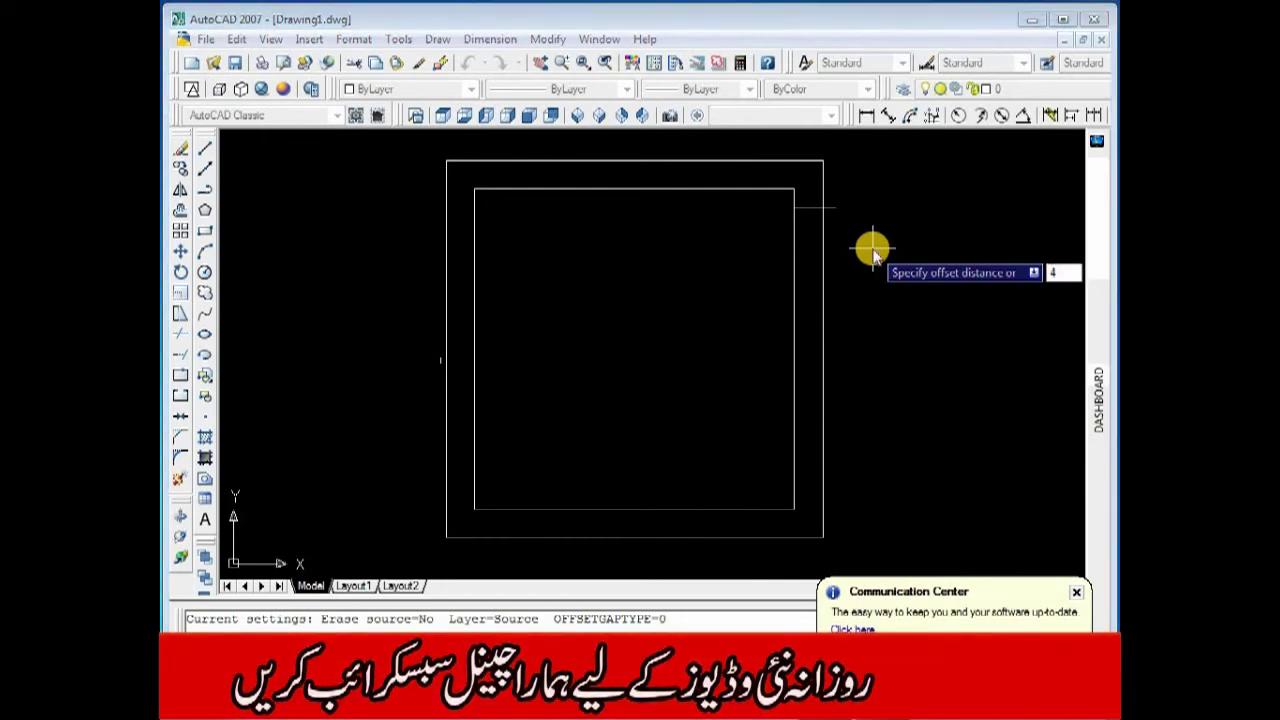
key(Return)
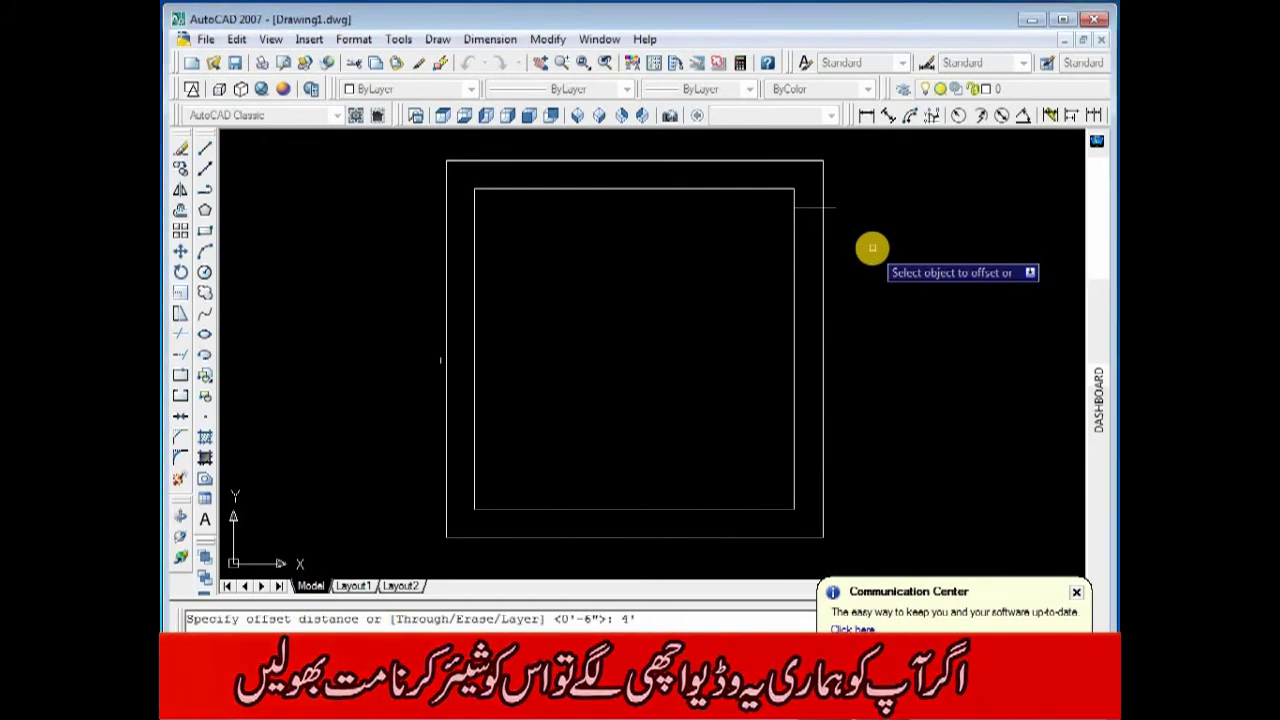
click(829, 208)
click(833, 218)
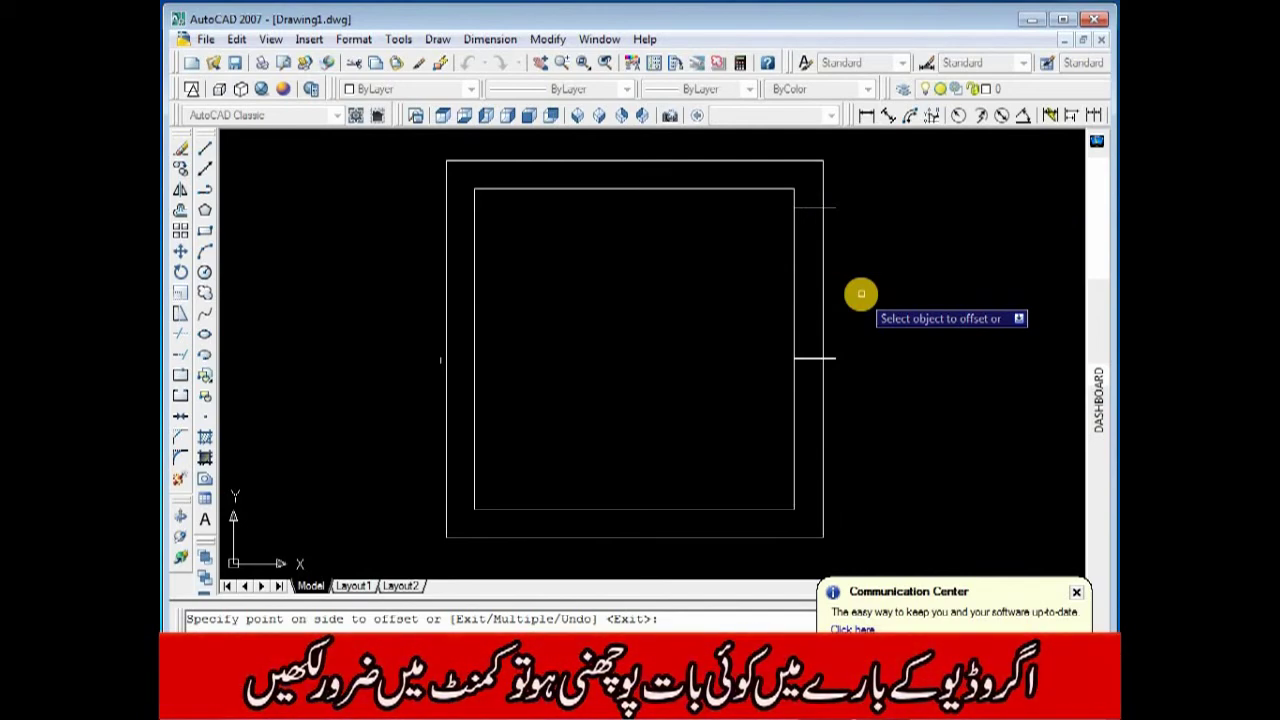
key(Escape)
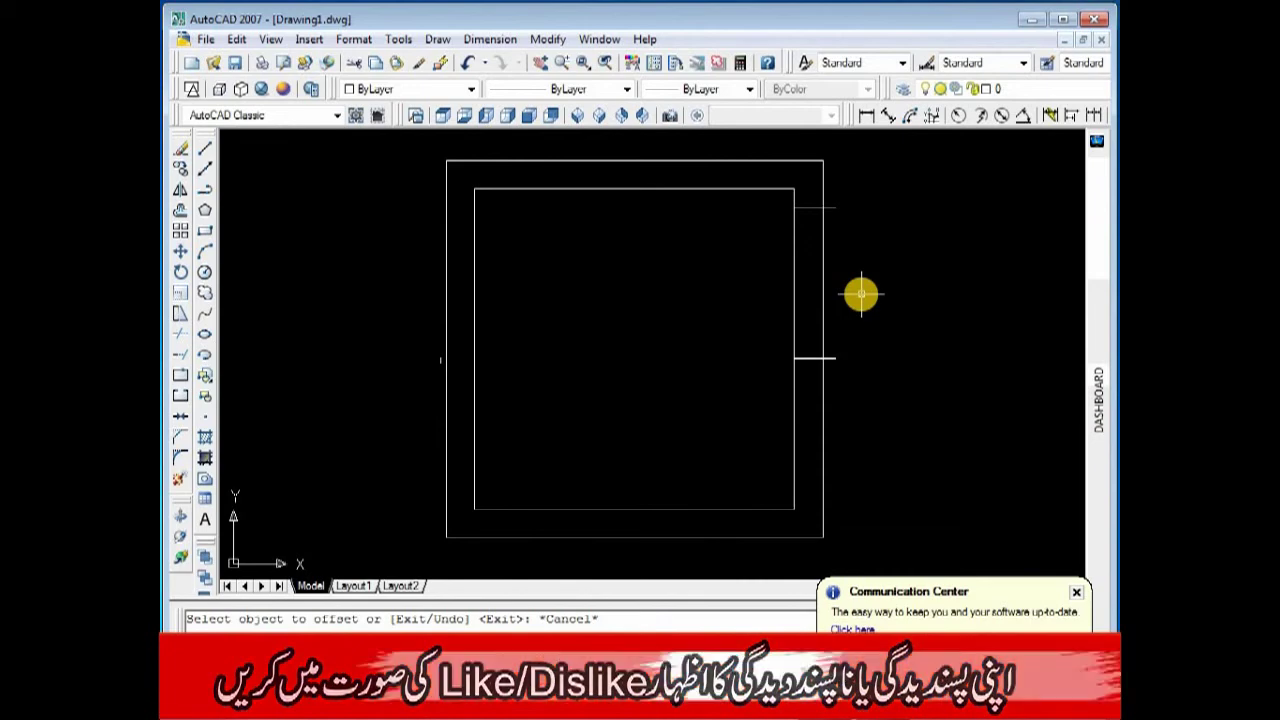
Trim the right wall's outer and inner lines between the two short lines, and the short lines' overhanging ends, to cut the opening
text(tr)
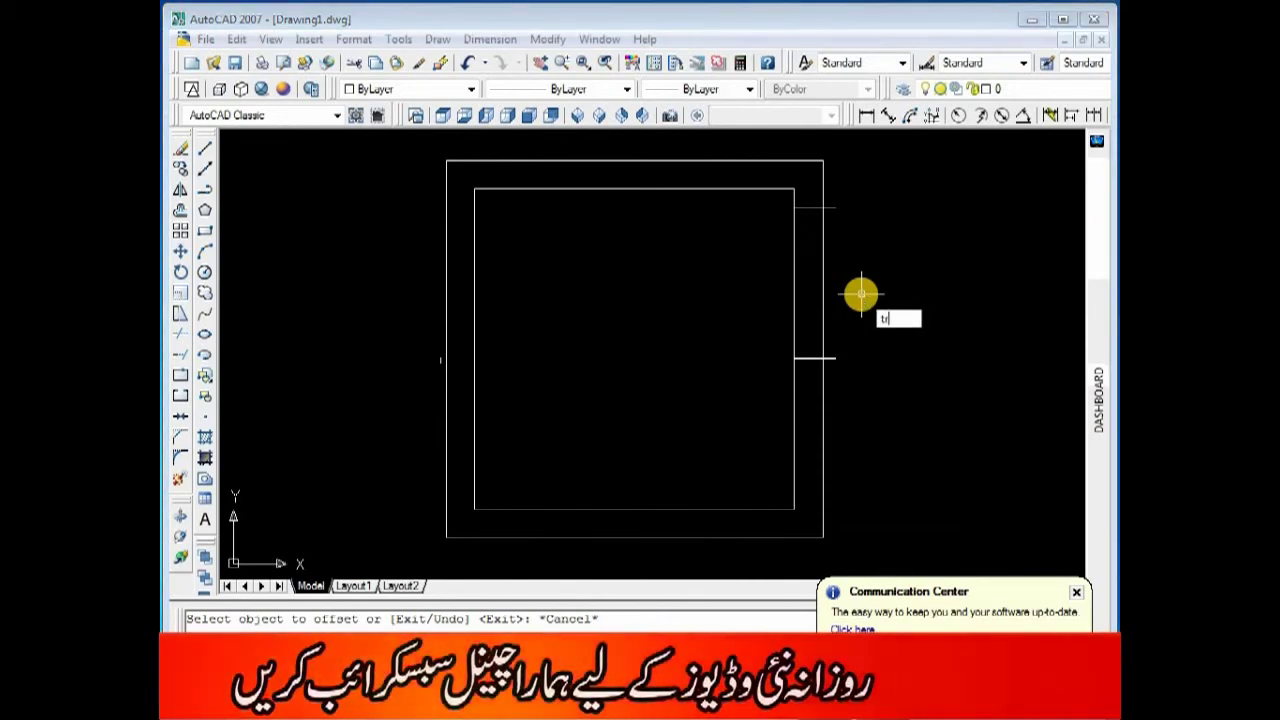
key(Return)
key(Return)
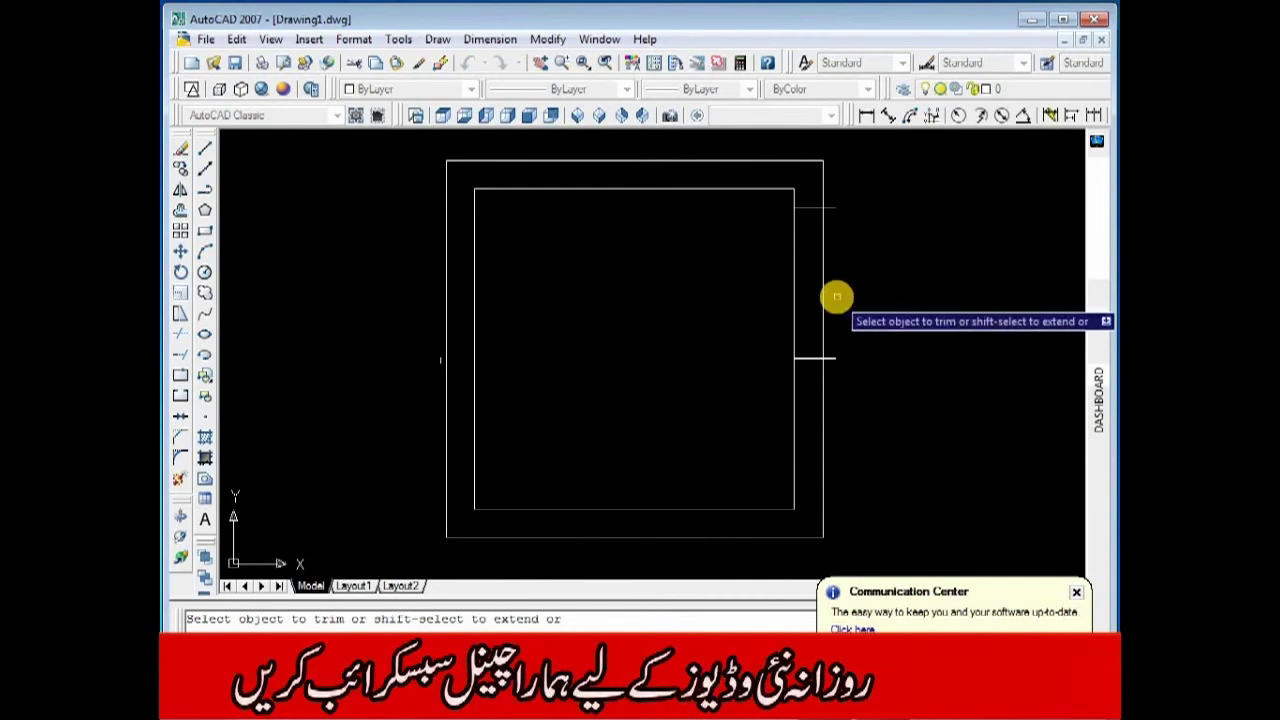
click(822, 291)
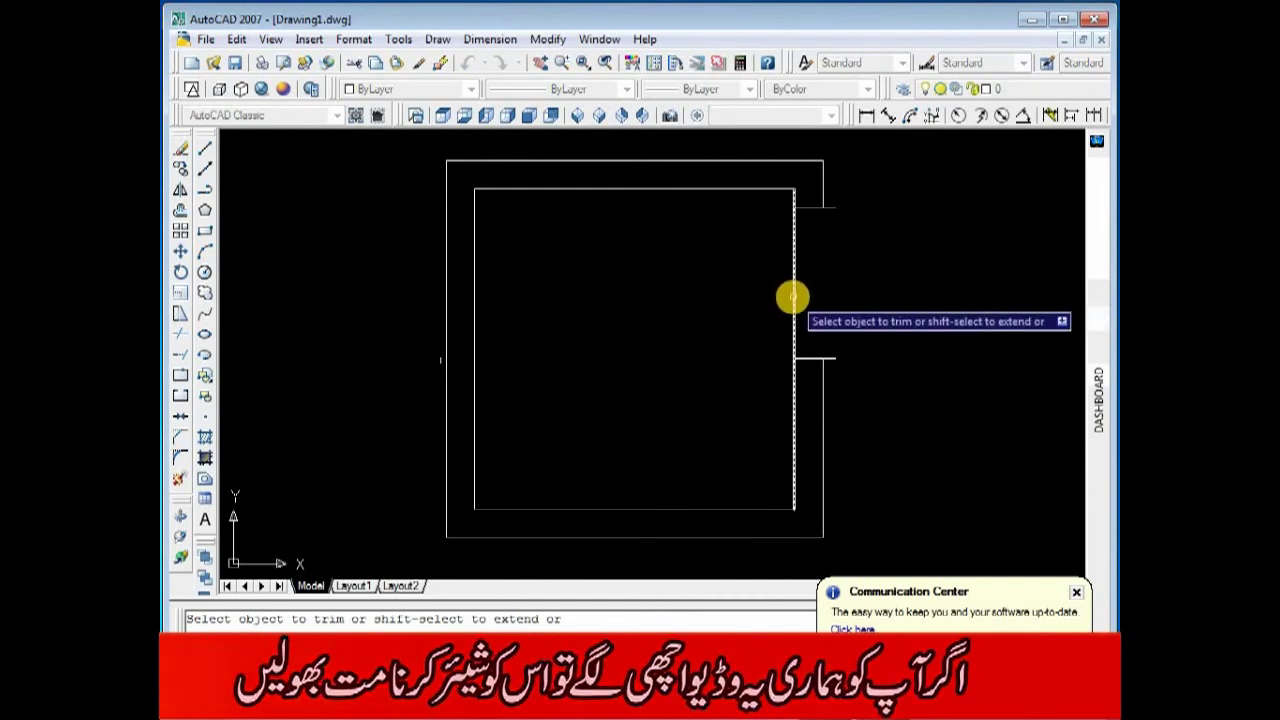
click(794, 293)
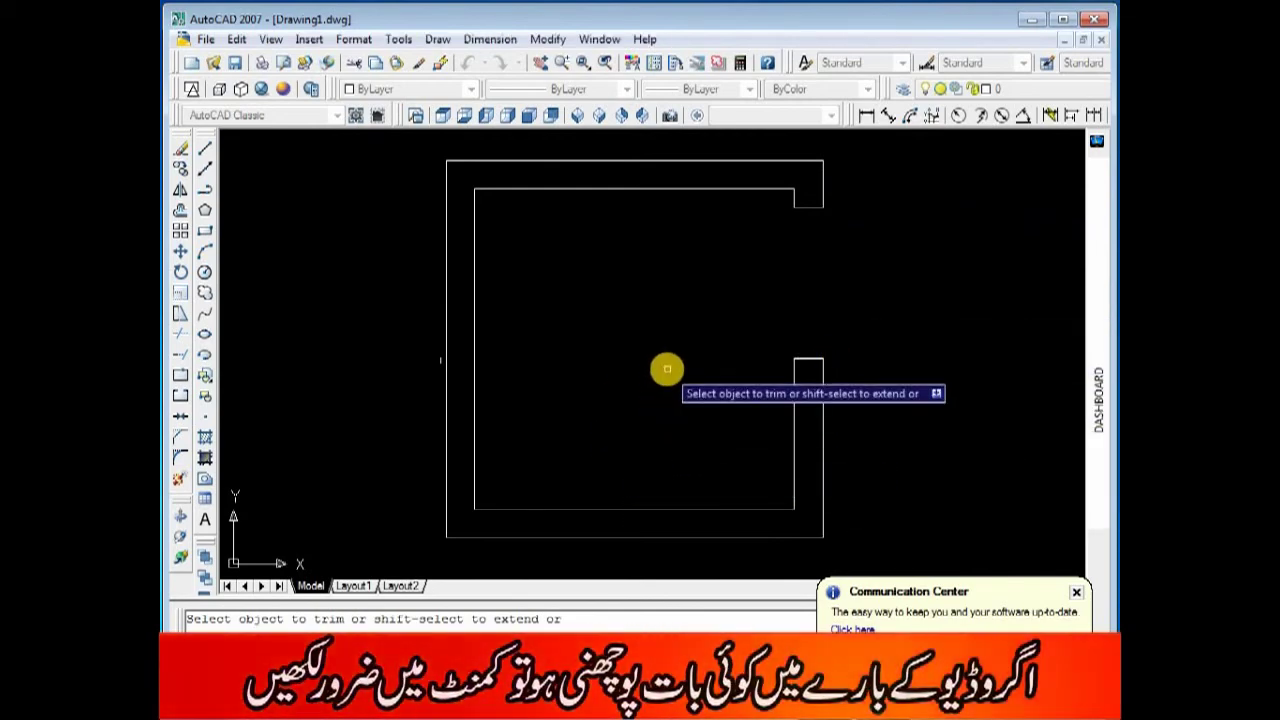
End trimming and dismiss the Communication Center notification
key(Escape)
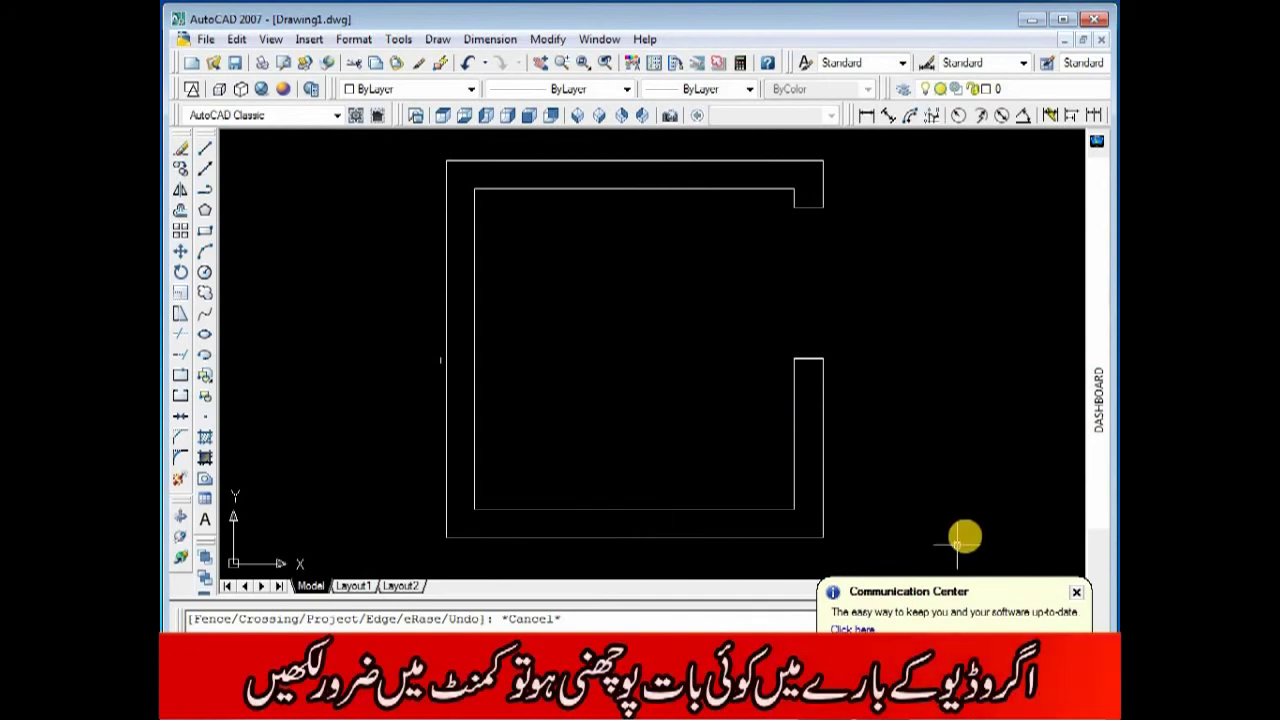
click(1078, 598)
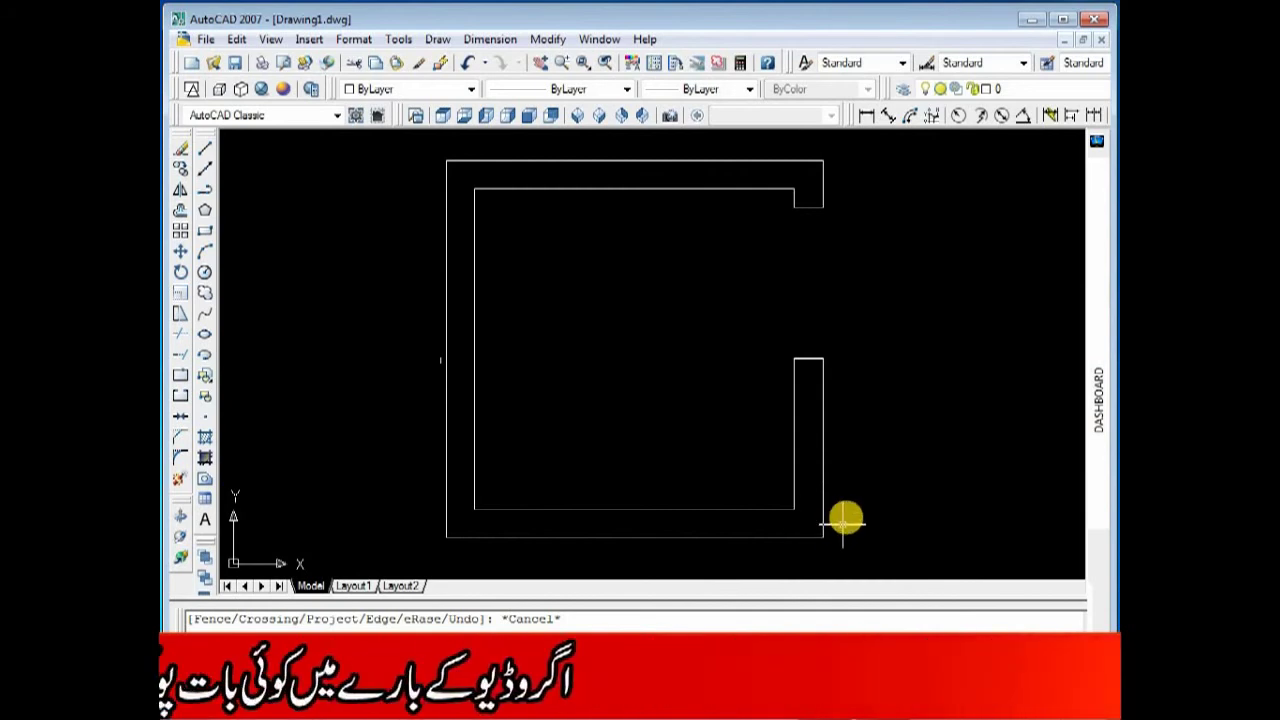
key(Escape)
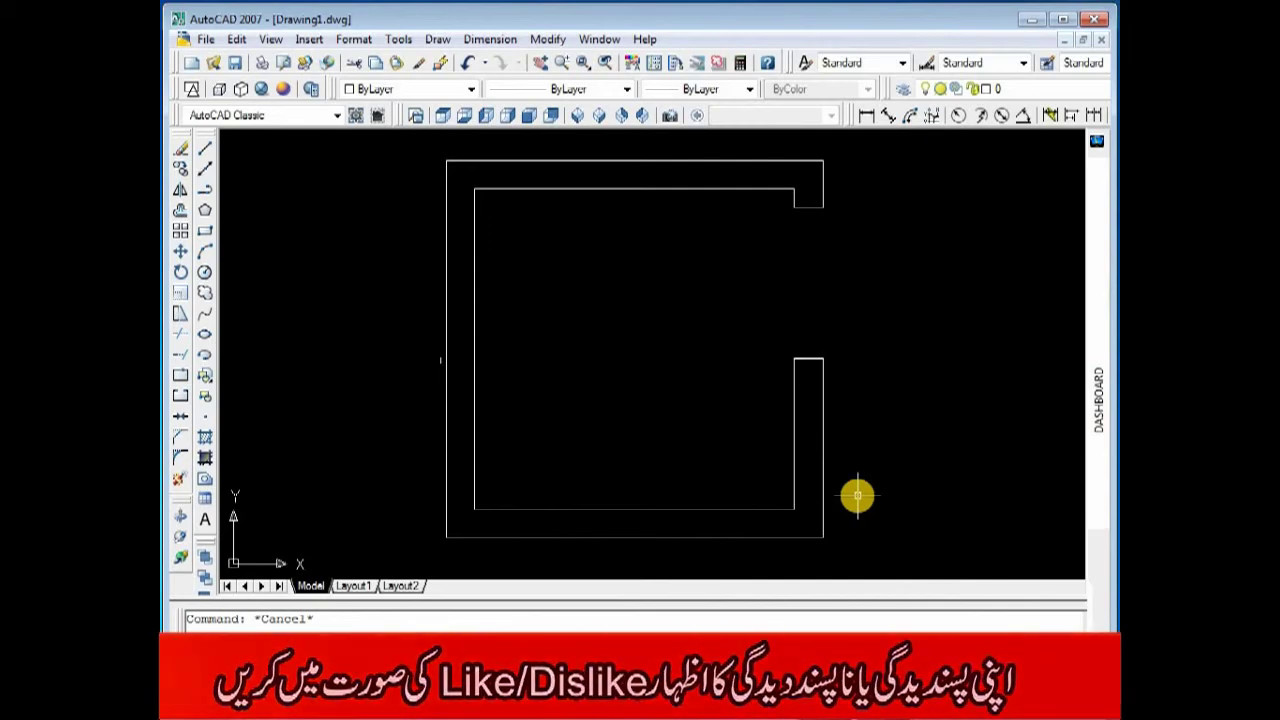
Draw short lines across both walls from the room's inner lower-right corner, one to the outer right line and one to the outer bottom line
key(l)
key(Return)
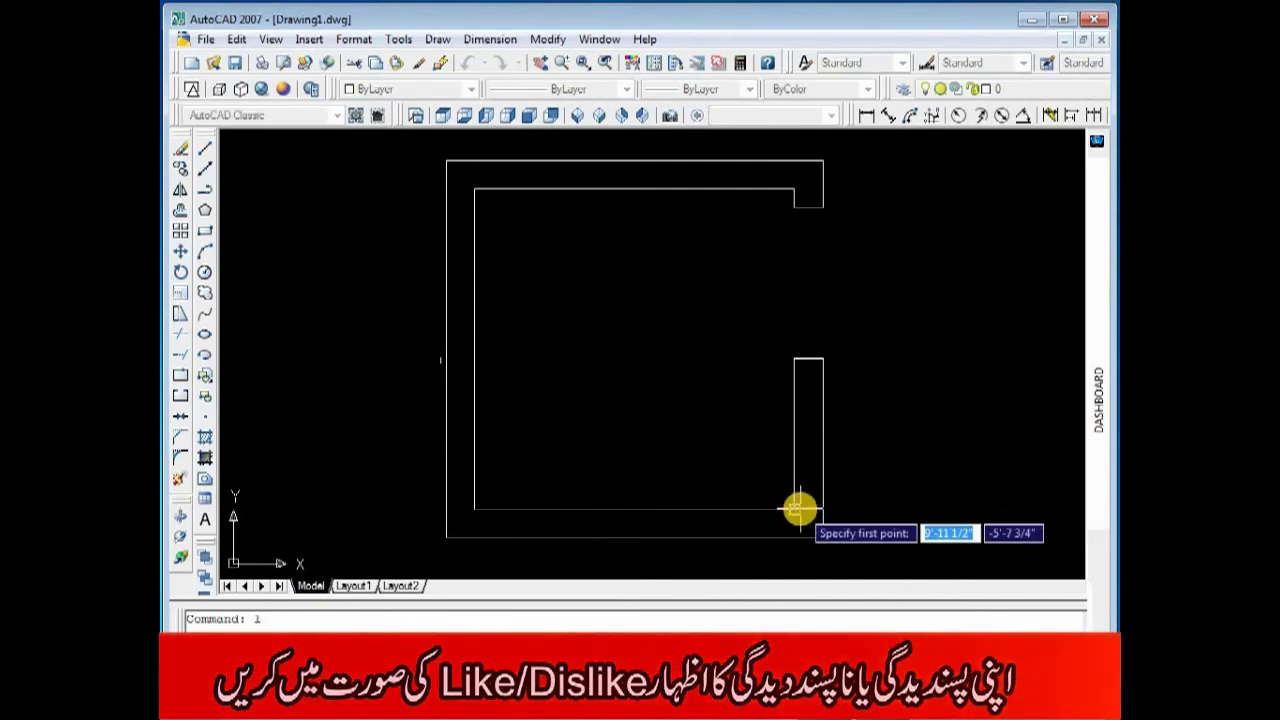
click(799, 510)
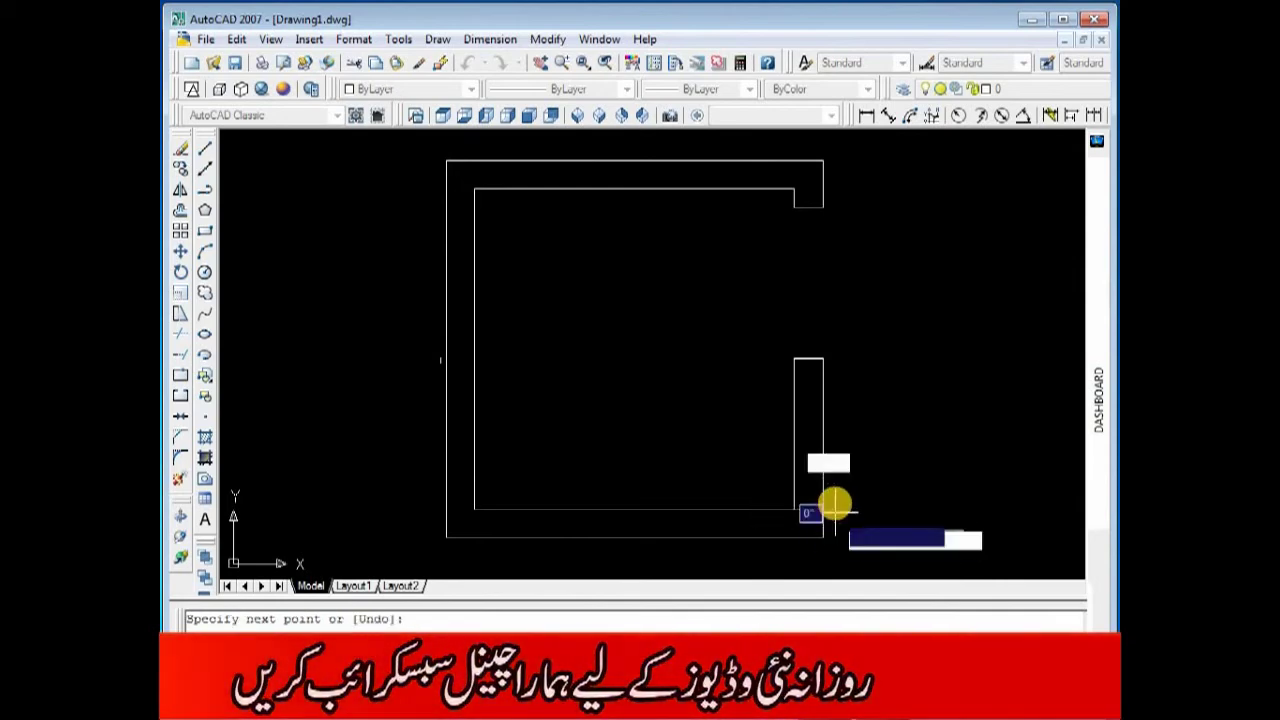
key(Escape)
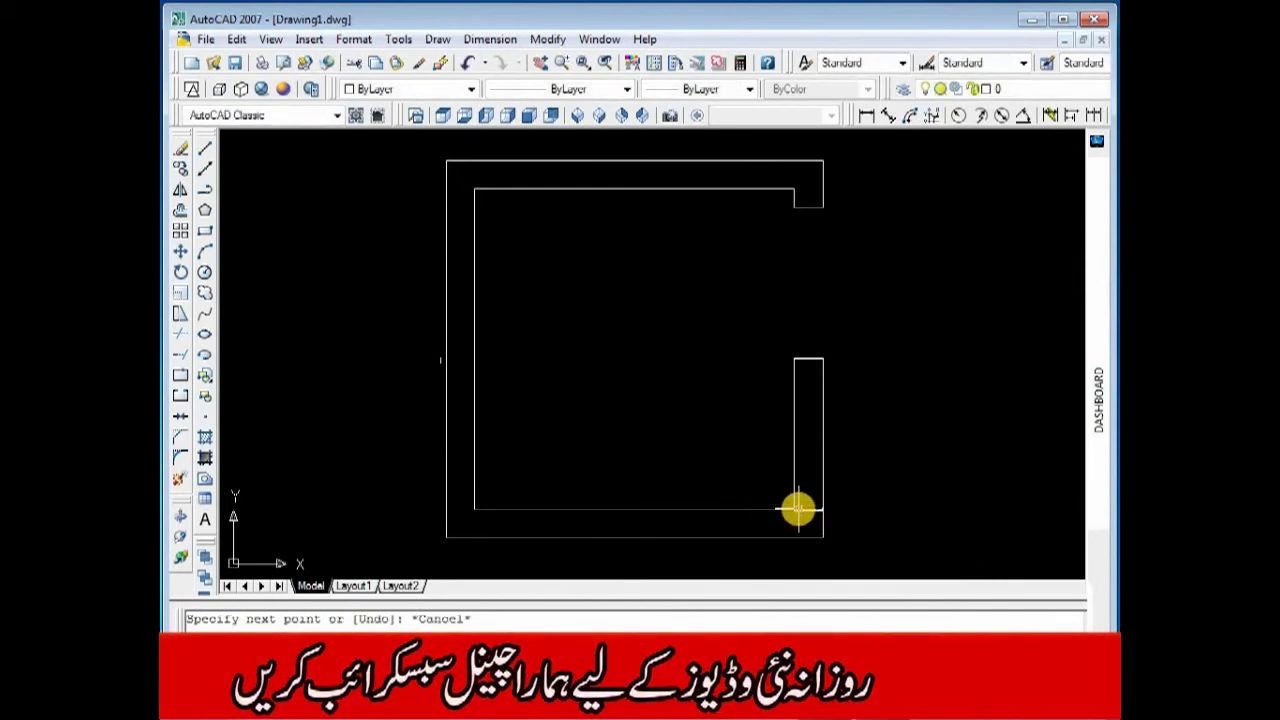
key(Return)
click(797, 510)
click(793, 537)
key(Escape)
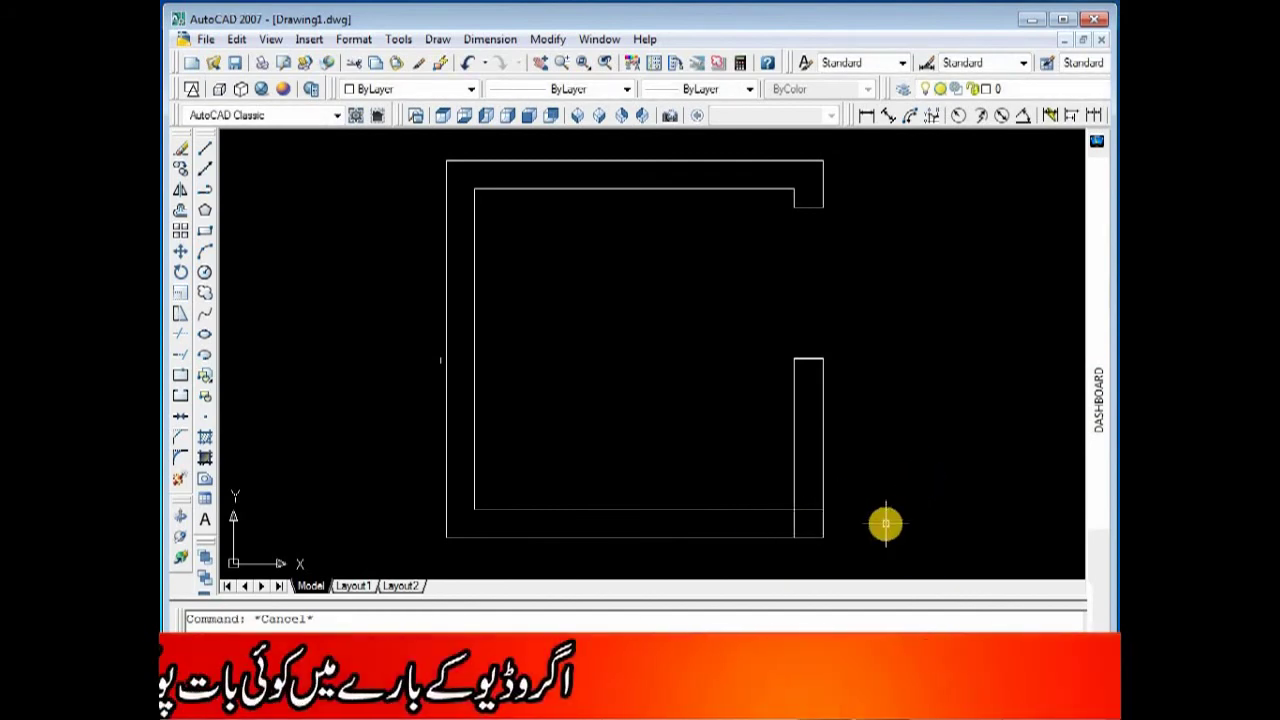
Offset the corner's short horizontal line 1' upward and its short vertical line 1' to the left
text(o)
key(Return)
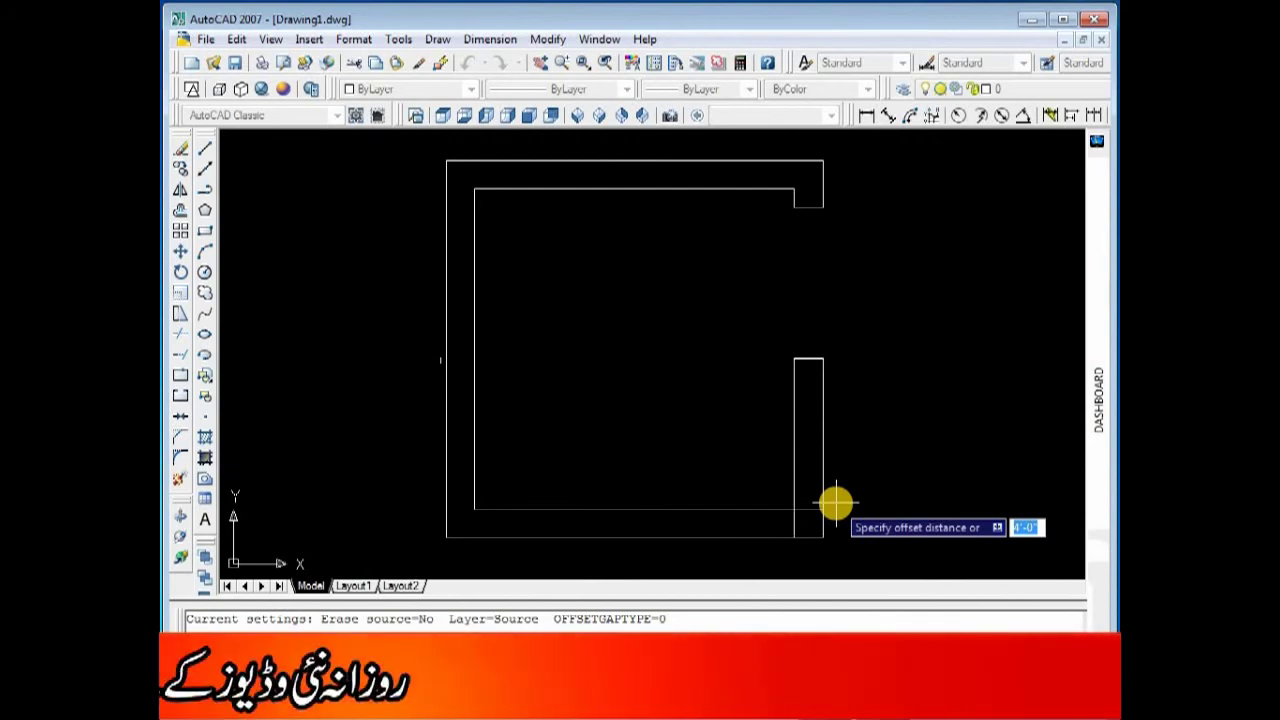
text(1)
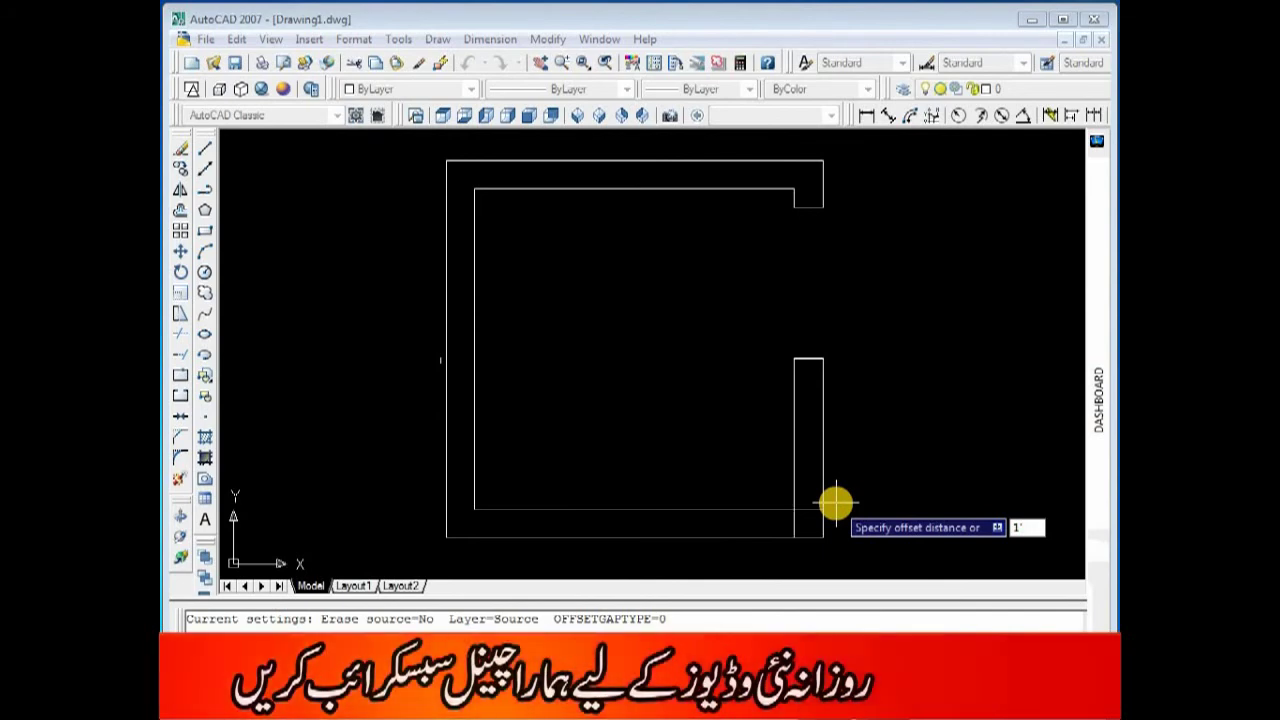
text(')
key(Return)
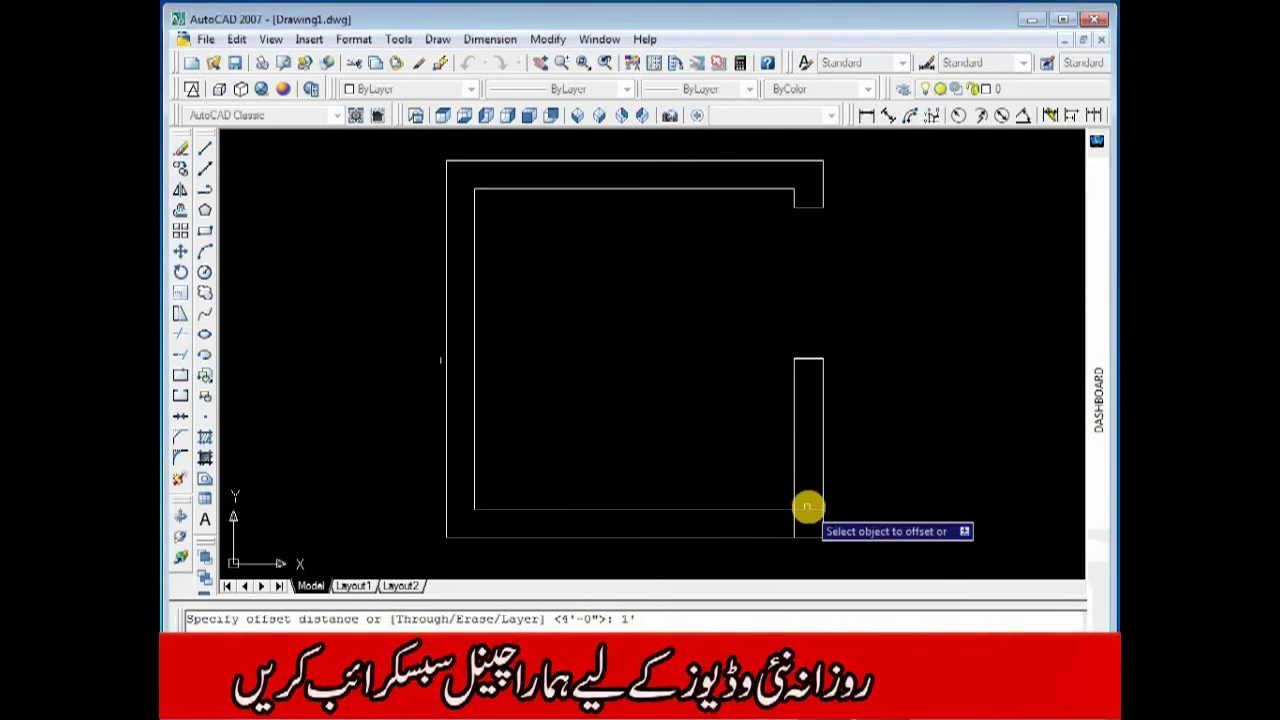
click(821, 482)
click(803, 486)
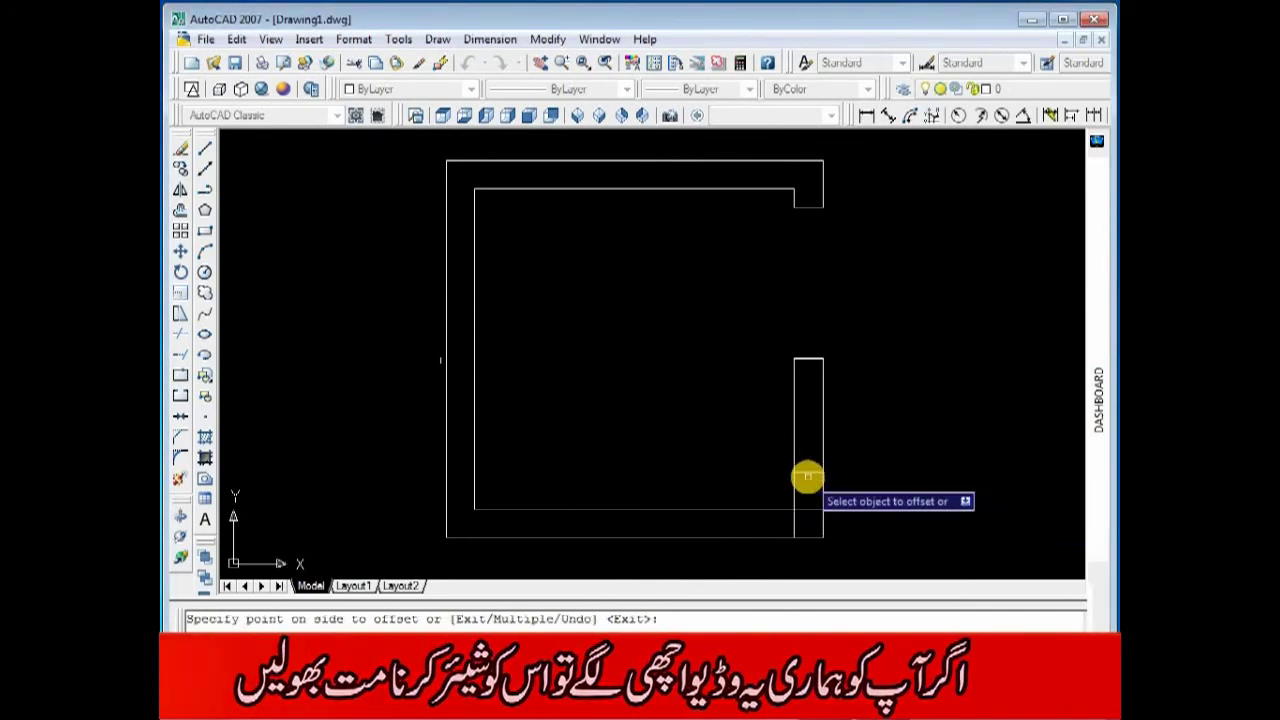
click(789, 530)
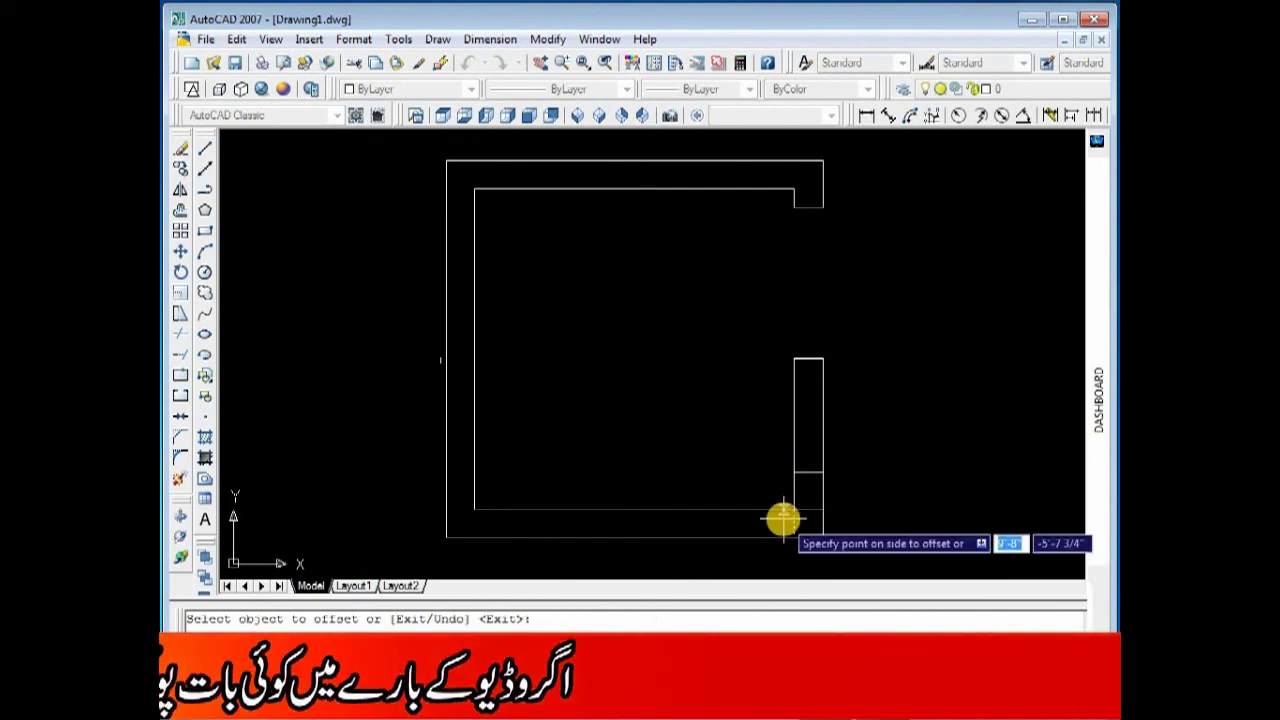
click(761, 526)
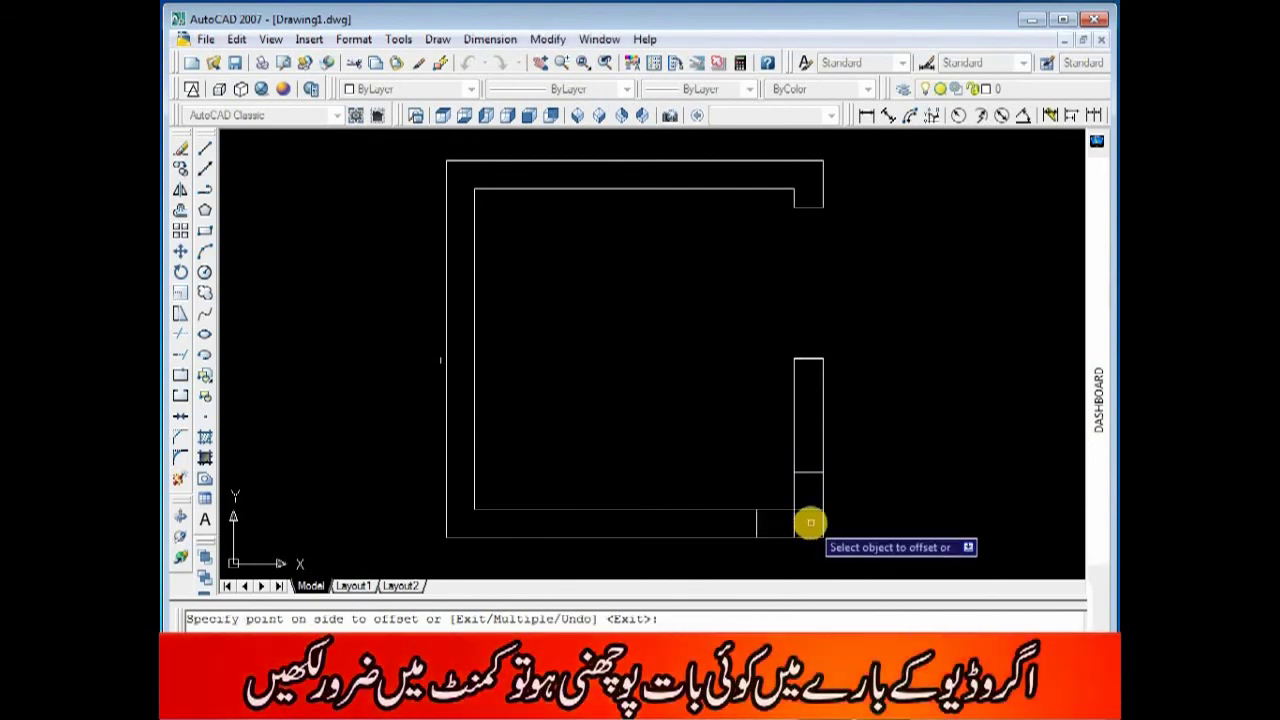
key(Escape)
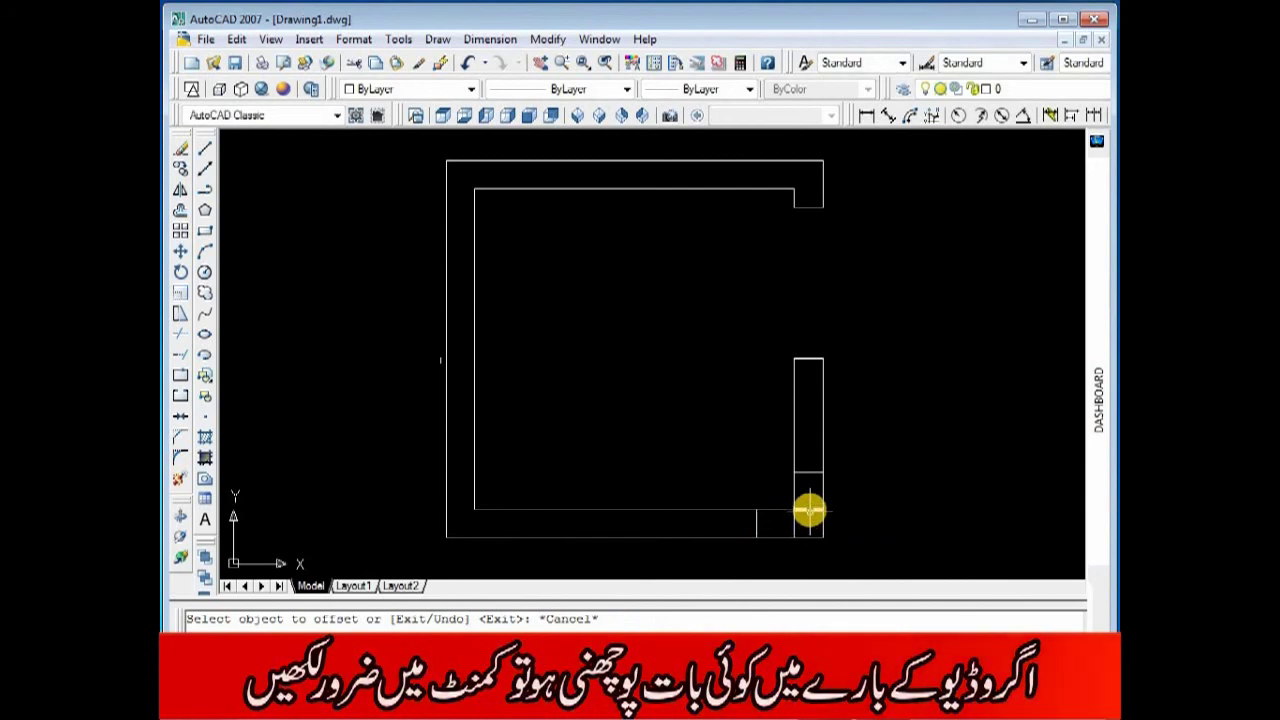
Delete the two original short lines at the inner lower-right corner, keeping their 1' offsets
click(809, 510)
key(Delete)
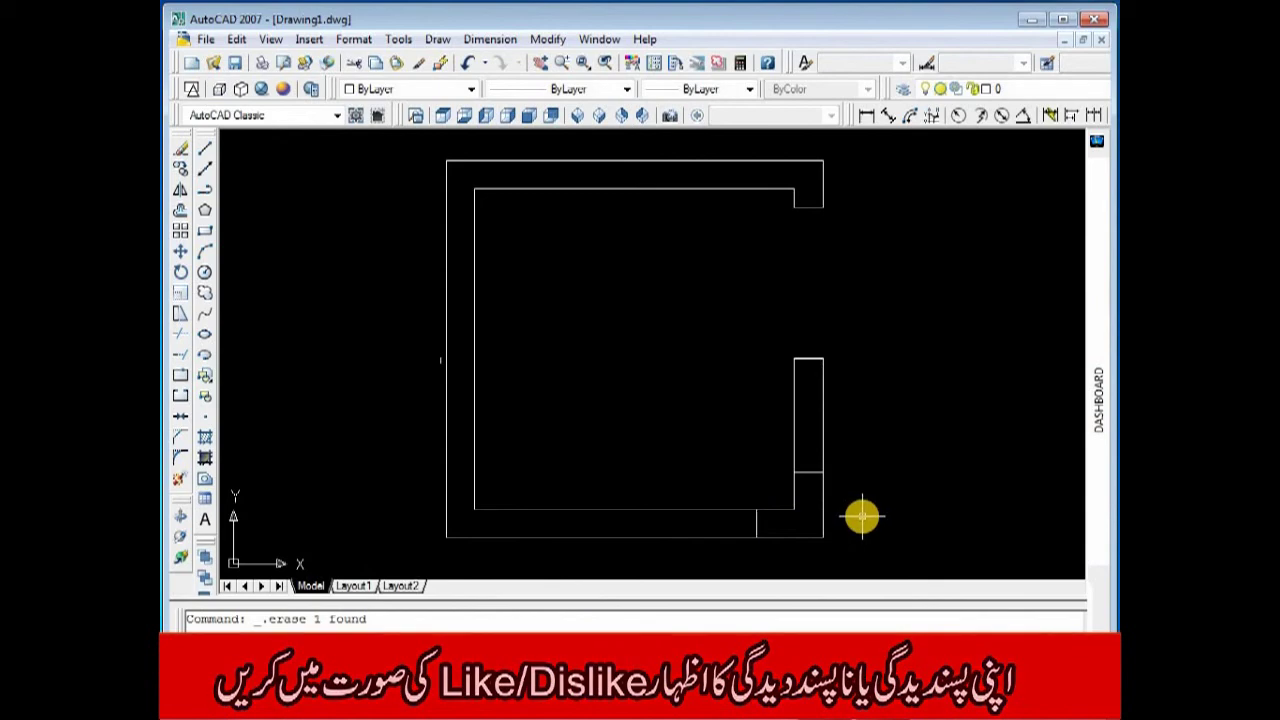
key(Escape)
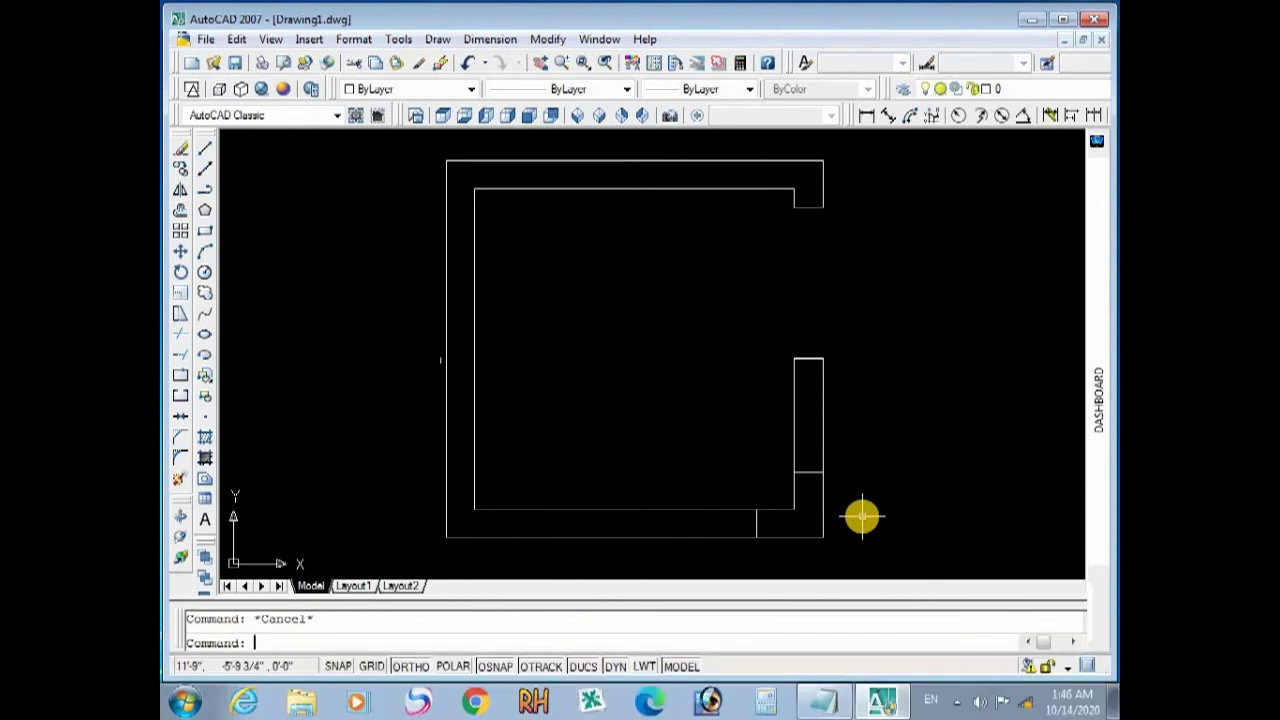
Trim the wall lines around the lower-right corner back to the two offset lines to open the corner
text(tr)
key(Return)
key(Return)
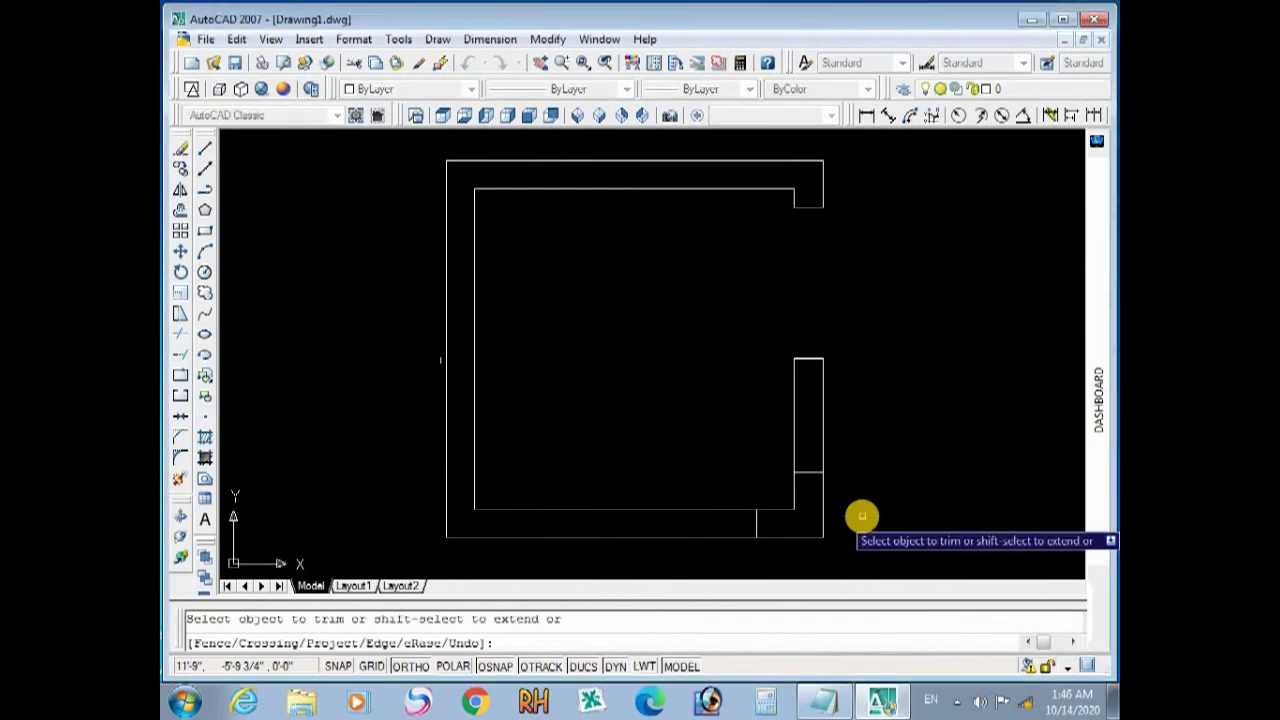
click(822, 519)
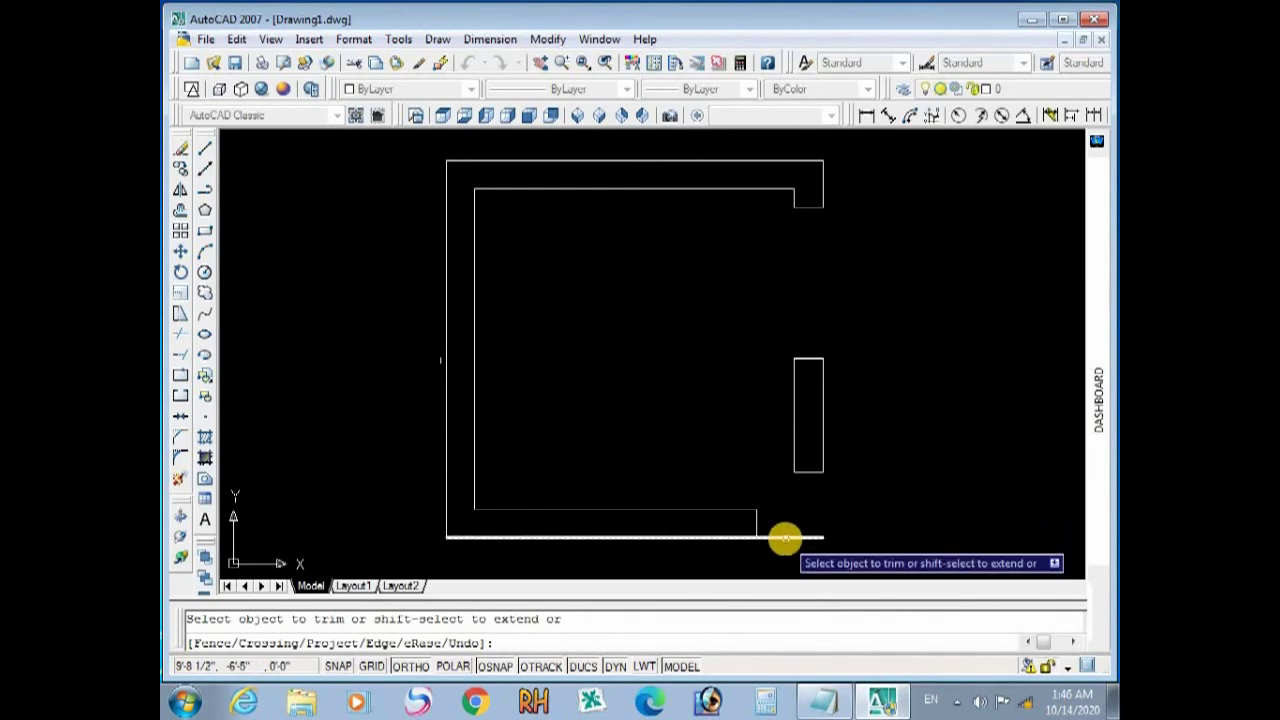
click(781, 537)
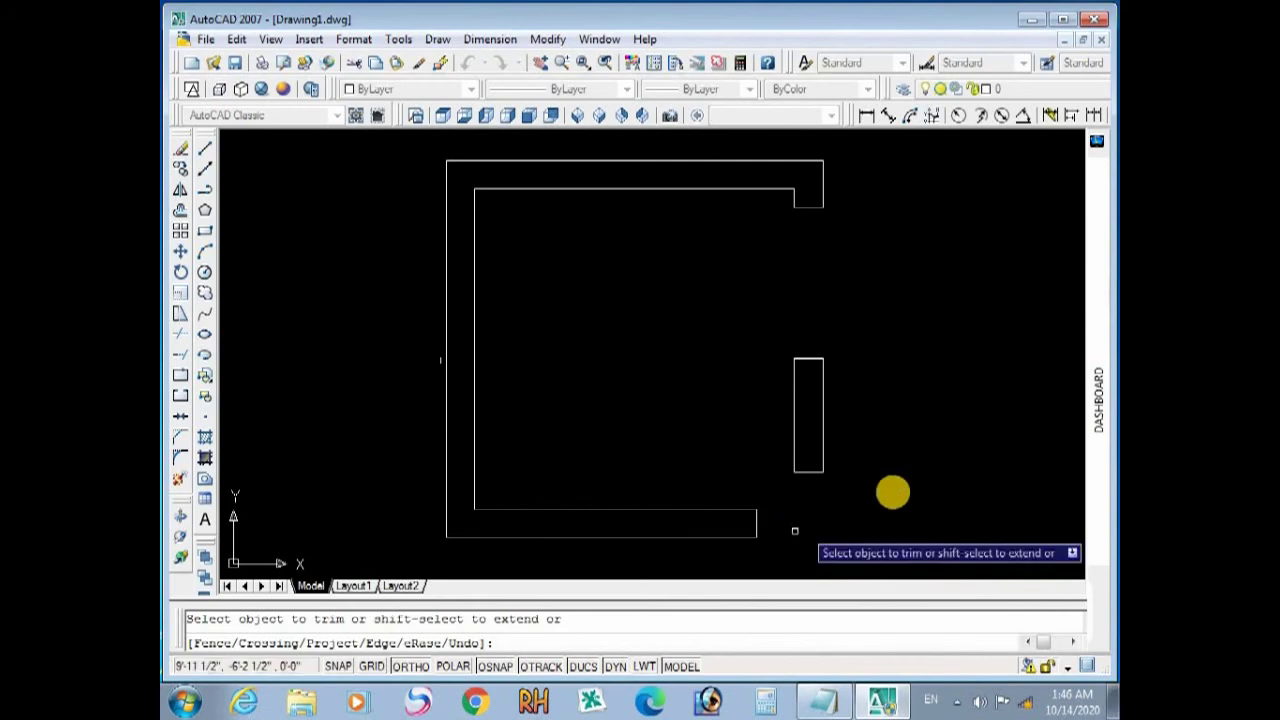
key(Escape)
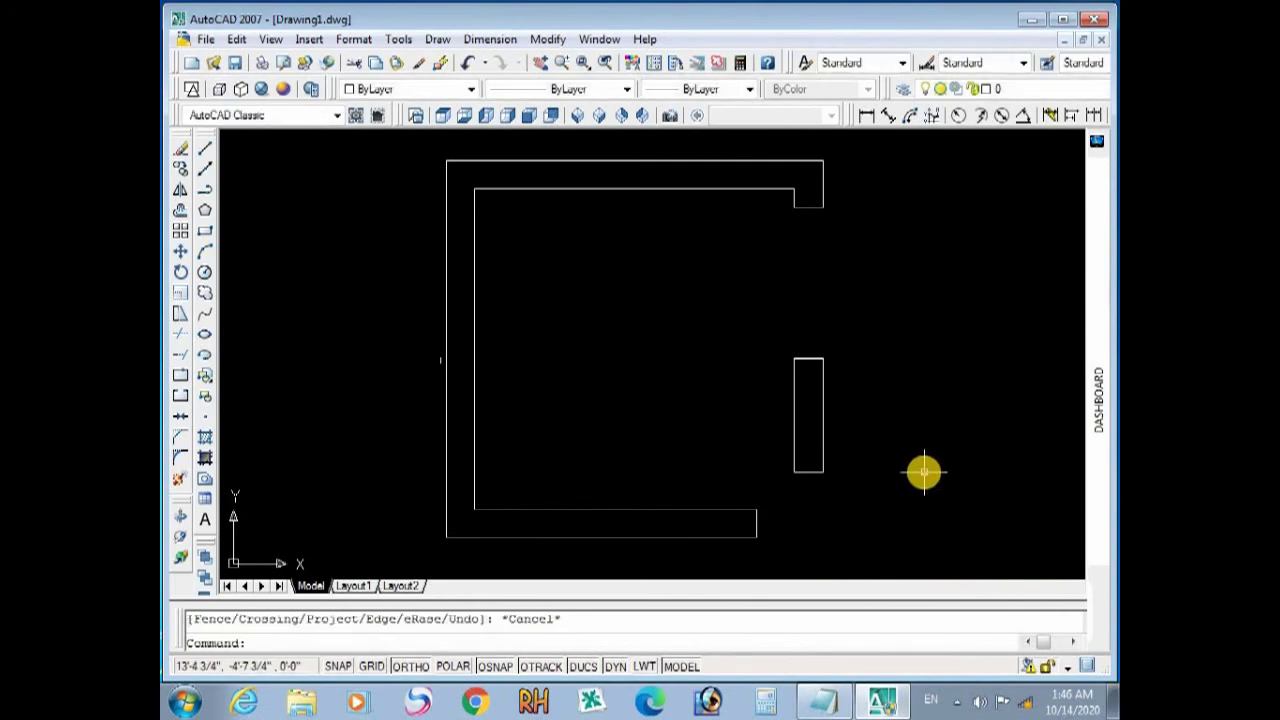
Draw two vertical lines about 1' long downward from the lower corners of the right wall segment
text(l)
key(Return)
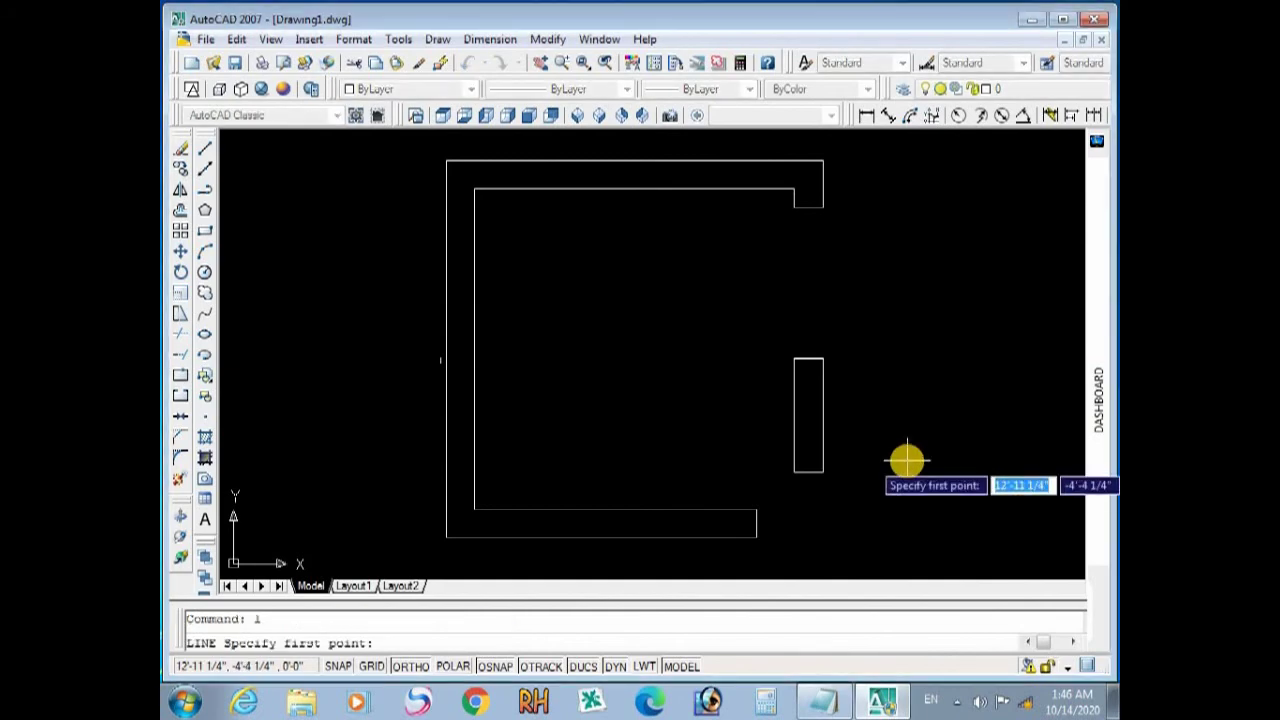
click(822, 473)
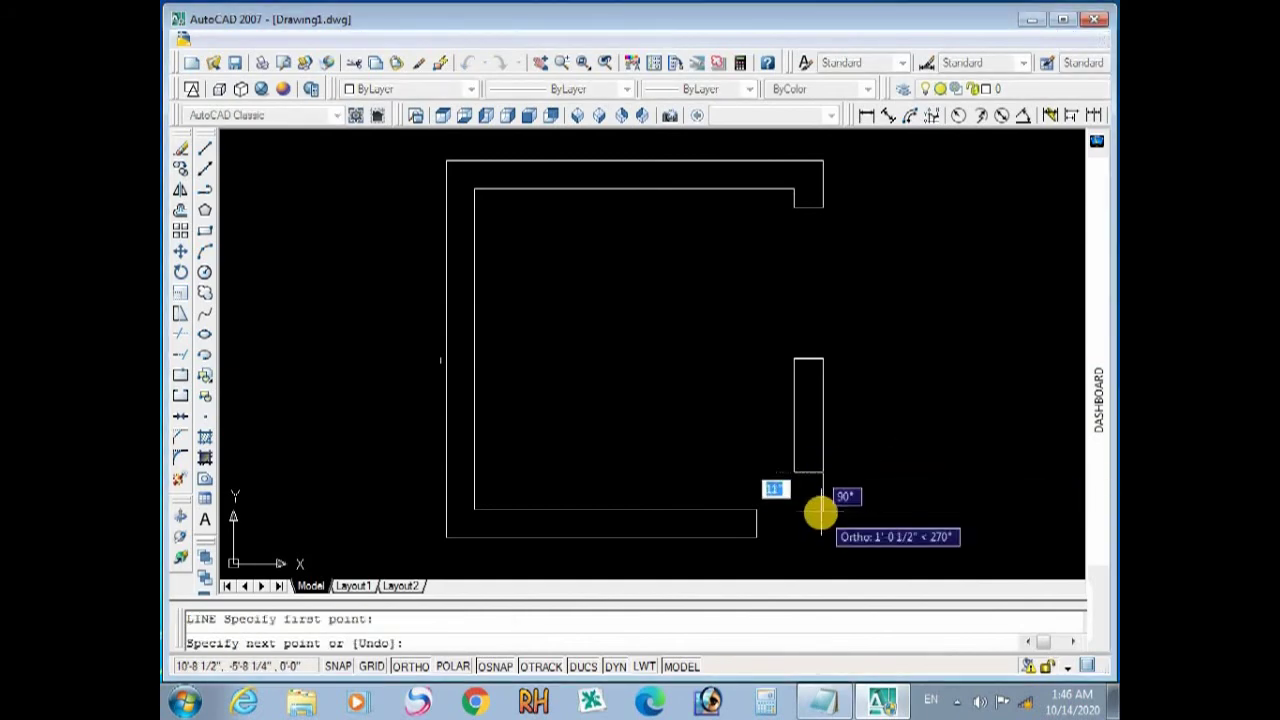
click(820, 512)
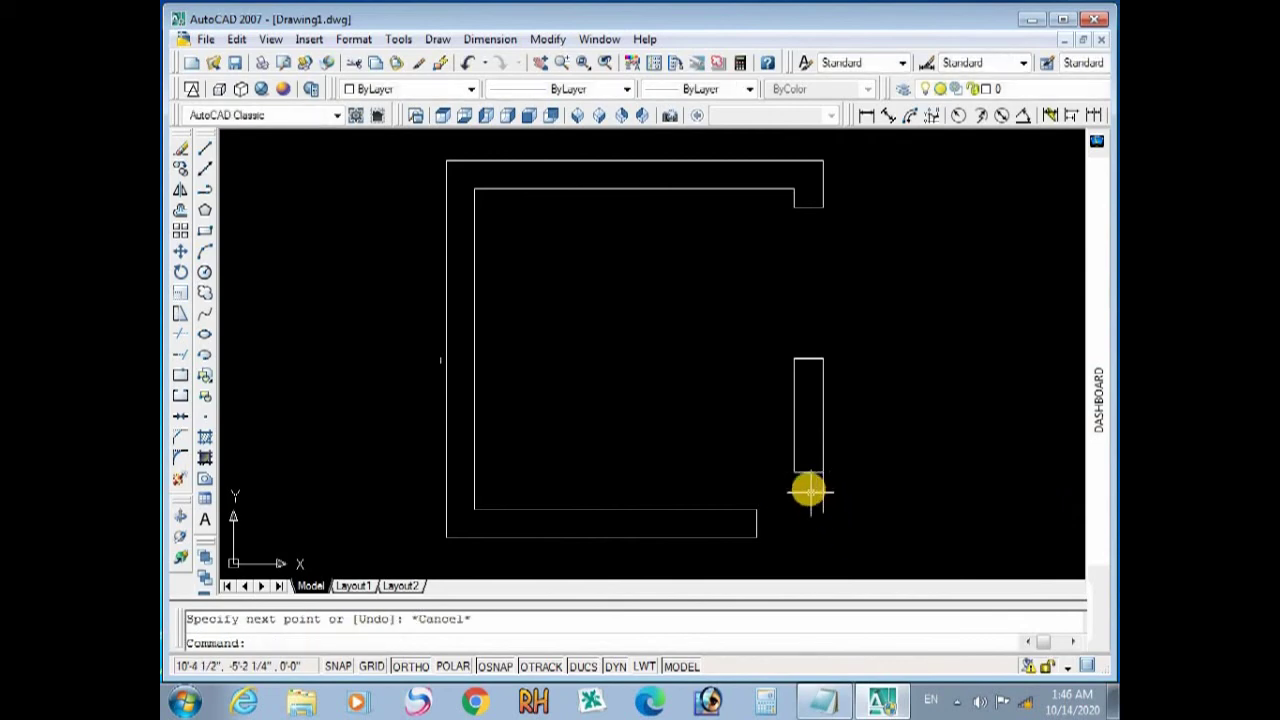
key(Return)
click(792, 471)
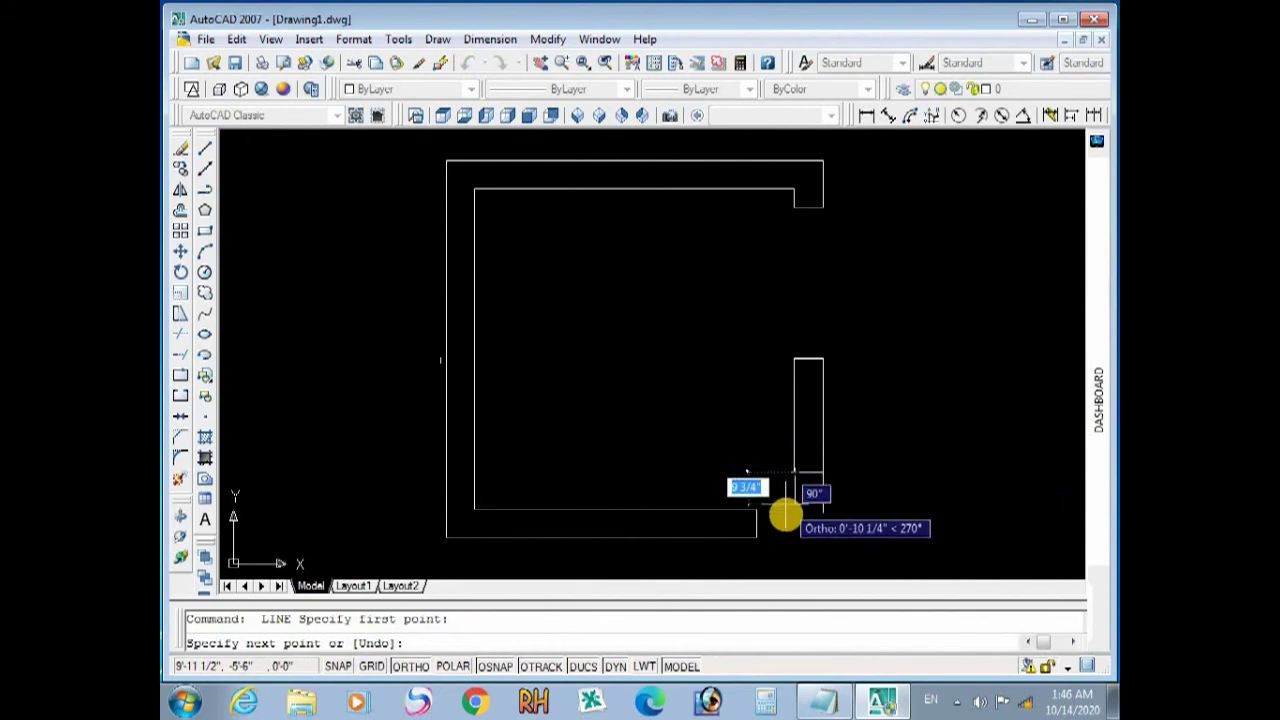
click(786, 509)
key(Escape)
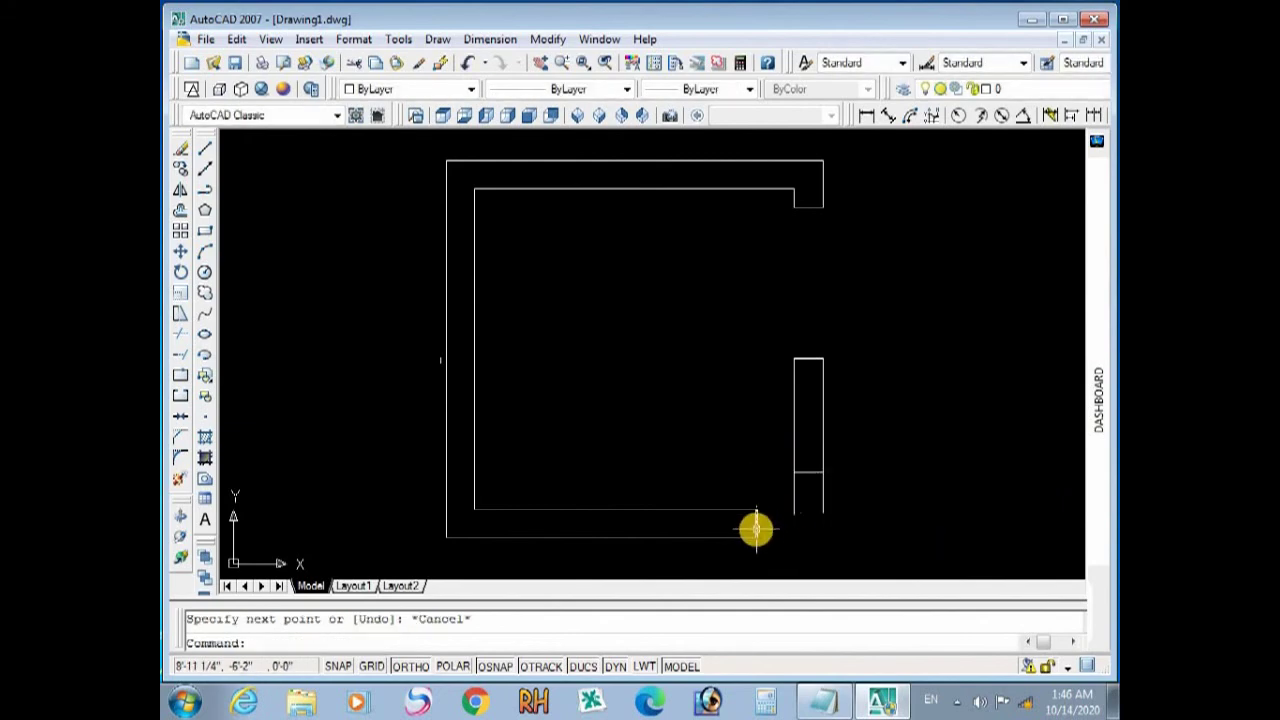
Draw two horizontal lines rightward from the cut end of the bottom wall, the outer one about 1'-1 1/2" long
key(Return)
click(757, 529)
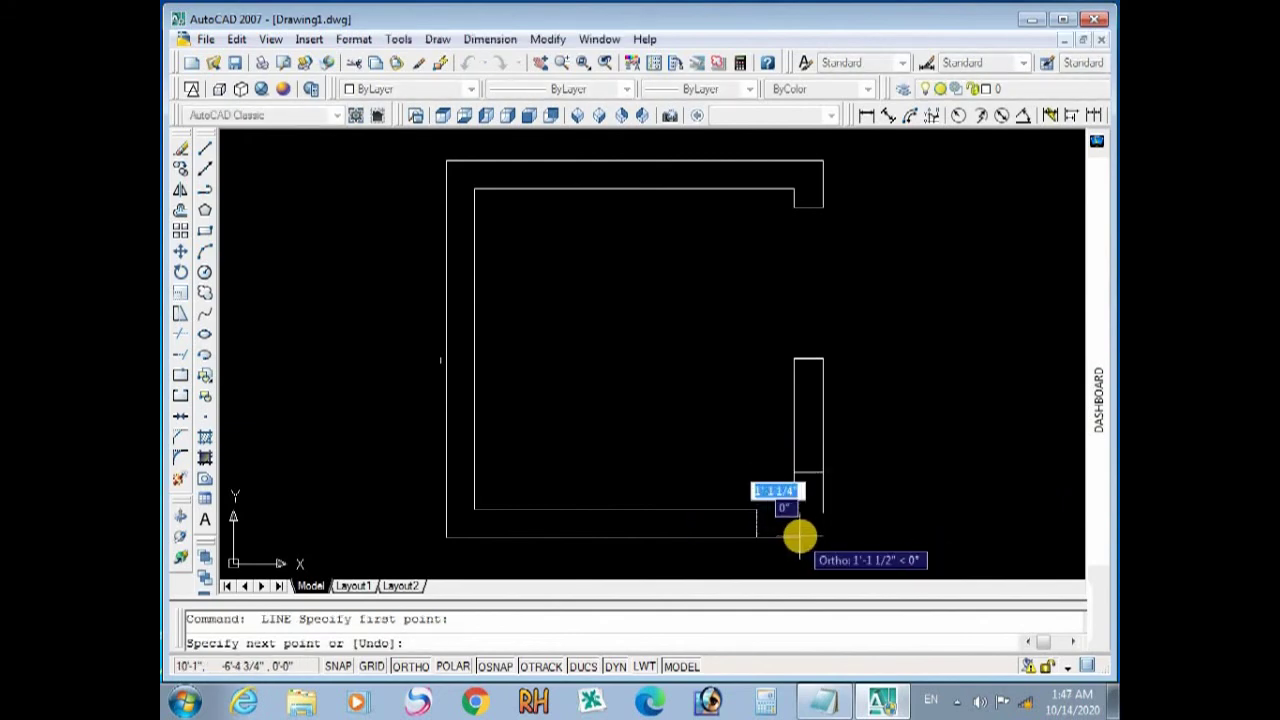
key(Escape)
key(Return)
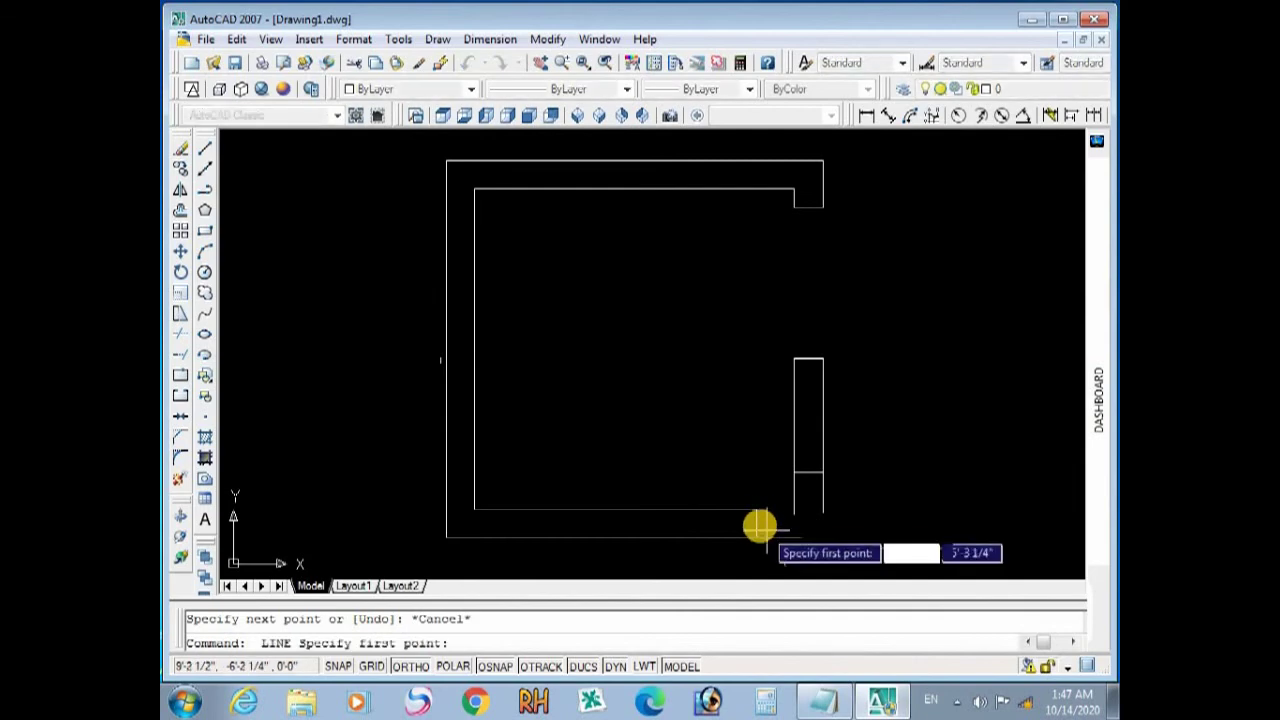
click(756, 516)
key(Escape)
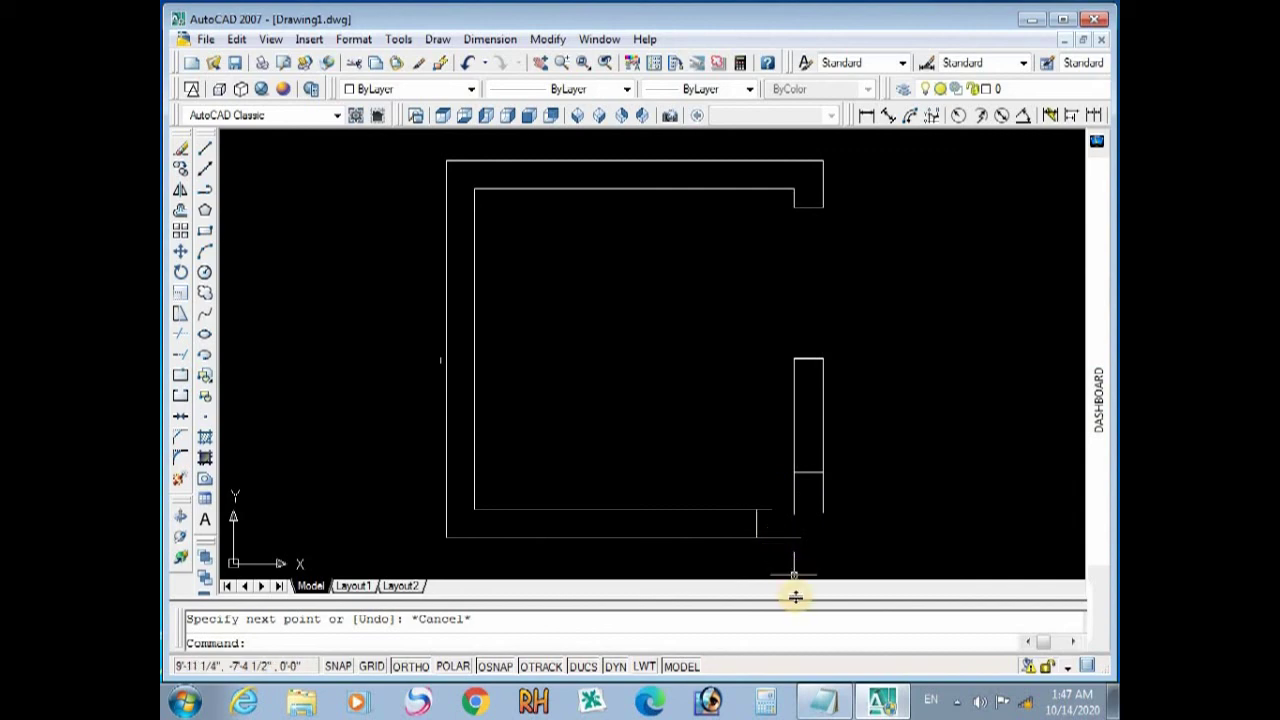
Offset the inner vertical window line at the end of the right wall rightward twice, 3" each time
key(Return)
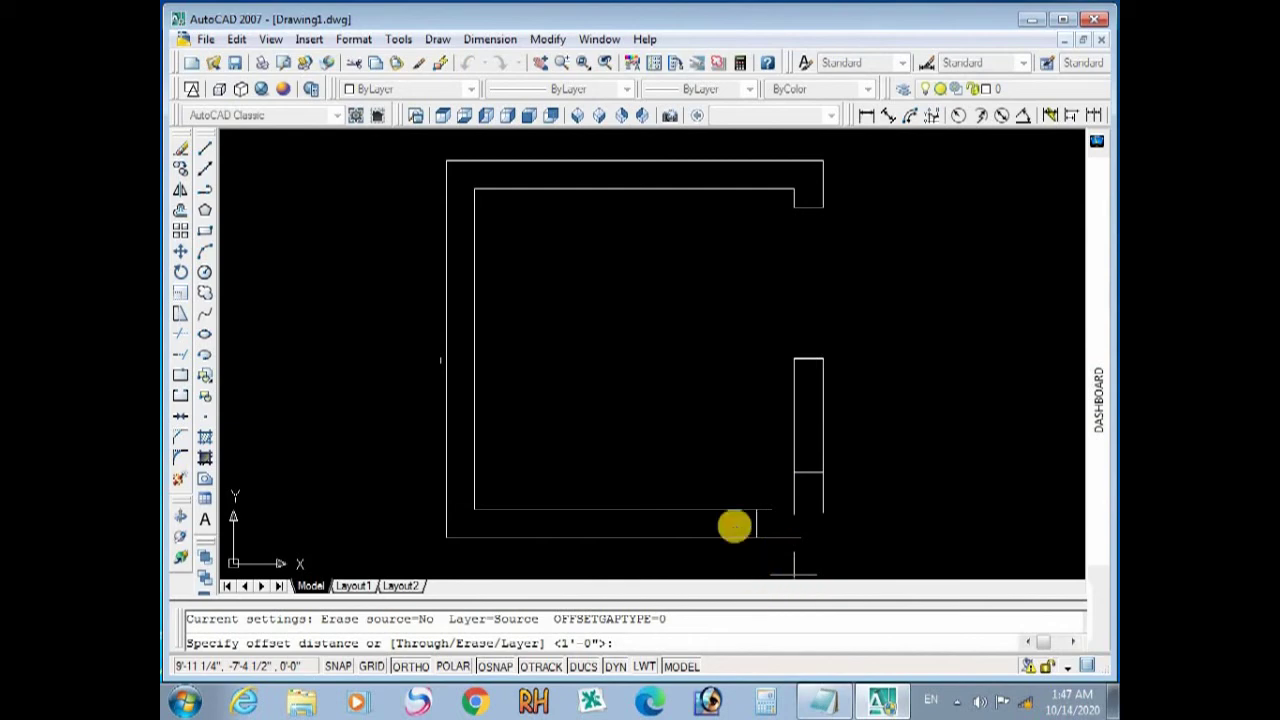
text(3)
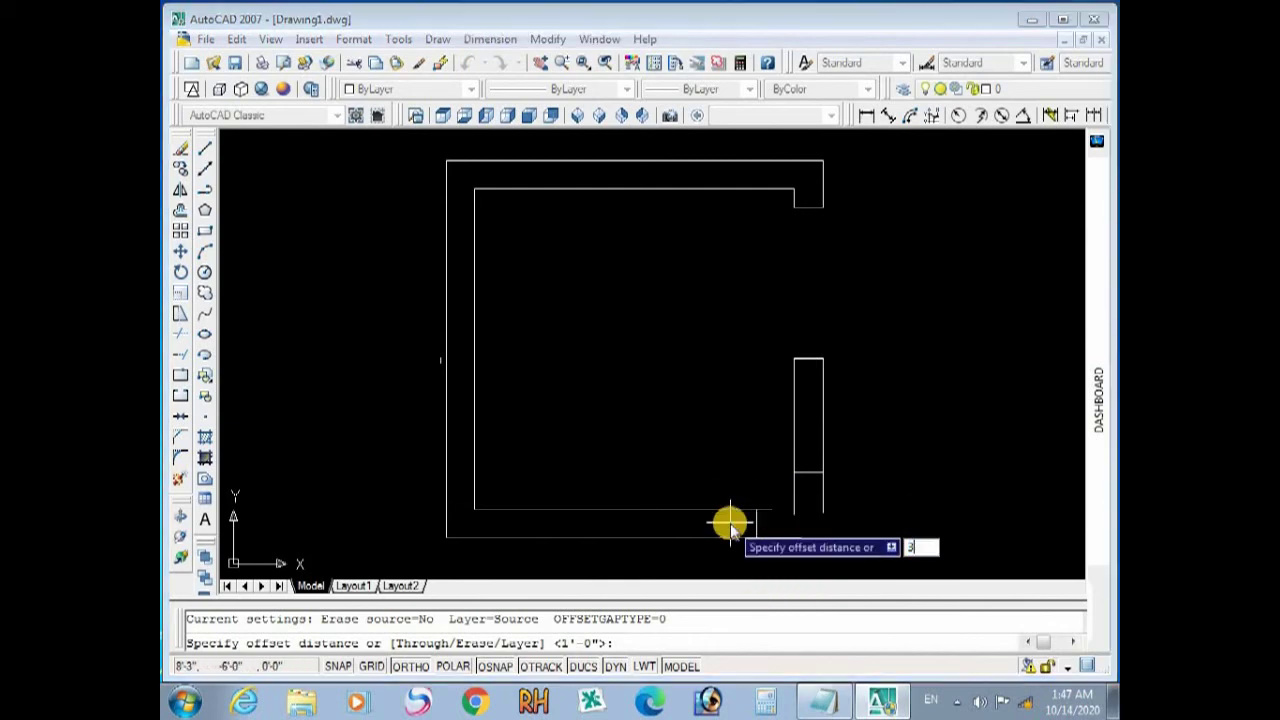
key(Return)
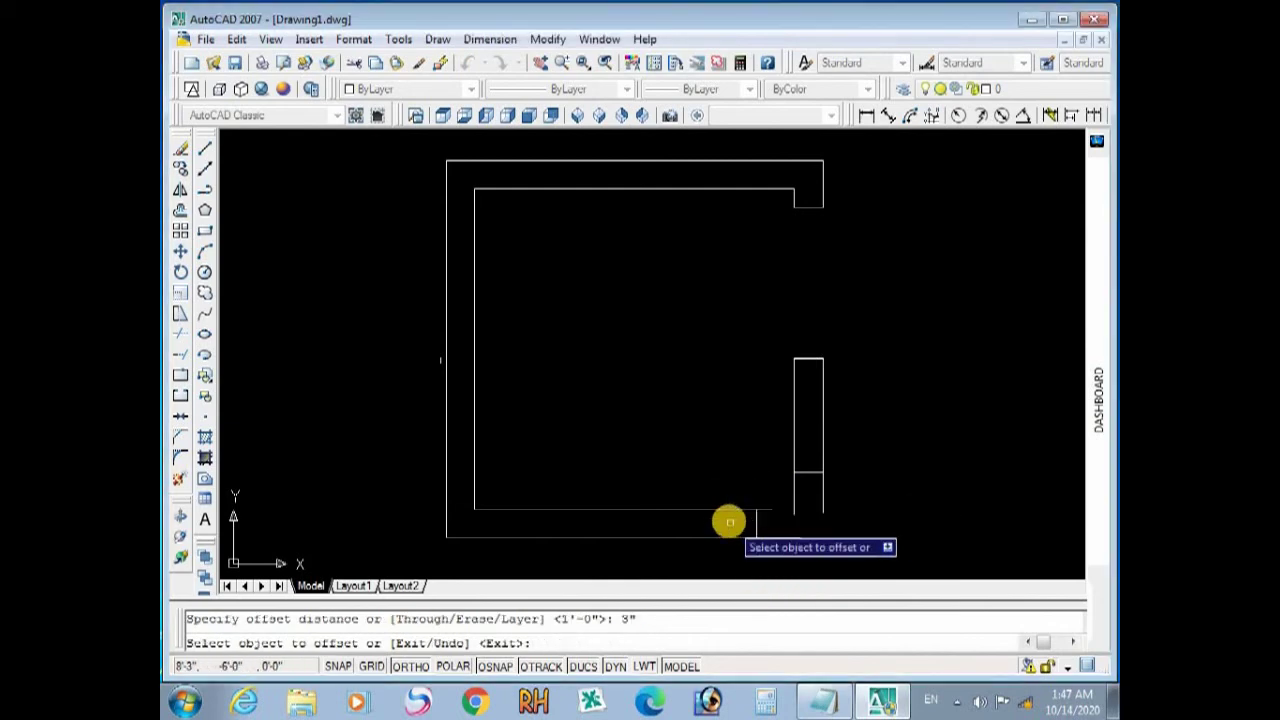
click(794, 502)
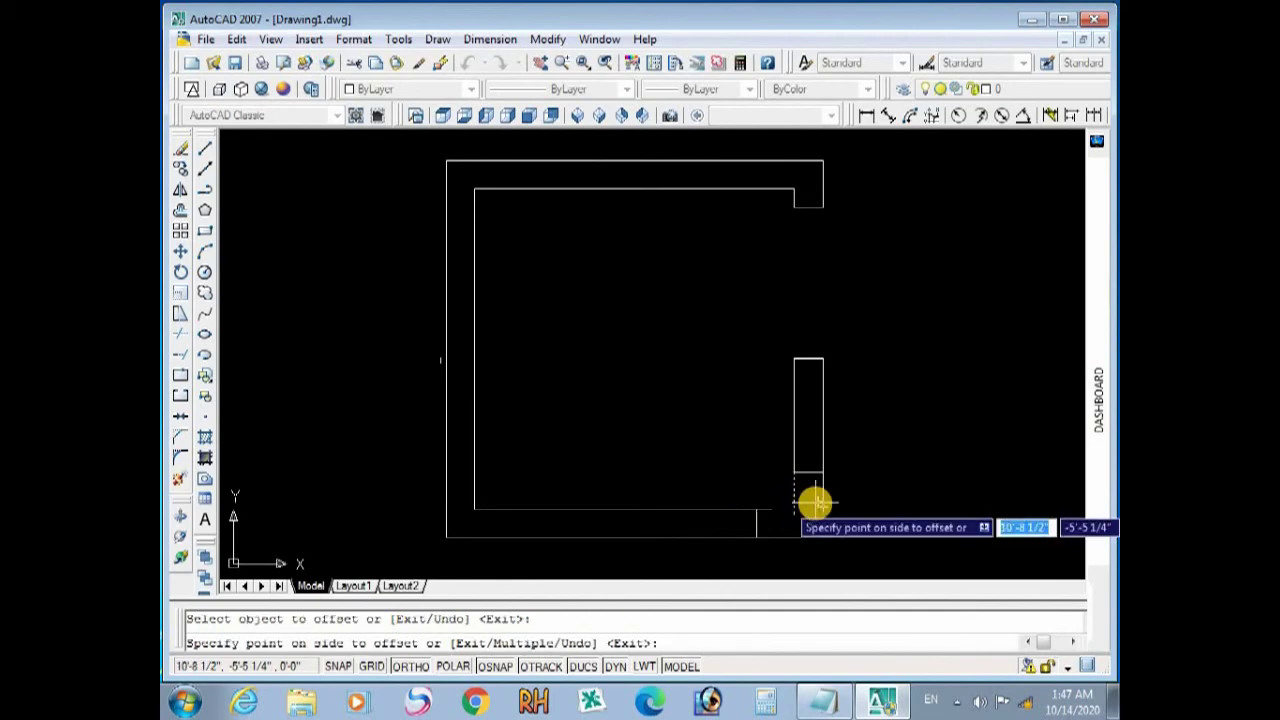
click(810, 503)
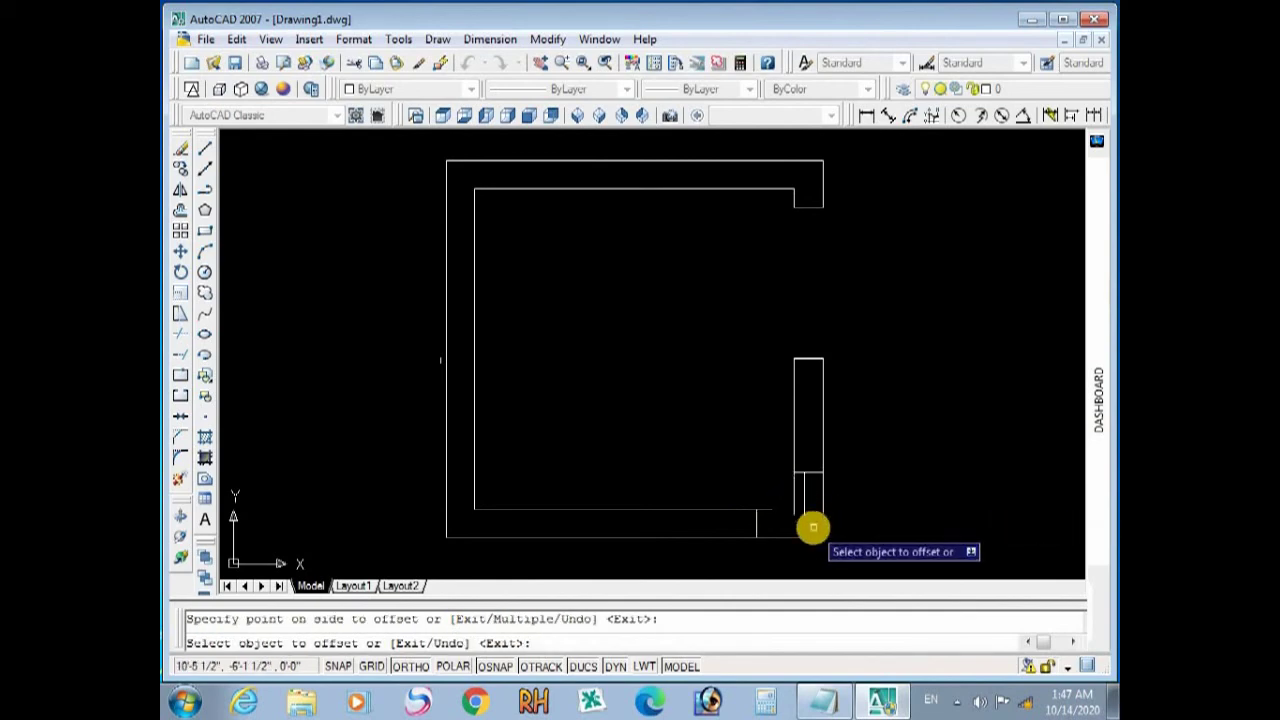
click(811, 496)
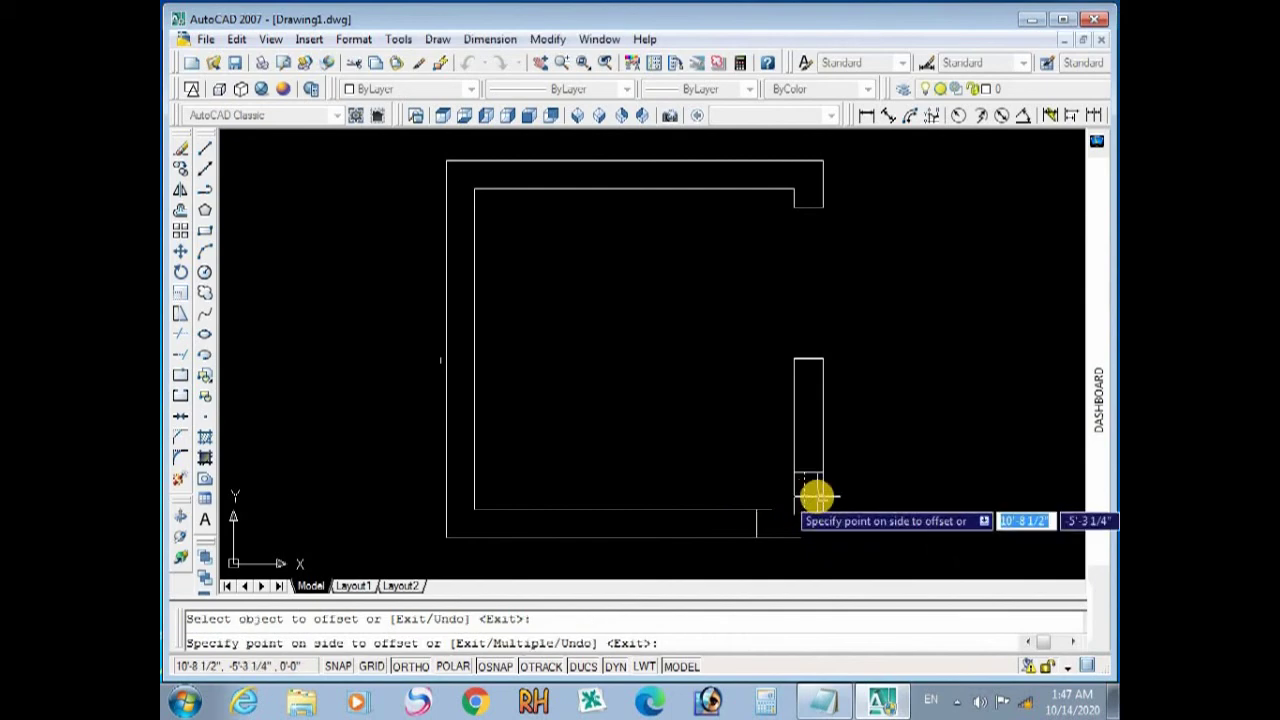
scroll(810, 494, up, 3)
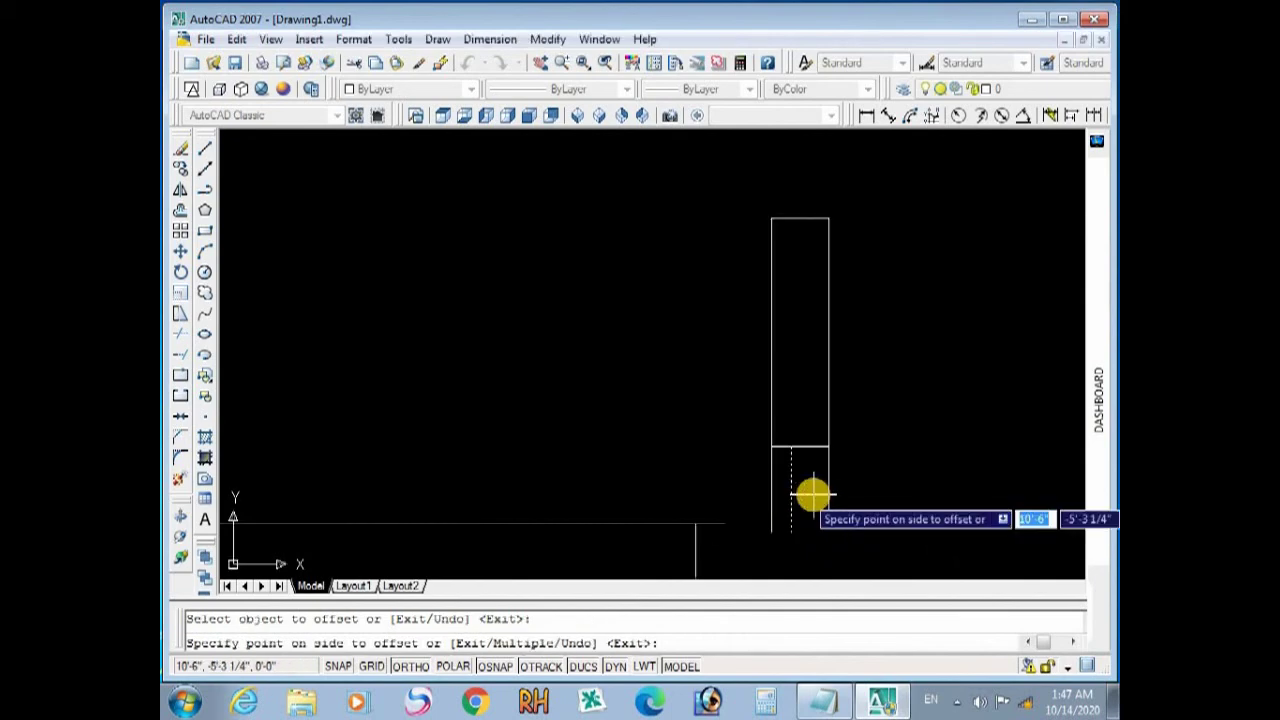
click(828, 540)
scroll(829, 518, down, 1)
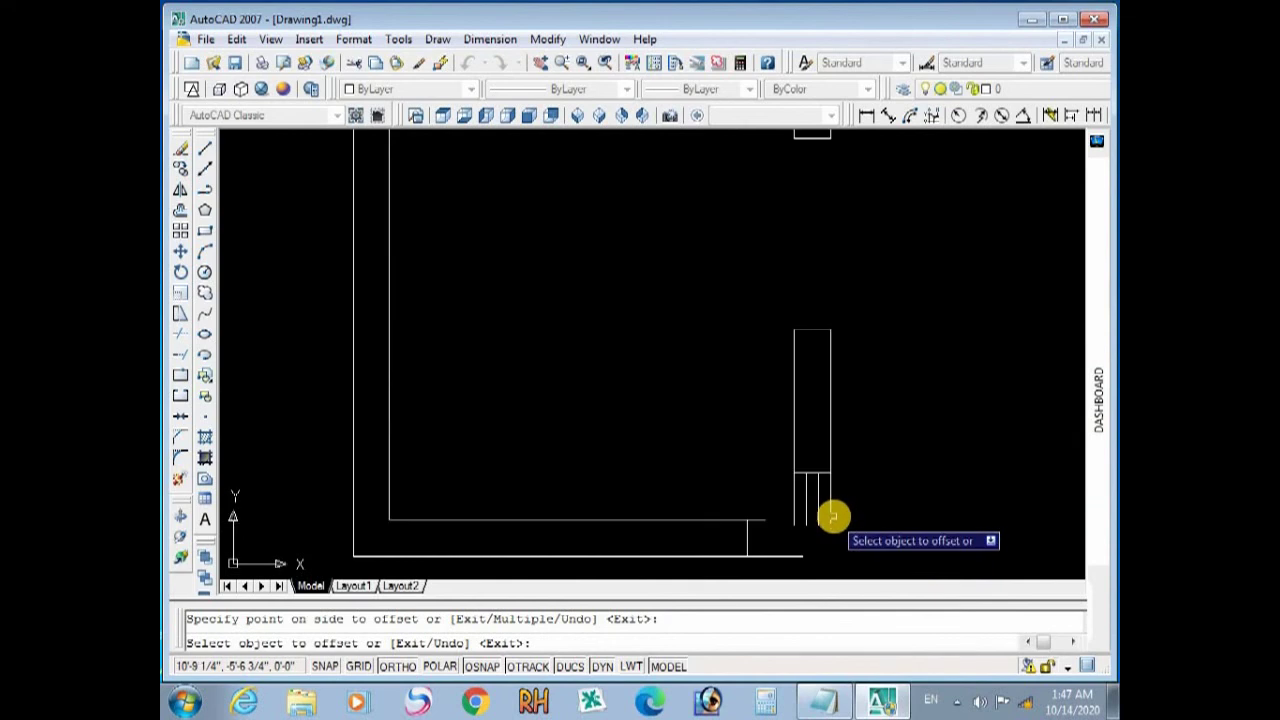
Offset the two short horizontal window lines at the bottom wall's cut end inward by 3" each
click(763, 518)
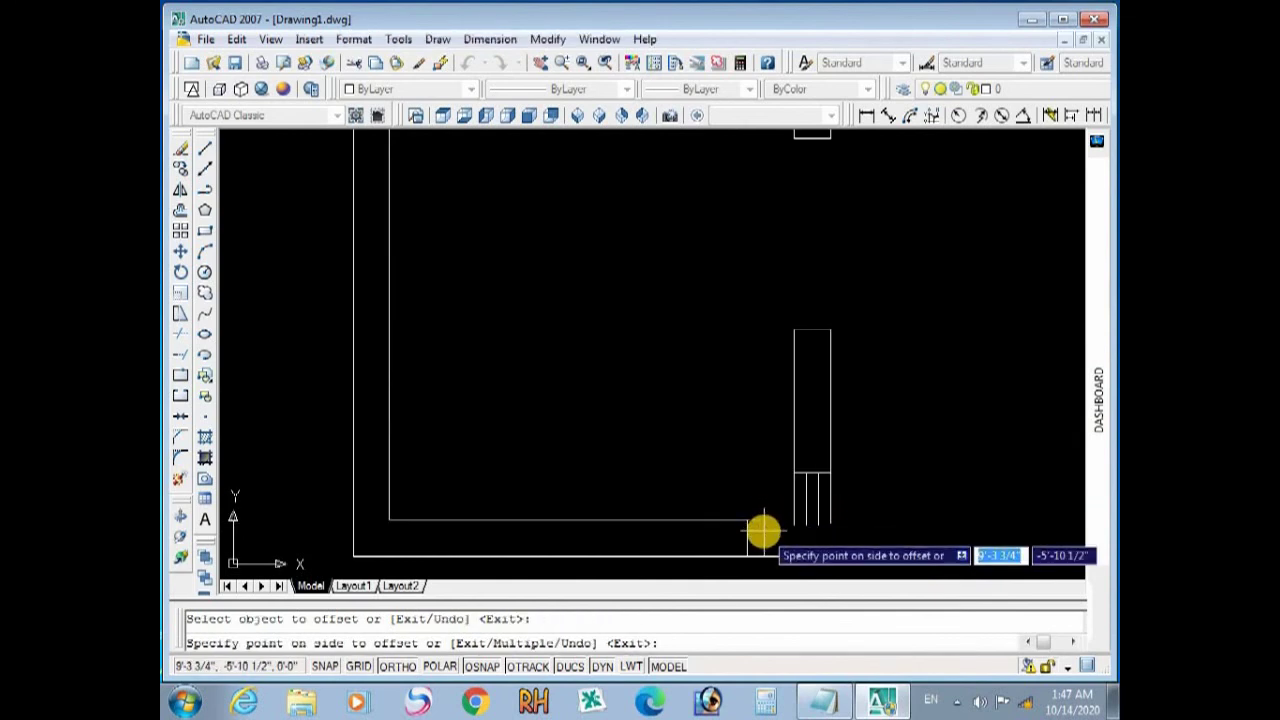
click(764, 538)
click(766, 538)
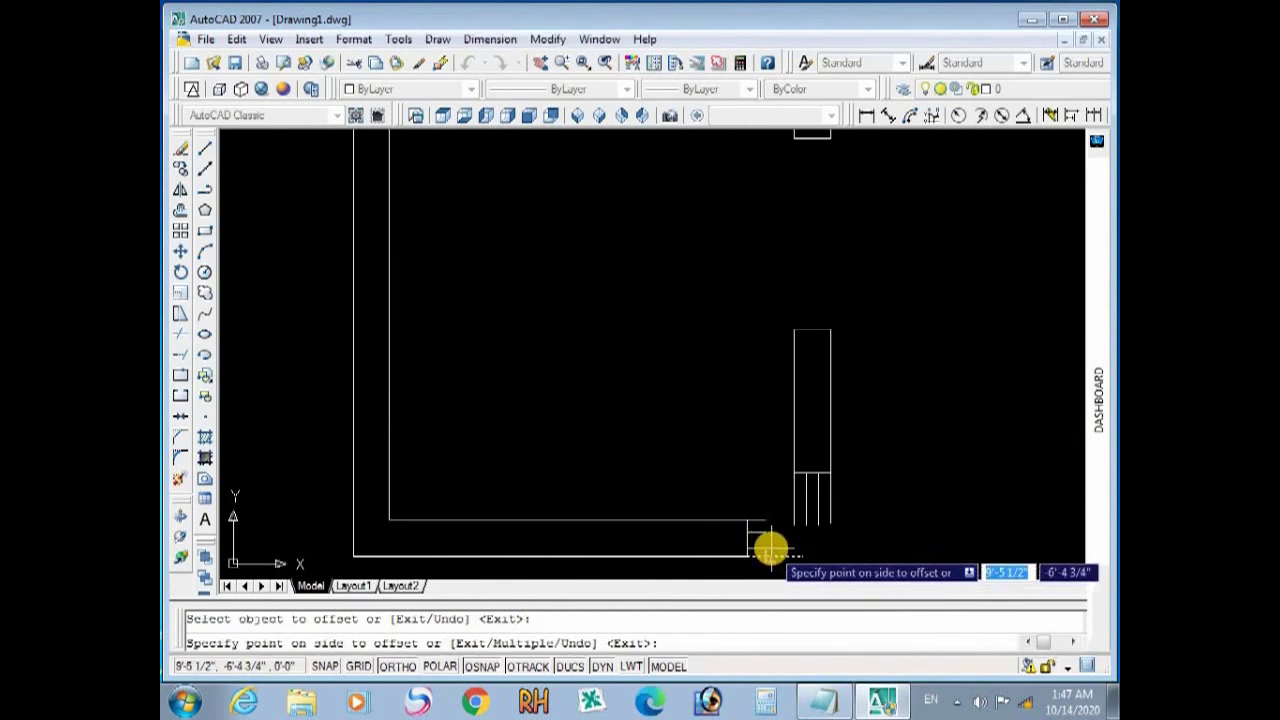
click(782, 553)
key(Escape)
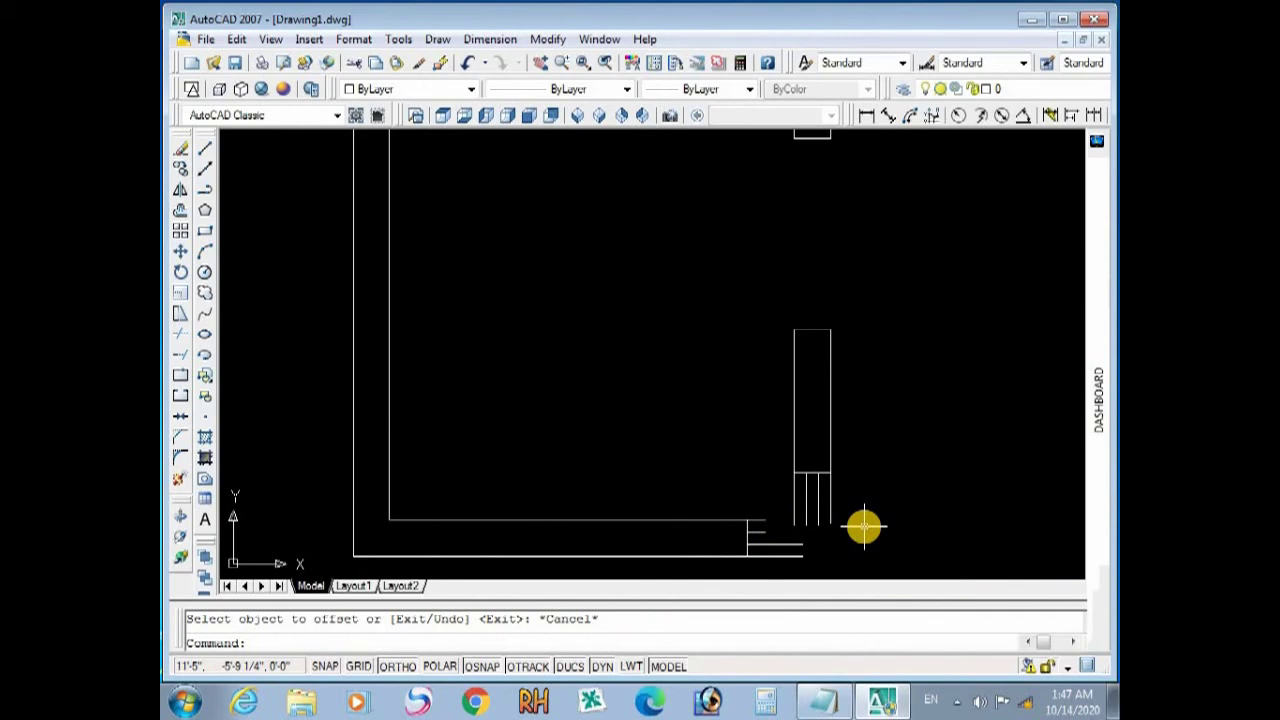
Fillet the two innermost pairs of corner window lines into sharp corners
text(f)
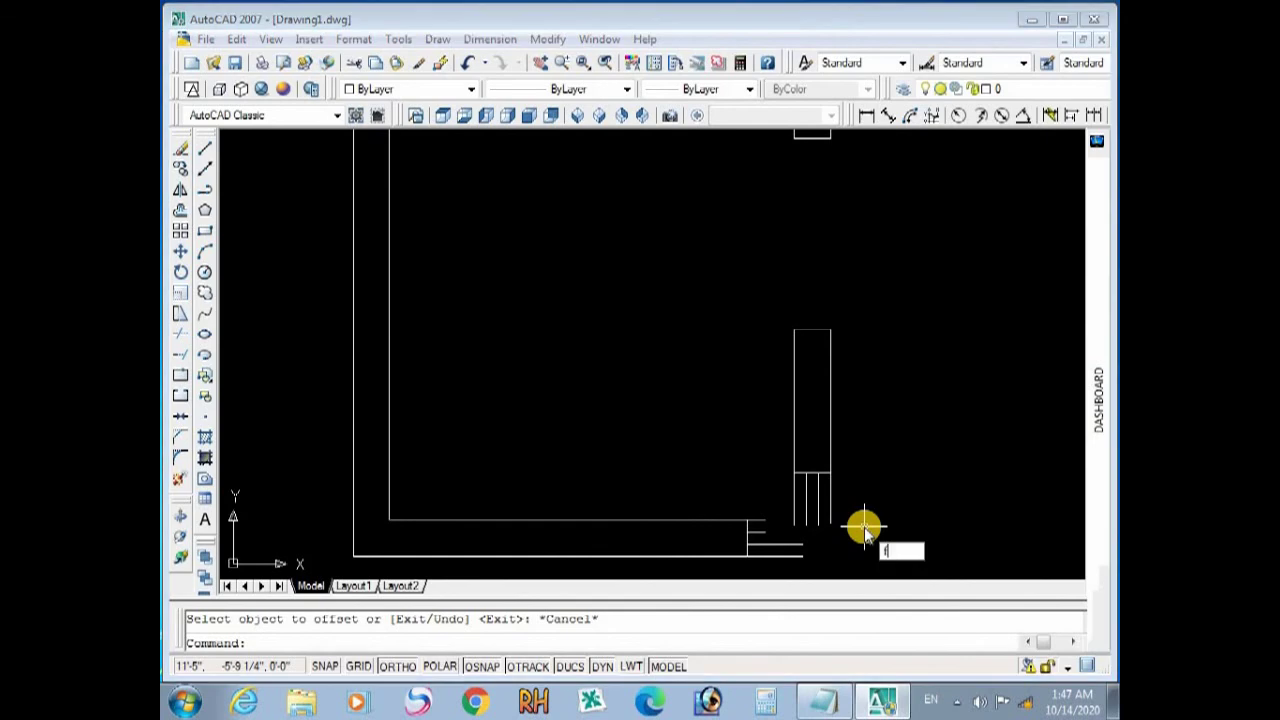
key(Return)
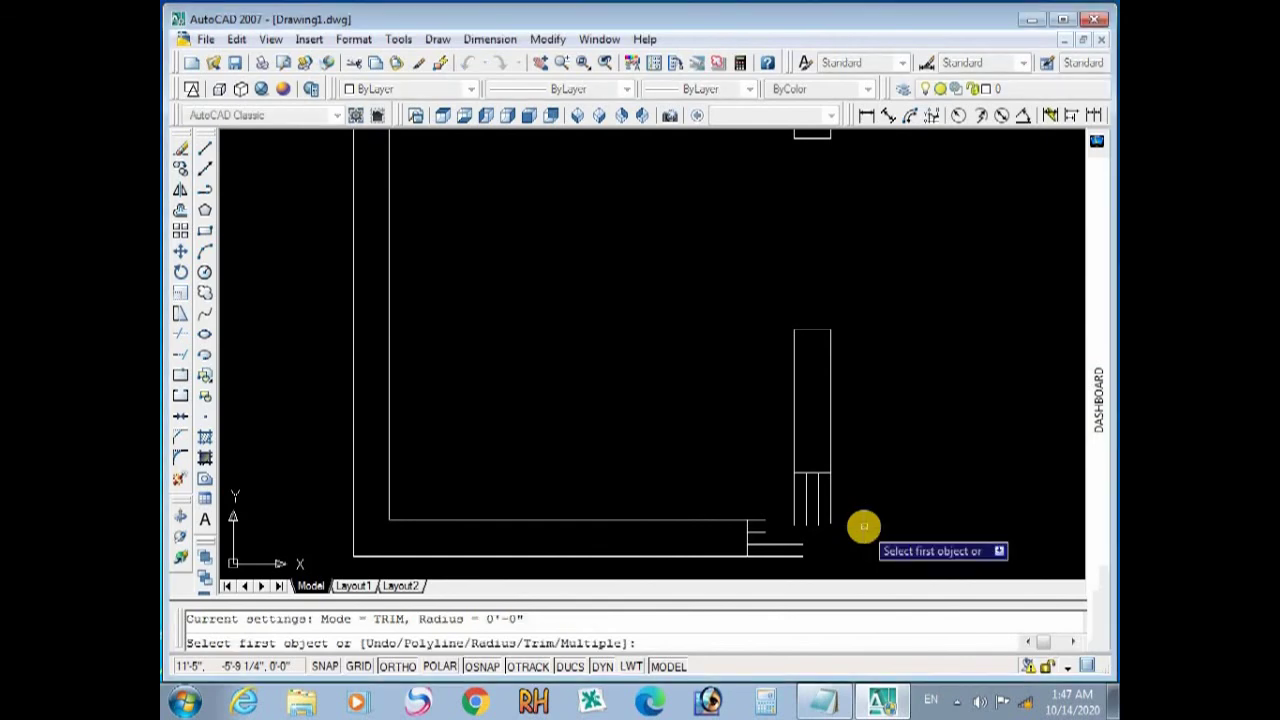
click(755, 521)
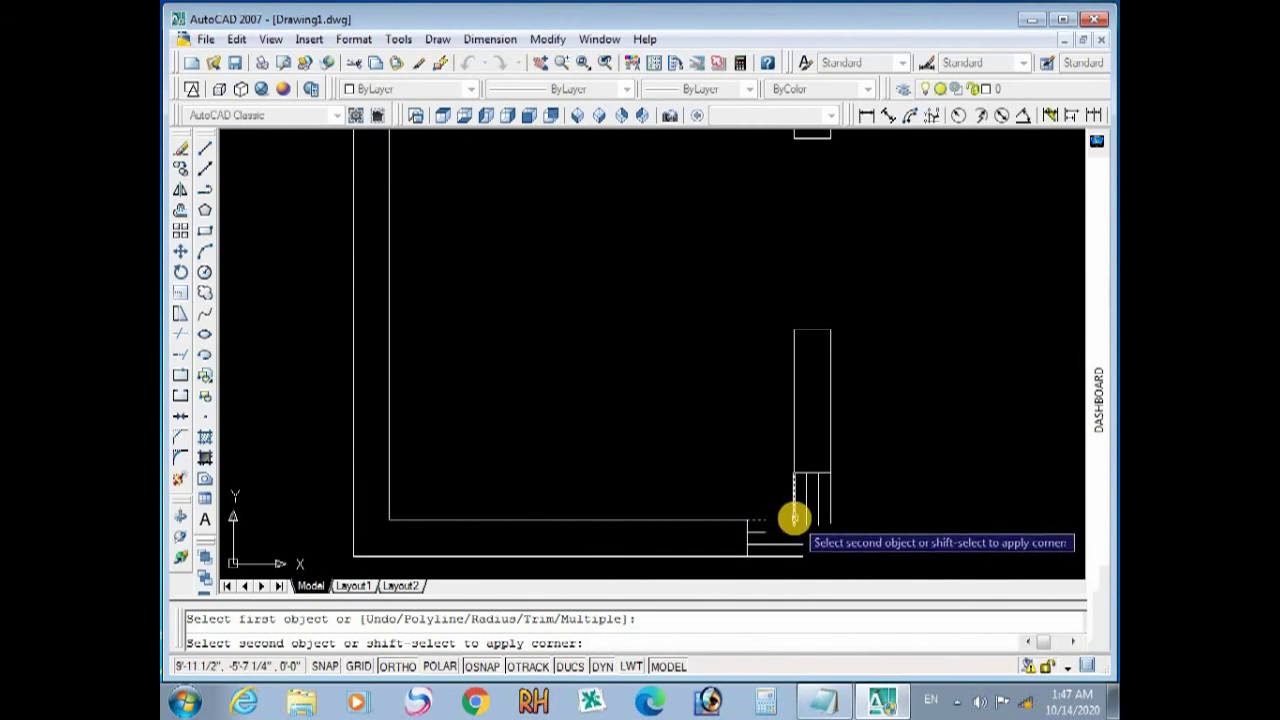
click(794, 518)
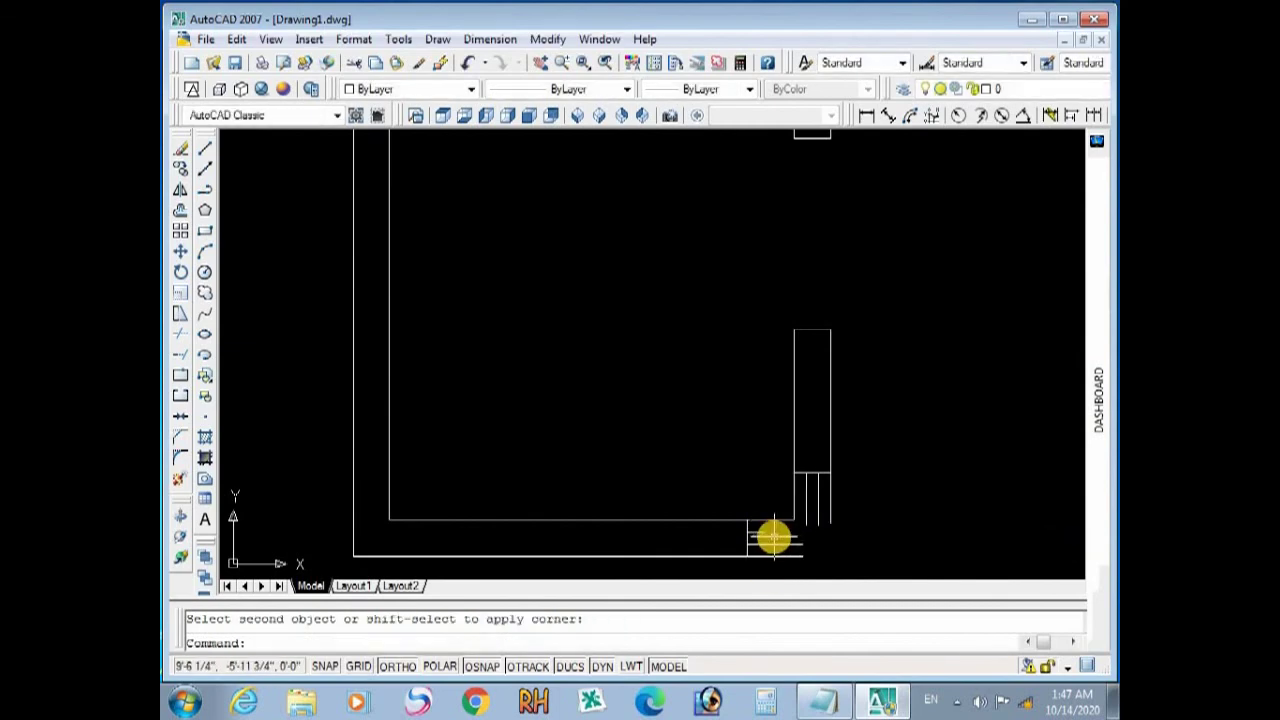
key(Return)
click(756, 531)
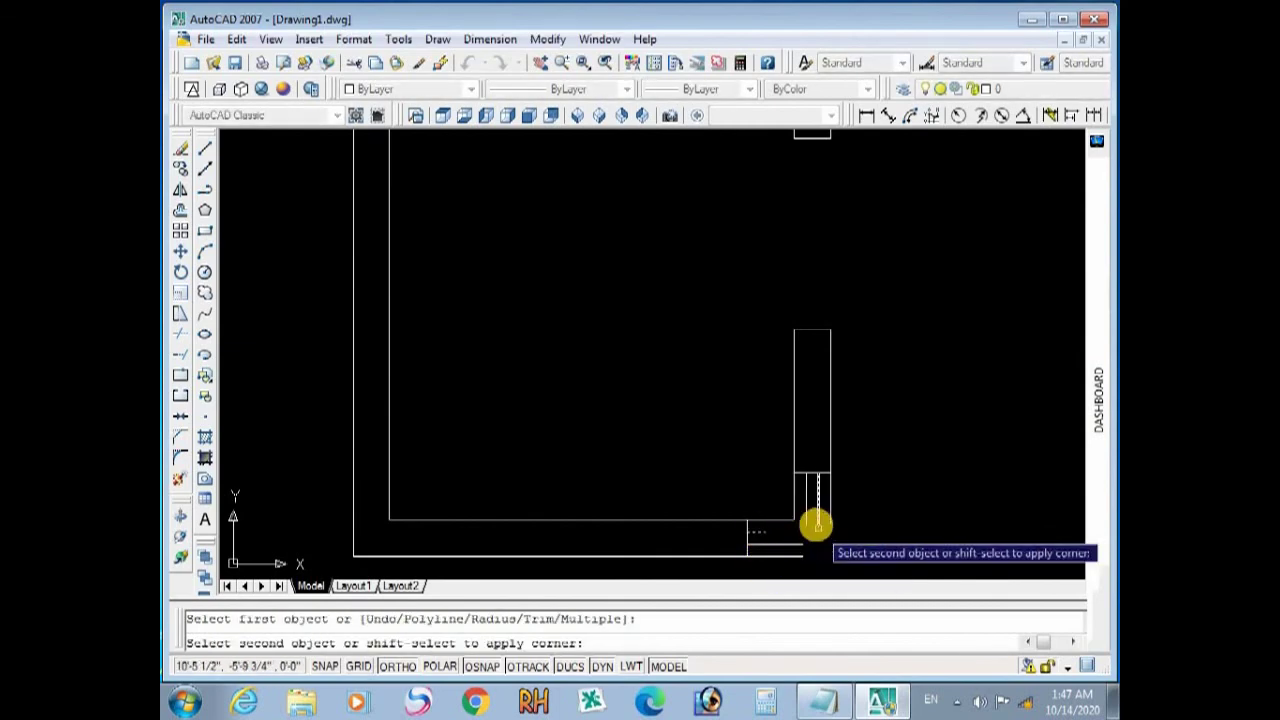
click(816, 524)
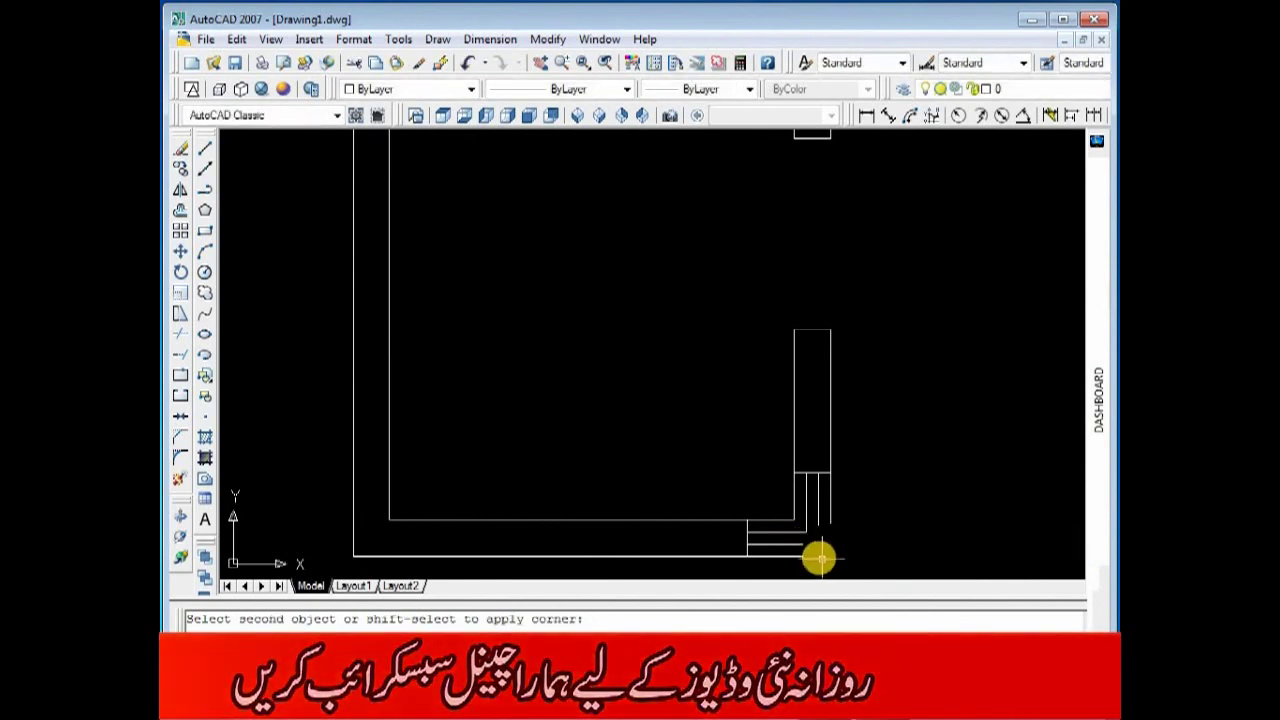
Fillet the remaining two outer pairs of corner window lines into sharp corners, completing the lower-right corner window
click(818, 558)
key(Return)
click(818, 516)
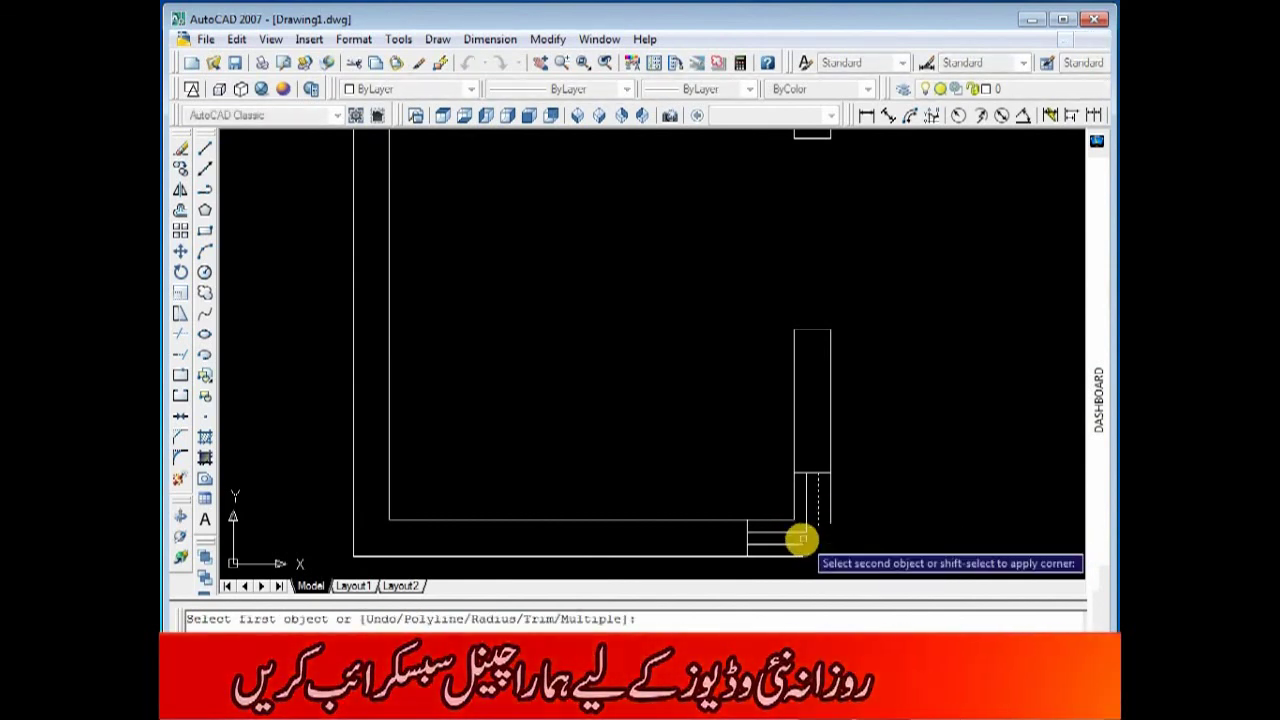
key(Return)
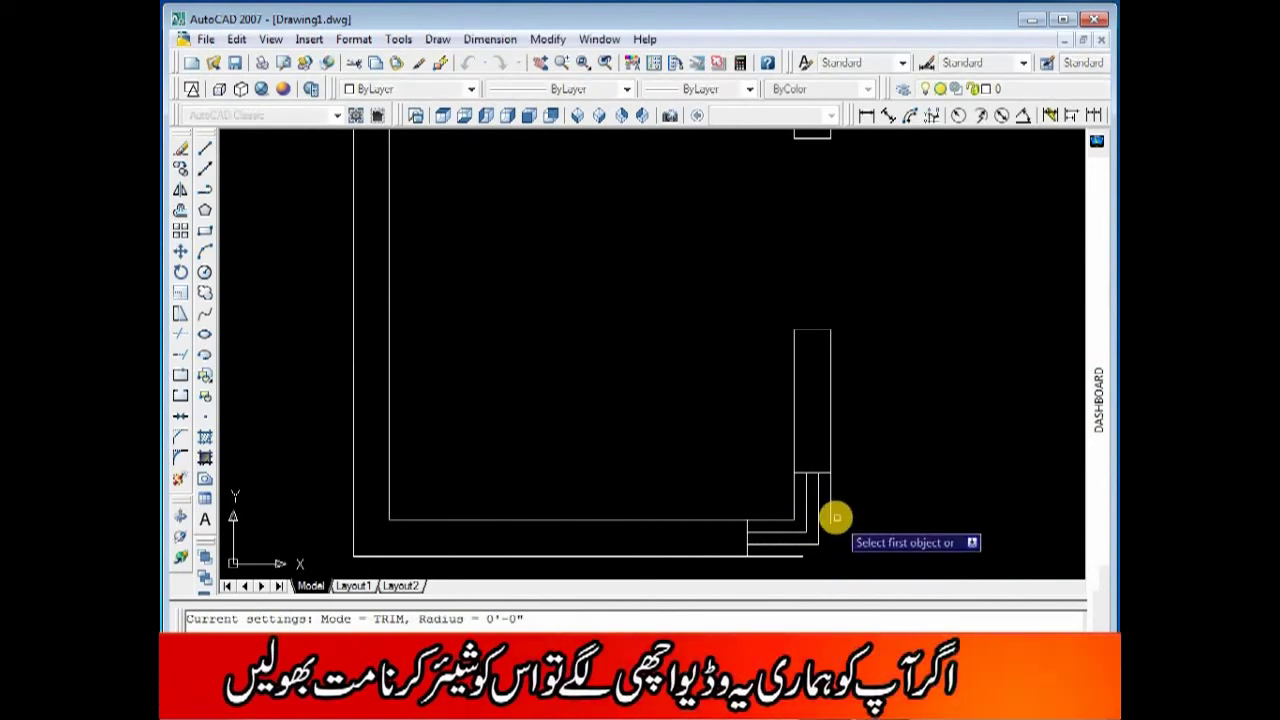
click(831, 516)
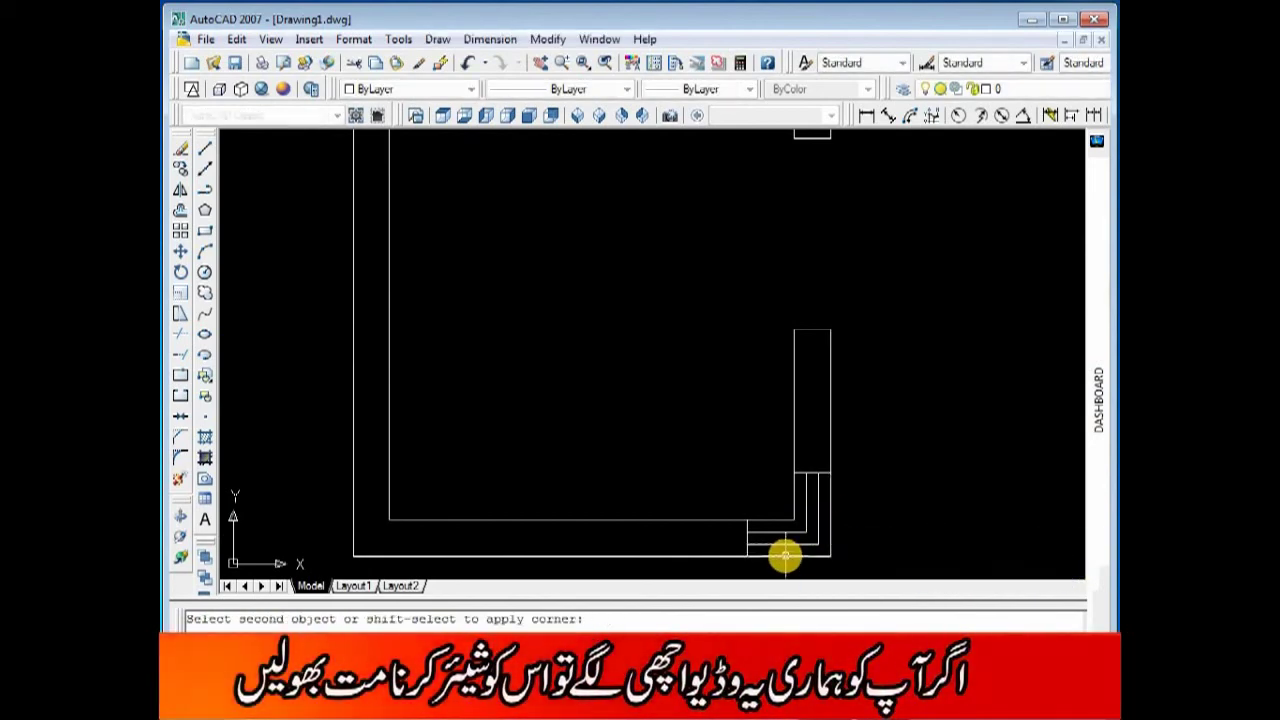
scroll(852, 500, down, 1)
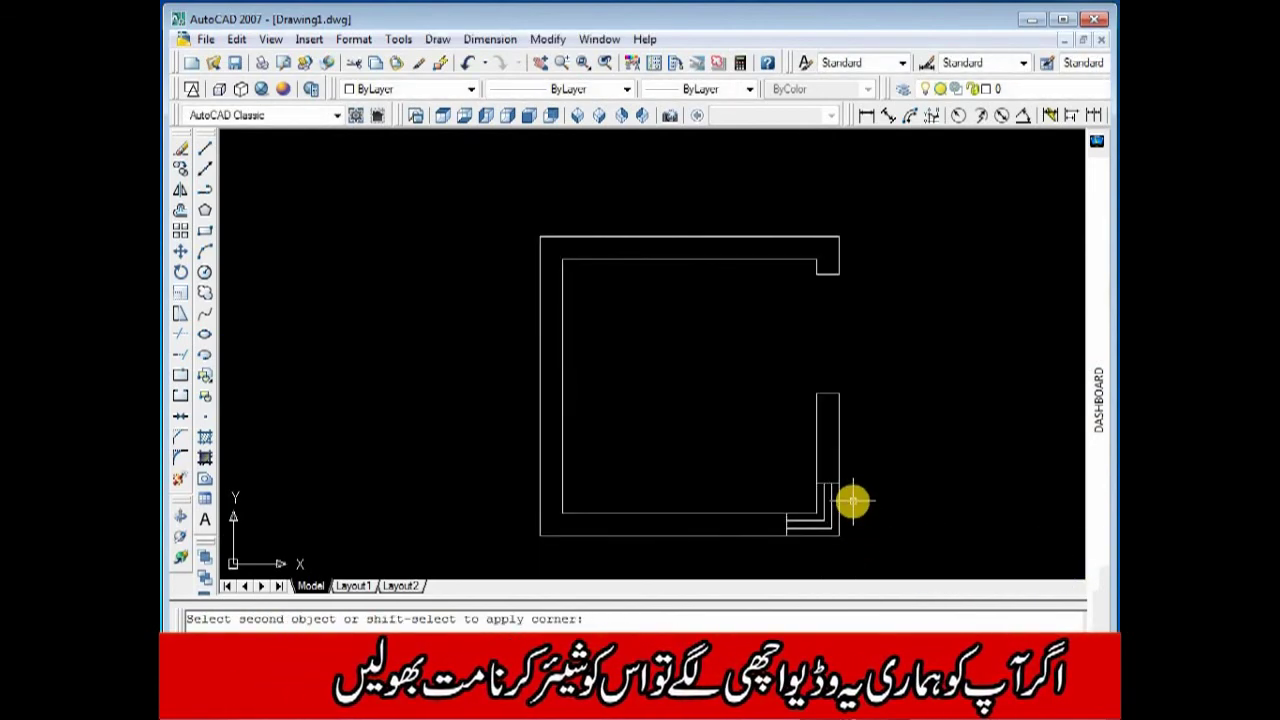
scroll(852, 500, down, 1)
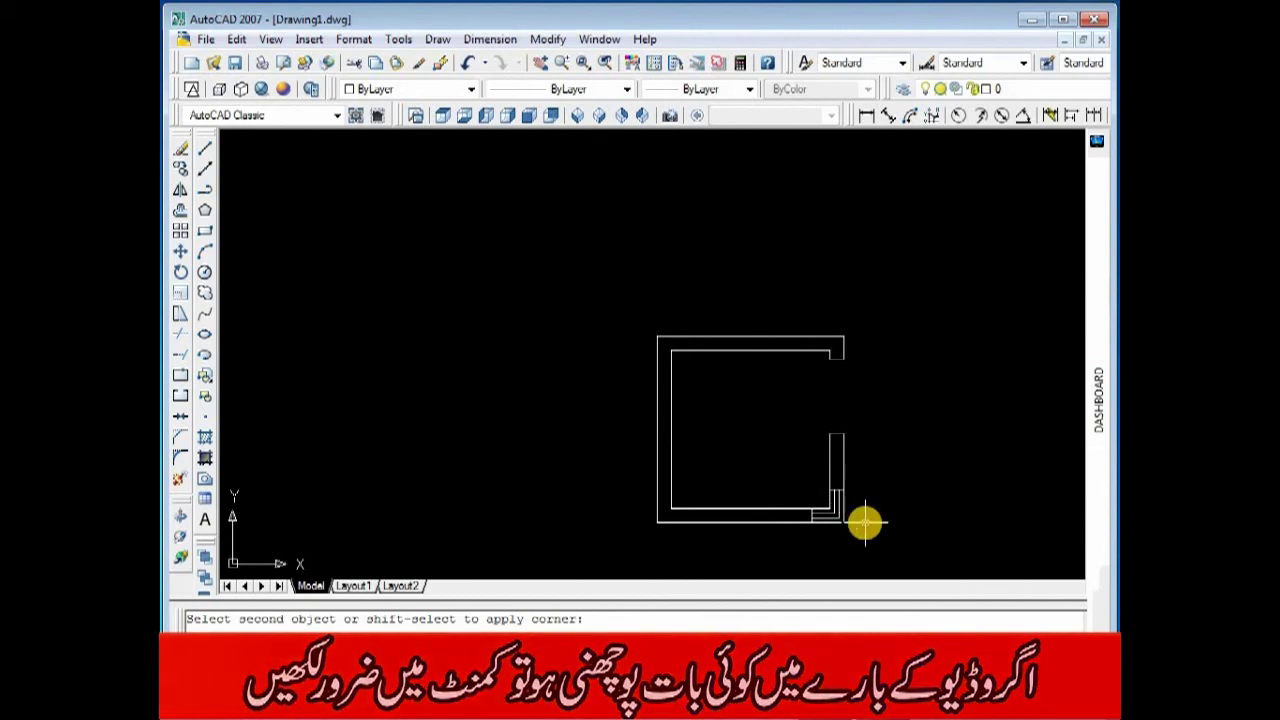
scroll(865, 521, up, 2)
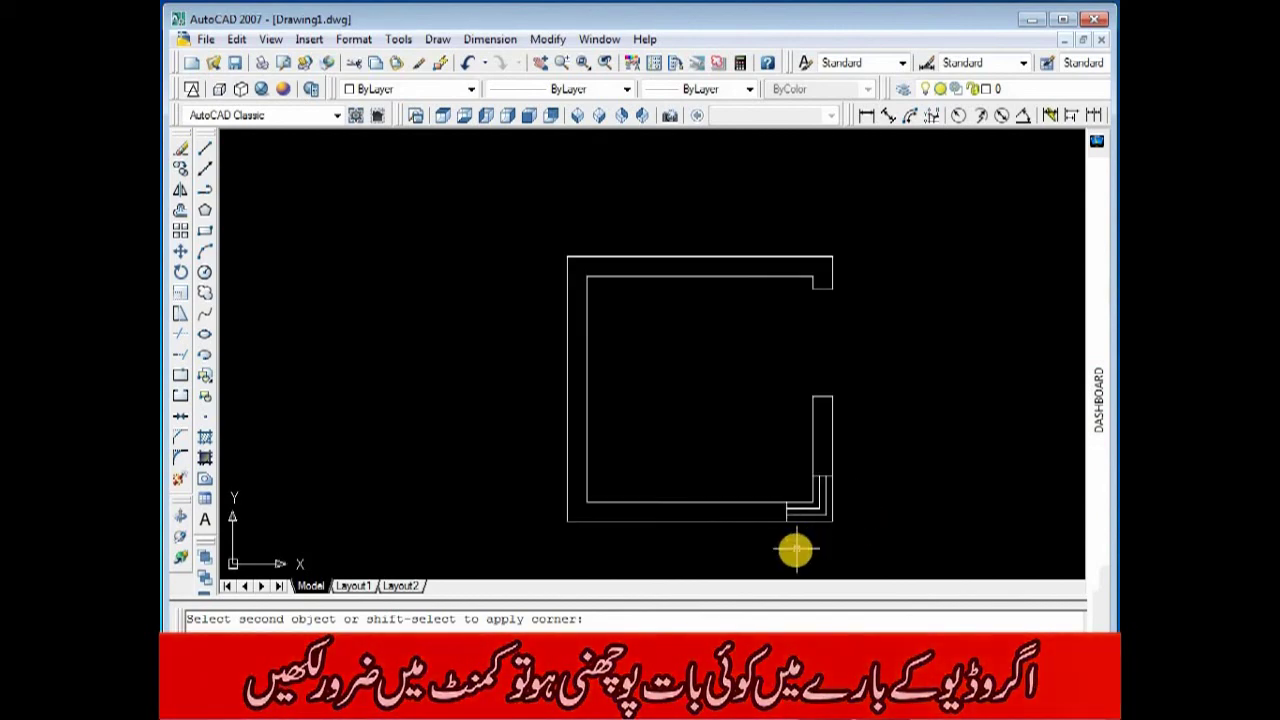
key(Escape)
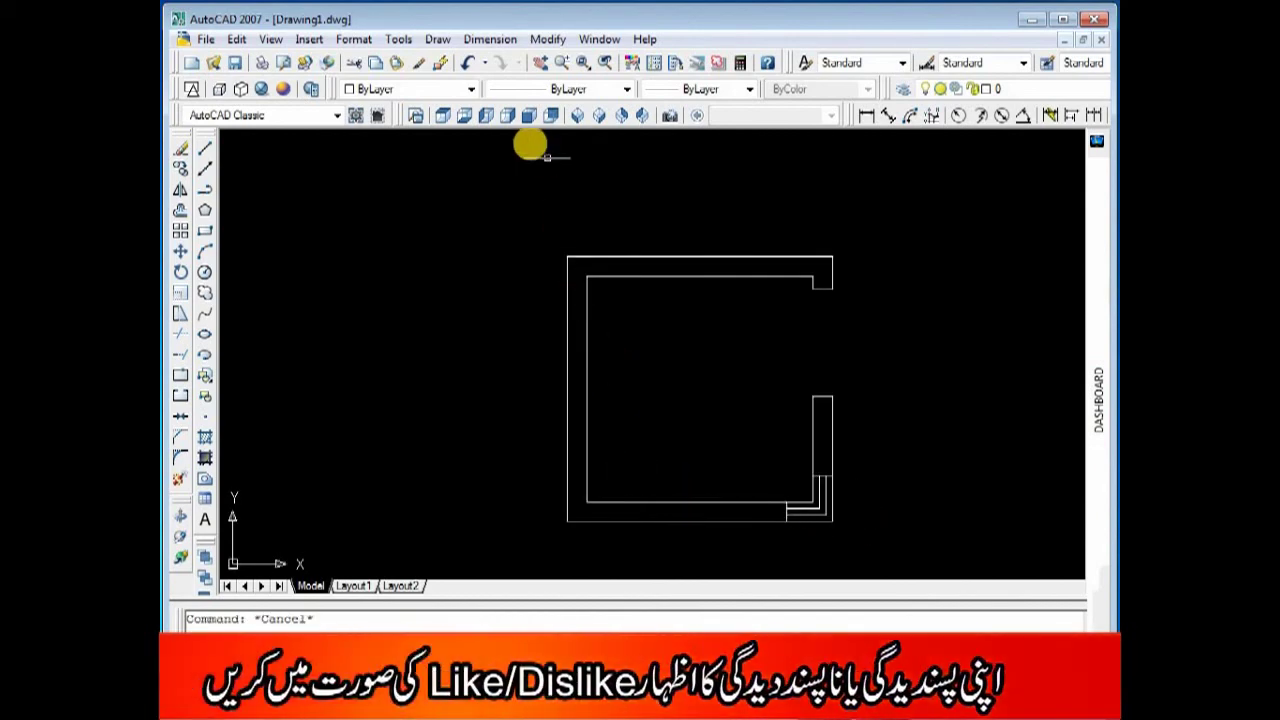
View the room plan from the southwest, northeast and southeast isometric and right views, and return to the top view
click(578, 117)
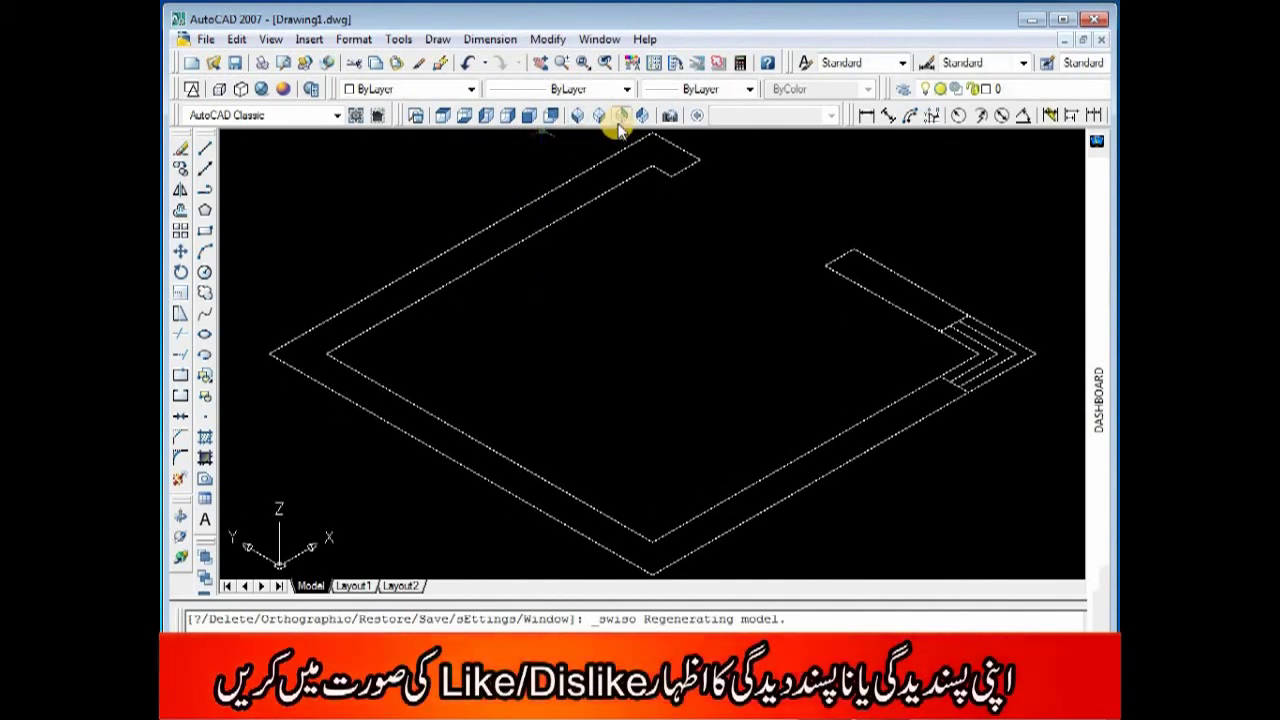
click(622, 117)
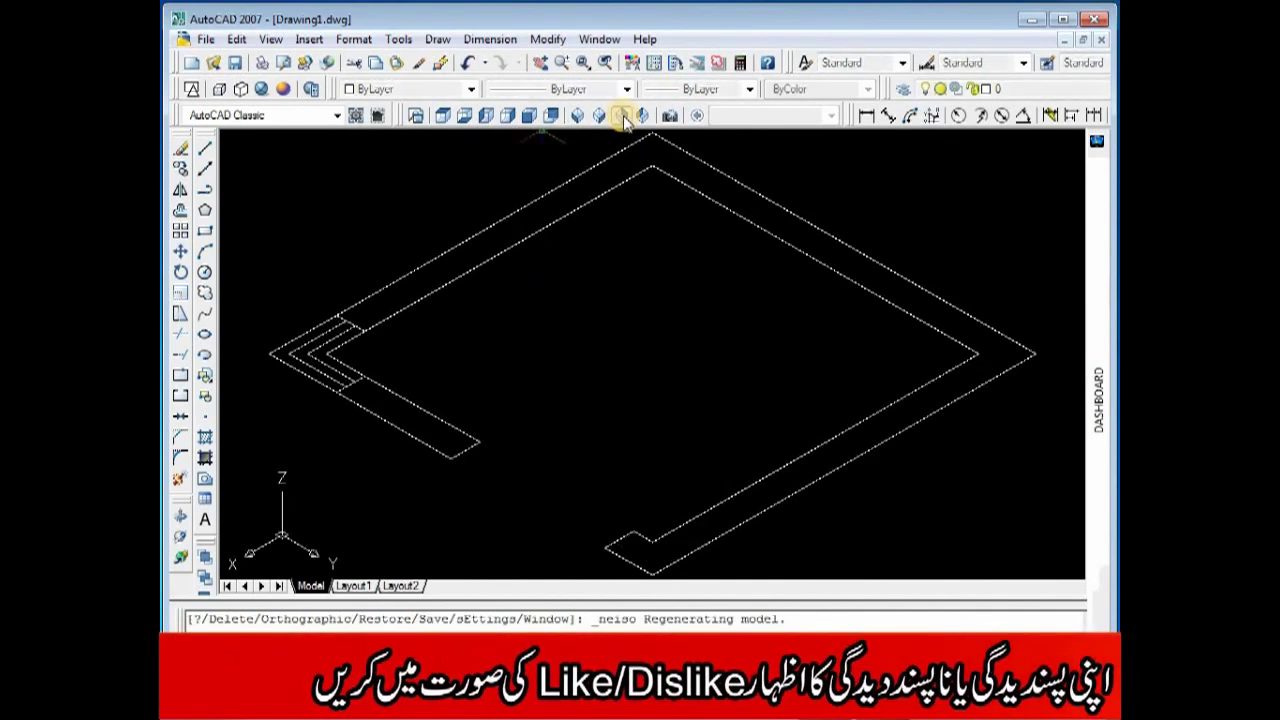
click(578, 117)
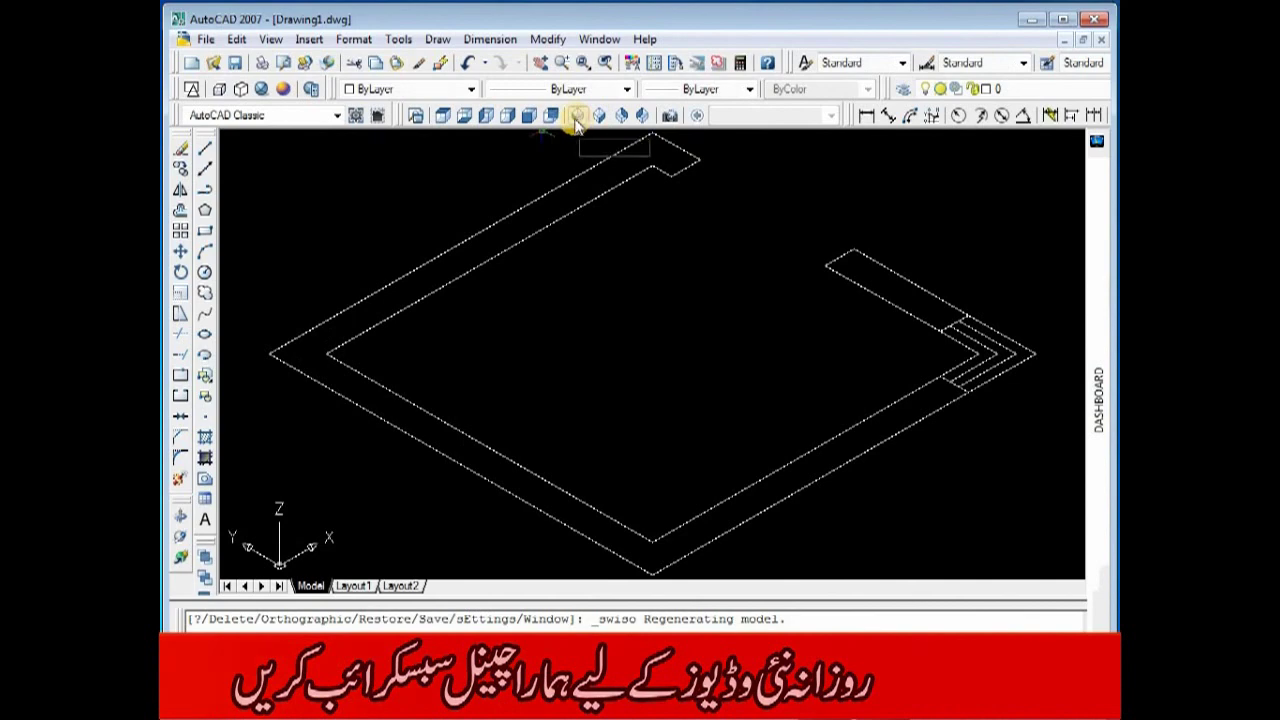
click(600, 117)
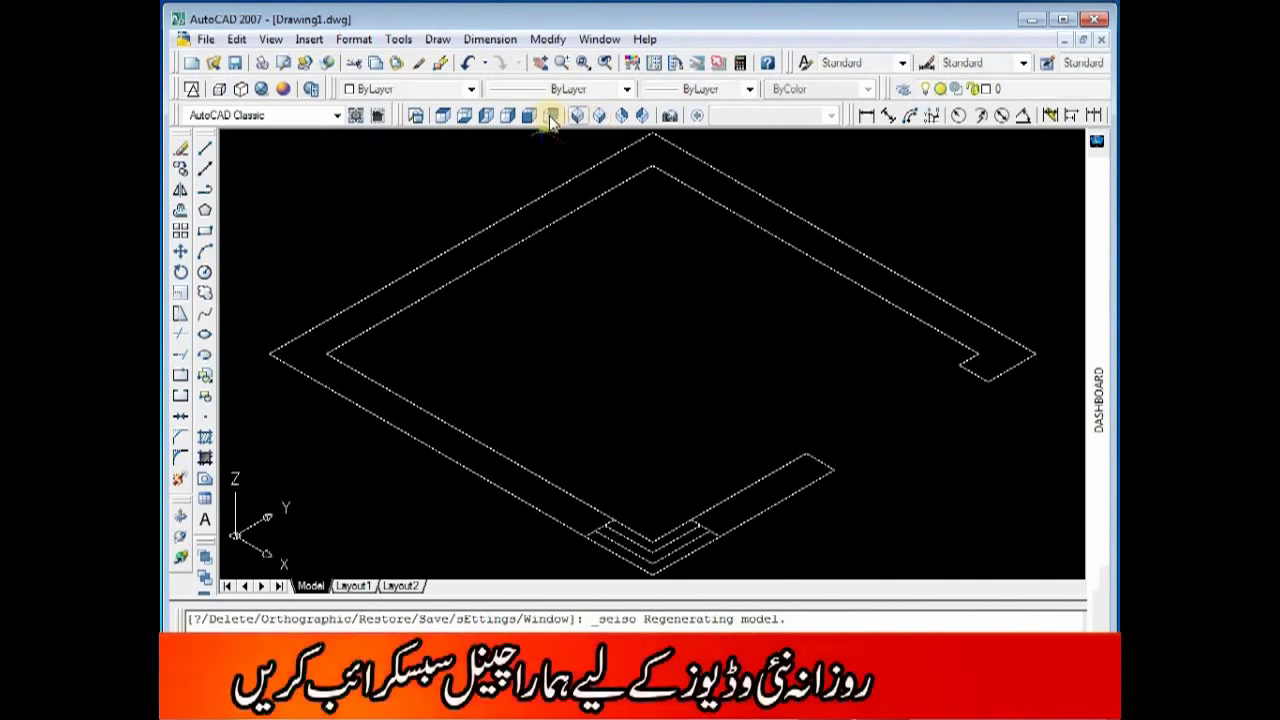
click(443, 117)
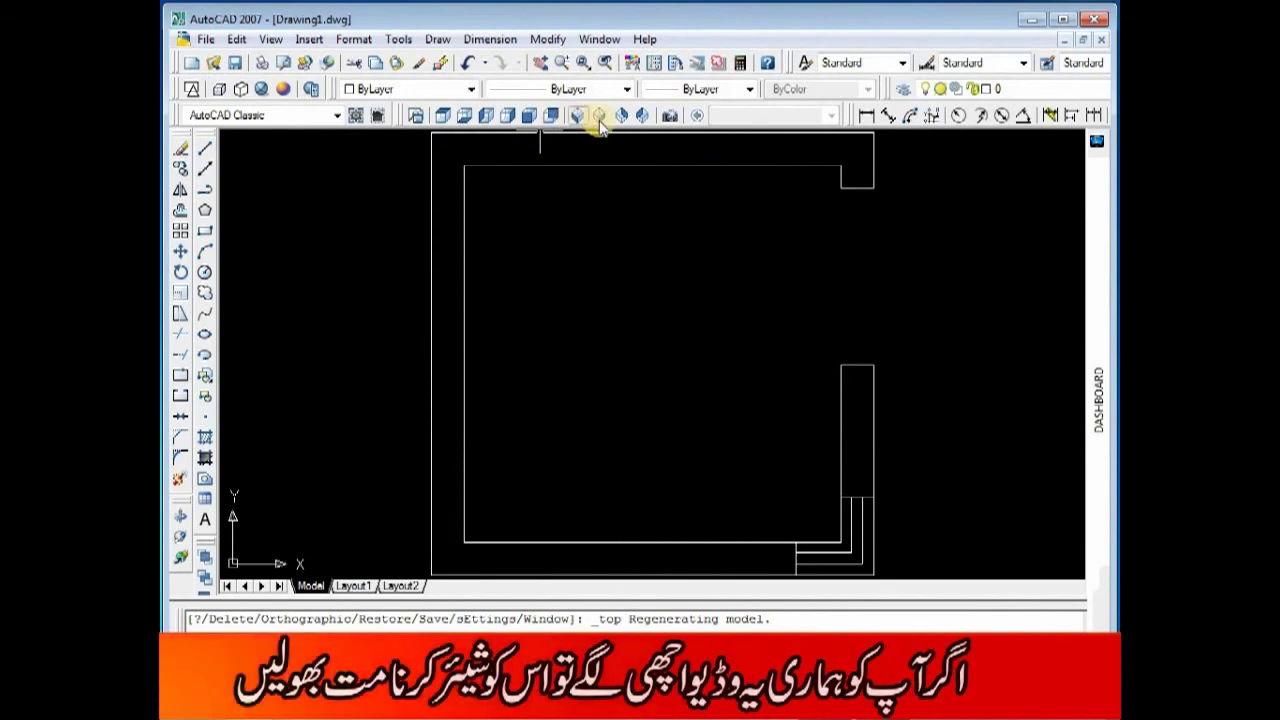
click(535, 118)
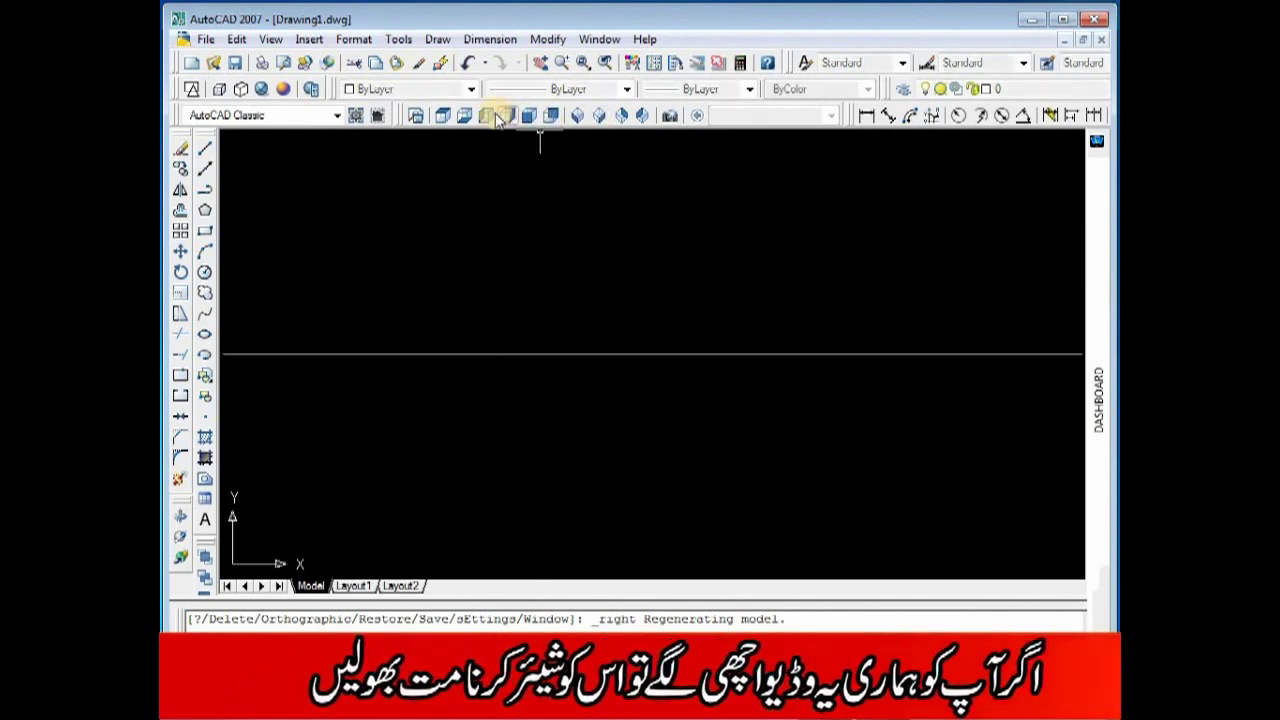
click(444, 117)
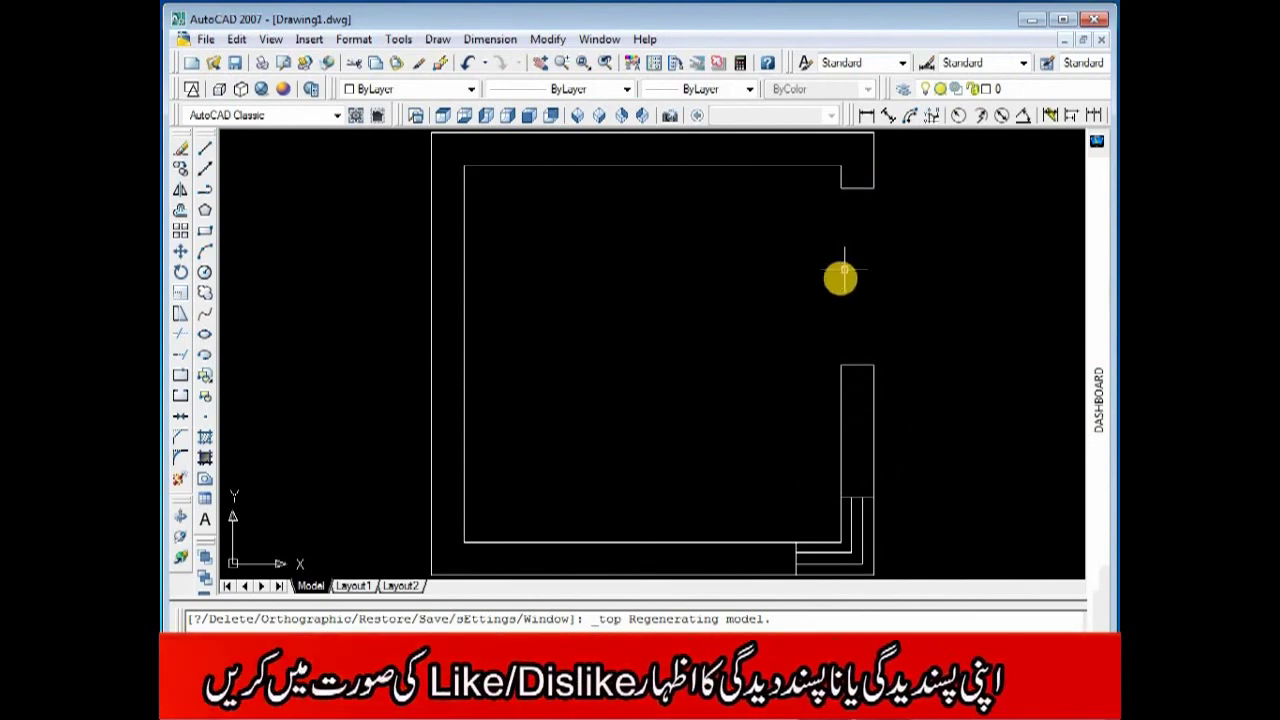
key(Escape)
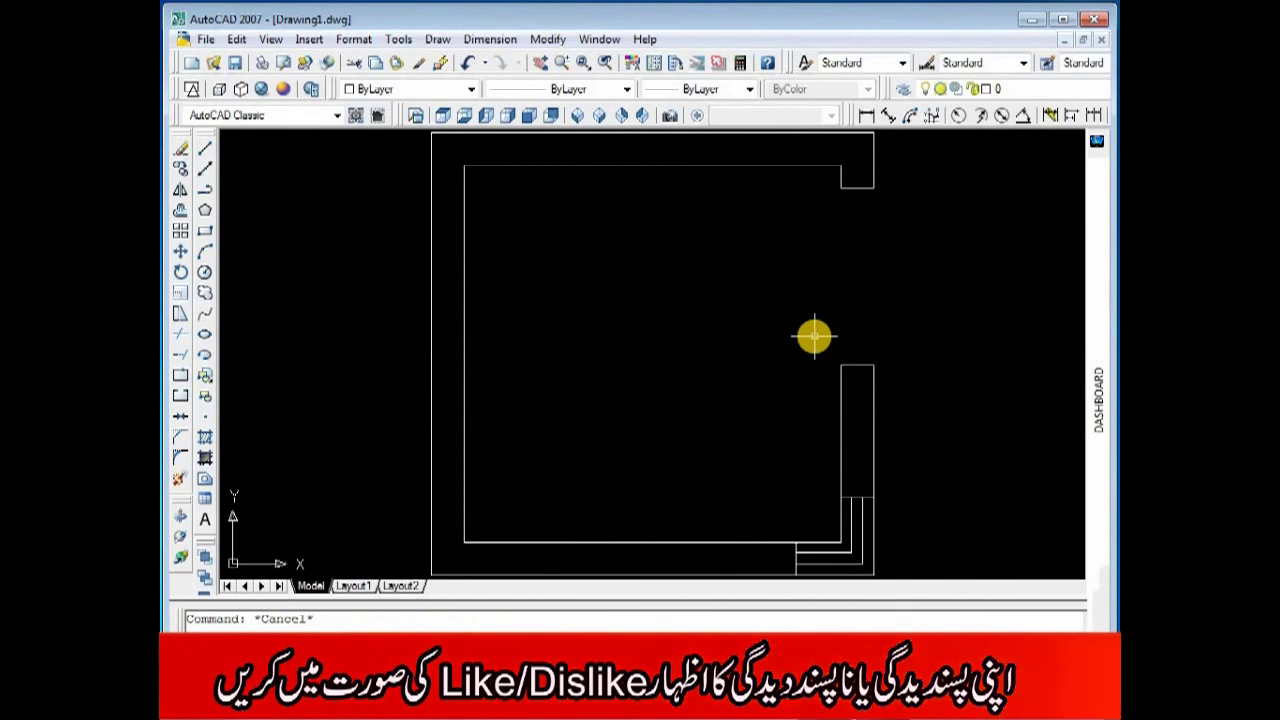
Draw a 2' horizontal door line into the room from the inner corner at the upper edge of the right wall's opening
text(l)
key(Return)
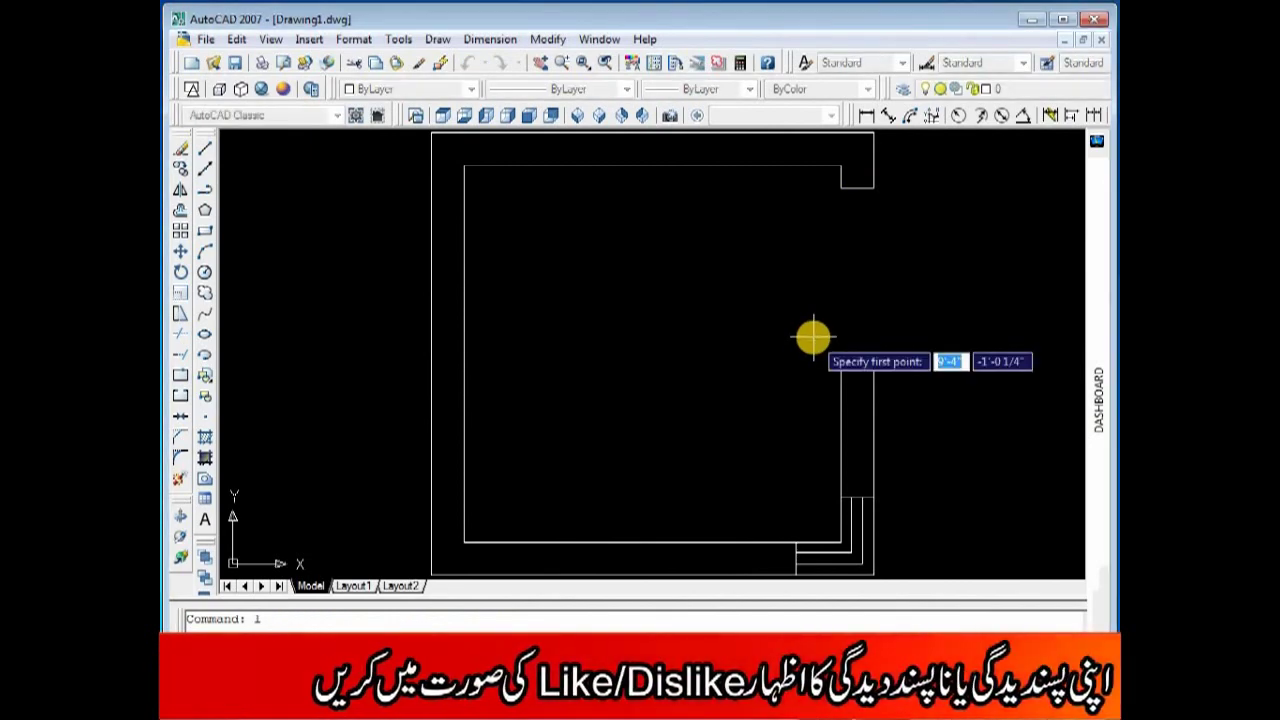
click(839, 188)
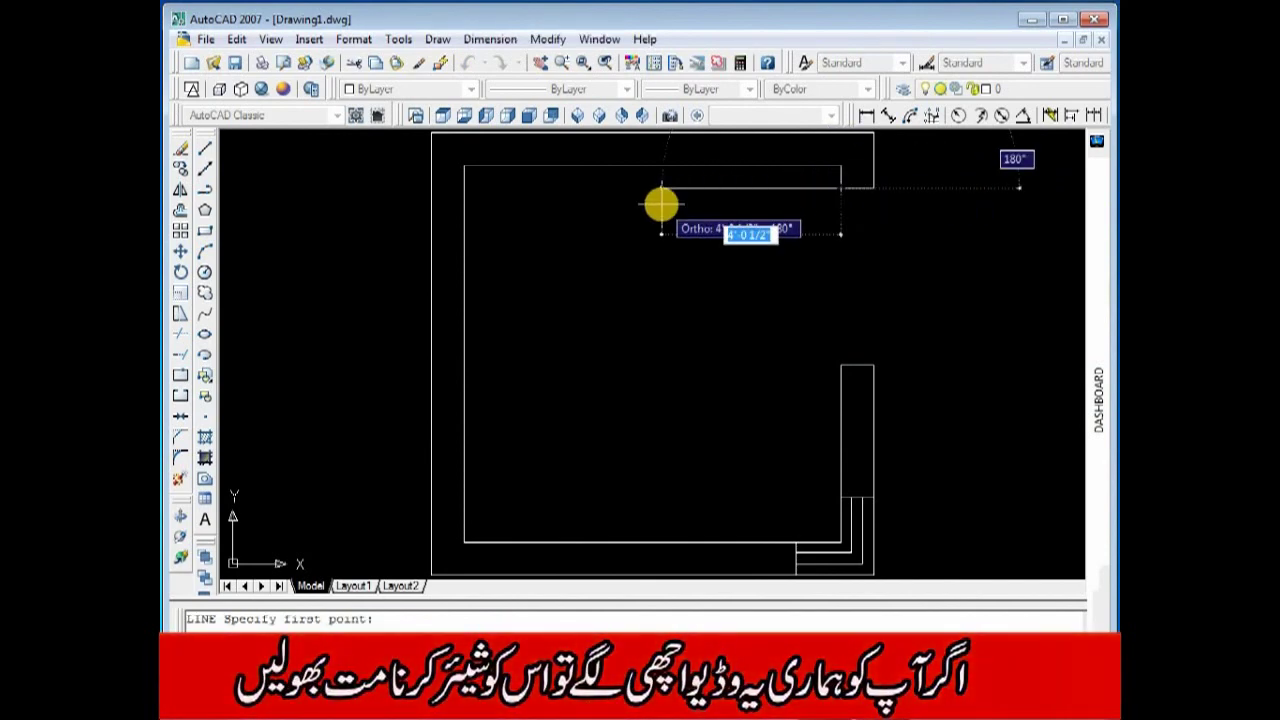
text(2)
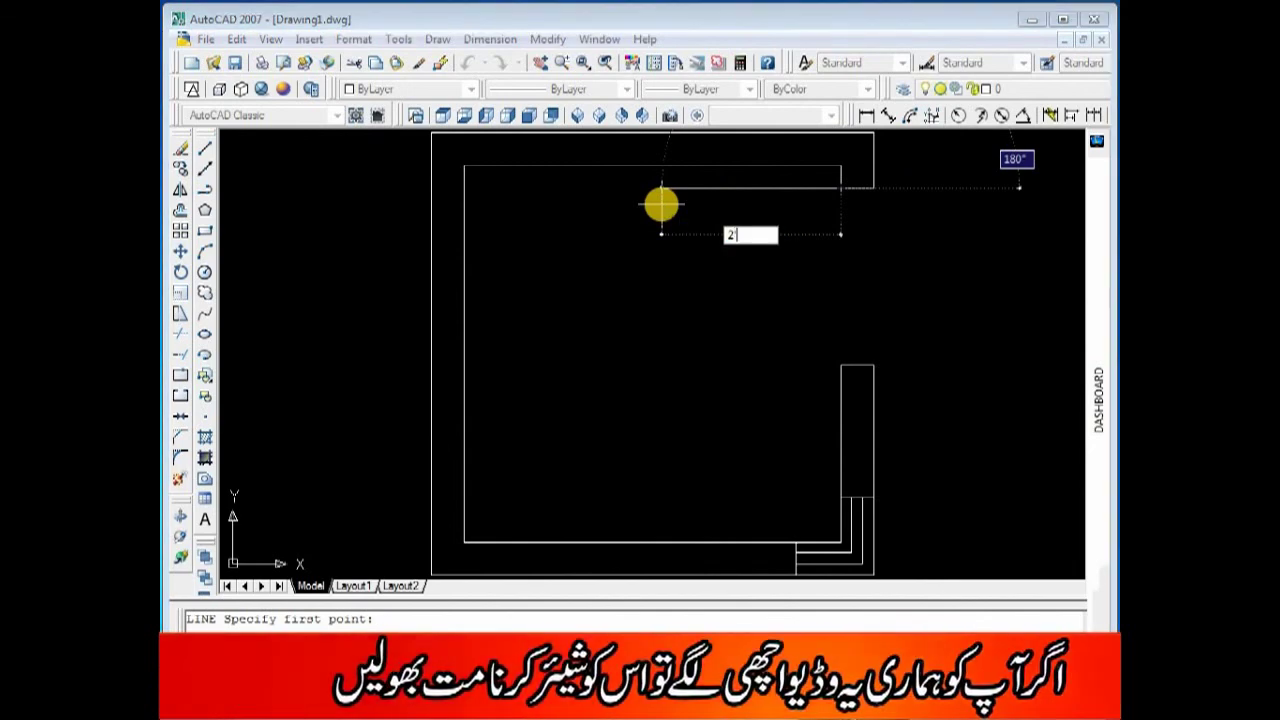
text(')
key(Return)
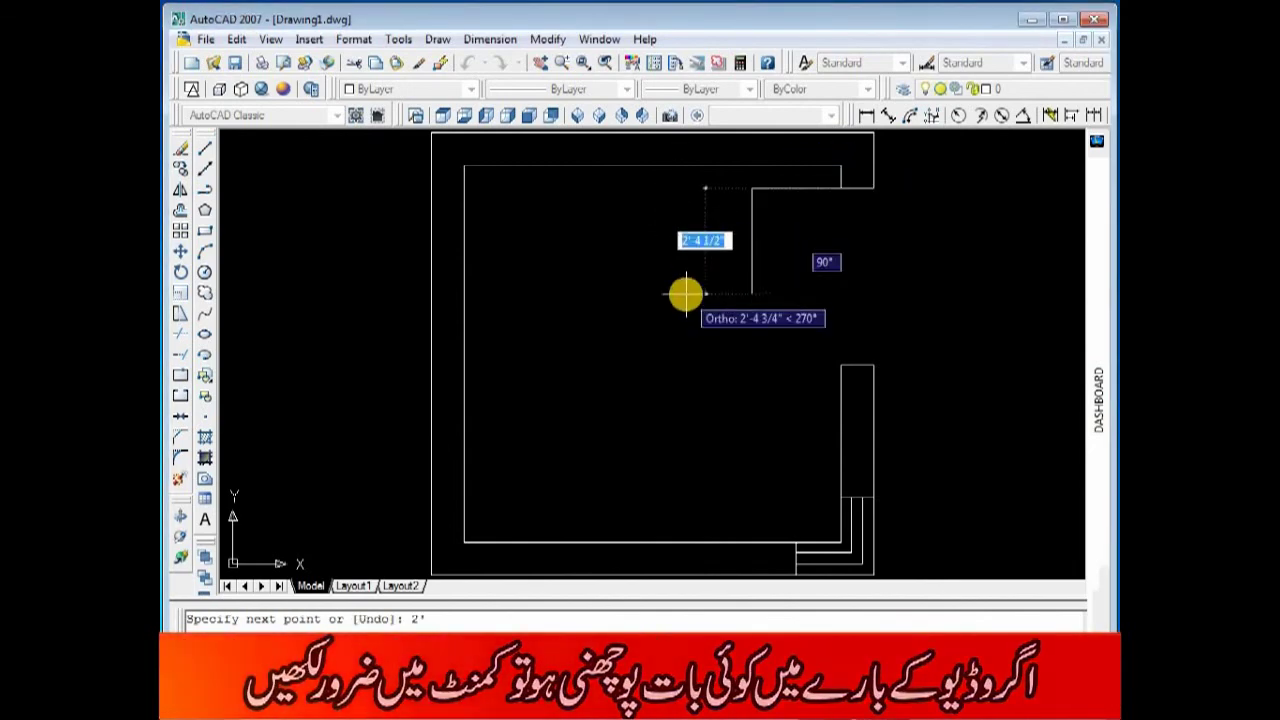
key(Escape)
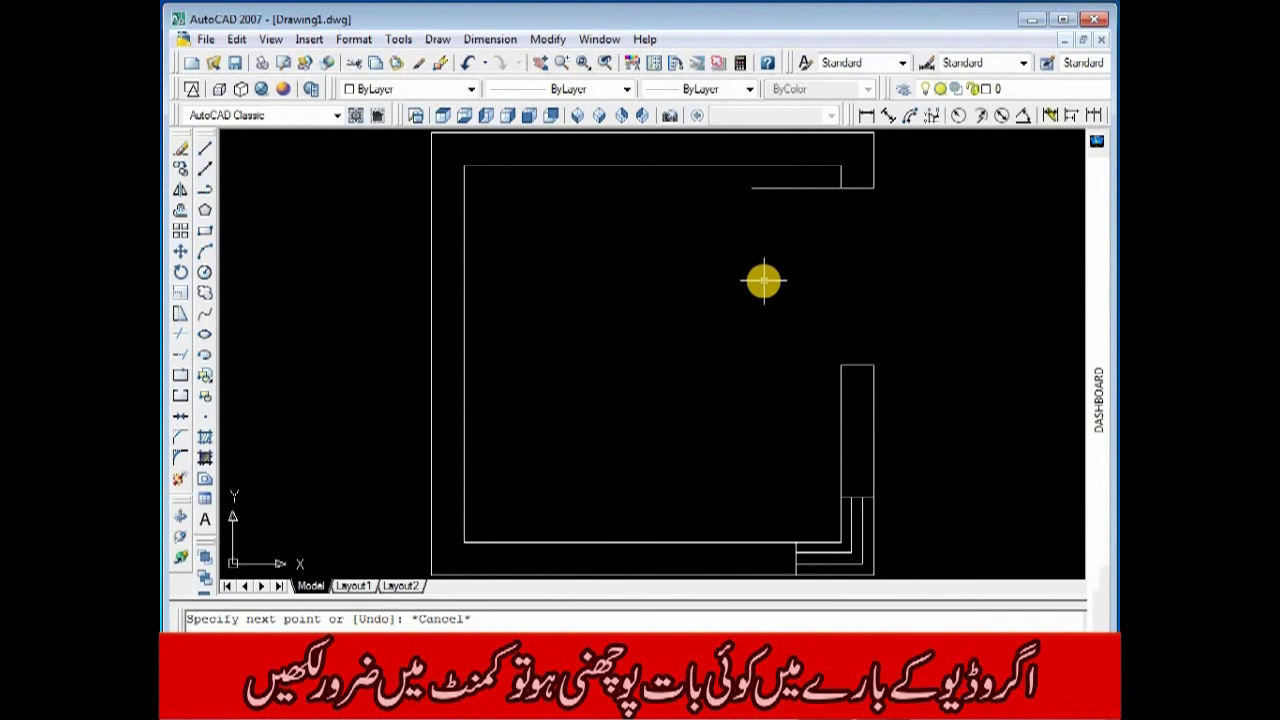
Draw a three-point arc from the door line's free end through the opening's lower inner corner, ending inside the upper-right wall corner
text(a)
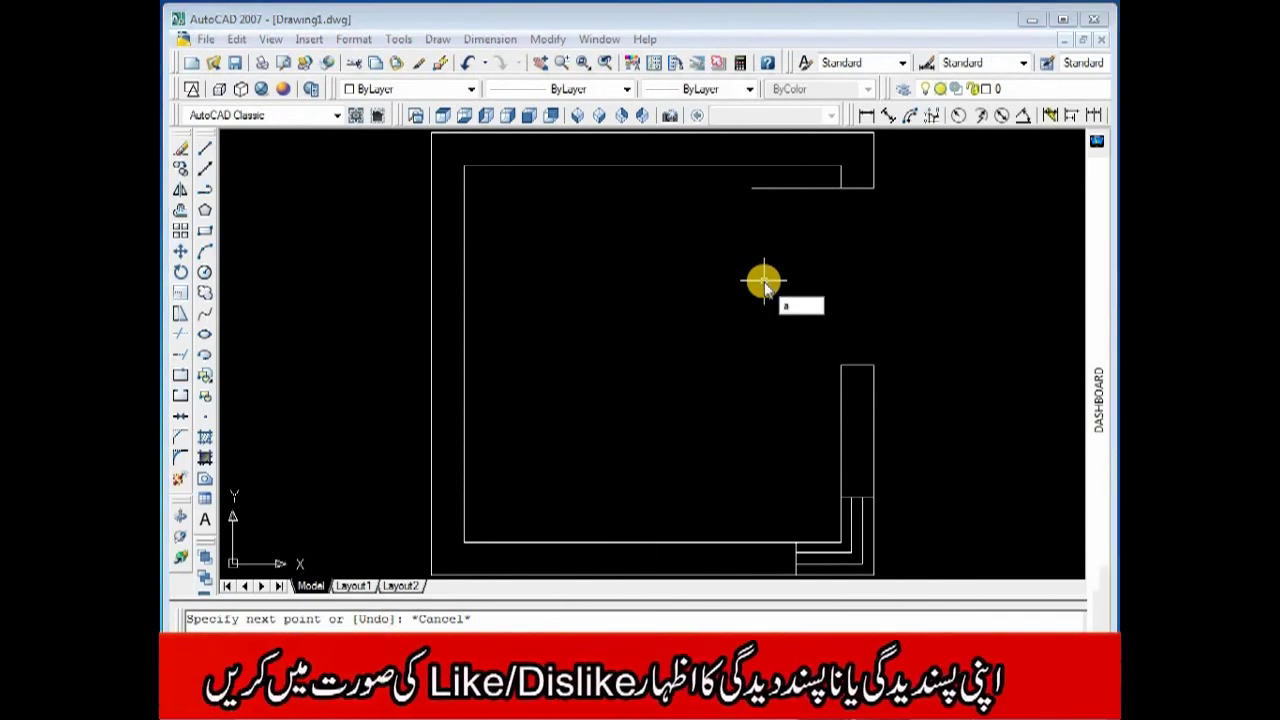
key(Return)
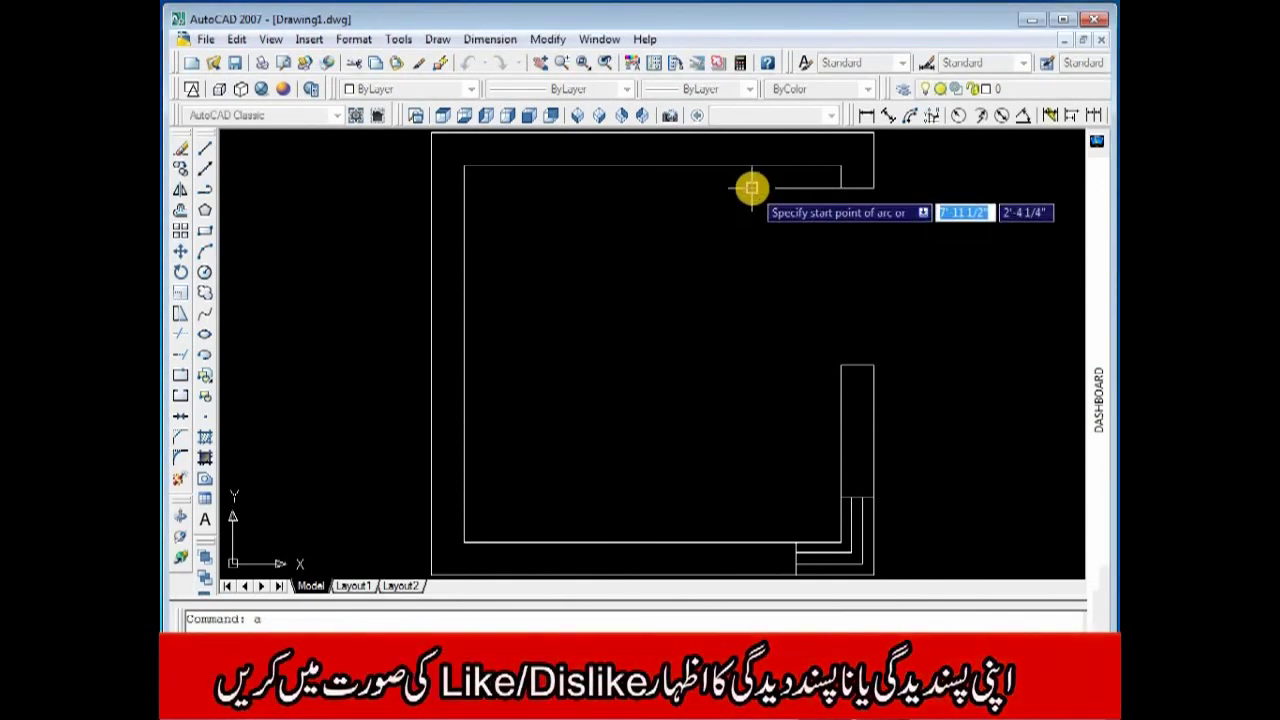
click(840, 364)
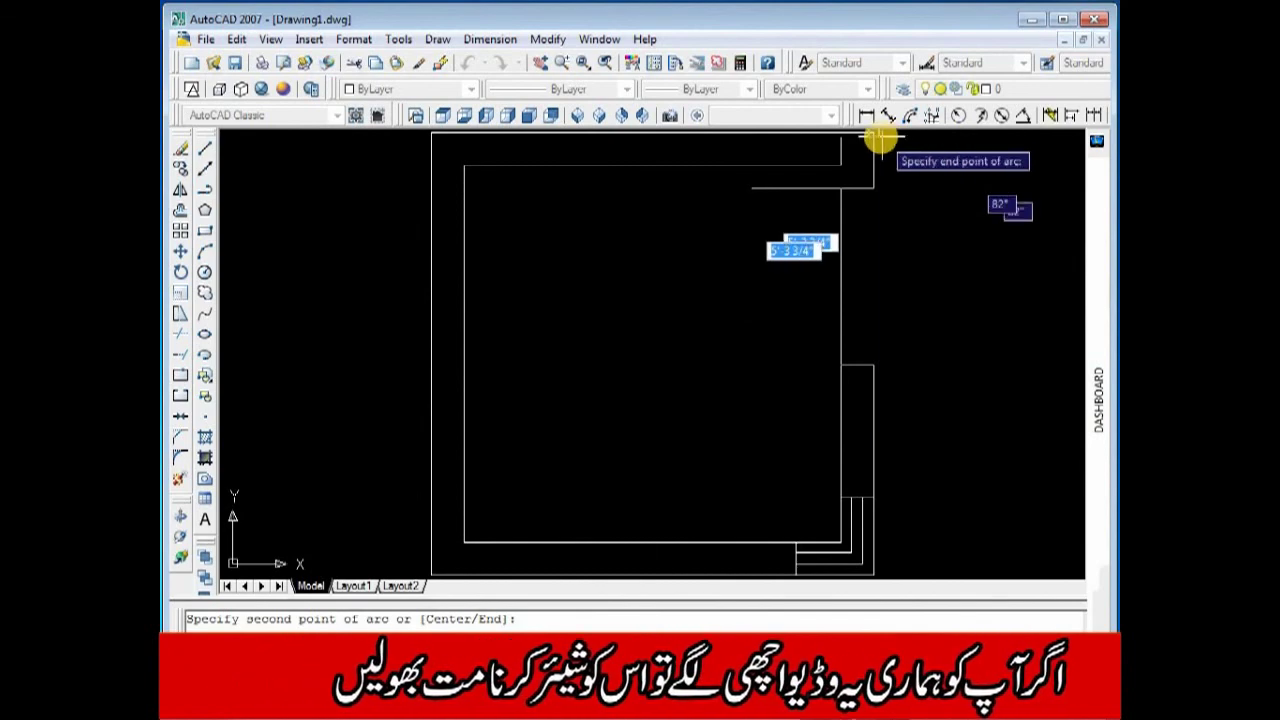
click(919, 145)
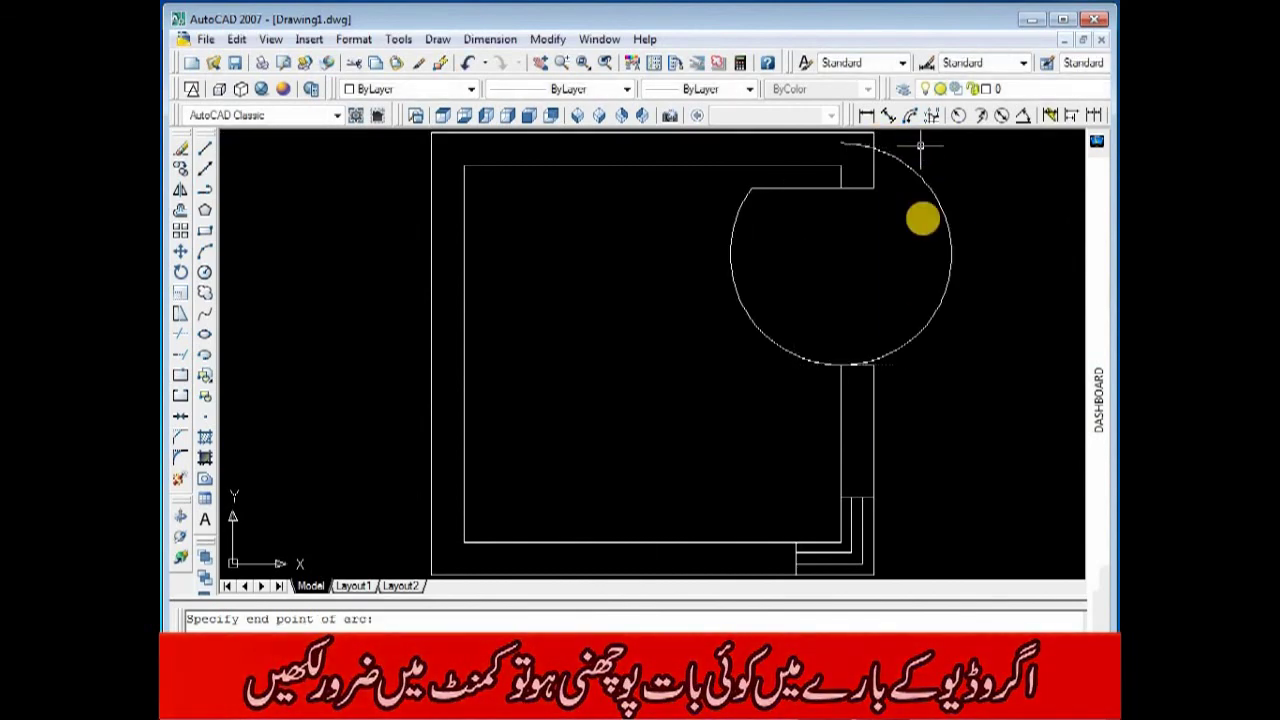
Trim the part of the door arc outside the room and erase the leftover arc piece in the upper-right wall corner
key(Return)
key(Return)
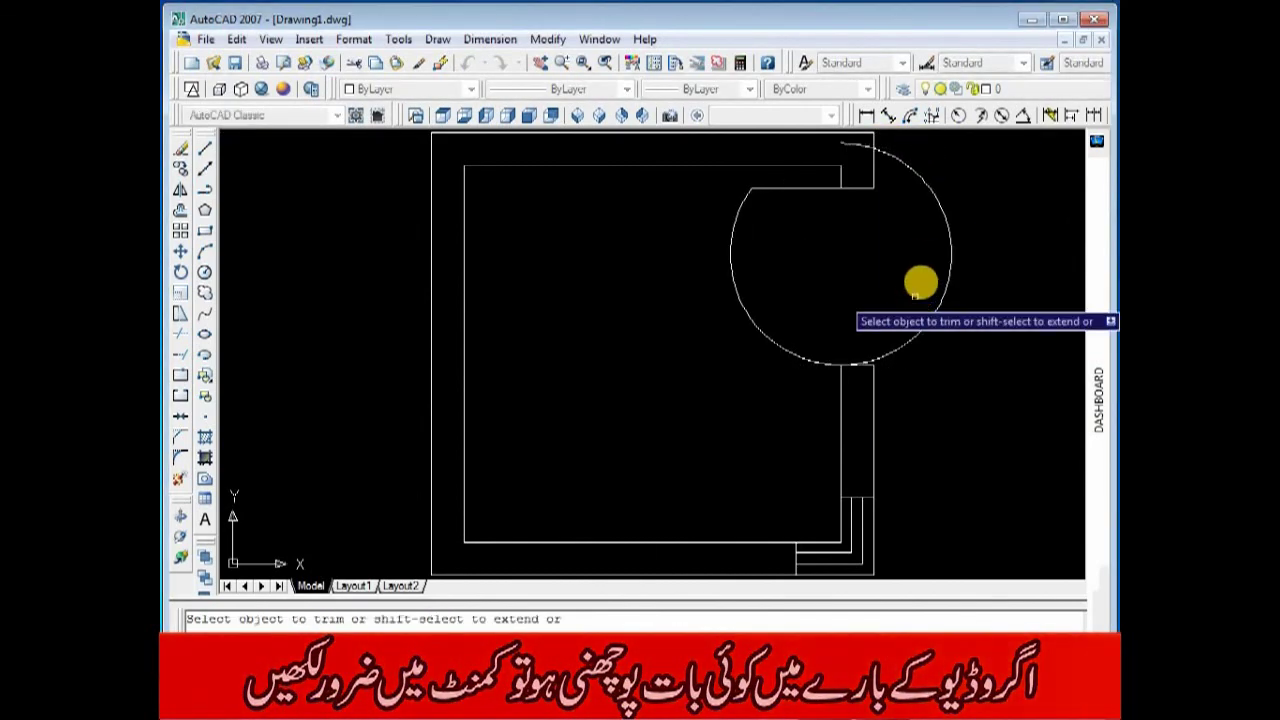
click(928, 178)
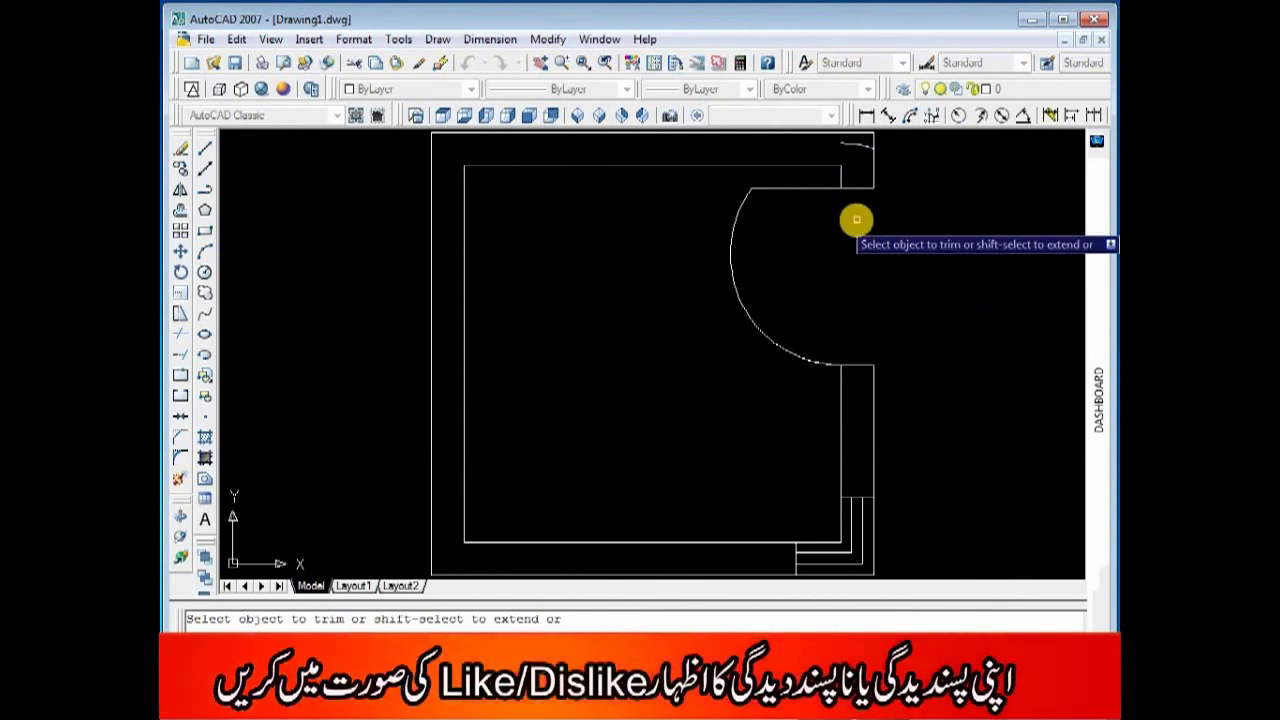
key(Escape)
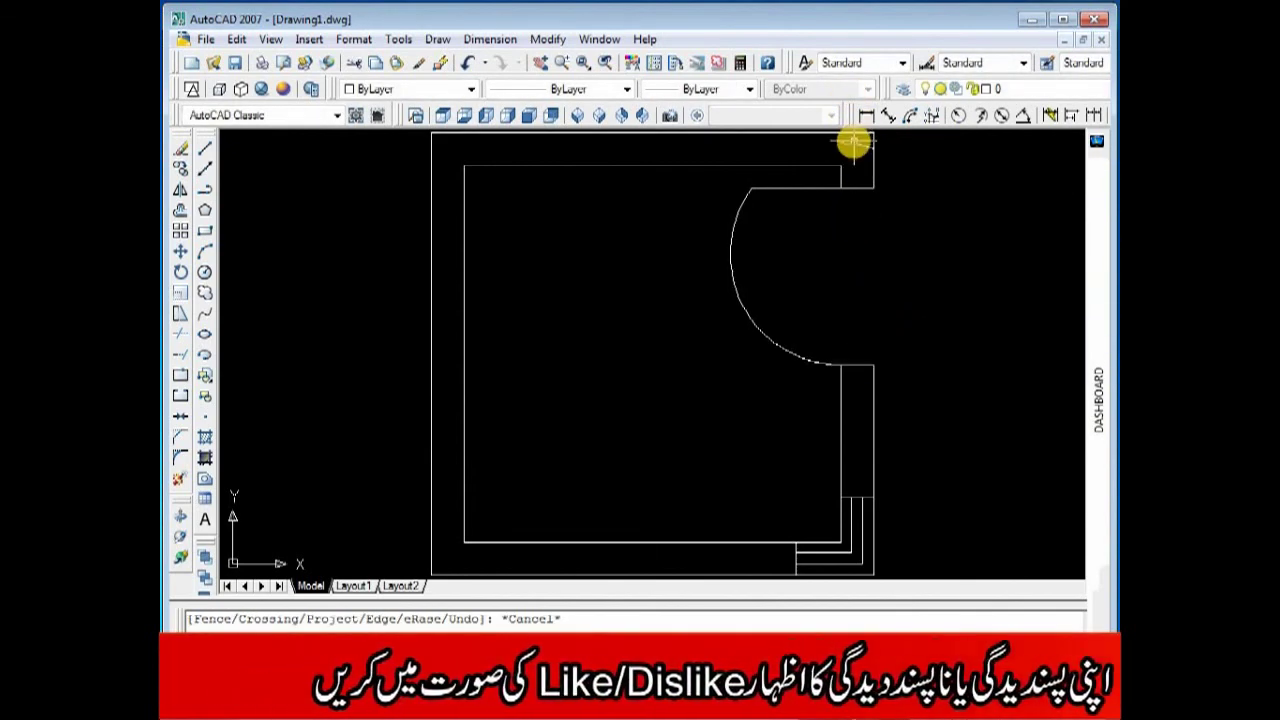
click(853, 150)
key(Delete)
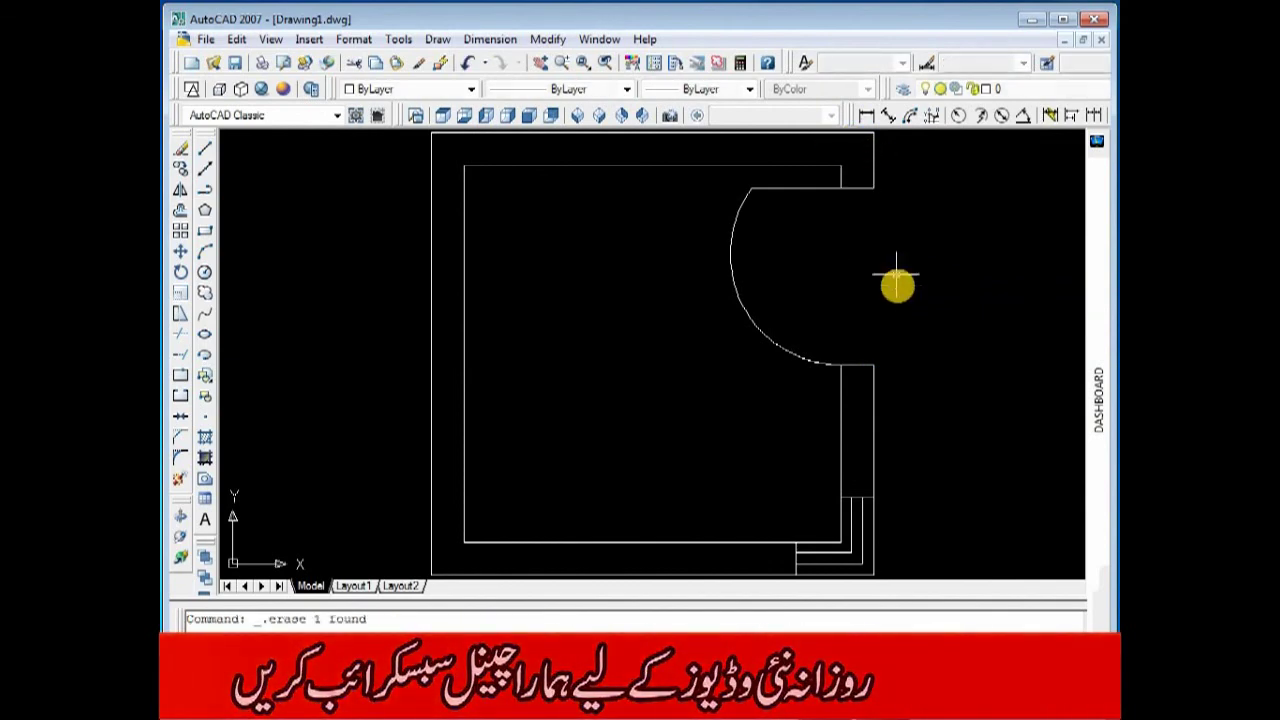
scroll(898, 286, down, 2)
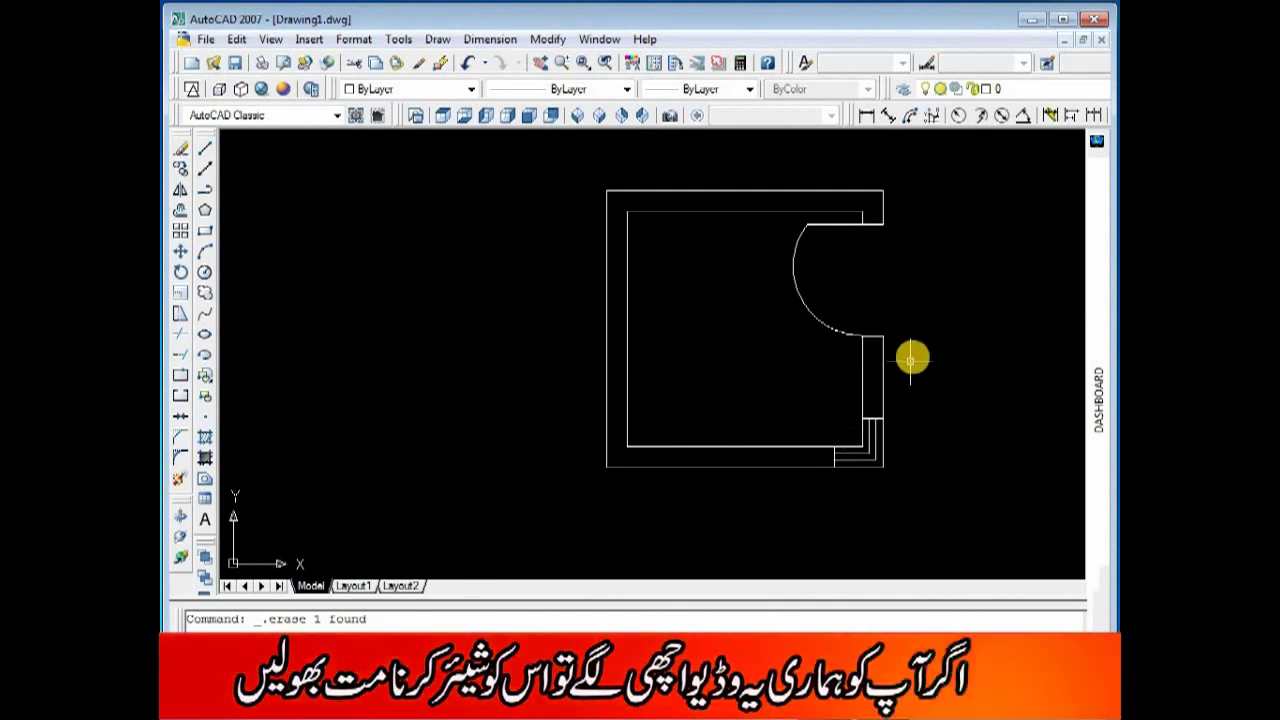
scroll(946, 253, up, 2)
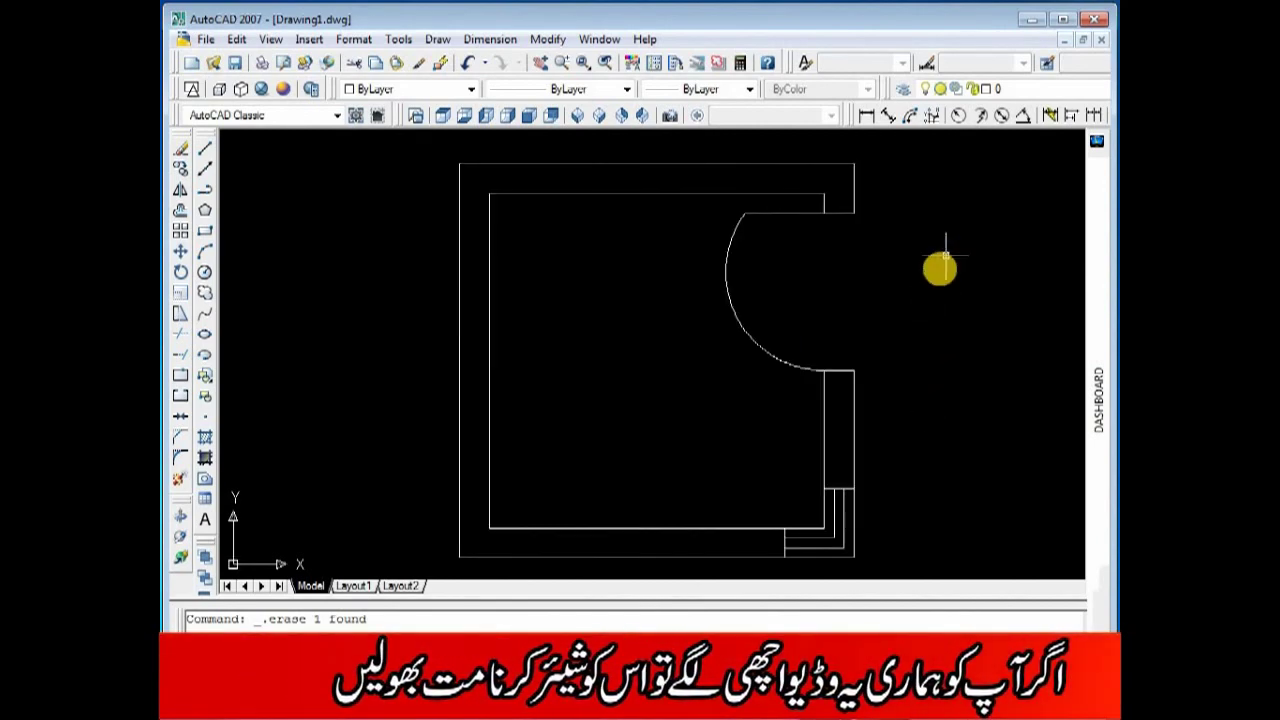